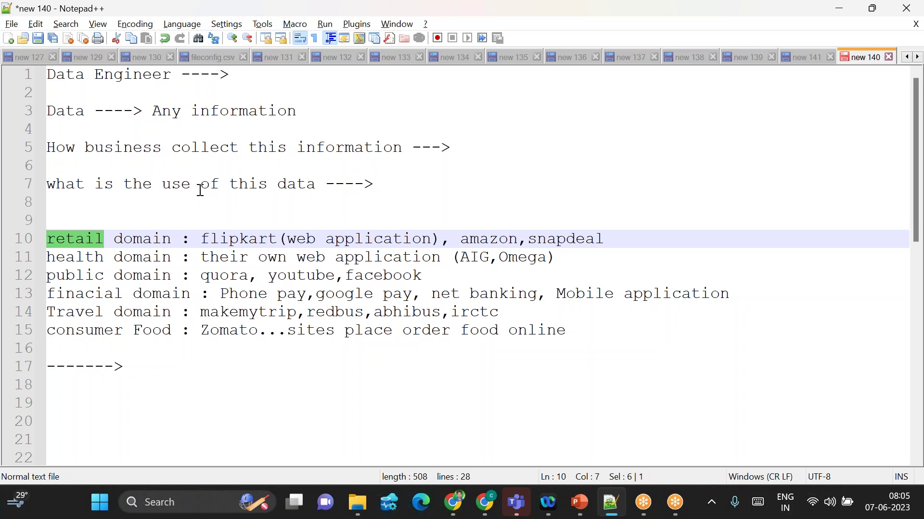
Highlight the domain names in the notes and the question "How business collect this information".
double_click(60, 259)
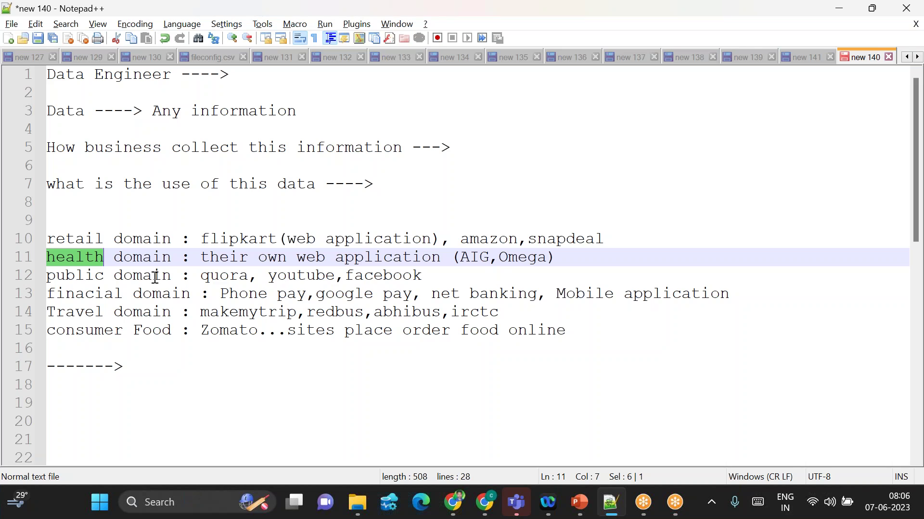
double_click(85, 294)
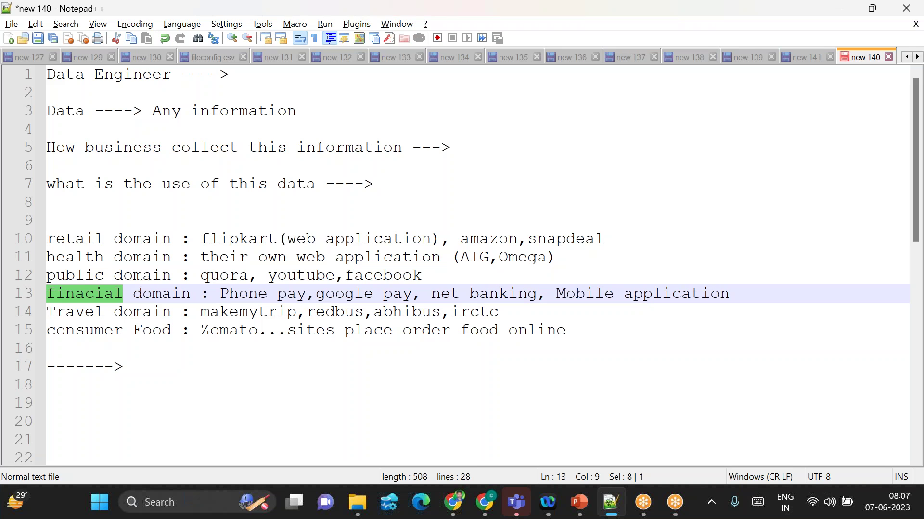
drag(530, 316, 27, 237)
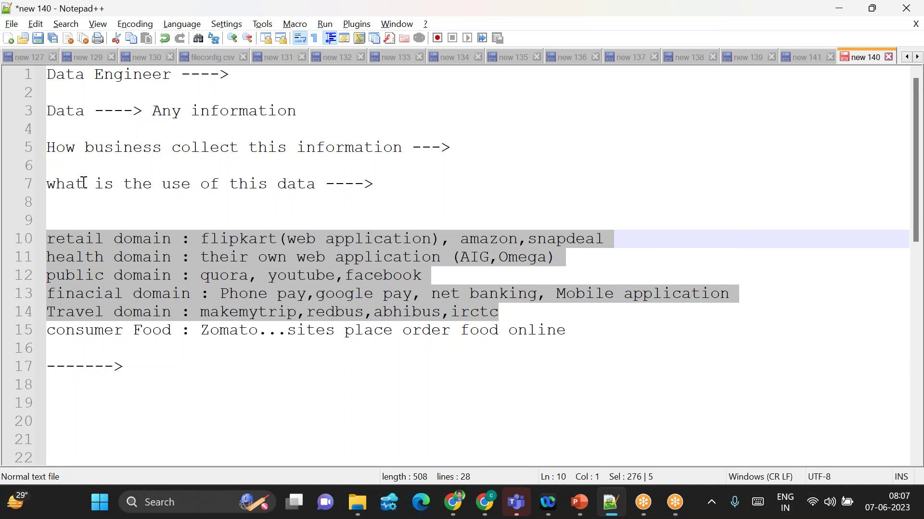
drag(95, 147, 133, 147)
drag(191, 147, 402, 147)
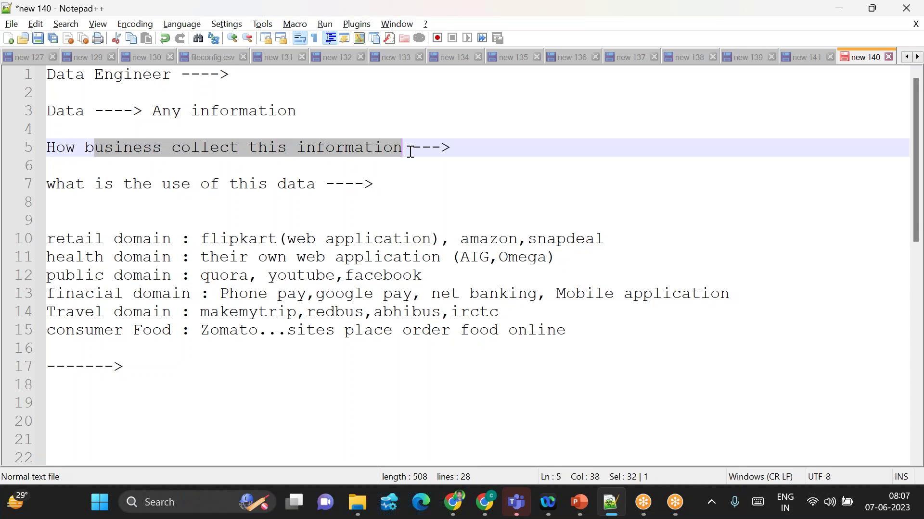
click(411, 152)
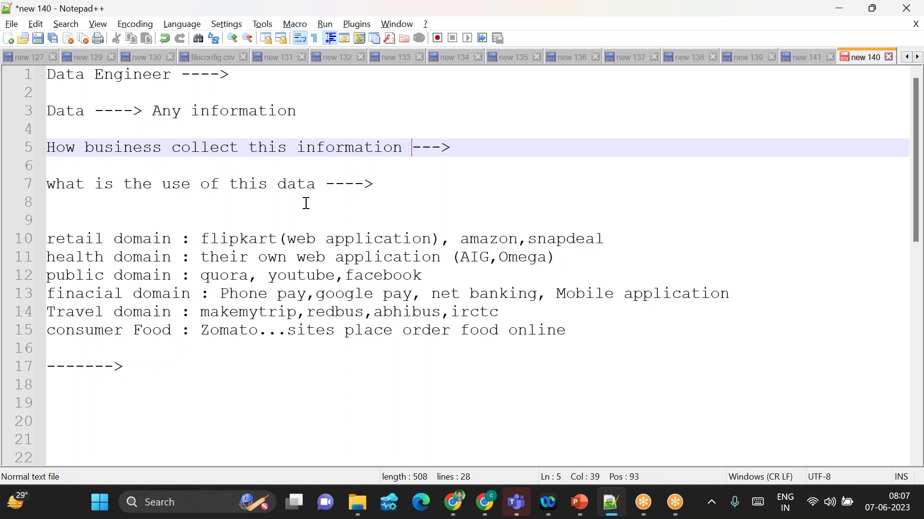
Highlight the example platforms listed for the retail and health domains.
drag(204, 238, 355, 239)
double_click(476, 239)
double_click(554, 240)
drag(201, 239, 601, 239)
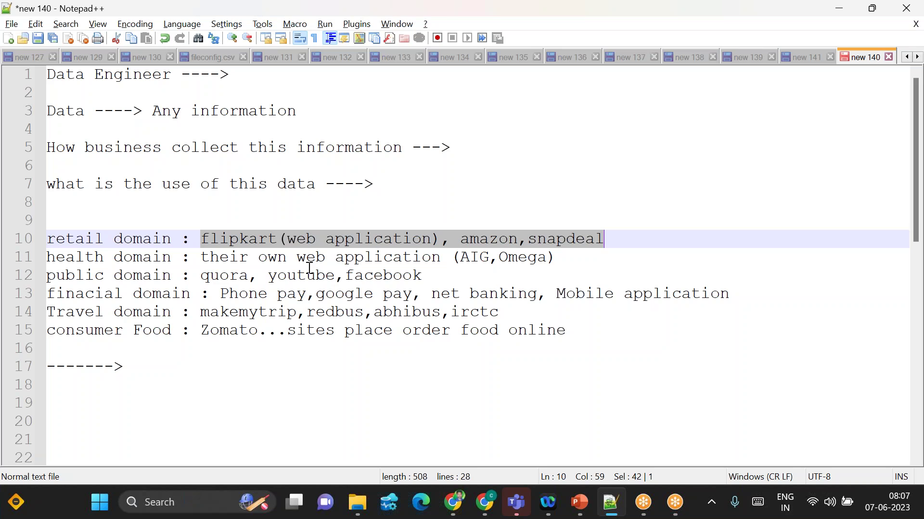
double_click(475, 259)
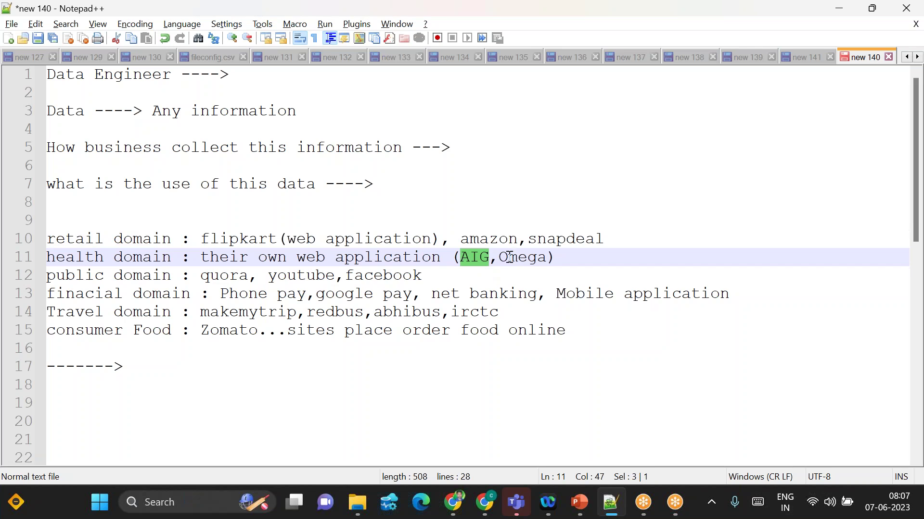
double_click(525, 258)
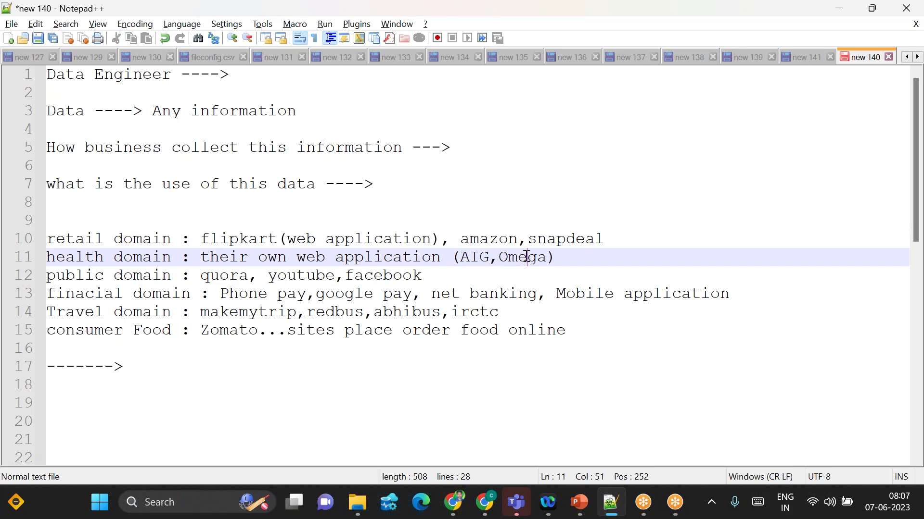
click(220, 243)
drag(243, 270, 303, 256)
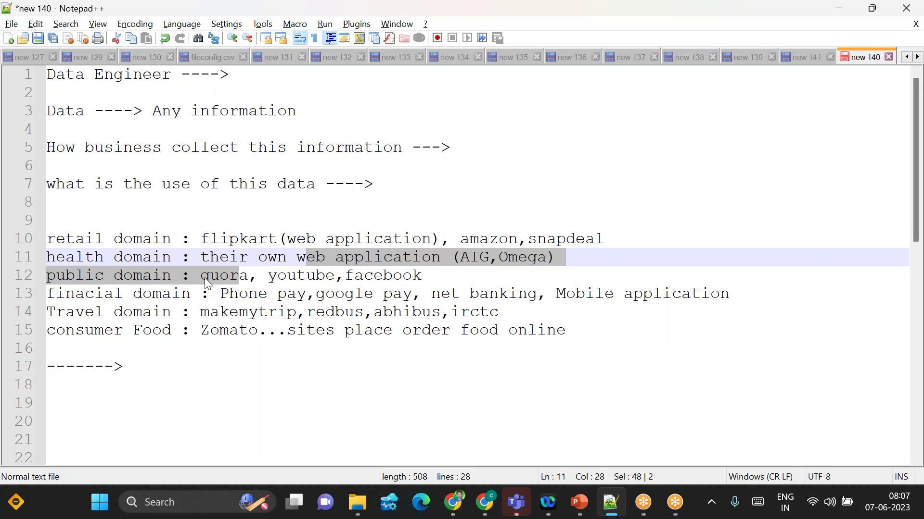
Highlight the example platforms listed for the public, financial, travel and consumer food domains.
double_click(212, 283)
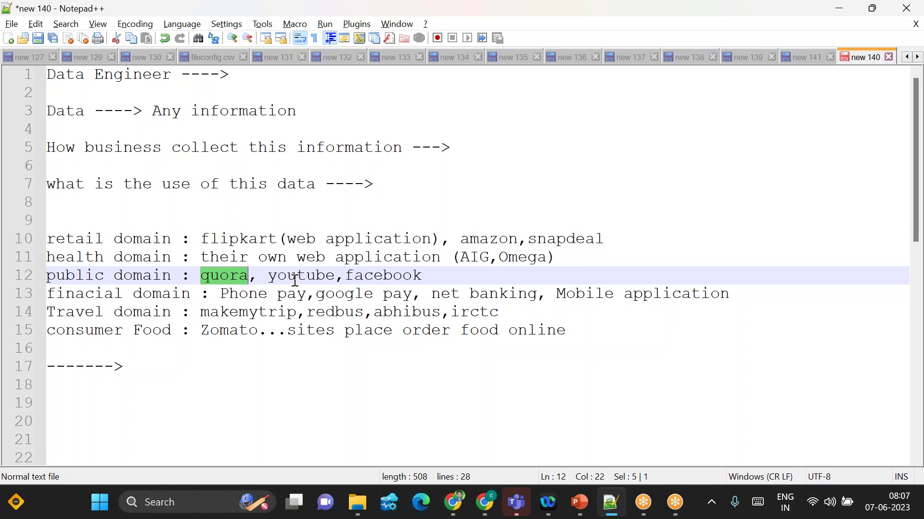
double_click(314, 278)
triple_click(379, 274)
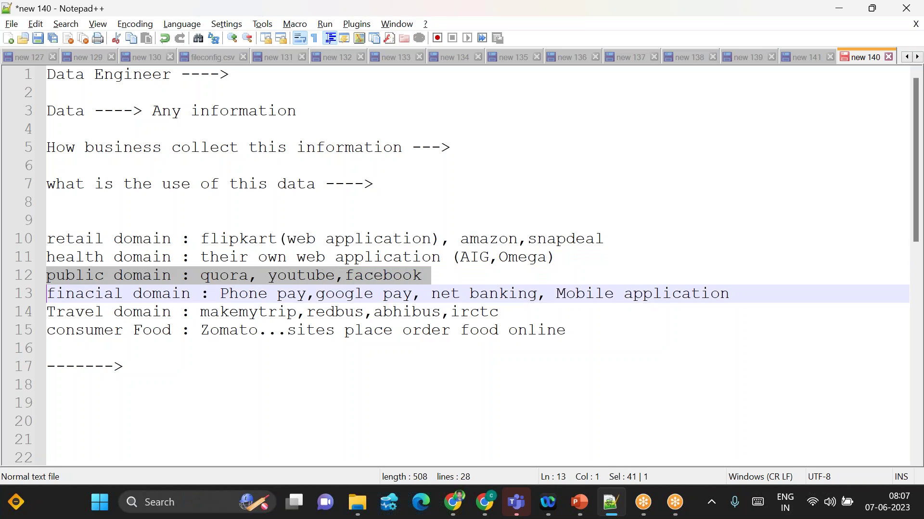
drag(199, 282, 423, 277)
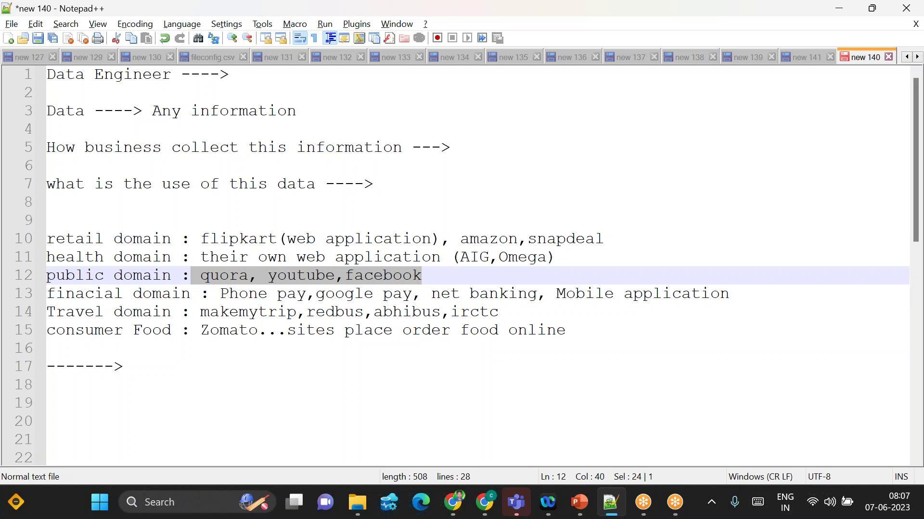
click(399, 279)
drag(220, 293, 421, 294)
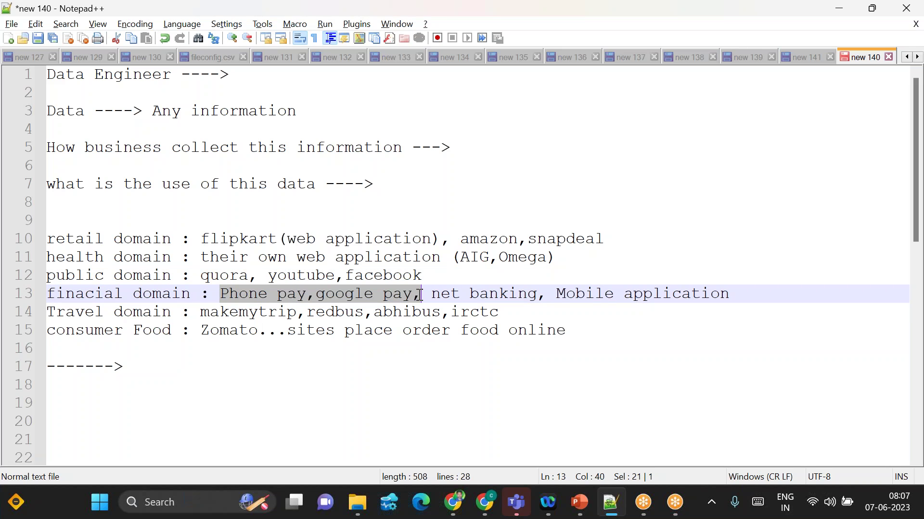
double_click(350, 295)
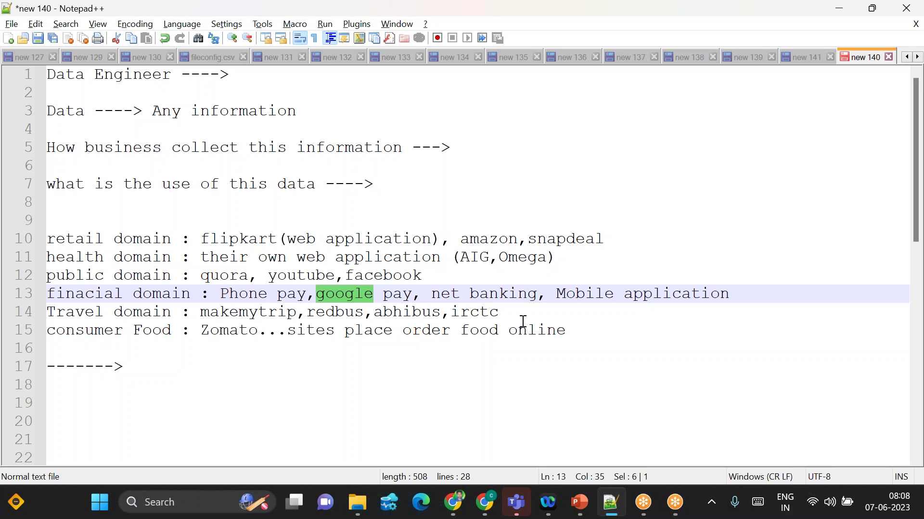
drag(220, 313, 335, 311)
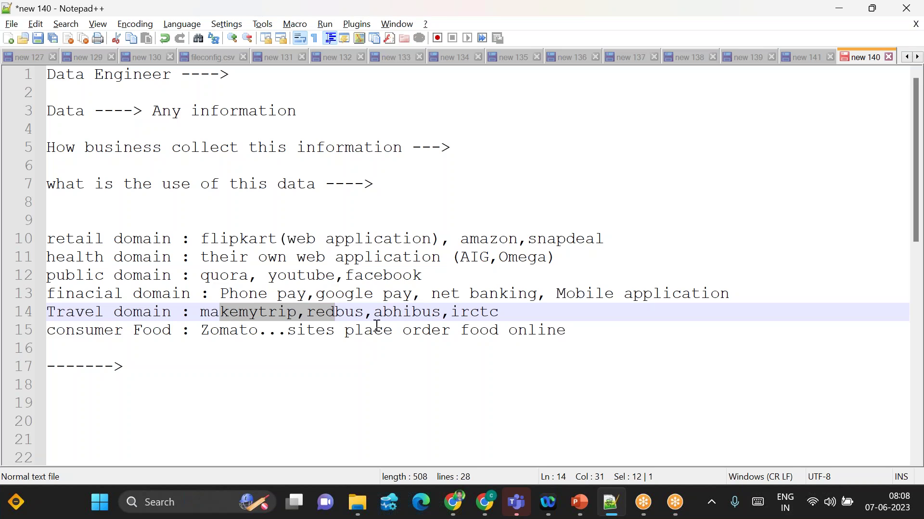
drag(195, 312, 529, 330)
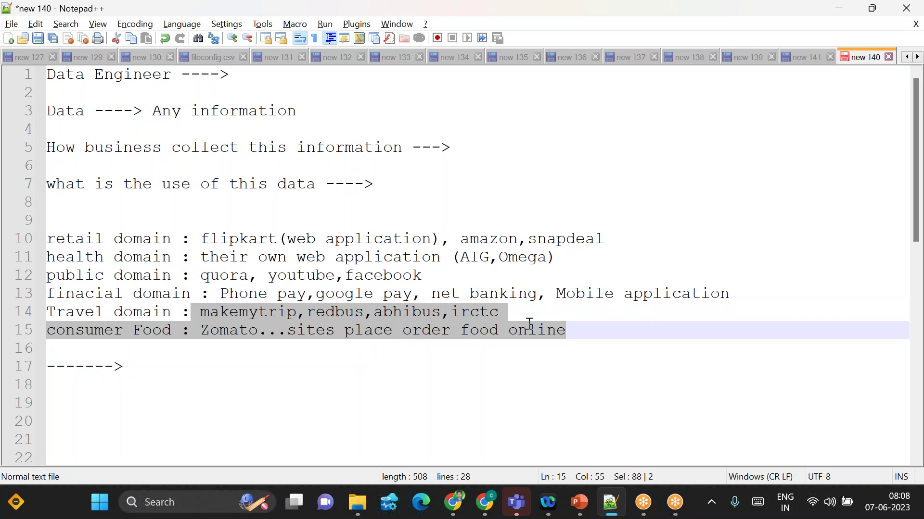
click(366, 374)
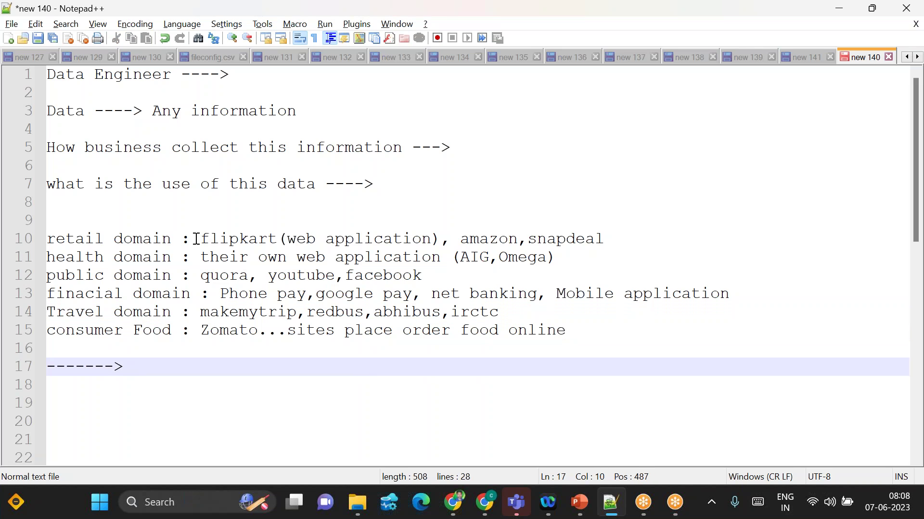
Add a line reading "Data ----> customer---->" below the dashed arrow, leaving one blank line between them.
double_click(65, 116)
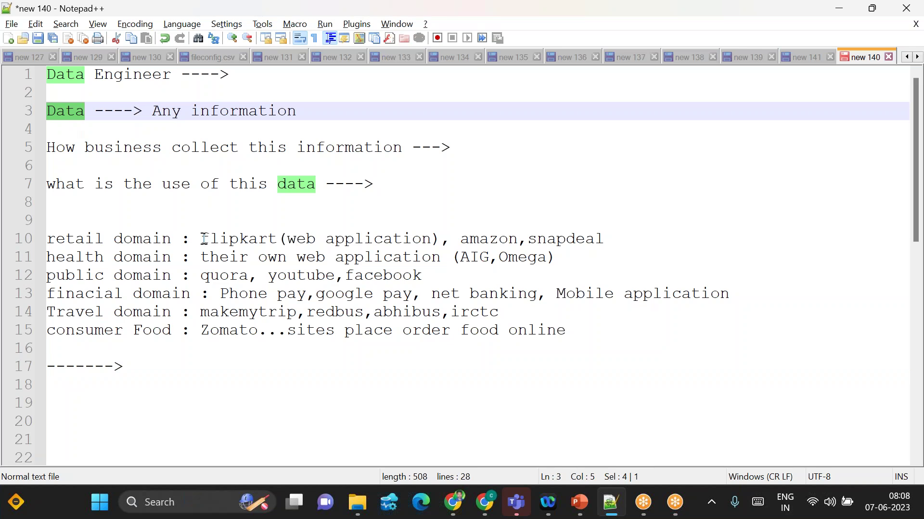
drag(201, 239, 287, 226)
click(135, 366)
key(Return)
key(Return)
text(Data ---->)
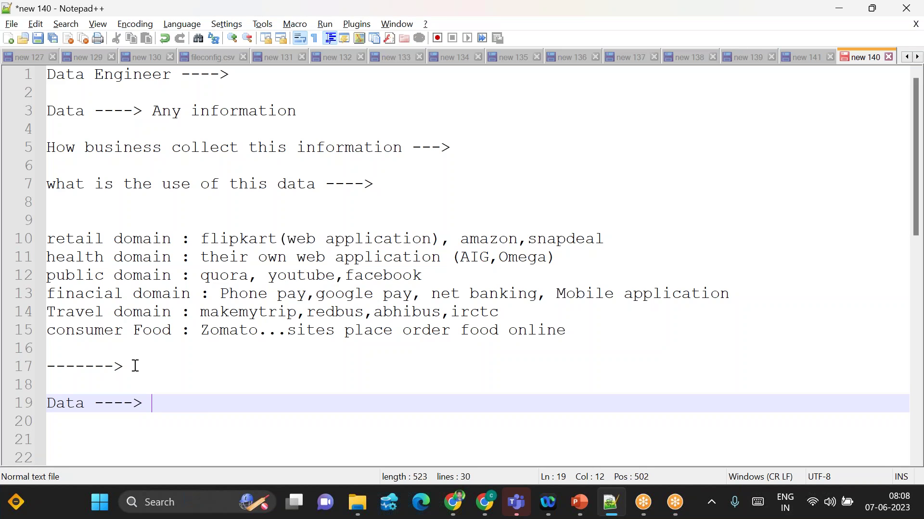
text( customer)
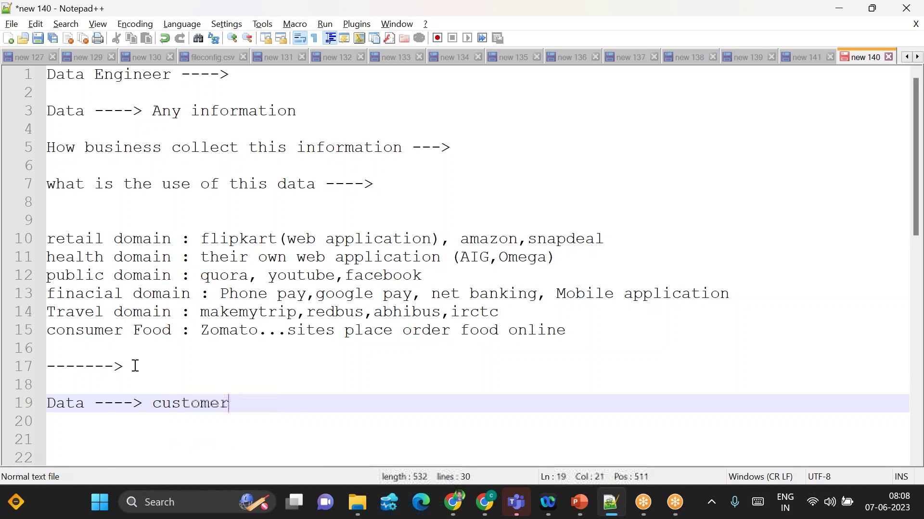
text(---->)
Insert "customer--->" in front of "Data" at the start of the new flow line.
double_click(61, 404)
click(47, 403)
text(customer)
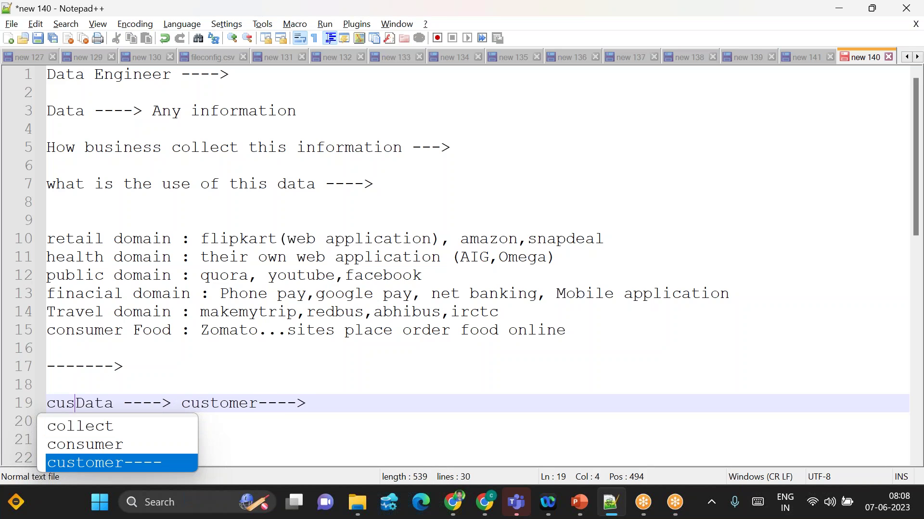
text(--->)
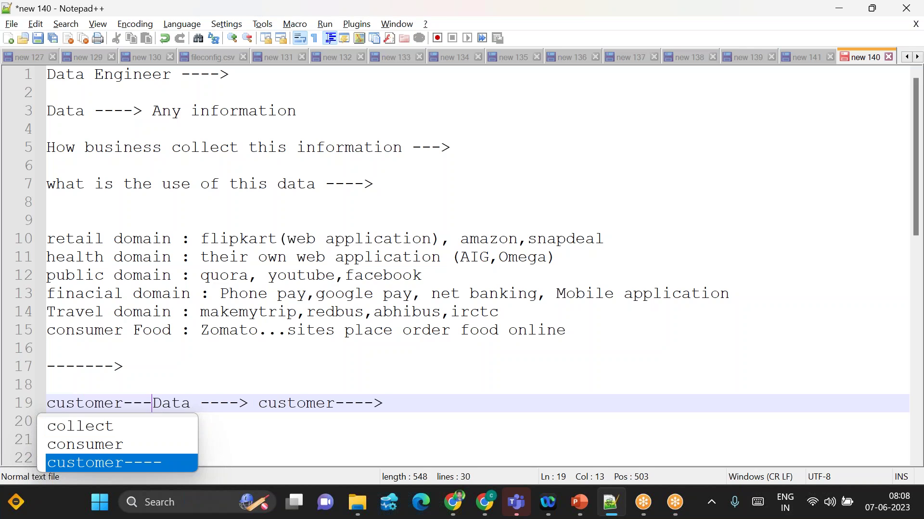
Replace the trailing "customer---->" on the flow line with "web application".
drag(267, 404, 403, 405)
key(BackSpace)
text(web ap)
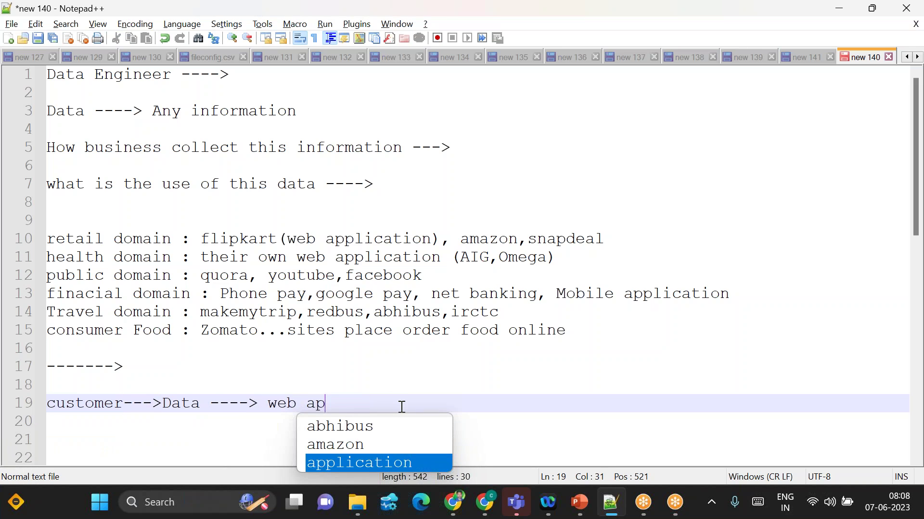
text(plication)
Append "/any other way --->" after "web application" on the flow line.
double_click(268, 241)
drag(268, 295, 277, 294)
double_click(481, 295)
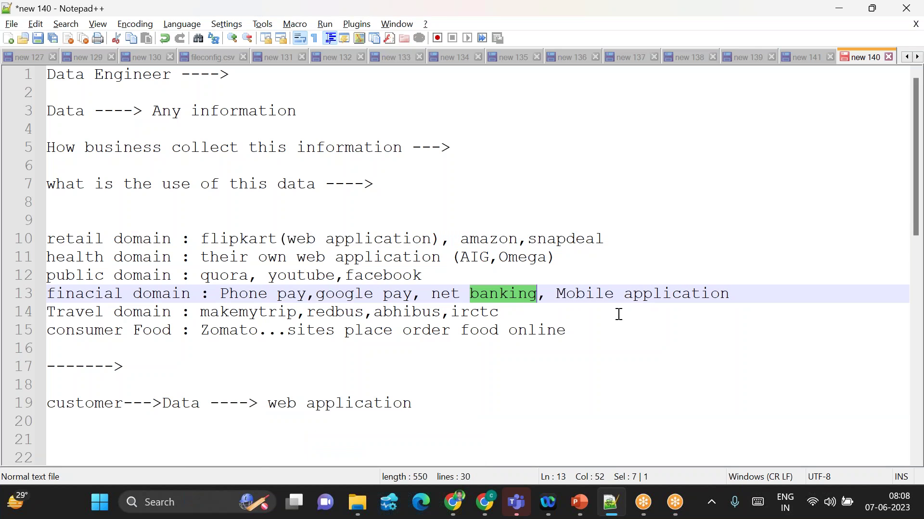
click(417, 399)
text(,an)
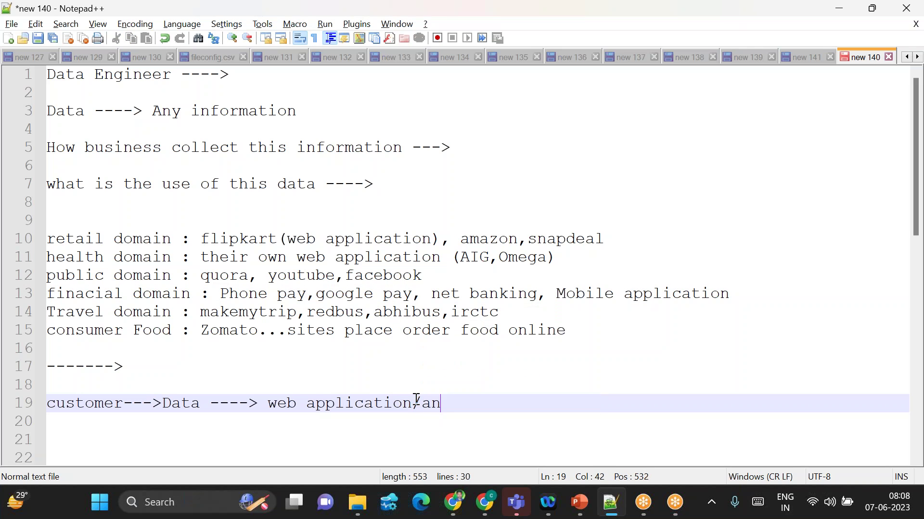
text(y other way --->)
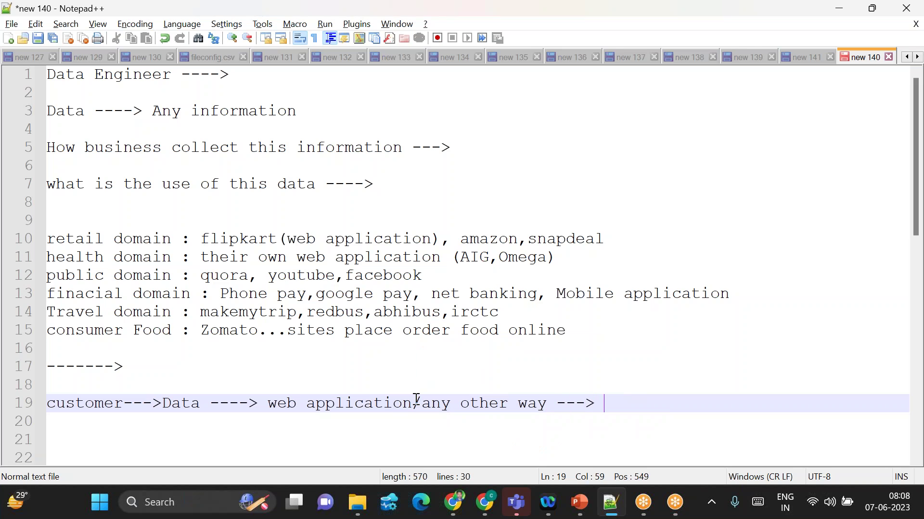
Insert "Mobile App/" before "any other way" on the flow line.
click(422, 403)
text(Mb)
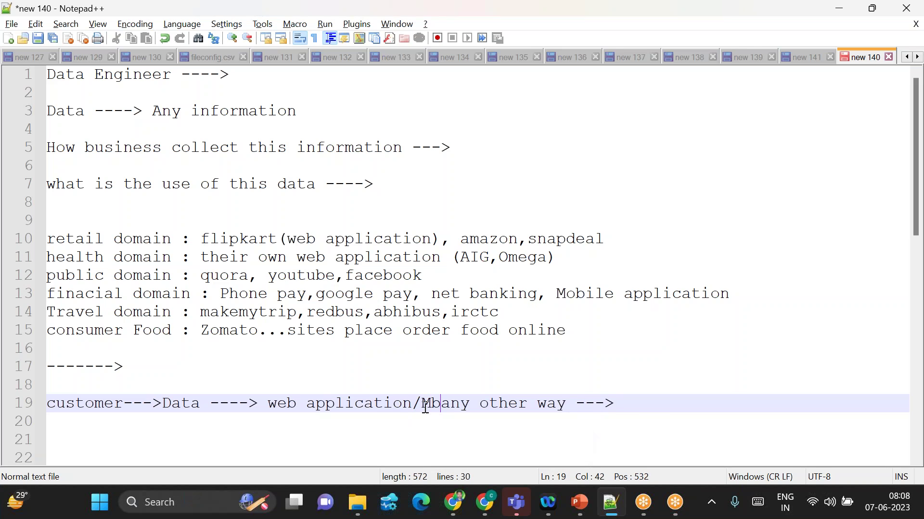
key(BackSpace)
text(obile )
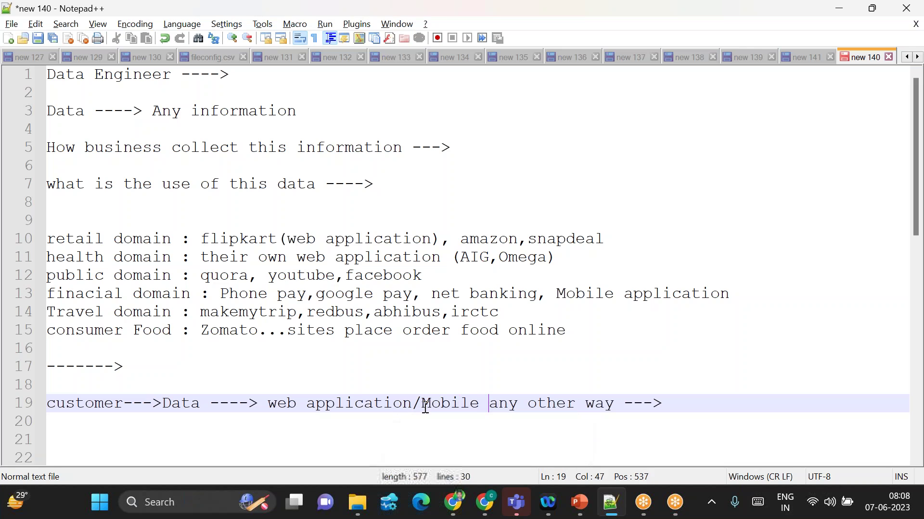
text(App/)
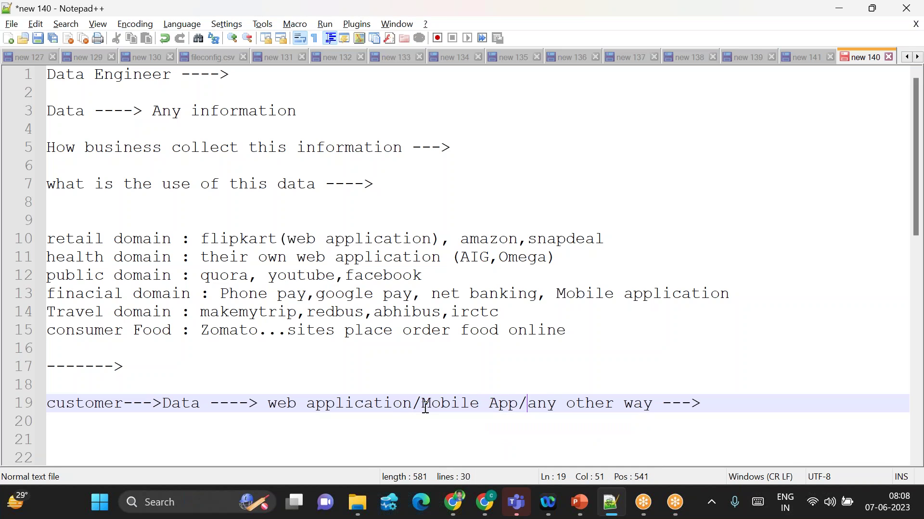
Highlight the customer, Data and web application/Mobile App parts of the flow line in turn.
click(103, 404)
double_click(102, 406)
double_click(183, 405)
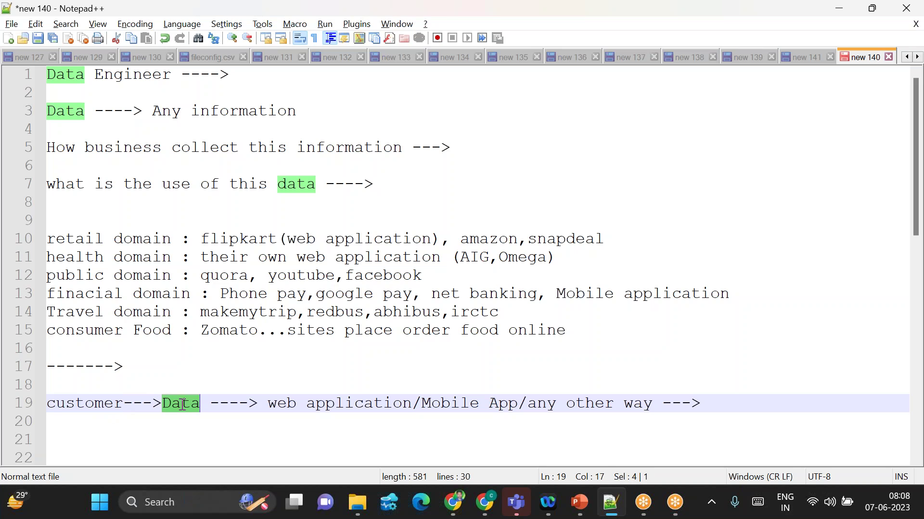
drag(288, 407, 448, 385)
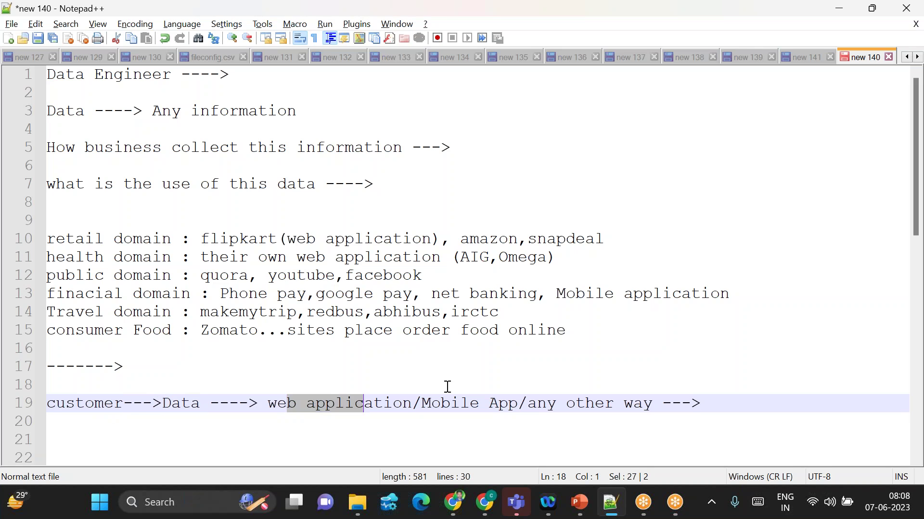
click(710, 409)
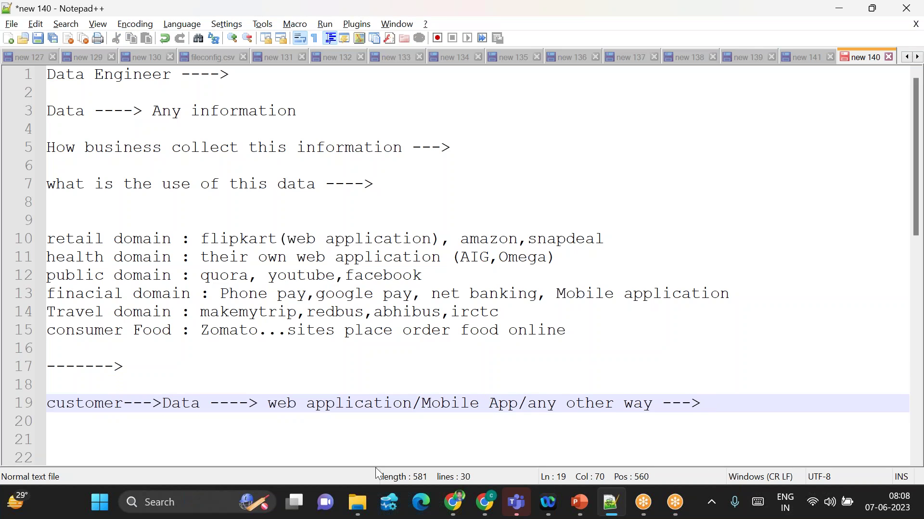
drag(315, 405, 518, 405)
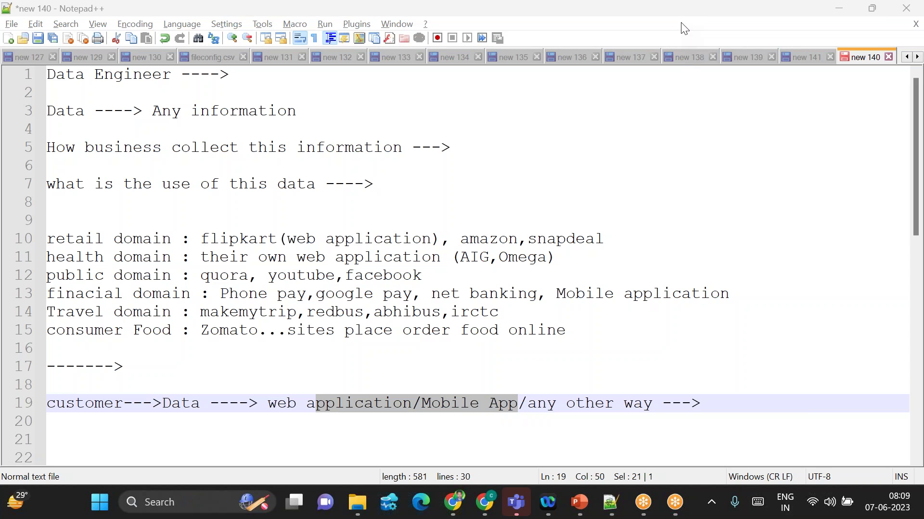
End the flow line with "store it" and add "> Storages" below it after a blank line.
click(719, 403)
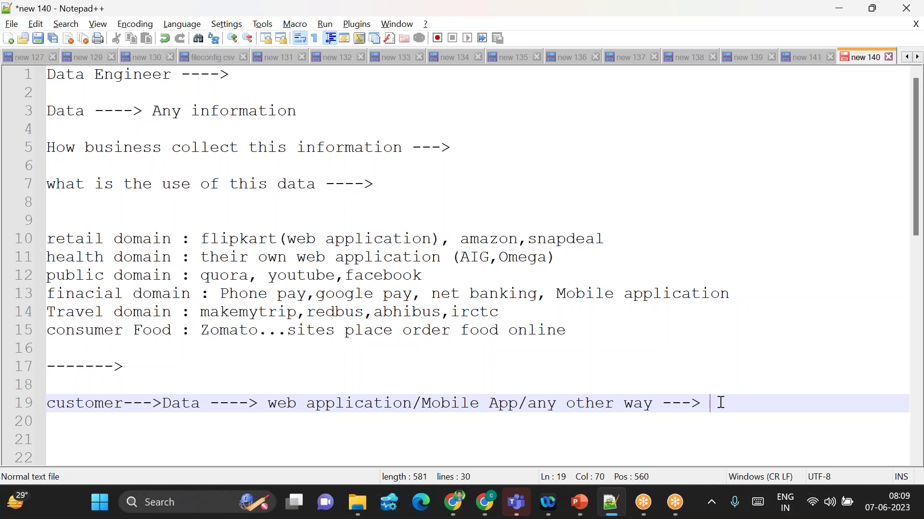
text(store it)
key(Return)
key(Return)
text(> Storages)
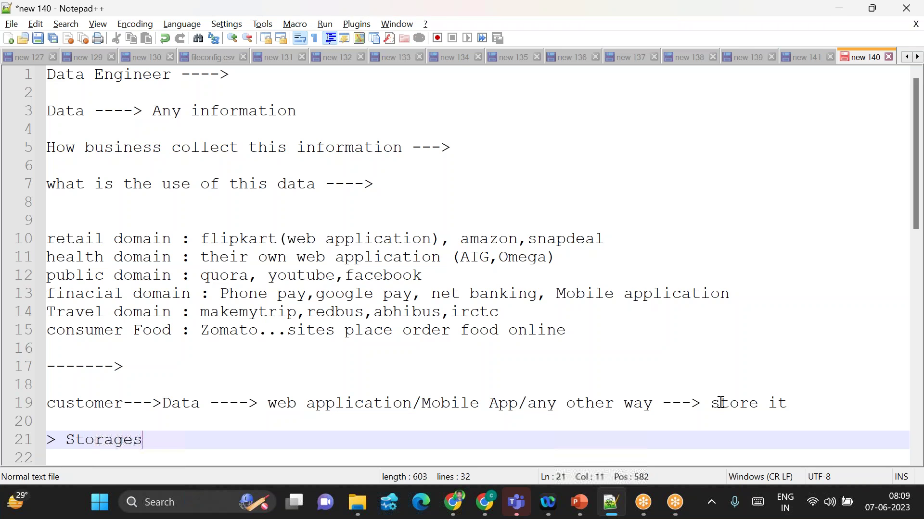
Add a "> Databases" line directly below "> Storages".
key(Return)
text(> )
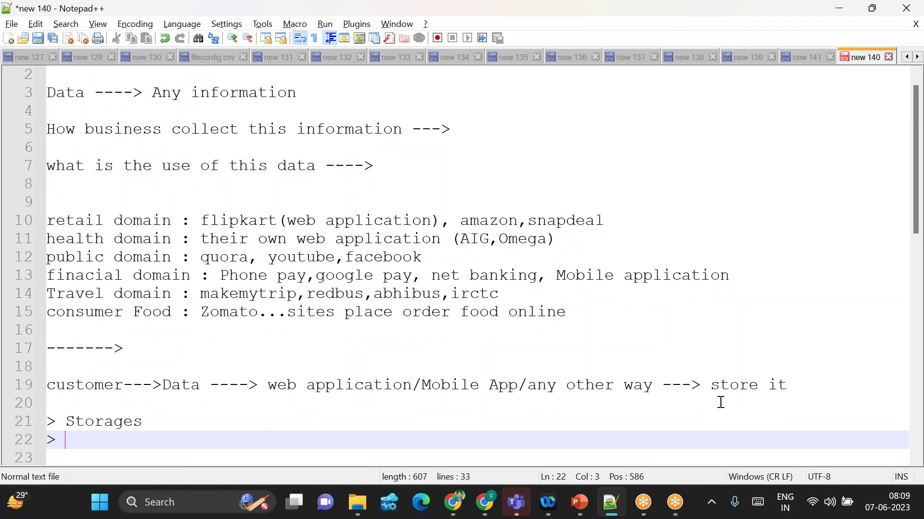
text(Databases)
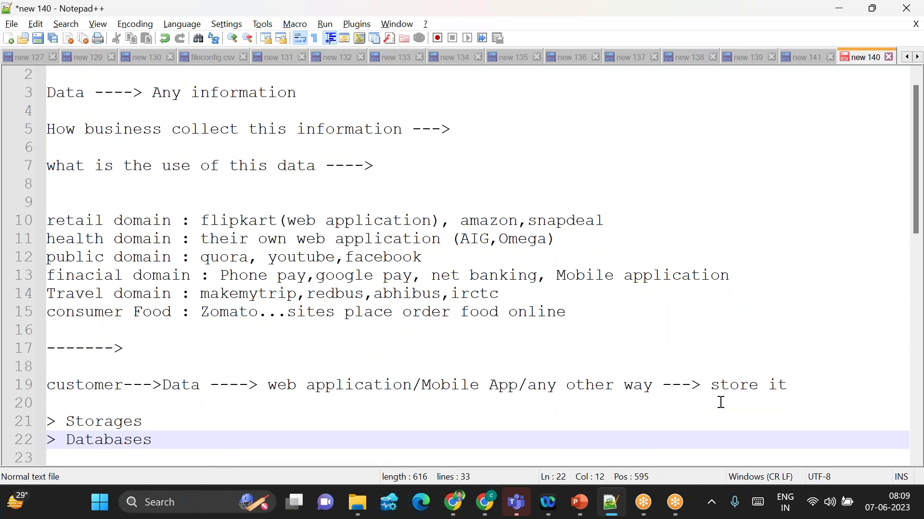
Remove the leading "> " from the Storages line so it reads as a heading.
key(Up)
key(Home)
key(Right)
key(Right)
key(shift+Home)
key(BackSpace)
Add a "> File System" line below the Databases line.
key(Down)
key(Down)
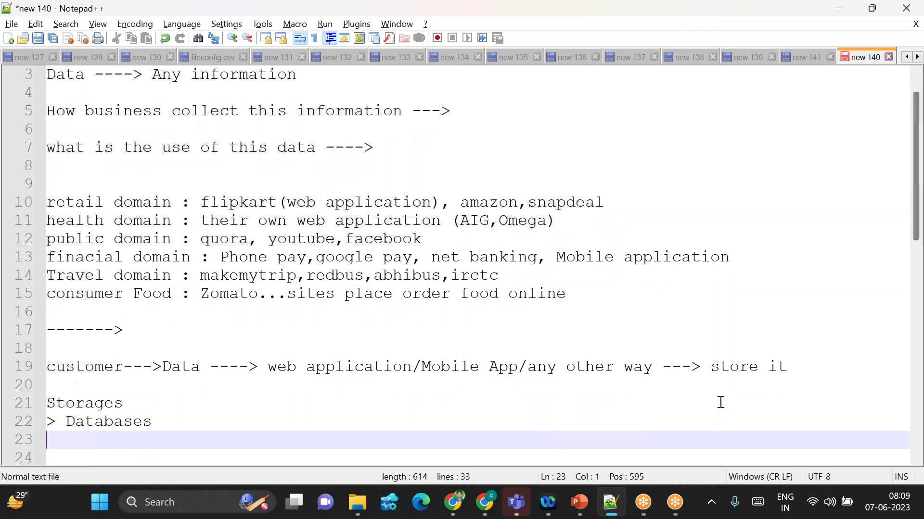
text(> File Systen)
key(BackSpace)
text(m)
Append " : Tables" to the Databases line.
key(Up)
text(: )
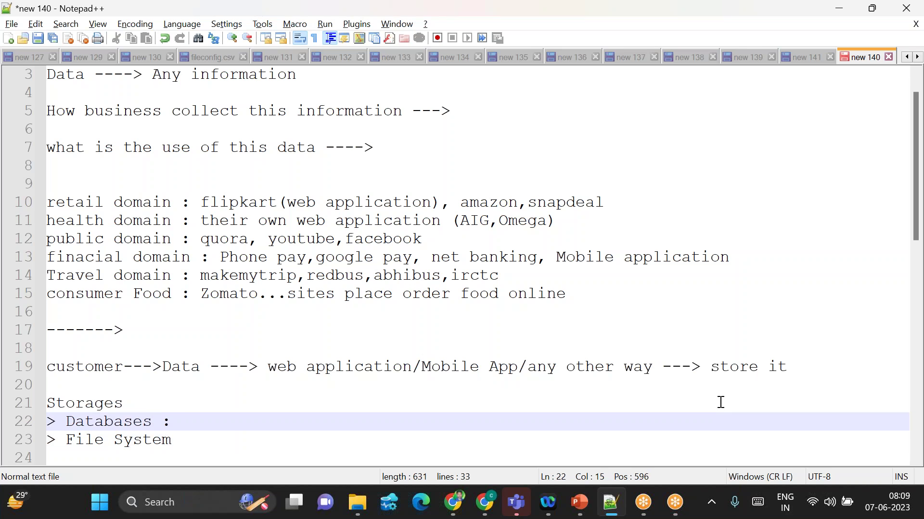
text(Tables)
Append " : Files (parquet, csv, text,avro,orc,excel,xml...)" to the File System line and start a new line below it.
key(Down)
text(;)
key(BackSpace)
text(: File)
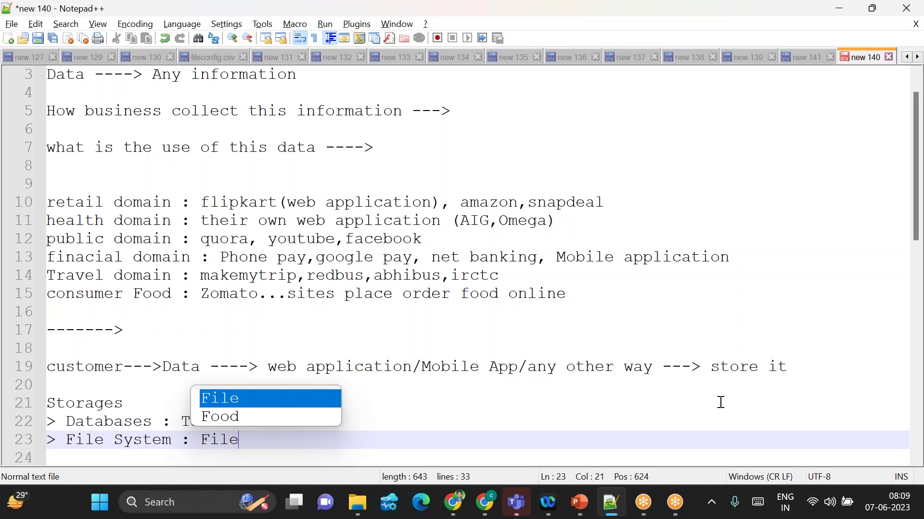
text(s ())
key(Left)
text(parquet, c)
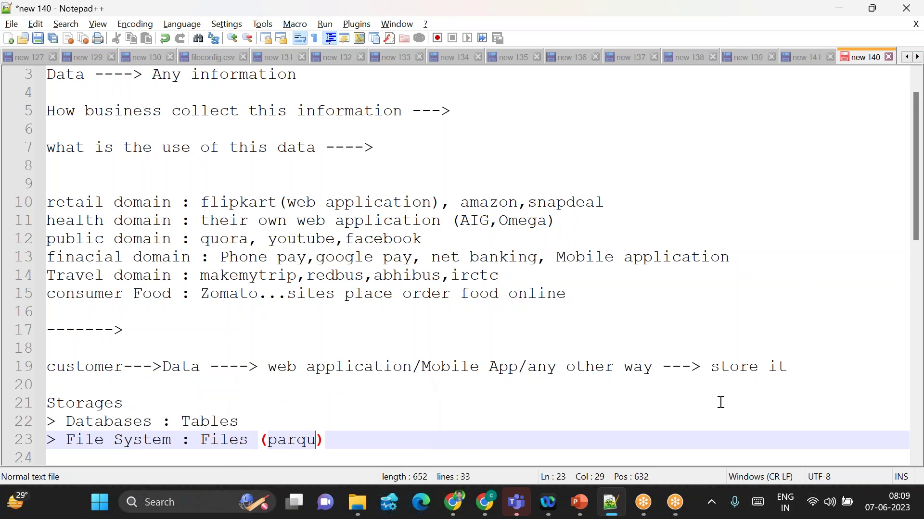
text(sv, text,)
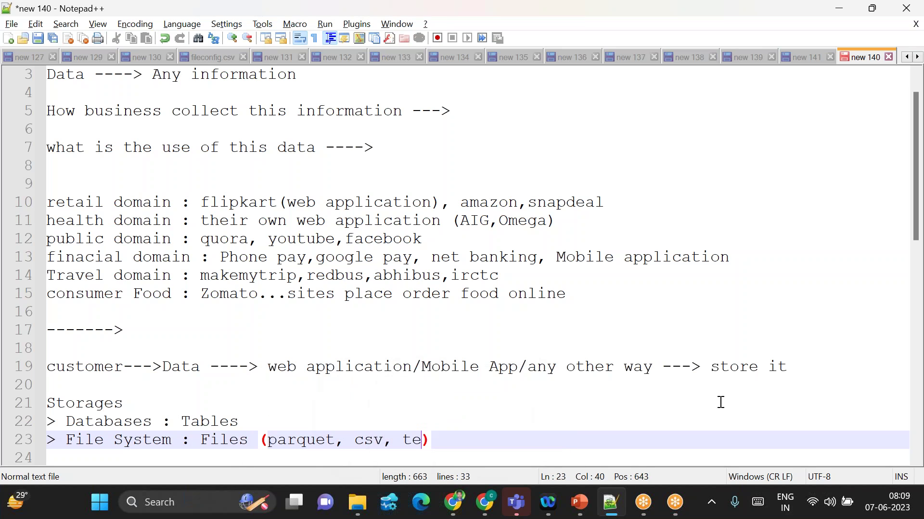
text(avro,orc,)
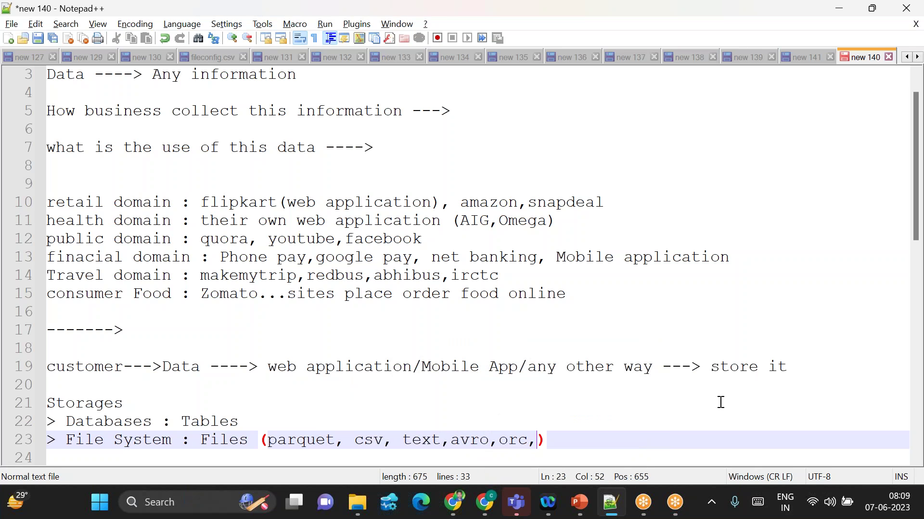
text(excel,xml)
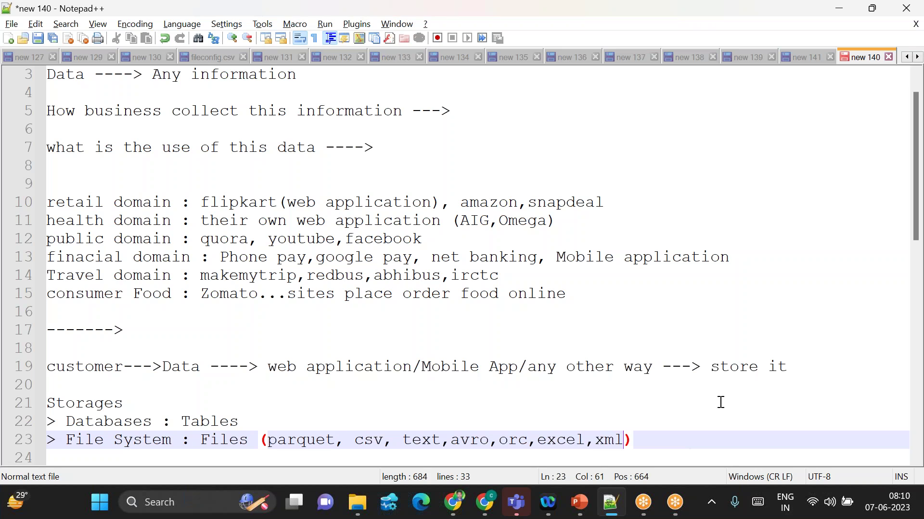
text(...)
key(End)
key(Return)
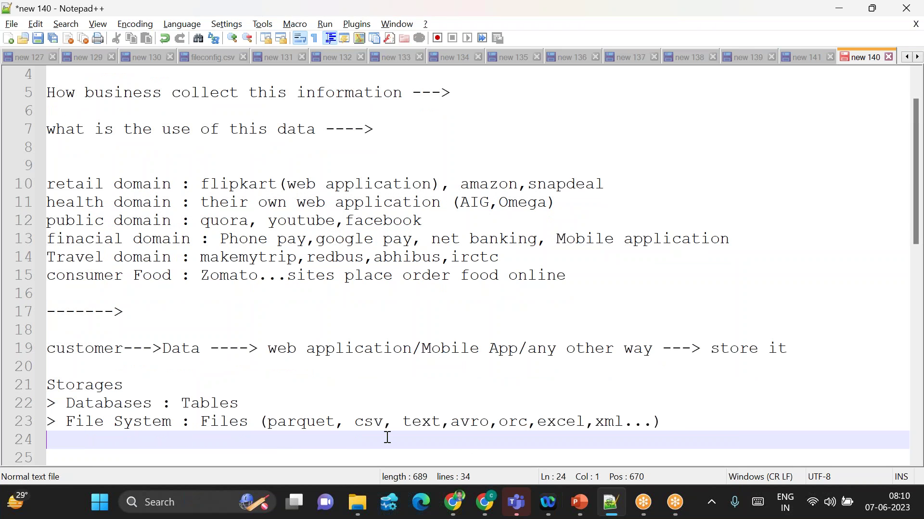
Highlight the Storages heading, and insert two line breaks after the File System line.
click(73, 385)
double_click(74, 384)
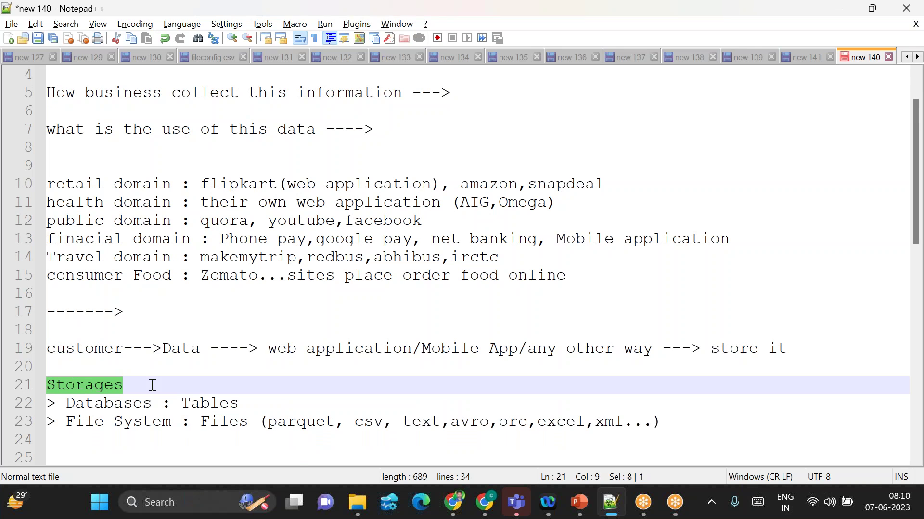
click(686, 428)
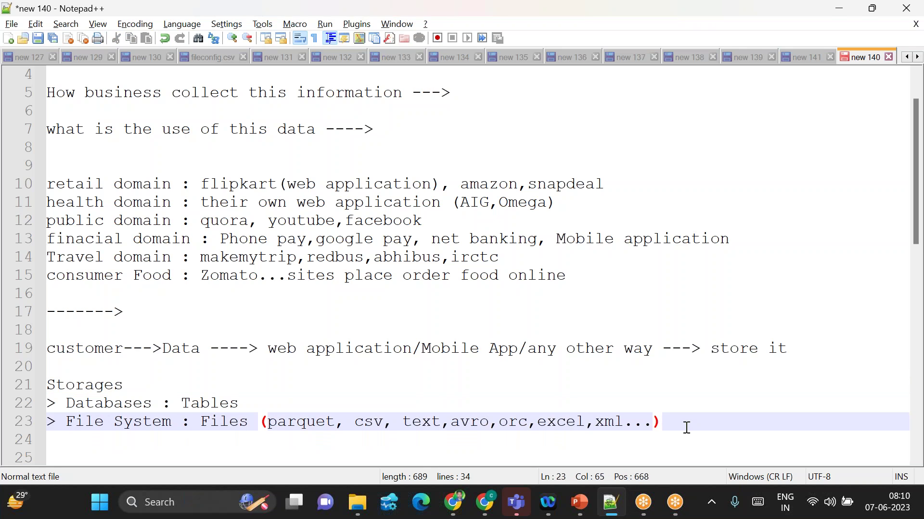
key(Return)
key(Return)
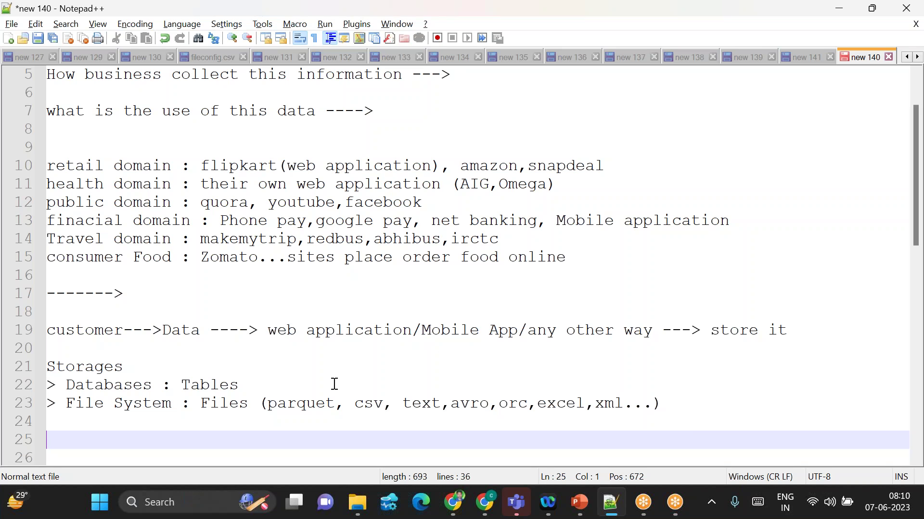
Highlight "parquet" in the file formats list, and insert three more line breaks after the File System line.
double_click(302, 402)
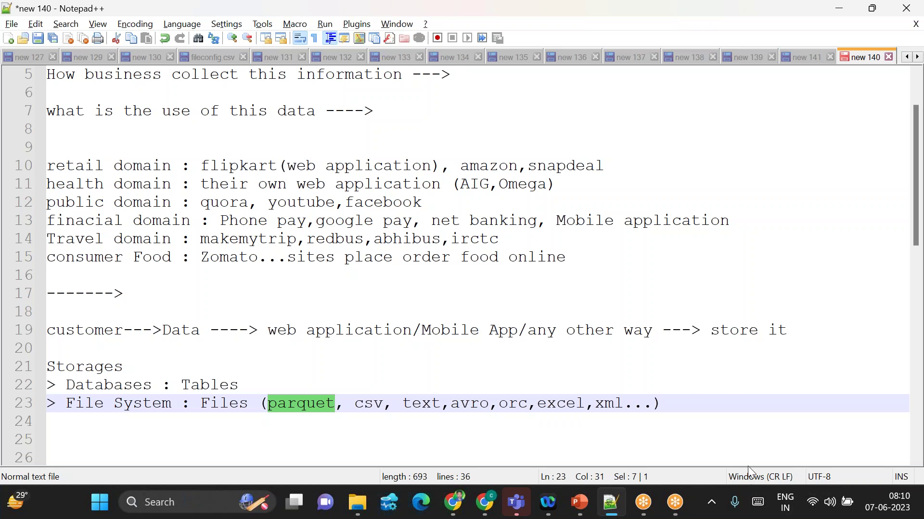
click(667, 405)
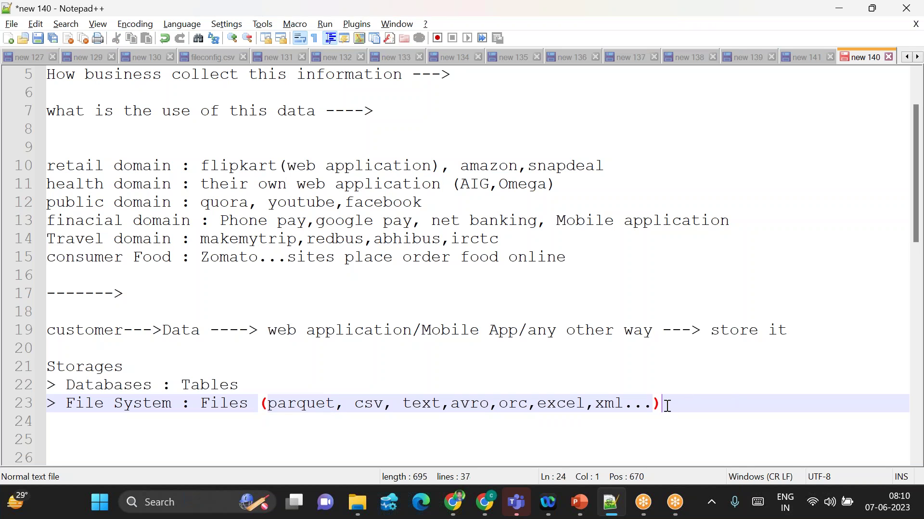
key(Return)
key(Return)
key(Return)
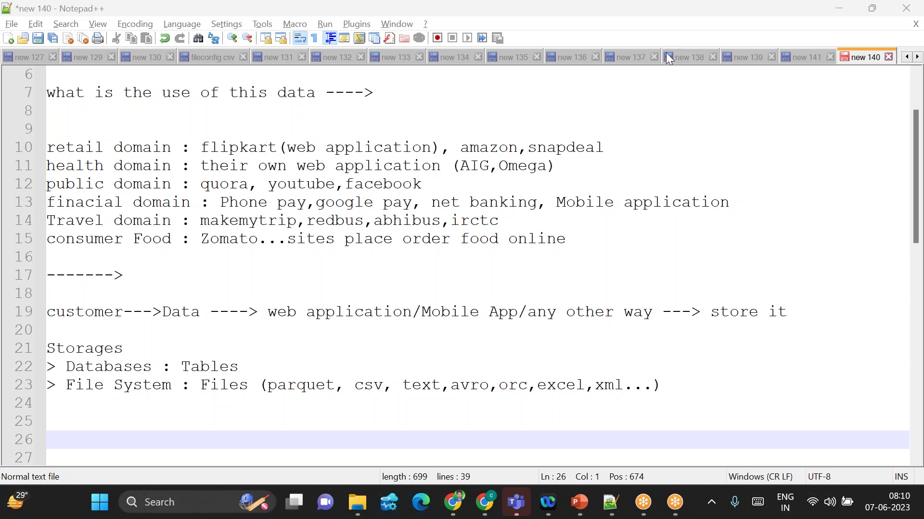
Write "> Server Room" below the File System line, separated by one blank line, and add two line breaks after it.
click(121, 402)
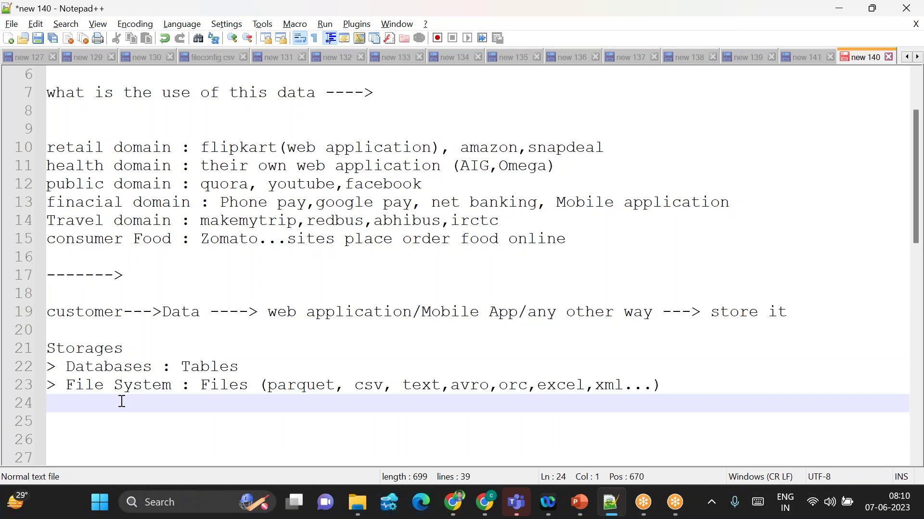
key(Return)
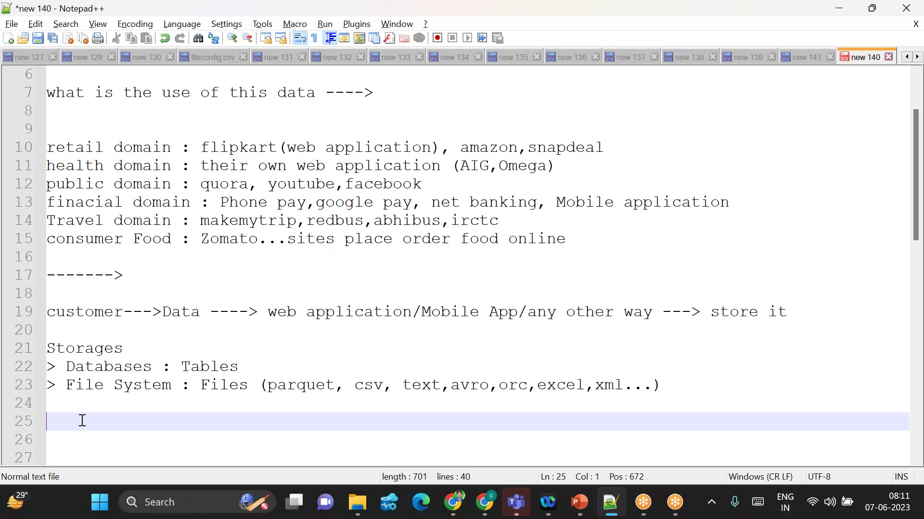
text(> Server)
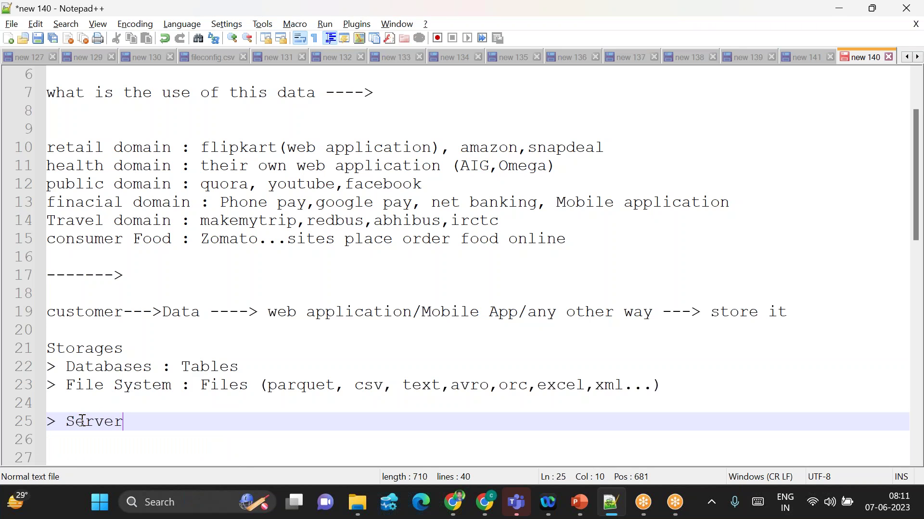
text( ROOM)
key(BackSpace)
key(BackSpace)
key(BackSpace)
text(oom)
key(Return)
key(Return)
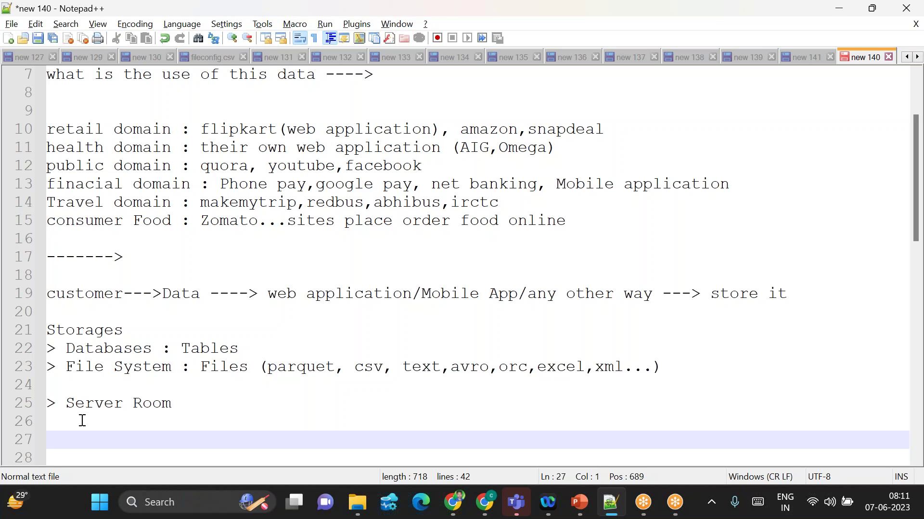
Highlight the words "Server" and "Room" in turn on the Server Room line.
click(82, 421)
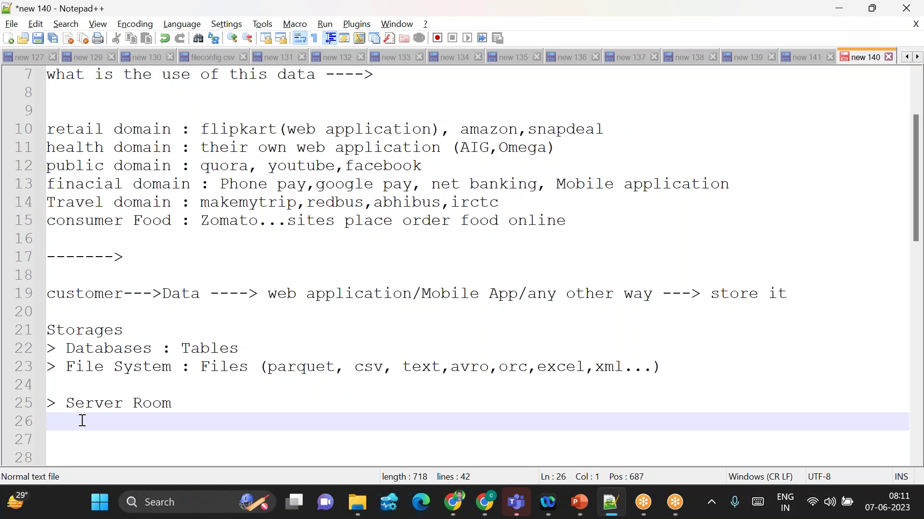
double_click(102, 400)
double_click(146, 400)
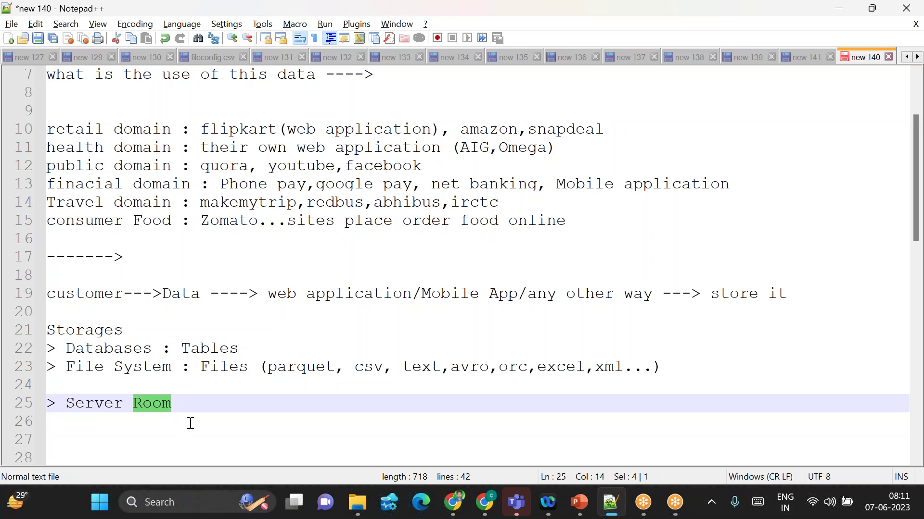
Write "Hyderbad ---> X office ---> Server Room (servers and storages)" below the Server Room line after a blank line.
click(177, 404)
key(Return)
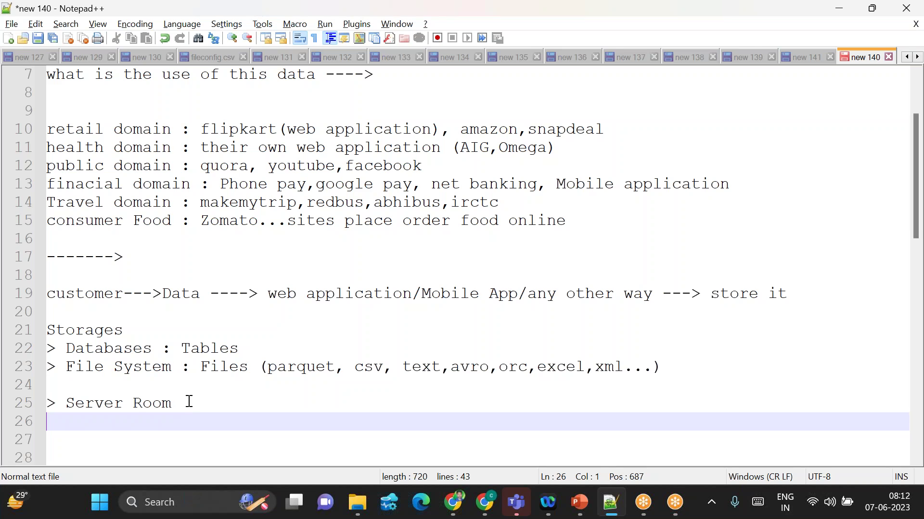
click(190, 403)
key(Return)
key(Return)
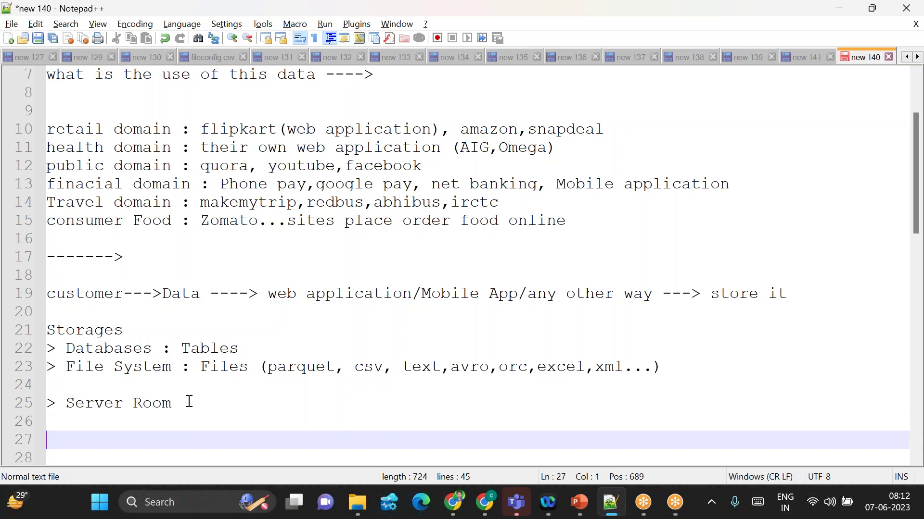
text(Hyderba)
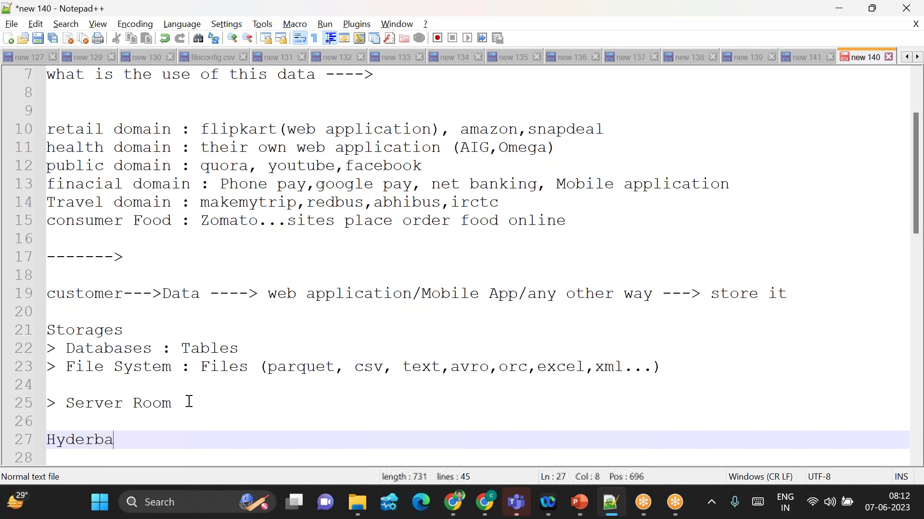
text(d ---> )
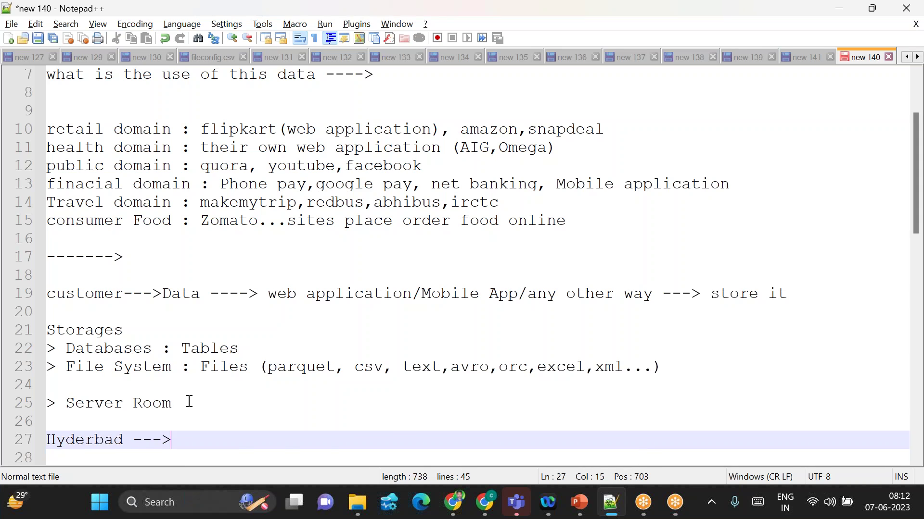
text(X office)
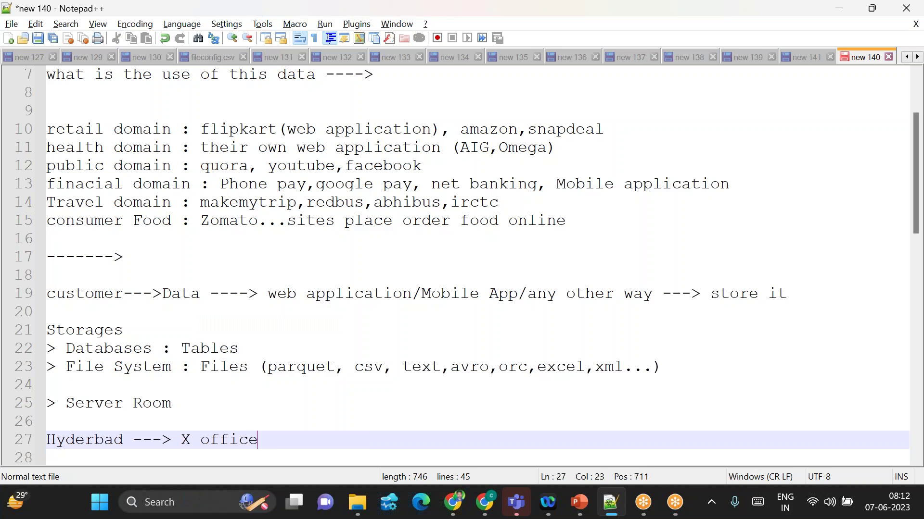
text( ---> Server Room (servers and storages))
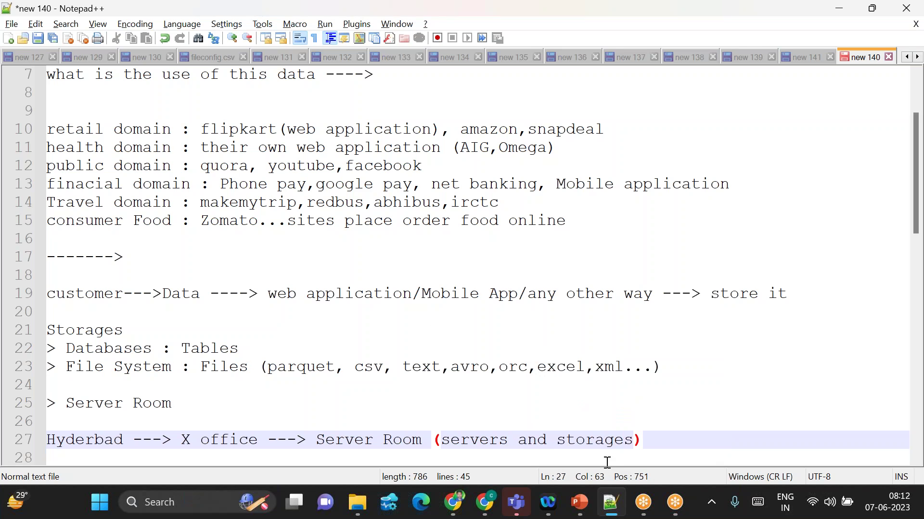
Highlight "Hyderbad" and "X office" in turn on the new location line.
double_click(88, 439)
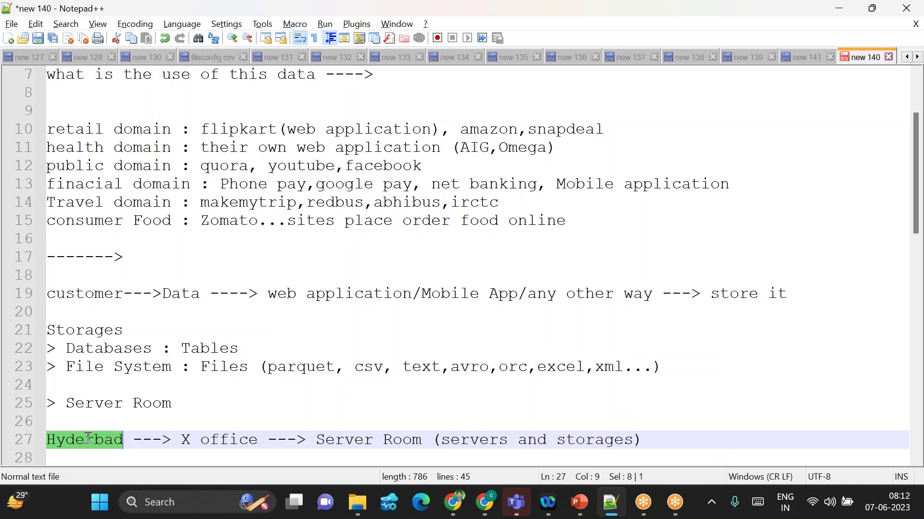
drag(184, 438, 256, 438)
click(257, 439)
right_click(189, 439)
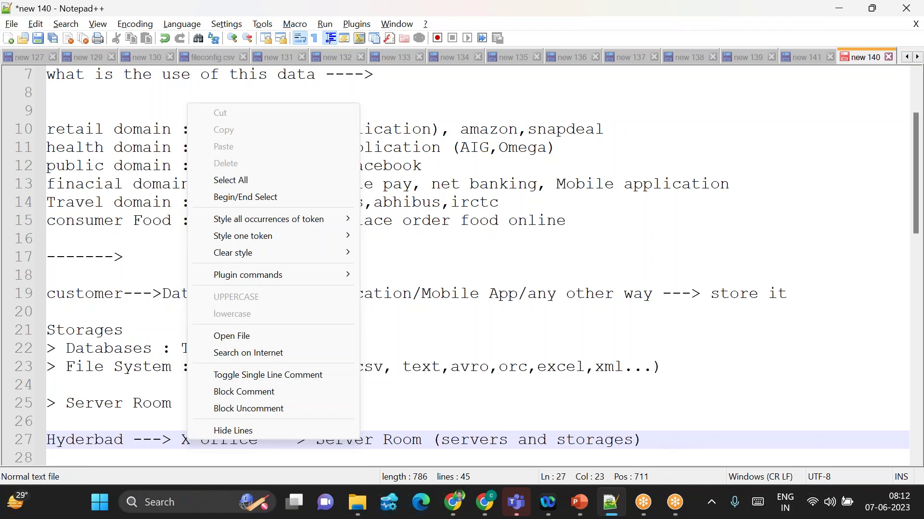
click(642, 440)
triple_click(642, 438)
click(652, 434)
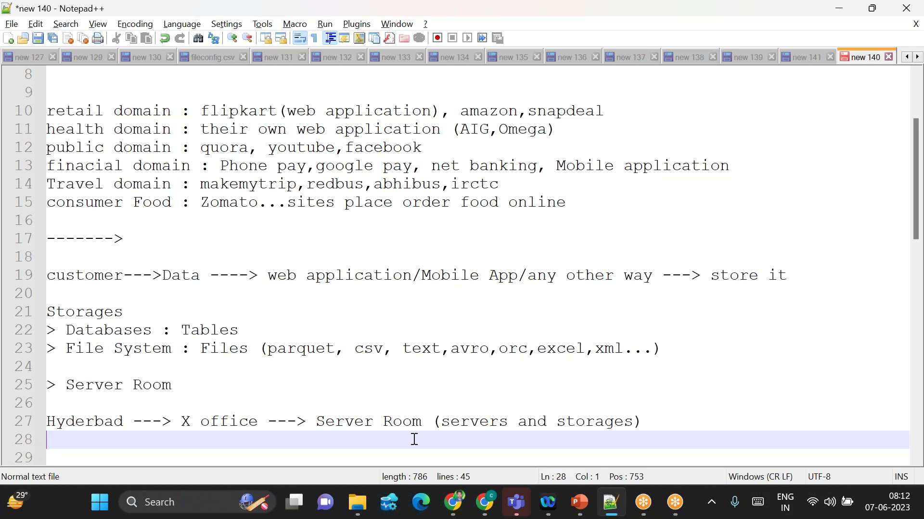
Highlight "servers", "Server" and "storages" in turn on the Hyderbad line.
double_click(454, 422)
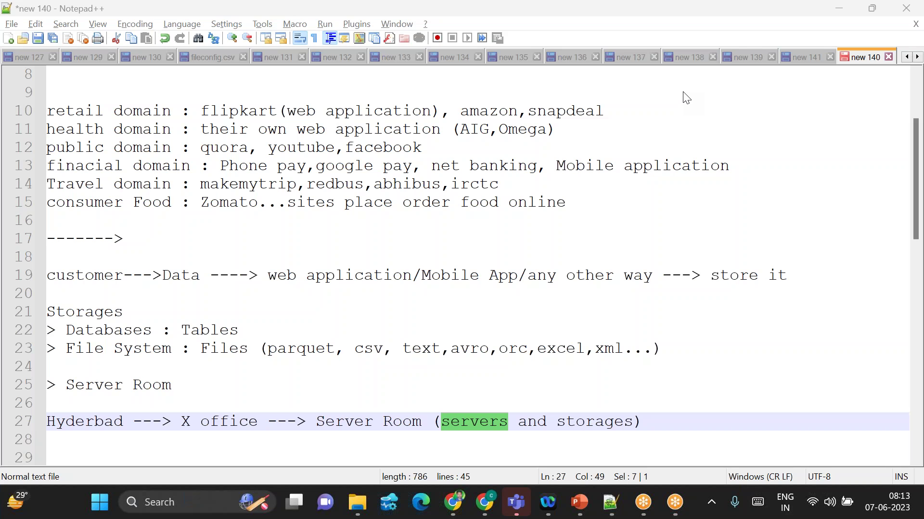
click(260, 428)
double_click(366, 421)
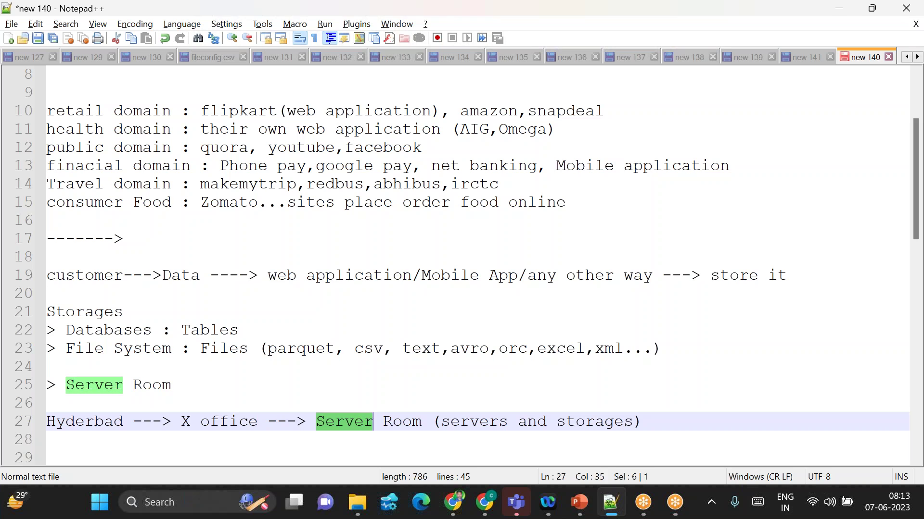
double_click(449, 421)
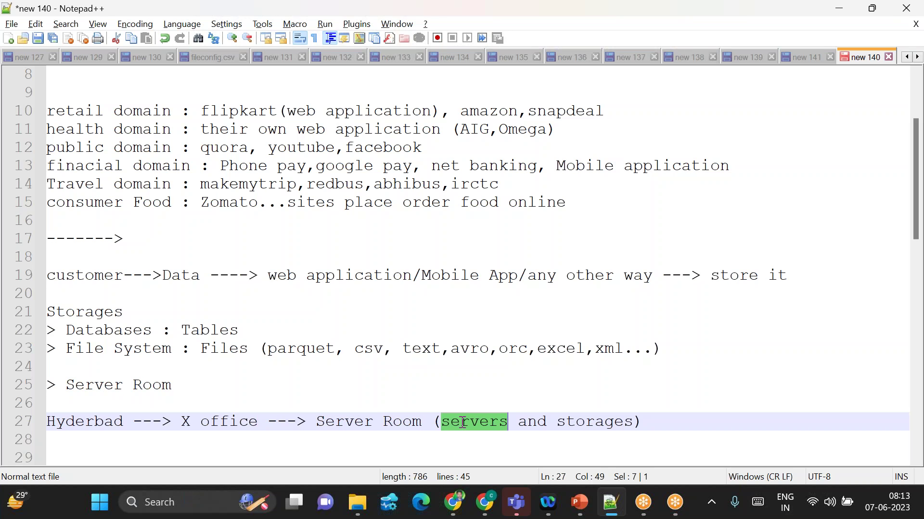
click(576, 423)
double_click(577, 423)
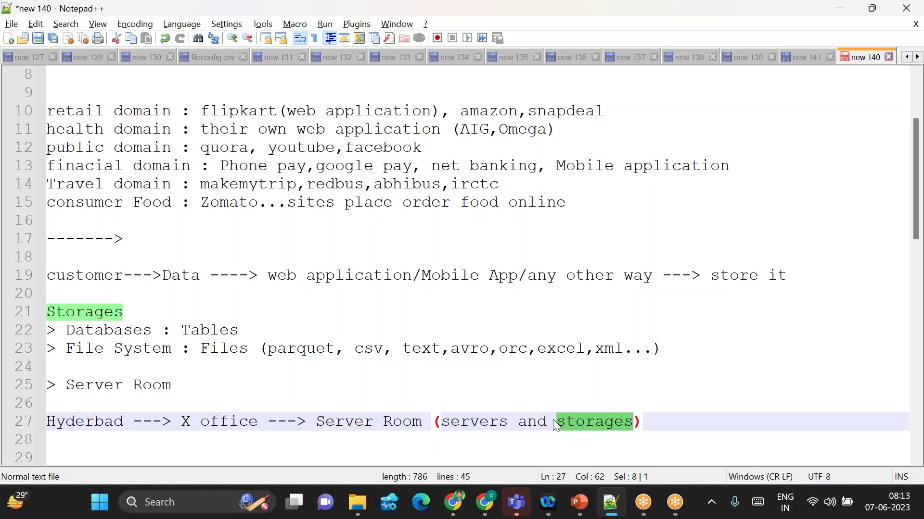
Highlight "office" on the Hyderbad line, then add a blank line below that line.
drag(191, 422, 200, 422)
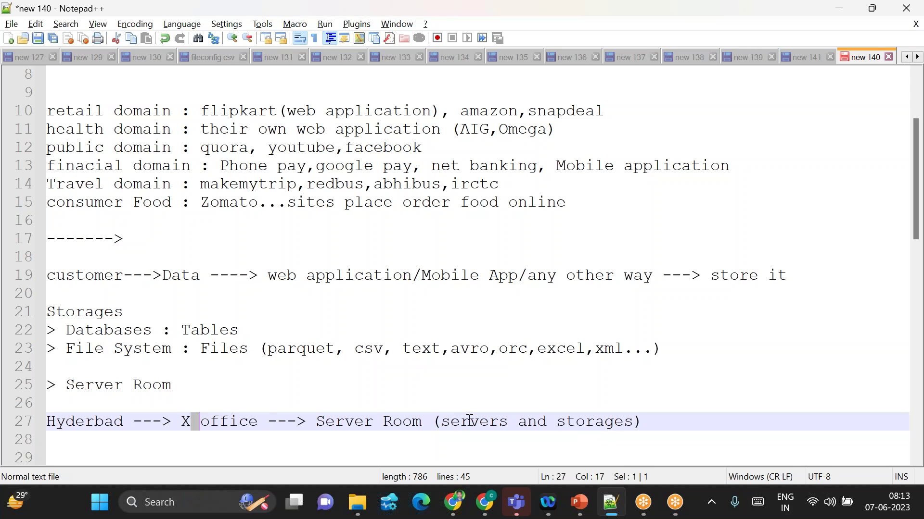
drag(202, 422, 258, 421)
click(653, 427)
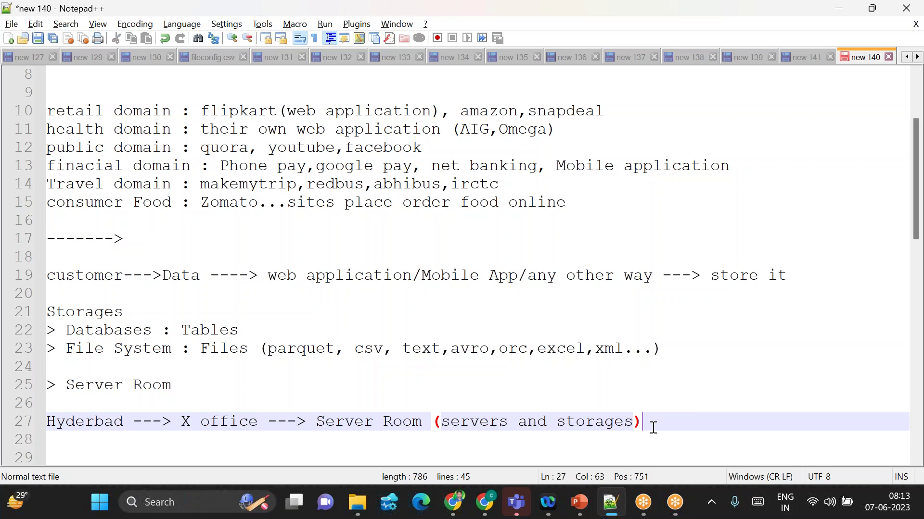
key(Return)
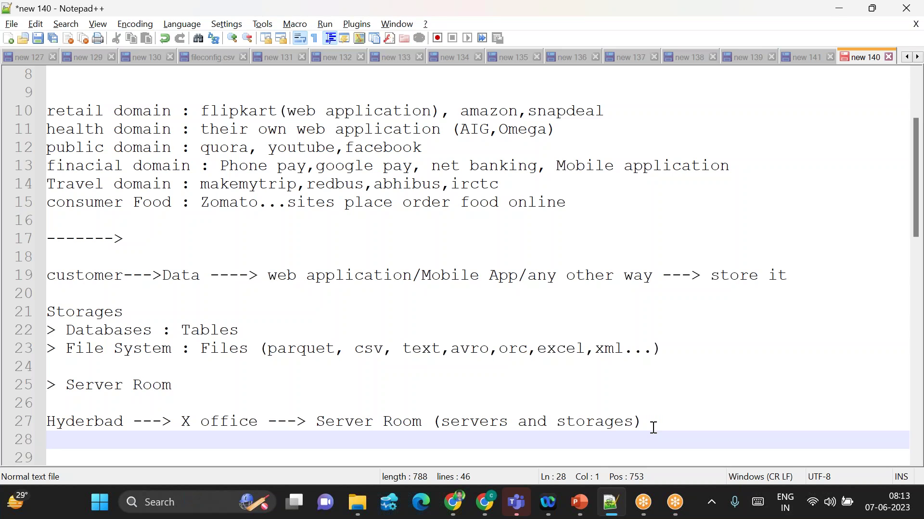
Highlight part of "servers and storages" on the Hyderbad line, then insert two more blank lines below it.
drag(490, 422, 614, 422)
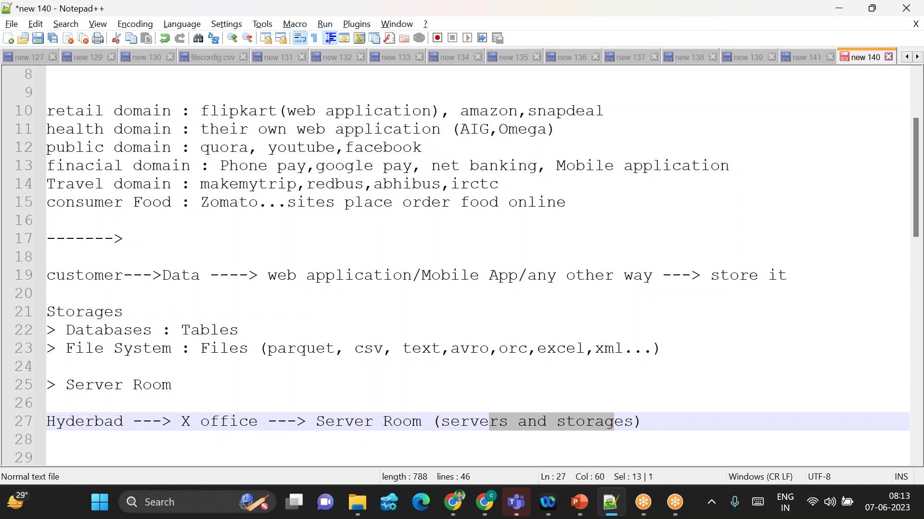
click(651, 416)
key(Return)
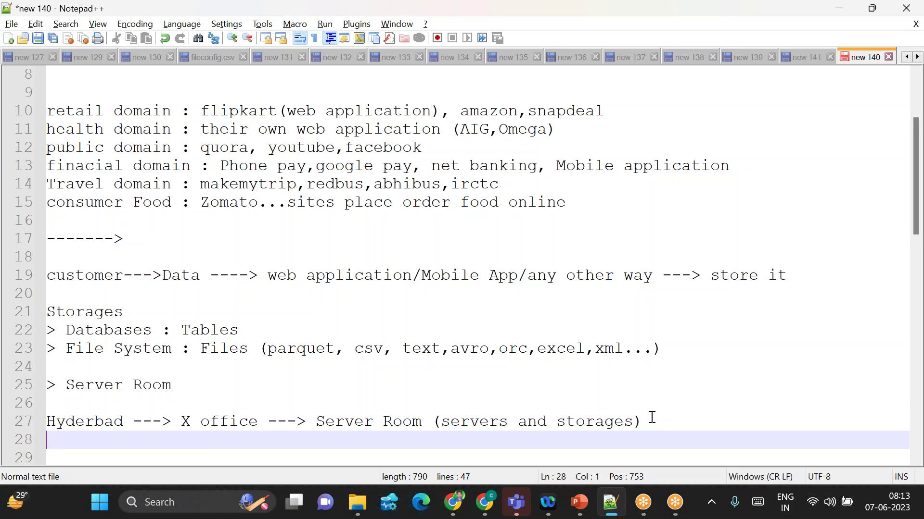
click(652, 417)
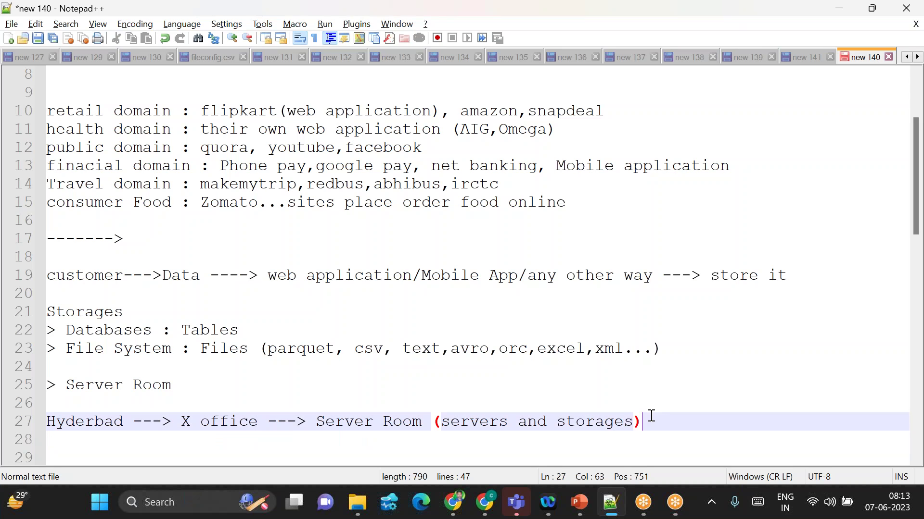
key(Return)
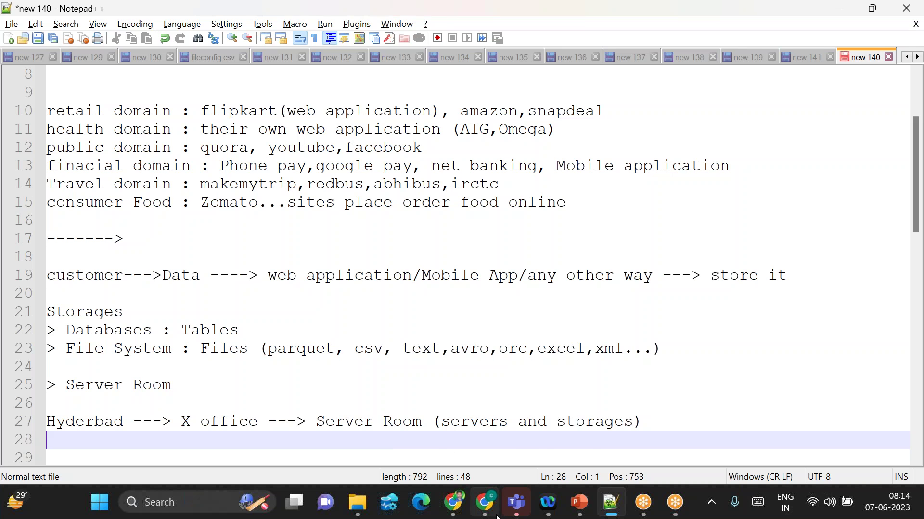
Switch to Chrome and search Google for "external hard disk 3TB".
click(481, 423)
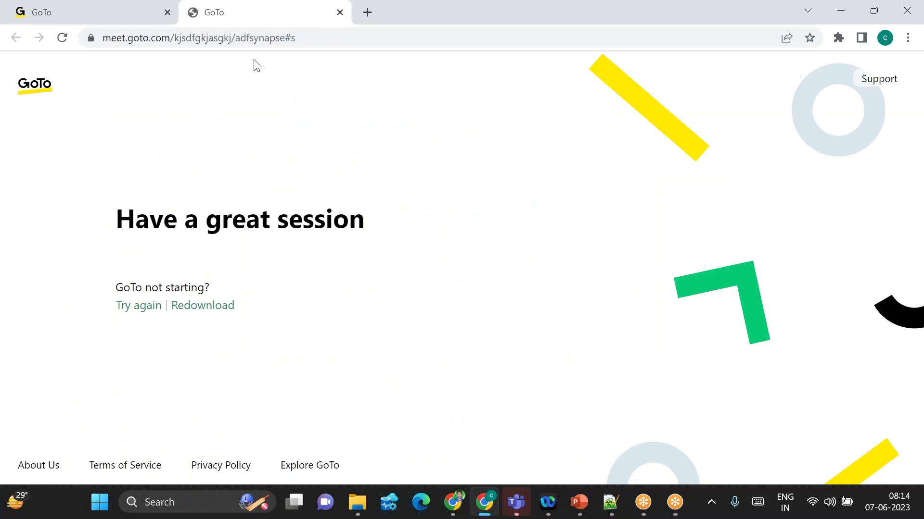
click(214, 39)
key(BackSpace)
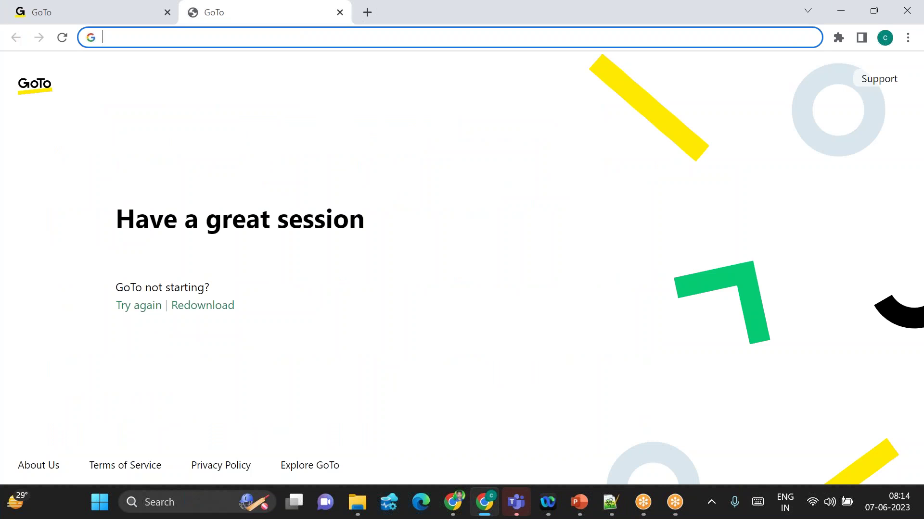
text(ex)
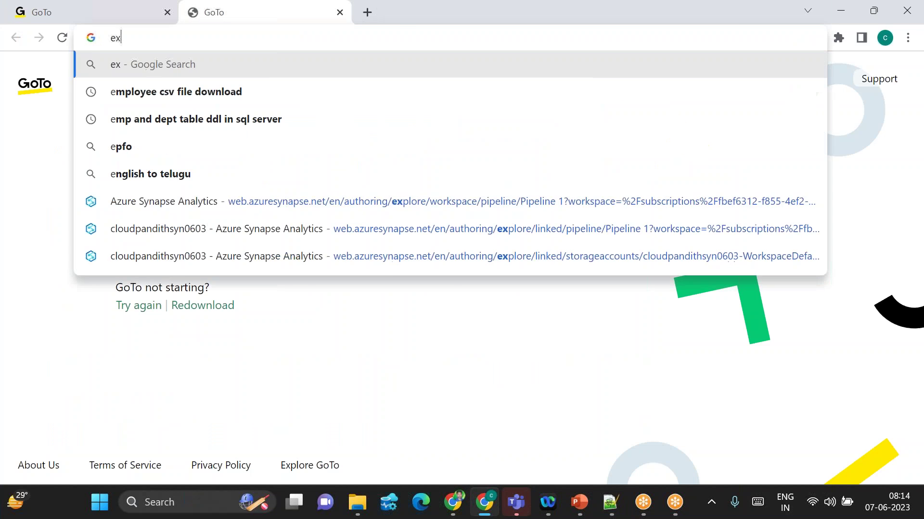
text(ternal hard disk )
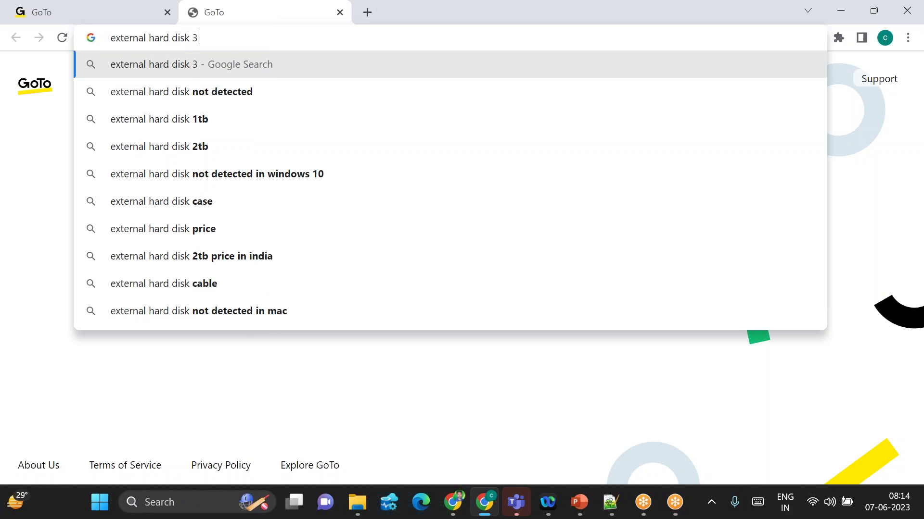
text(3TB)
key(Return)
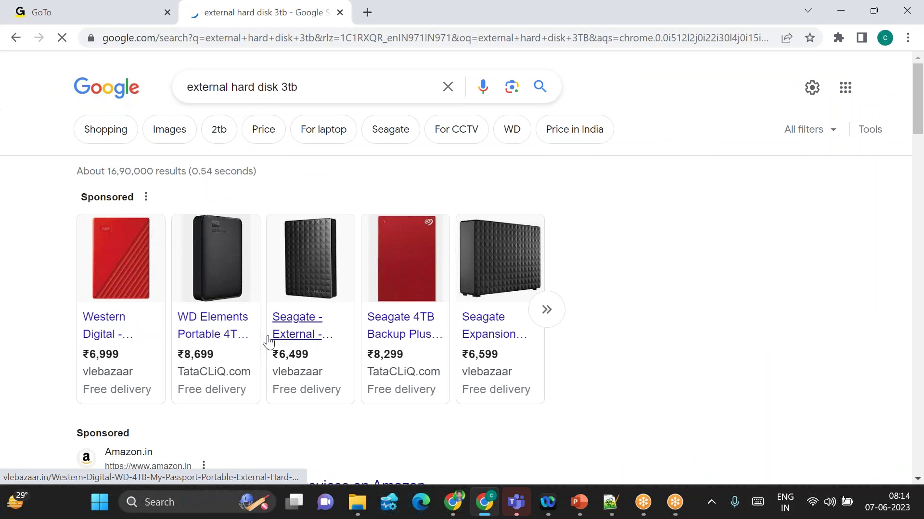
Open the vlebazaar Seagate external drive listing priced ₹6,499 and view its product details.
click(301, 350)
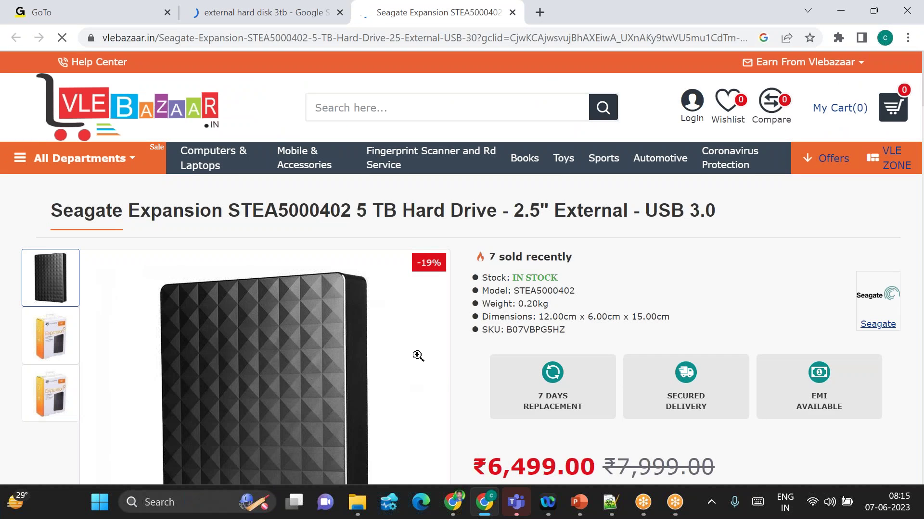
scroll(433, 353, down, 1)
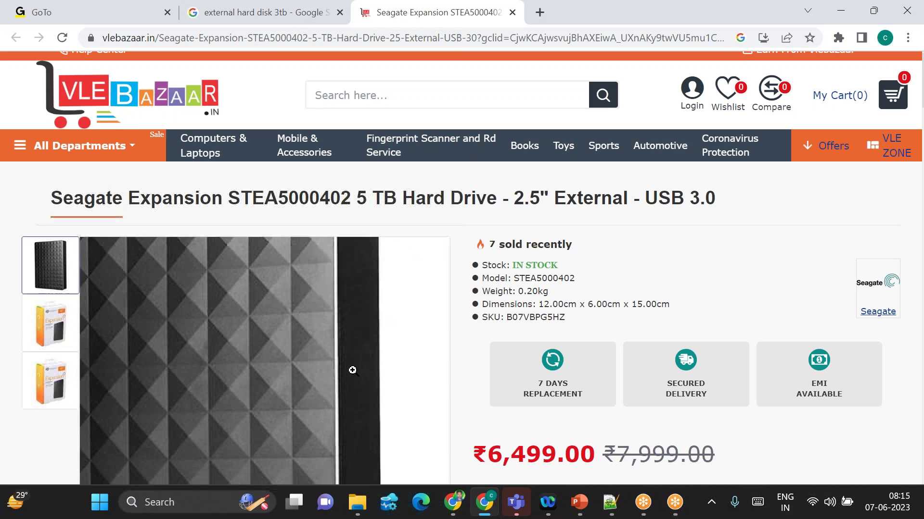
mouse_move(358, 502)
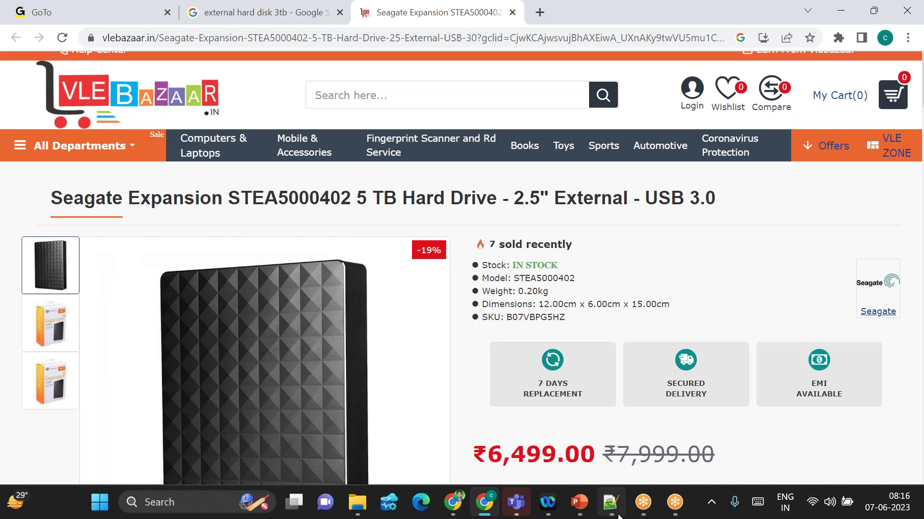
Switch back to Notepad++ and write "Cloud ----> Accessing services which are hosted in remote places through network" below the Hyderbad line.
click(610, 502)
key(Return)
key(Return)
text(Cloud ----> )
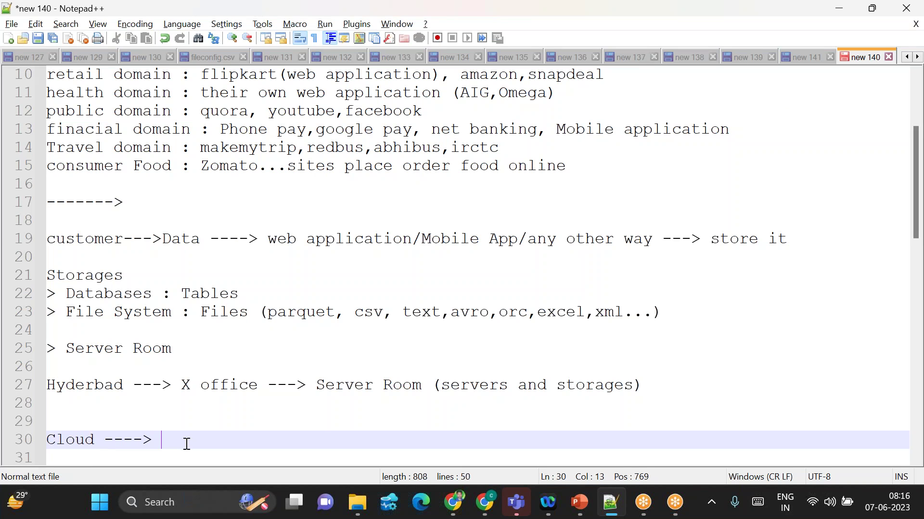
text(Accessing service)
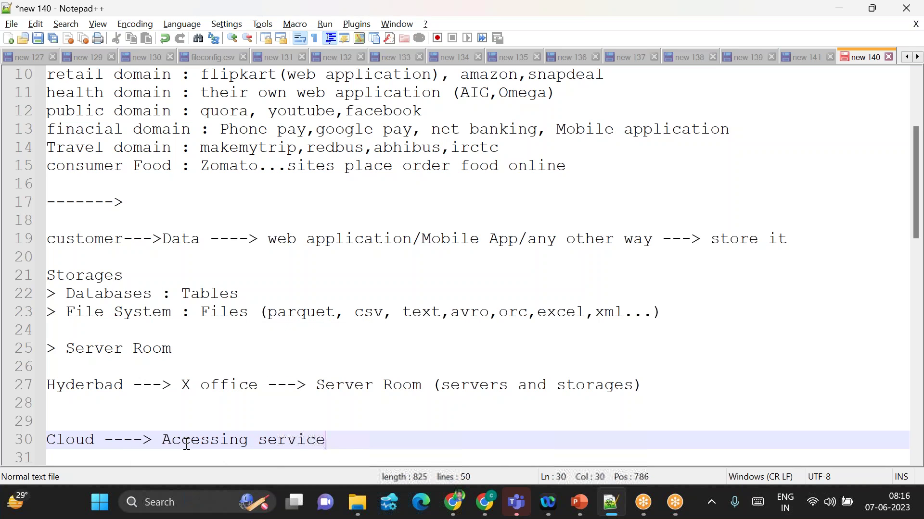
text(s which are h)
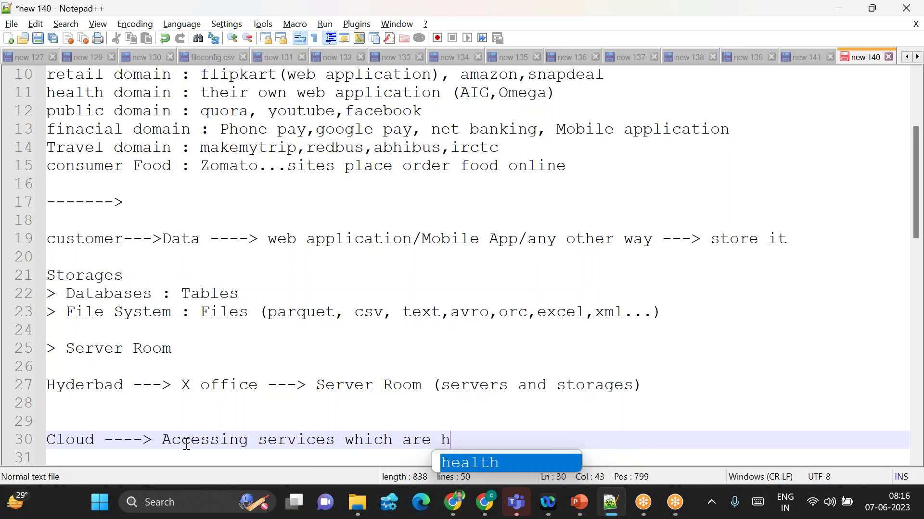
text(osted in )
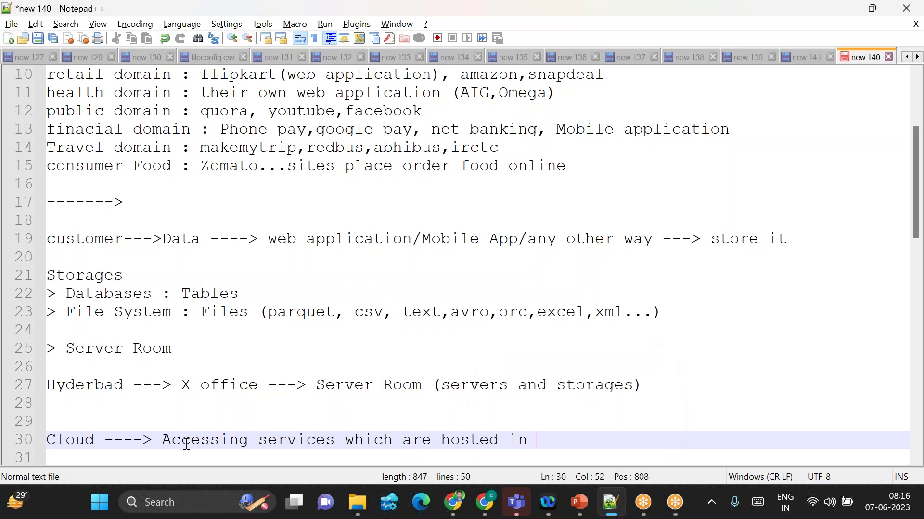
text(remote plac)
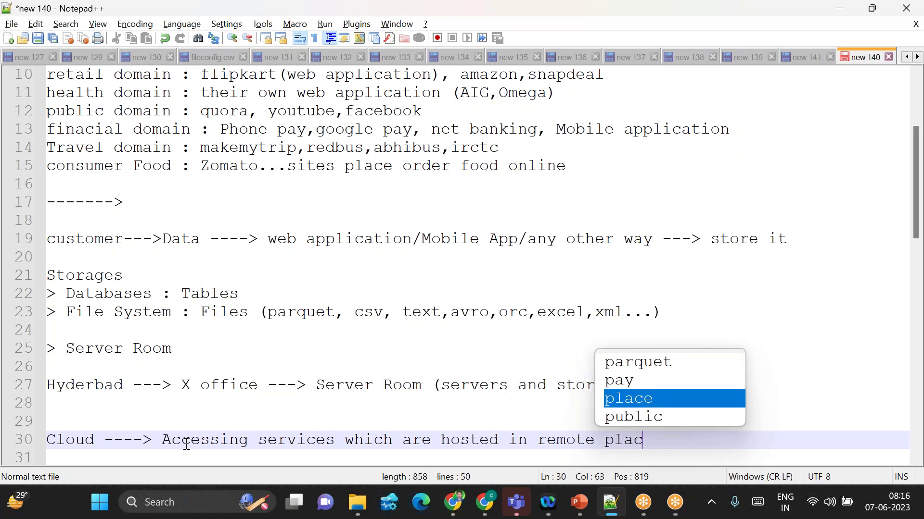
text(es through )
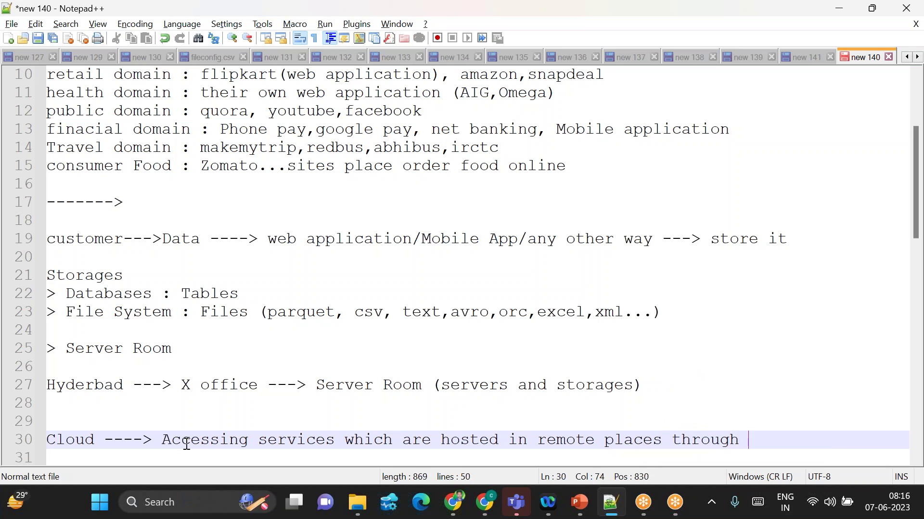
text(network)
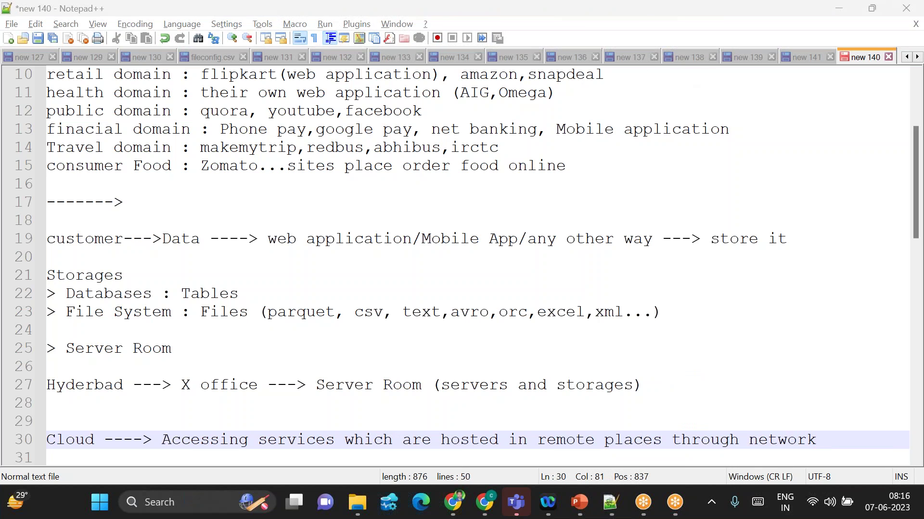
Highlight the definition text on the Cloud line, then add blank lines below it.
drag(180, 440, 834, 443)
click(834, 443)
key(Return)
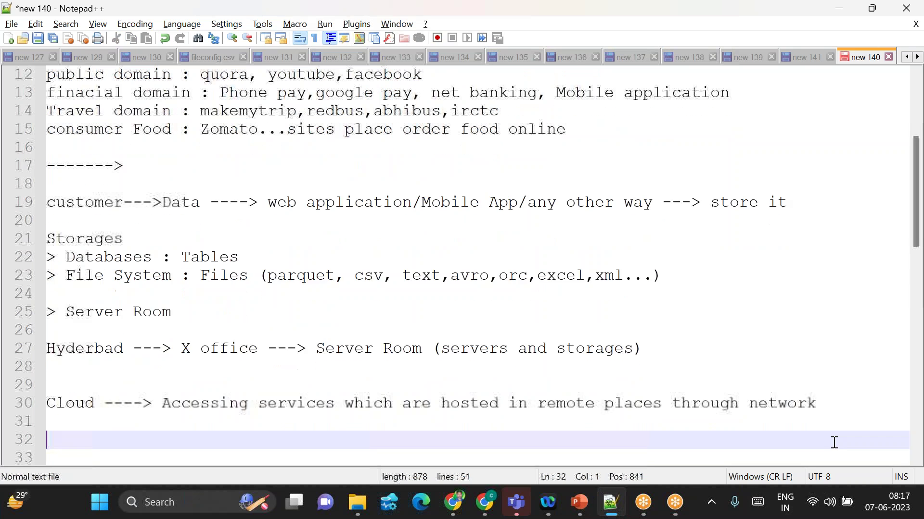
key(Return)
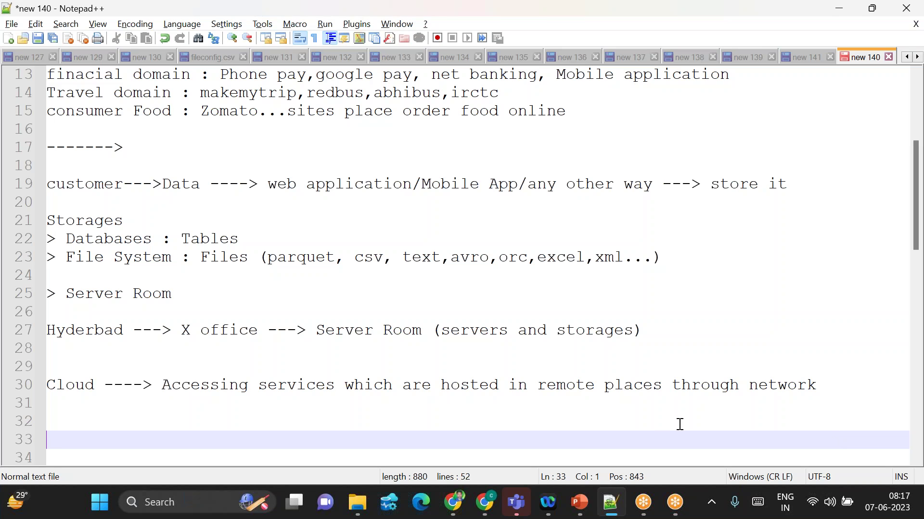
Highlight the word "Cloud" on the definition line, then place the cursor on line 32.
click(70, 386)
double_click(71, 386)
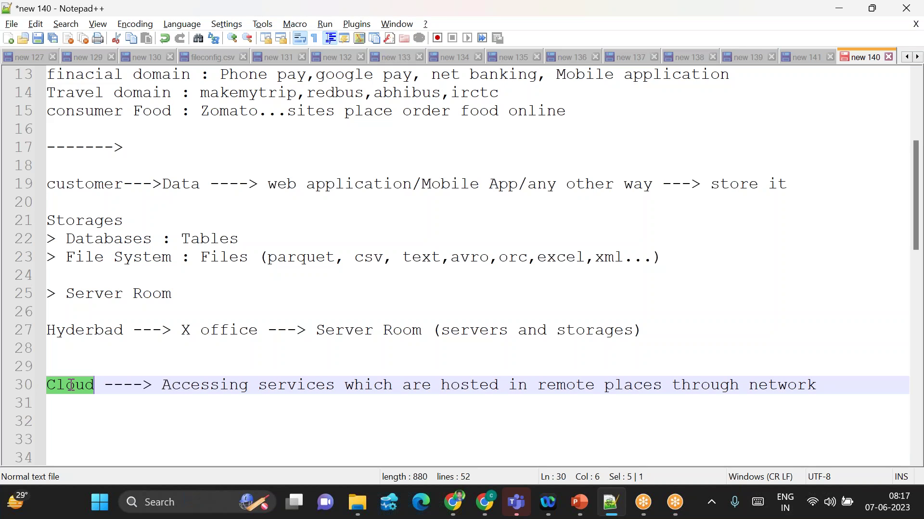
click(61, 414)
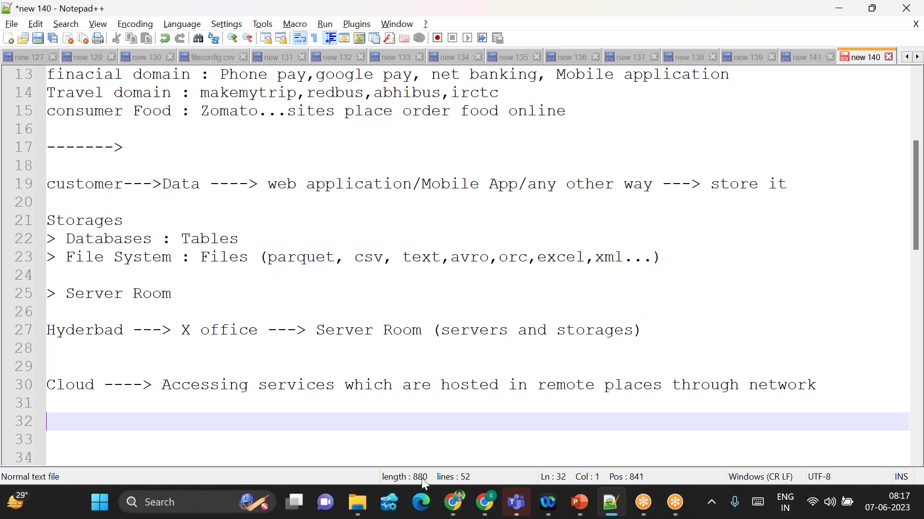
Start a second Cloud line on line 32 reading "Cloud ----> in minutes --->", removing mistyped words.
text(Clo)
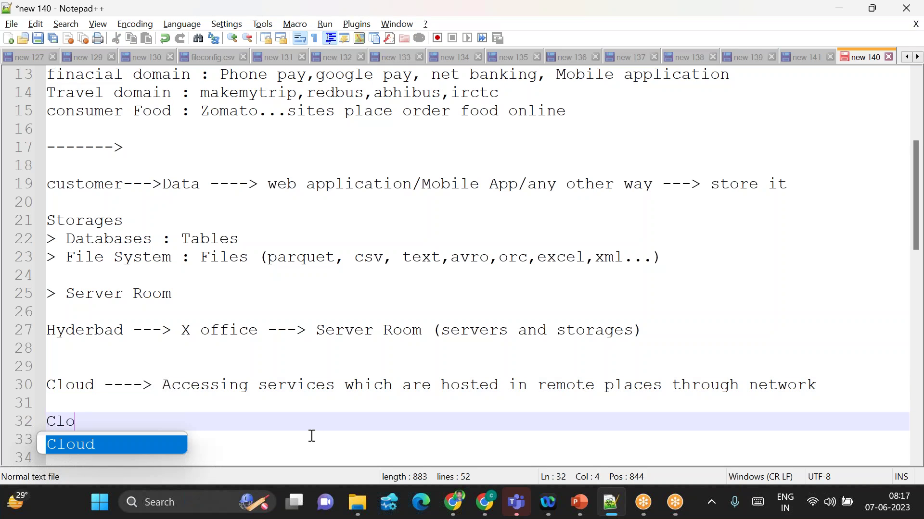
text(ud ----> )
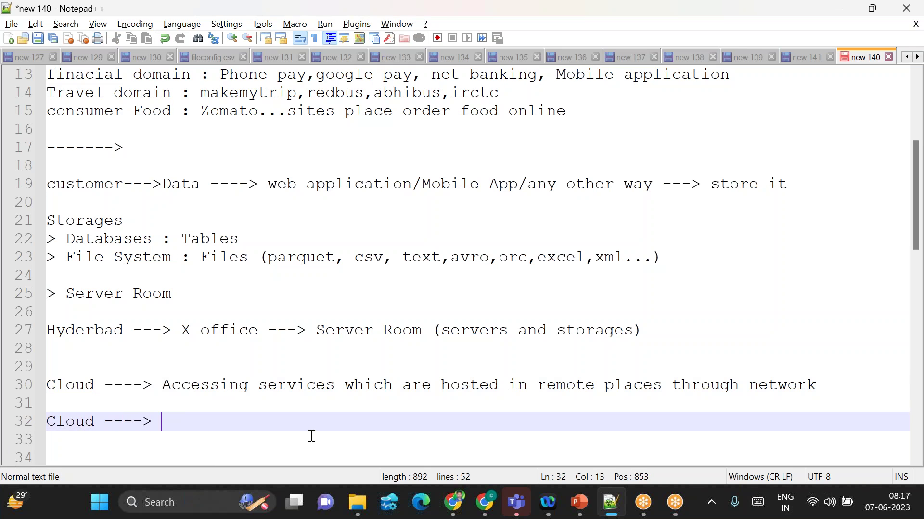
text(in miniutes)
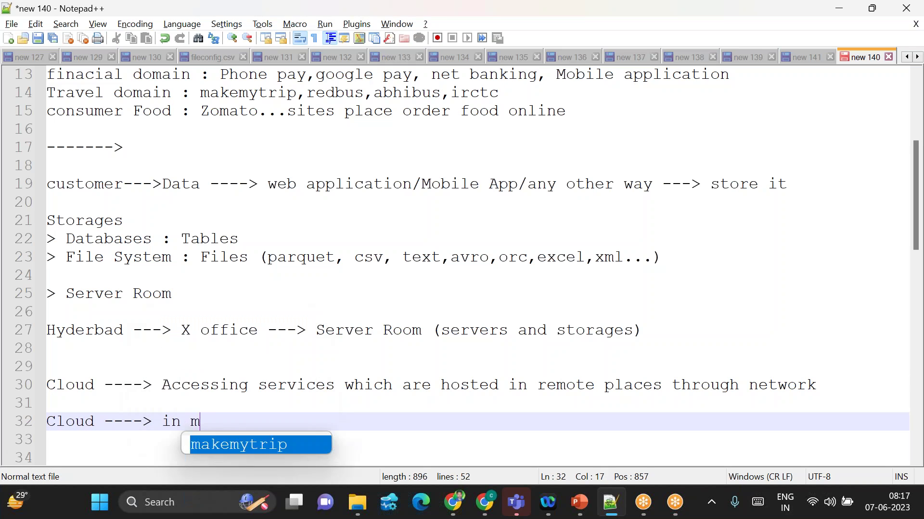
key(BackSpace)
key(BackSpace)
key(BackSpace)
key(BackSpace)
key(BackSpace)
text(utes ---> store)
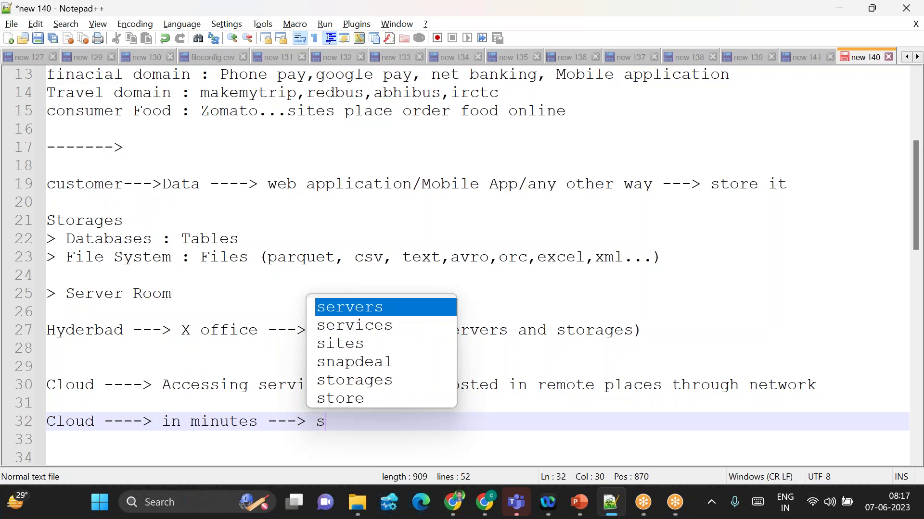
key(BackSpace)
key(BackSpace)
key(BackSpace)
key(BackSpace)
key(BackSpace)
key(BackSpace)
Complete line 32 with "create storage account ---> store your data----> will be charged based on amount of data" and start a new line.
text(create storage)
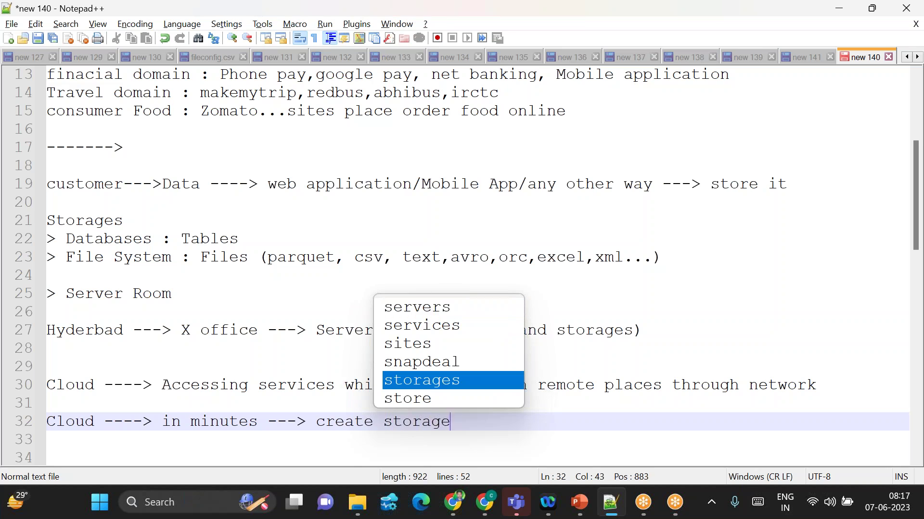
text( account ---)
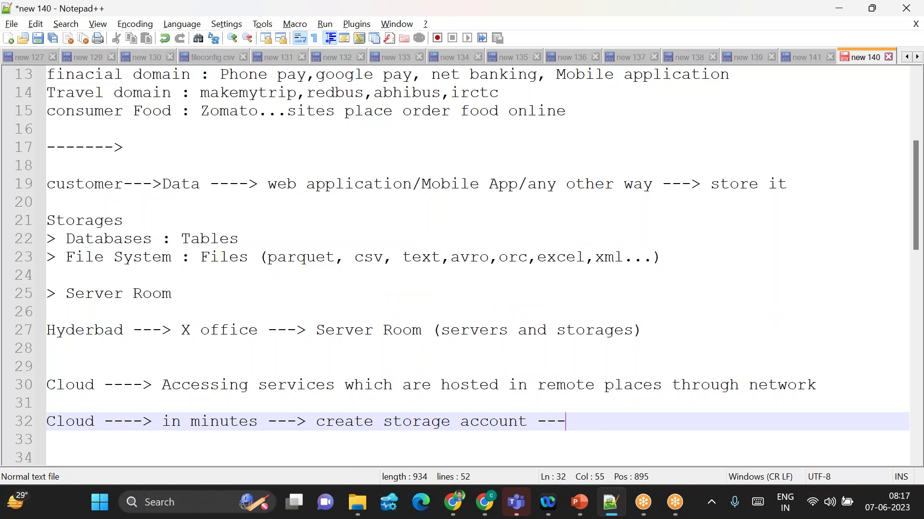
text(> stor)
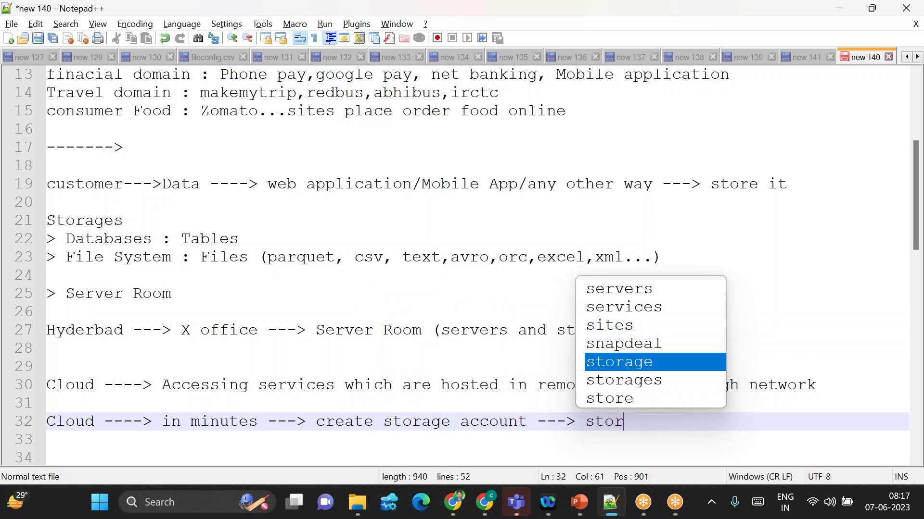
text(e your data)
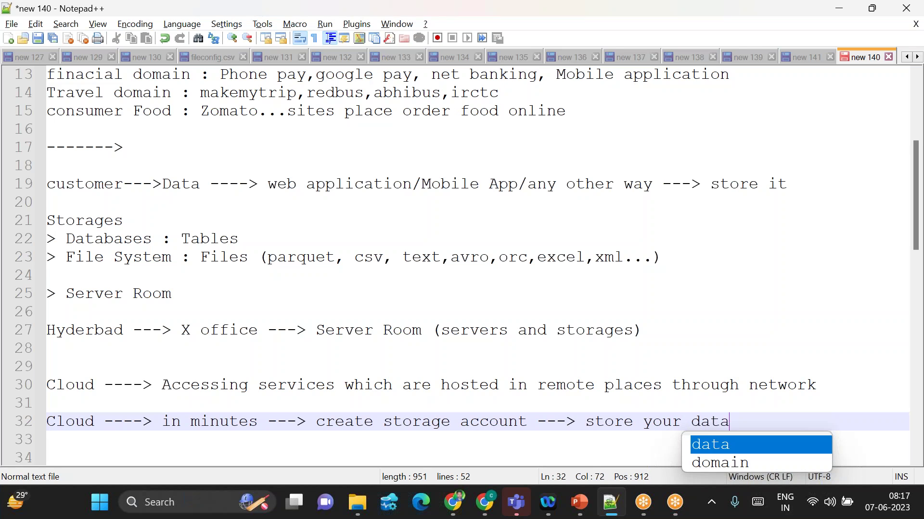
text(----> )
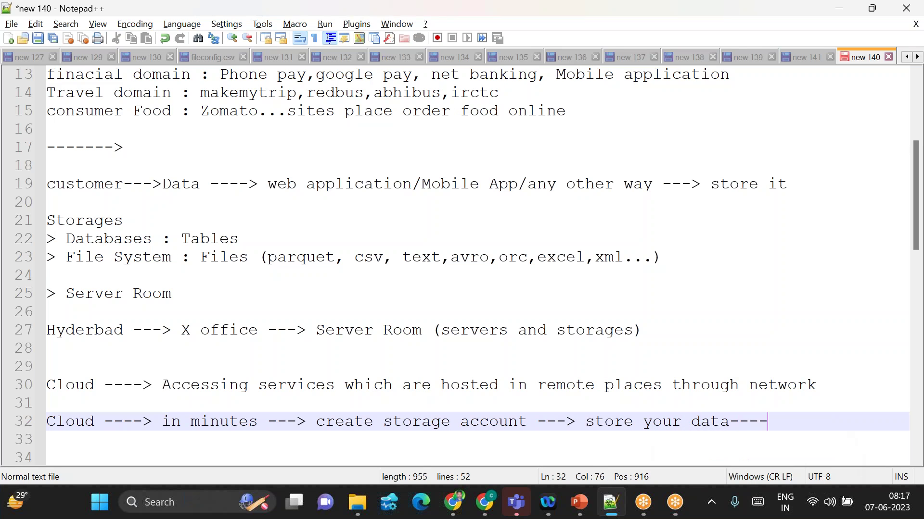
text(will be charged)
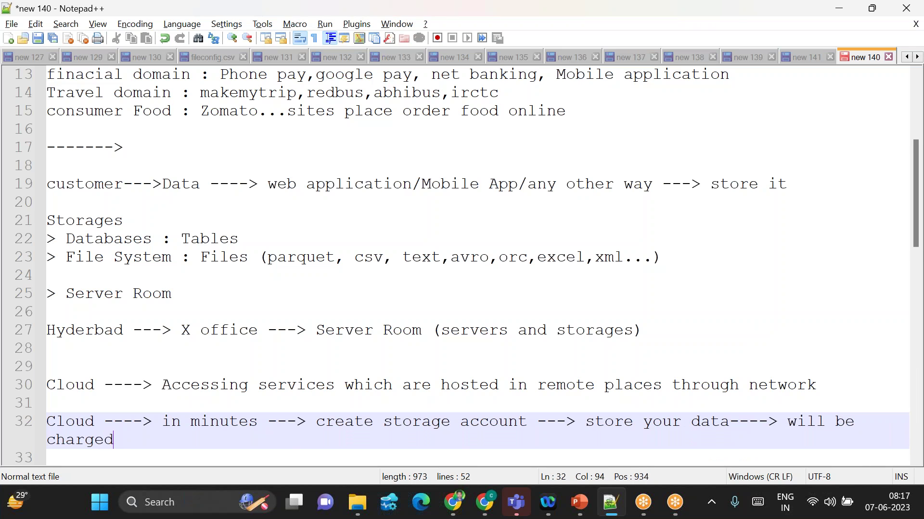
text( based on amou)
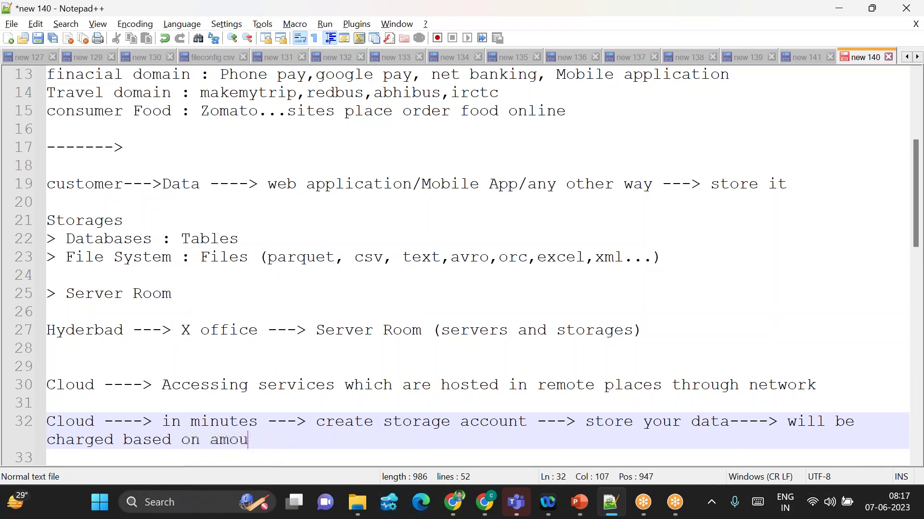
text(nt of data)
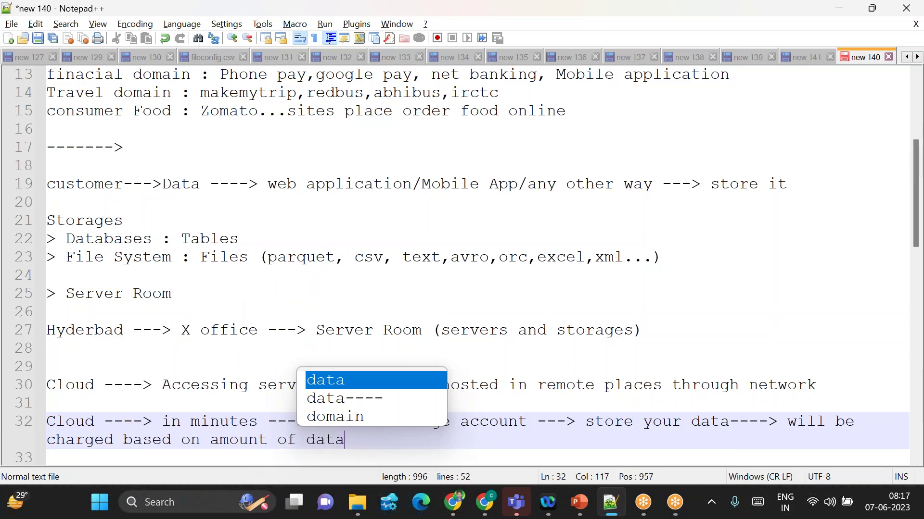
key(Return)
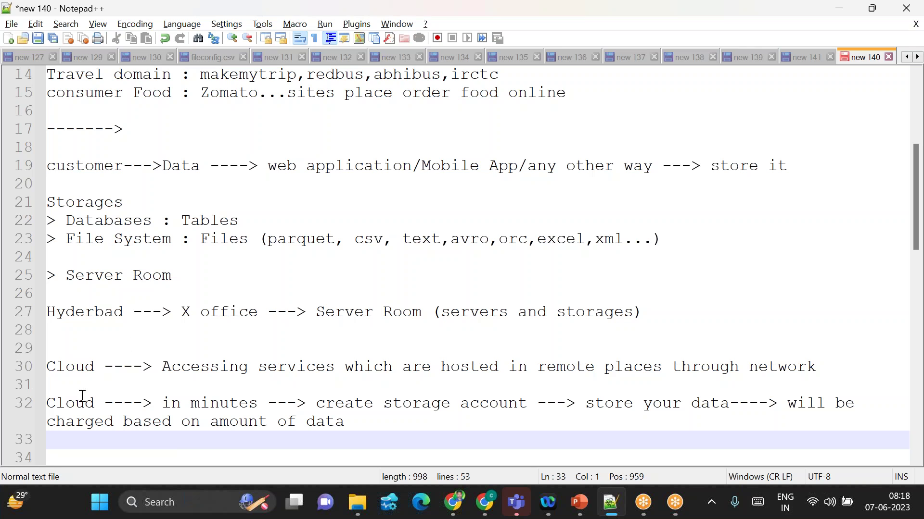
Highlight "Cloud" on line 32, then "in remote places" in the Cloud definition, and clear the selection on line 31.
double_click(70, 403)
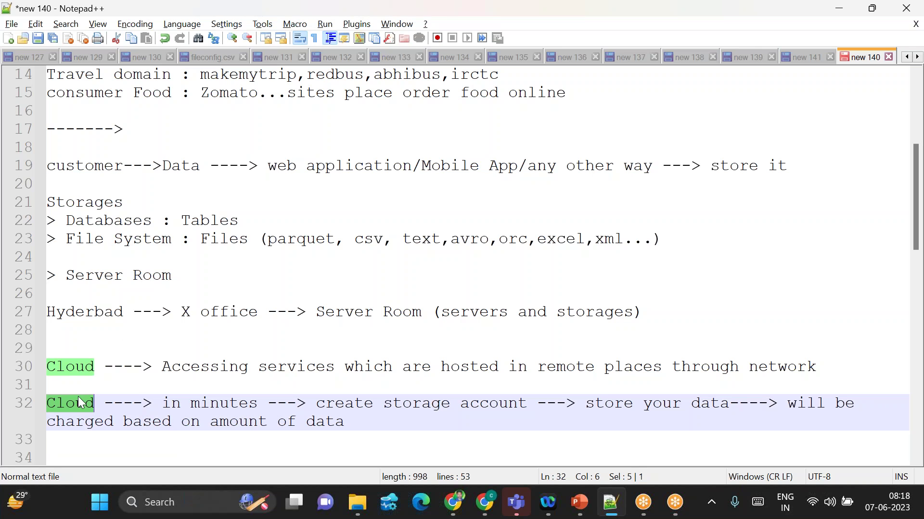
drag(165, 384, 258, 367)
click(351, 384)
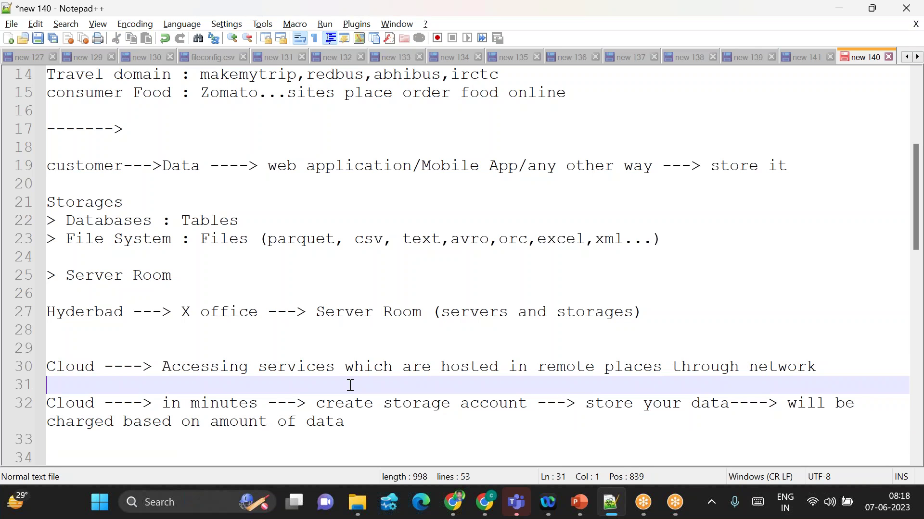
double_click(526, 364)
drag(525, 364, 651, 360)
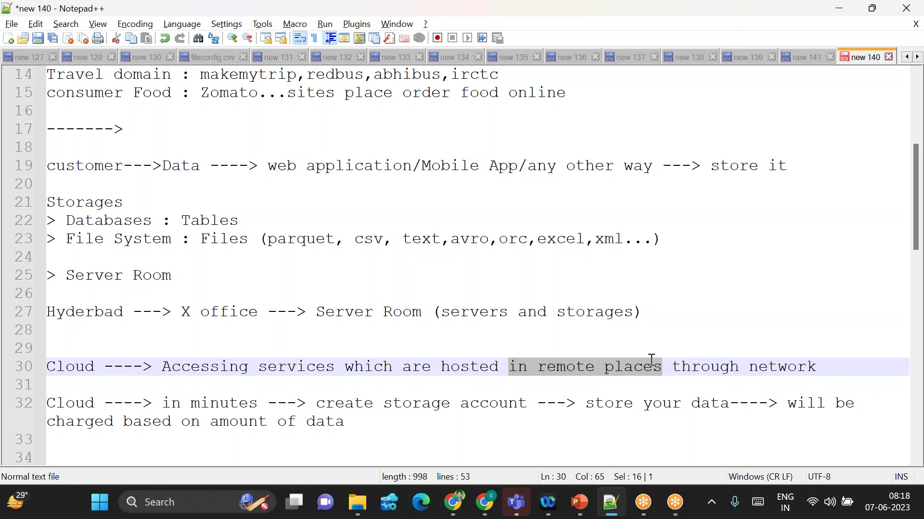
click(472, 386)
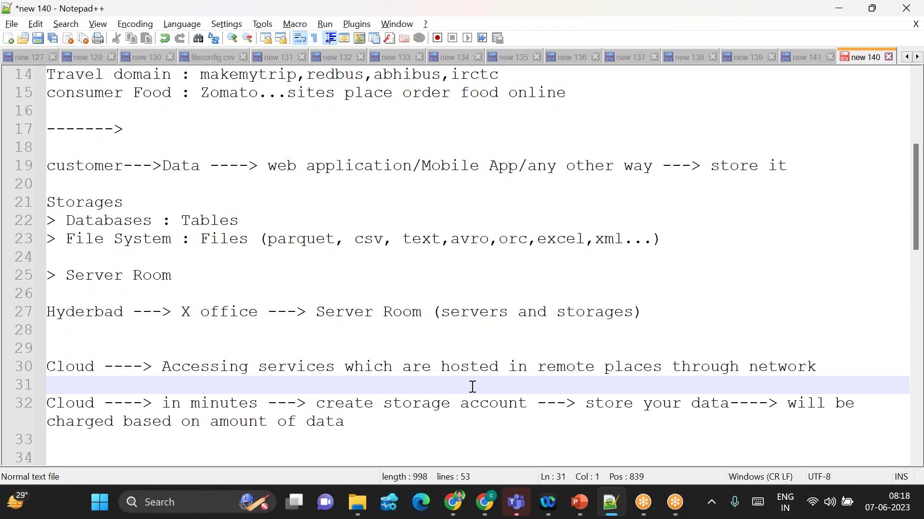
Annotate the screen with three boxes, each containing a storage cylinder, and handwrite their labels, including "US" and "In".
click(588, 2)
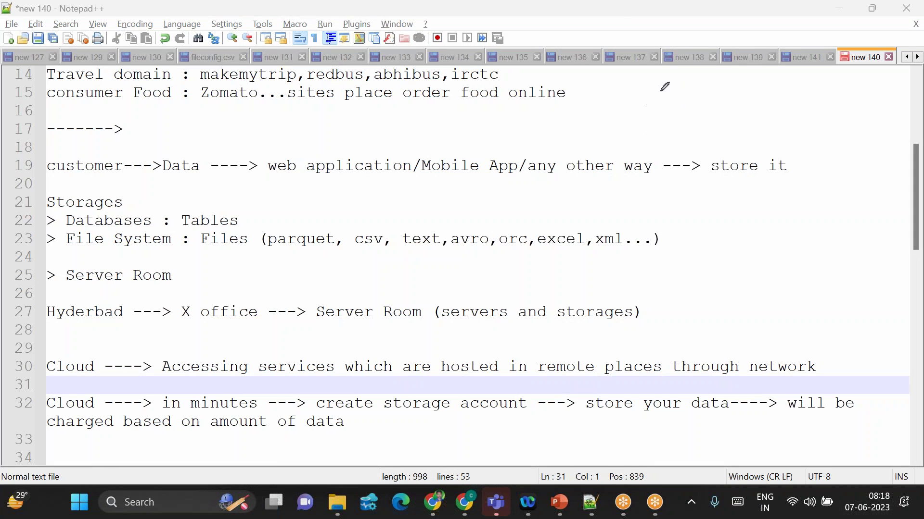
mouse_move(660, 91)
mouse_down()
mouse_move(664, 112)
mouse_move(641, 120)
mouse_move(635, 96)
mouse_up()
mouse_move(677, 73)
mouse_down()
mouse_move(654, 76)
mouse_move(670, 172)
mouse_move(675, 73)
mouse_move(734, 101)
mouse_up()
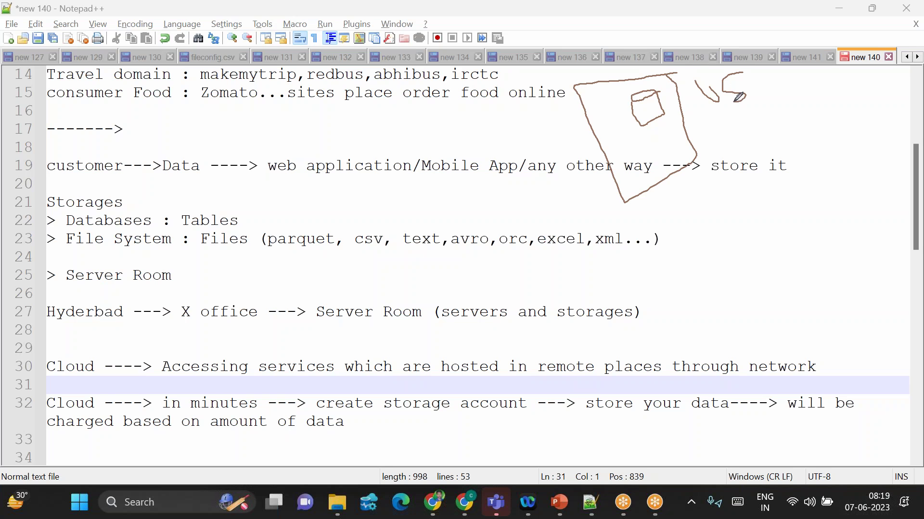
mouse_move(689, 235)
mouse_down()
mouse_move(673, 245)
mouse_move(696, 268)
mouse_move(706, 234)
mouse_move(675, 244)
mouse_up()
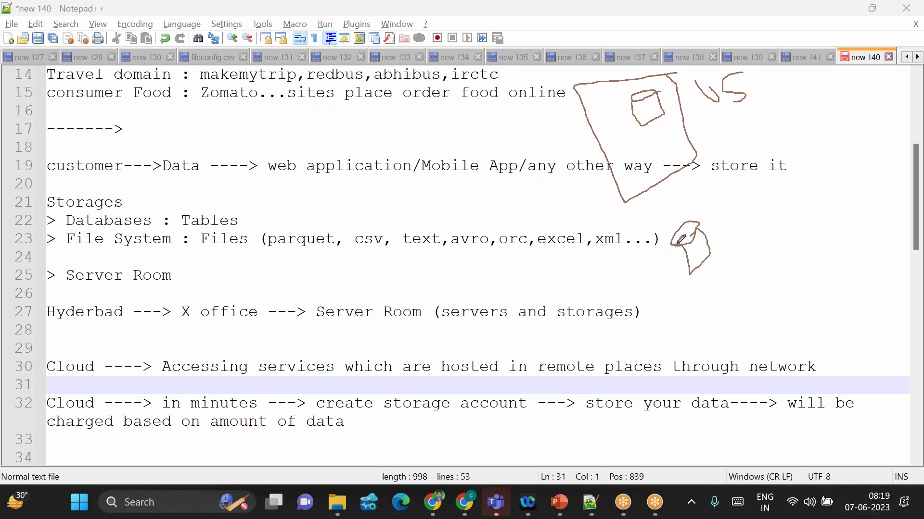
mouse_move(710, 192)
mouse_down()
mouse_move(678, 332)
mouse_move(725, 197)
mouse_move(688, 196)
mouse_up()
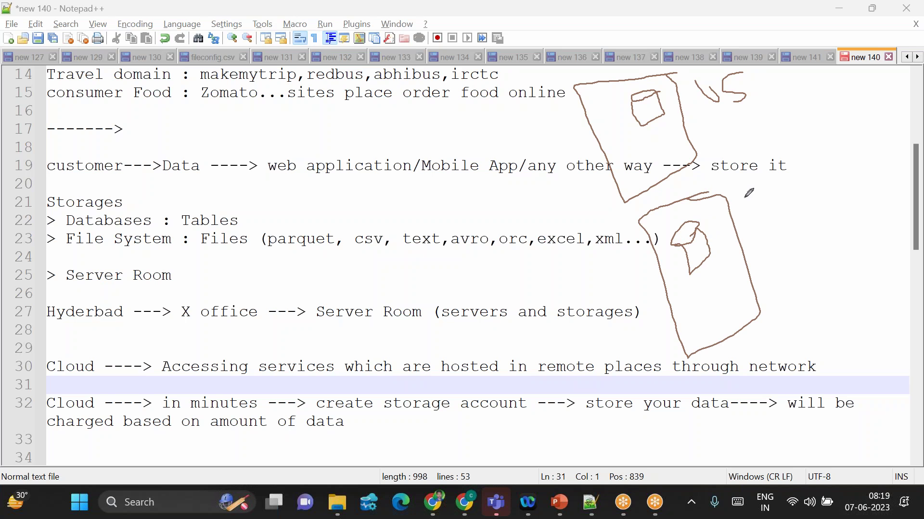
mouse_move(757, 201)
mouse_down()
mouse_move(768, 234)
mouse_move(759, 240)
mouse_move(807, 227)
mouse_up()
mouse_move(730, 380)
mouse_down()
mouse_move(745, 405)
mouse_move(764, 376)
mouse_up()
mouse_move(775, 339)
mouse_down()
mouse_move(680, 377)
mouse_move(743, 470)
mouse_move(778, 337)
mouse_up()
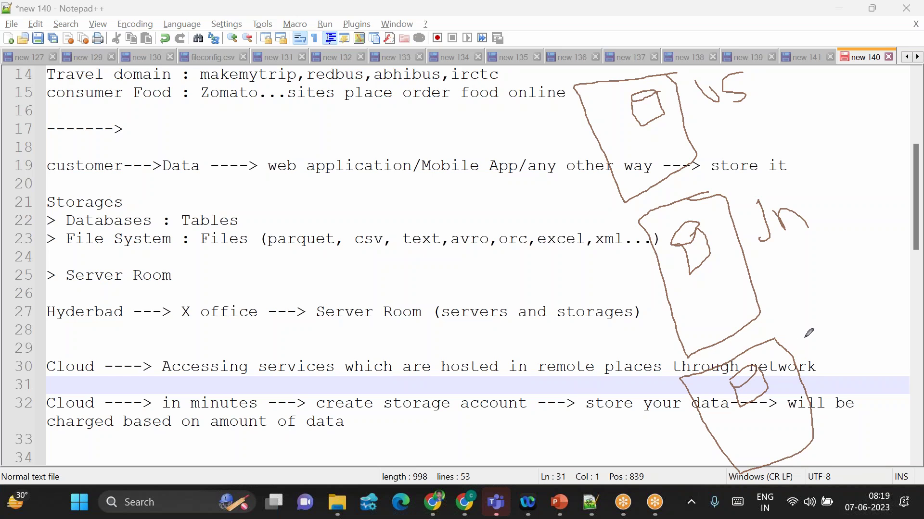
mouse_move(808, 333)
mouse_down()
mouse_move(824, 356)
mouse_move(813, 347)
mouse_move(867, 308)
mouse_move(880, 328)
mouse_move(890, 316)
mouse_up()
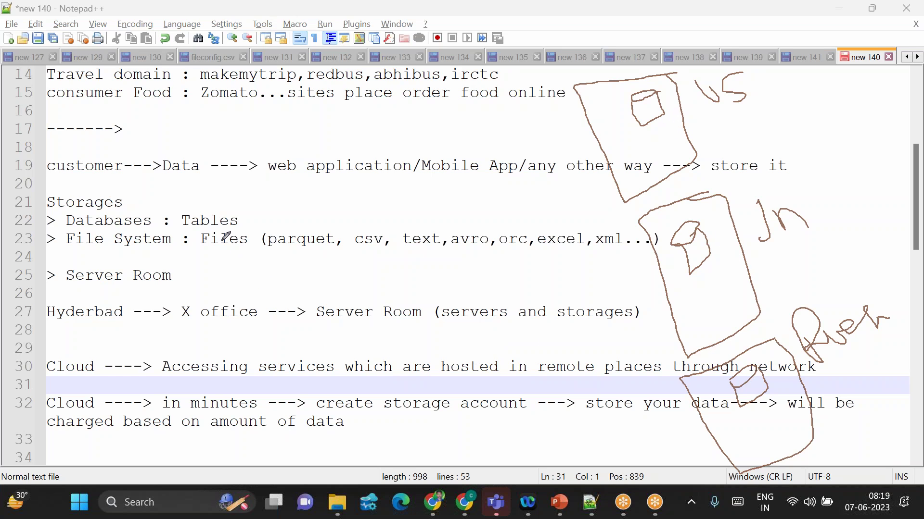
Draw a large box containing a storage cylinder over the Storages notes and connect it with an arrow to the "In" box's storage.
mouse_move(225, 237)
mouse_down()
mouse_move(274, 224)
mouse_move(263, 260)
mouse_move(236, 260)
mouse_up()
mouse_move(225, 236)
mouse_down()
mouse_move(242, 288)
mouse_move(301, 310)
mouse_move(262, 313)
mouse_up()
drag(305, 288, 282, 246)
mouse_move(310, 164)
mouse_down()
mouse_move(153, 201)
mouse_move(397, 346)
mouse_move(271, 155)
mouse_up()
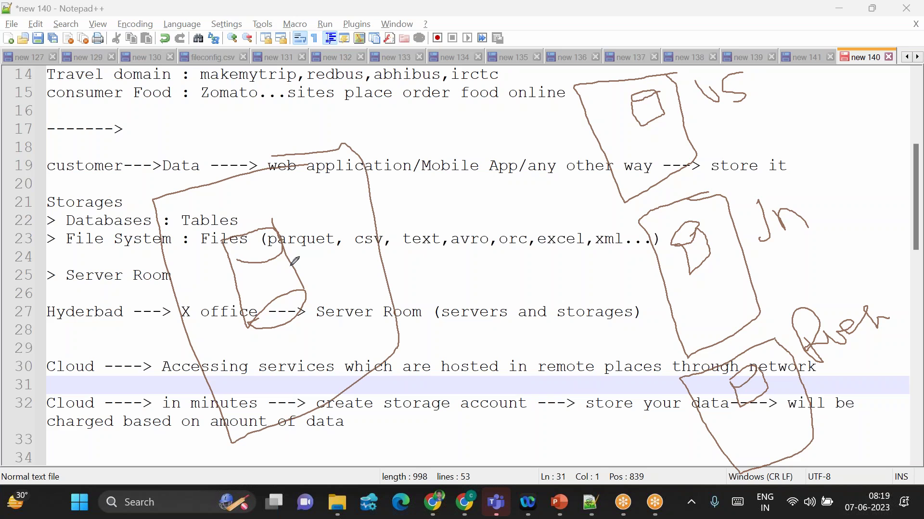
mouse_move(292, 264)
mouse_down()
mouse_move(460, 240)
mouse_move(675, 236)
mouse_up()
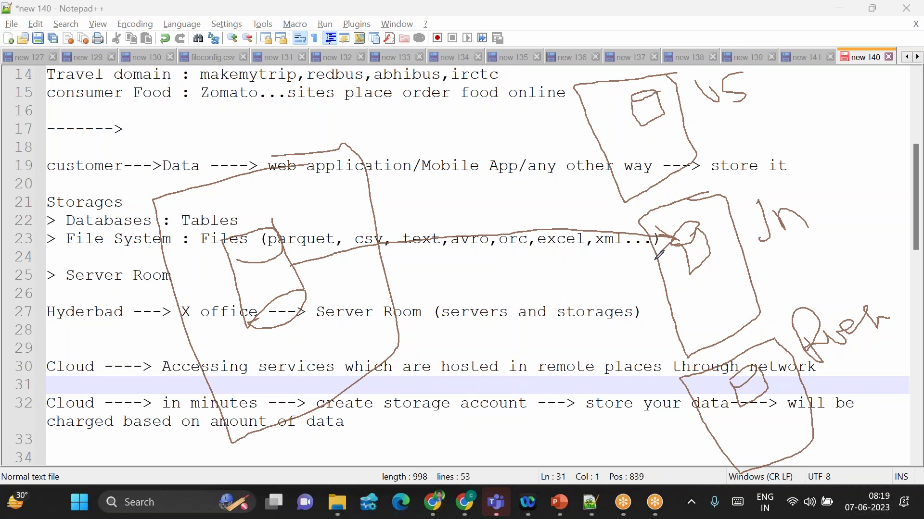
Mark over the large cylinder, circle the "In" storage, and sketch a triangular mark beside the "US" box.
mouse_move(225, 211)
mouse_down()
mouse_move(251, 243)
mouse_move(243, 217)
mouse_move(279, 296)
mouse_up()
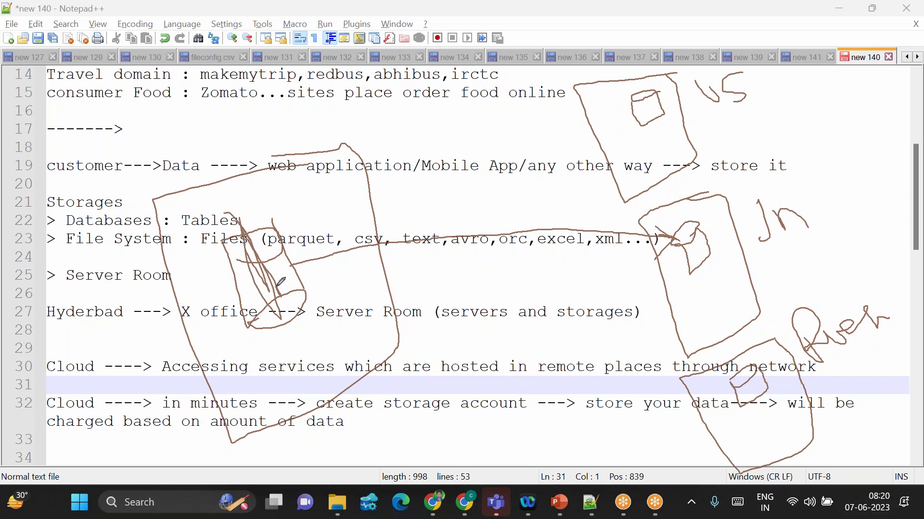
mouse_move(705, 211)
mouse_down()
mouse_move(663, 214)
mouse_move(731, 241)
mouse_move(673, 215)
mouse_up()
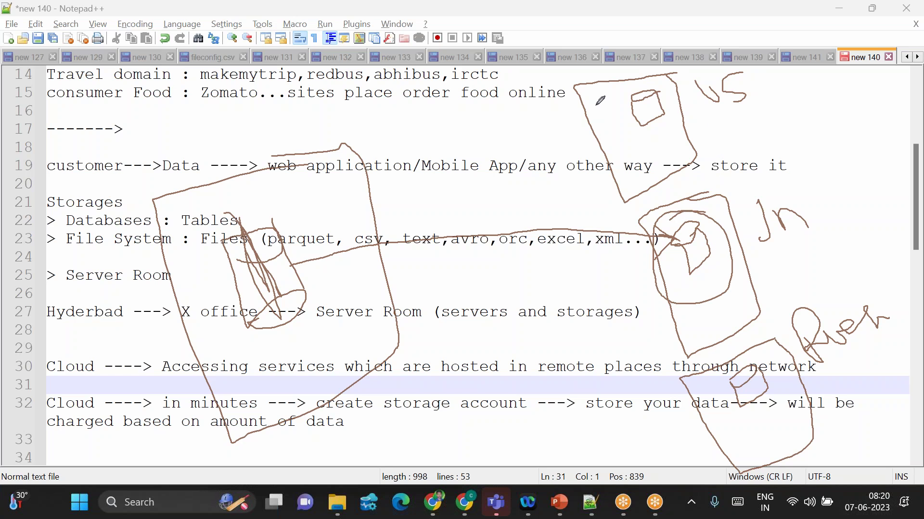
mouse_move(525, 86)
mouse_down()
mouse_move(486, 83)
mouse_move(547, 117)
mouse_up()
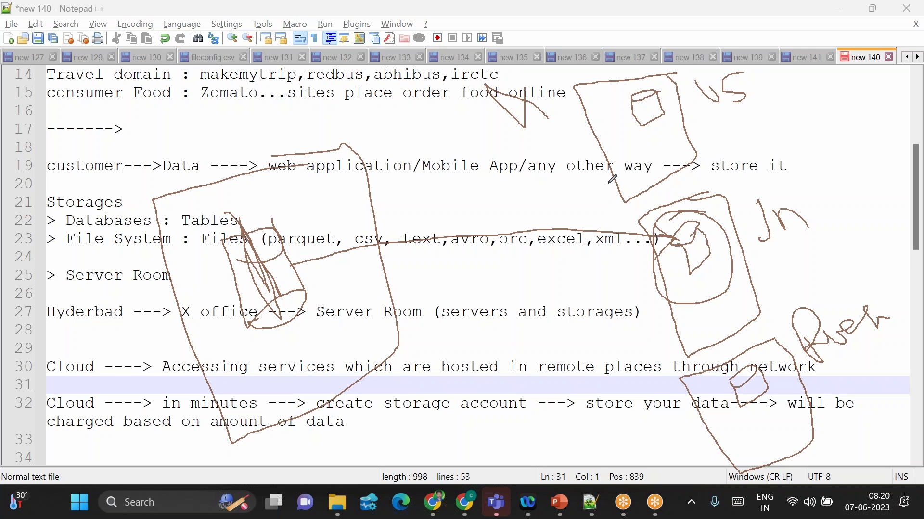
mouse_move(531, 76)
mouse_down()
mouse_move(525, 126)
mouse_move(491, 79)
mouse_move(569, 114)
mouse_move(486, 83)
mouse_up()
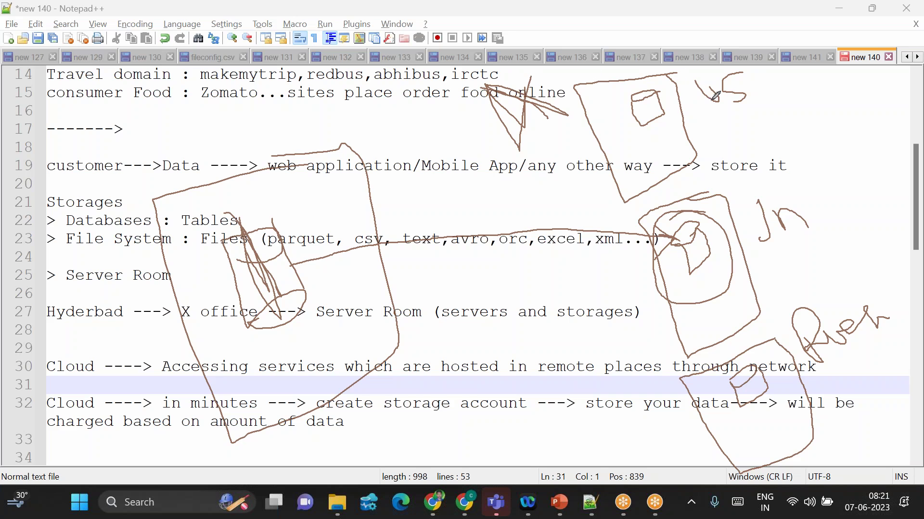
Link the "US" and "In" boxes to their labels, emphasize the large cylinder and "In" storage, and erase all the drawings.
drag(674, 103, 693, 102)
drag(741, 238, 749, 226)
mouse_move(190, 209)
mouse_down()
mouse_move(236, 205)
mouse_move(272, 272)
mouse_up()
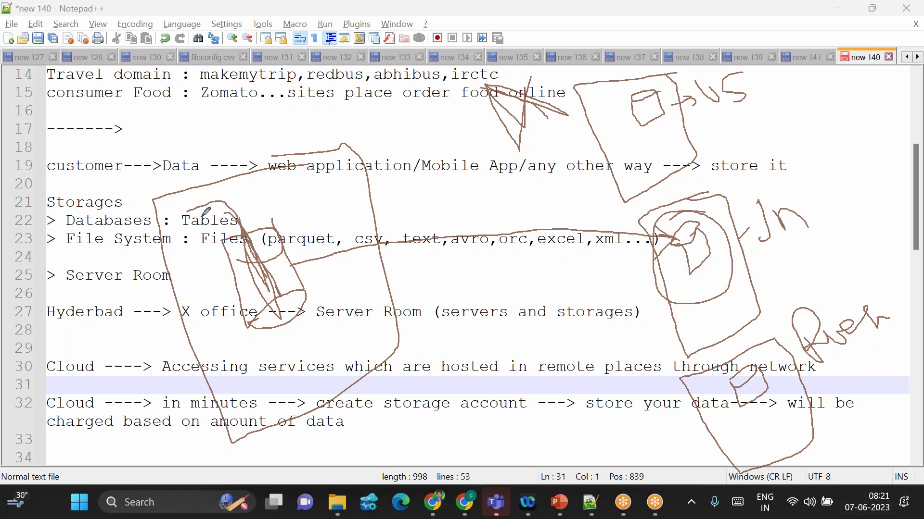
mouse_move(689, 220)
mouse_down()
mouse_move(698, 277)
mouse_move(675, 227)
mouse_move(683, 181)
mouse_move(722, 219)
mouse_up()
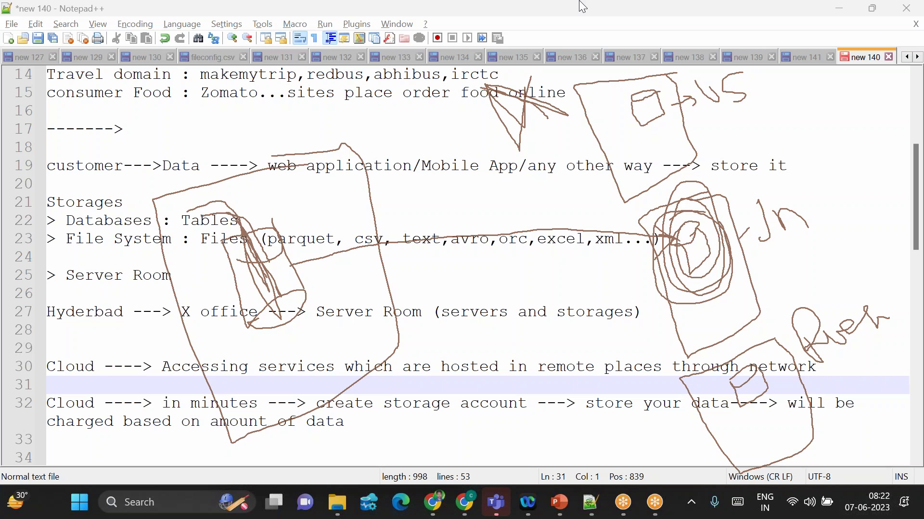
key(e)
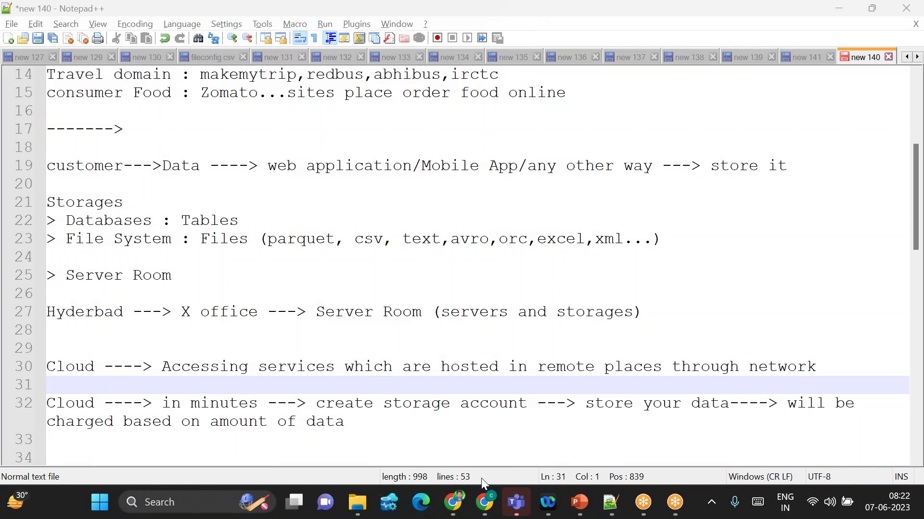
Switch to the Chrome window showing the external hard drive page and replace its tabs with one new blank tab.
click(485, 511)
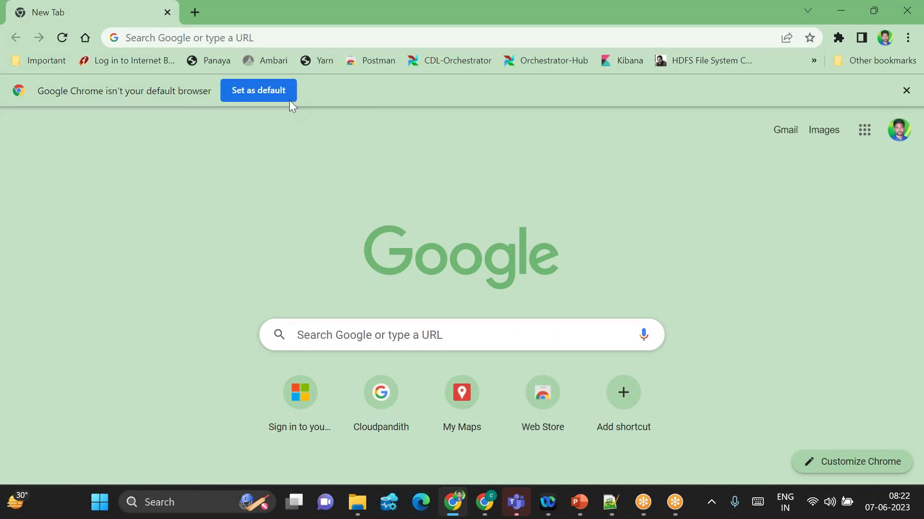
click(484, 510)
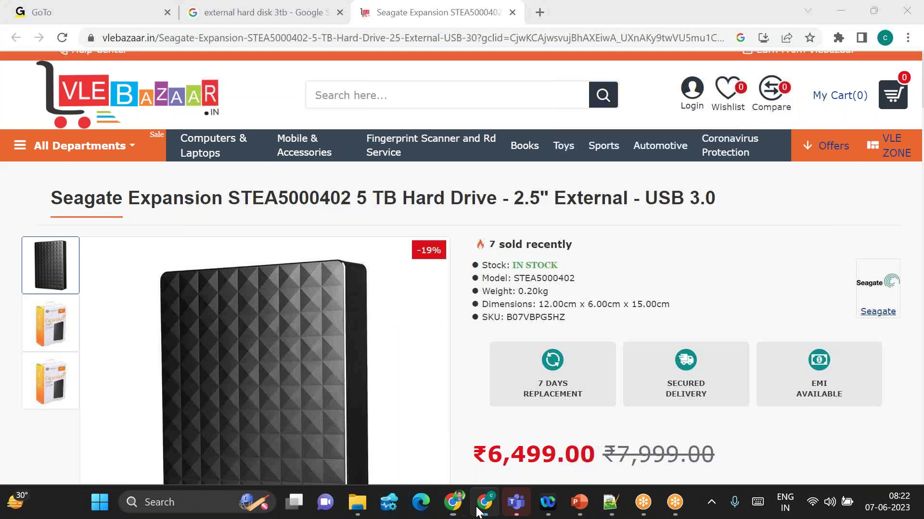
click(181, 12)
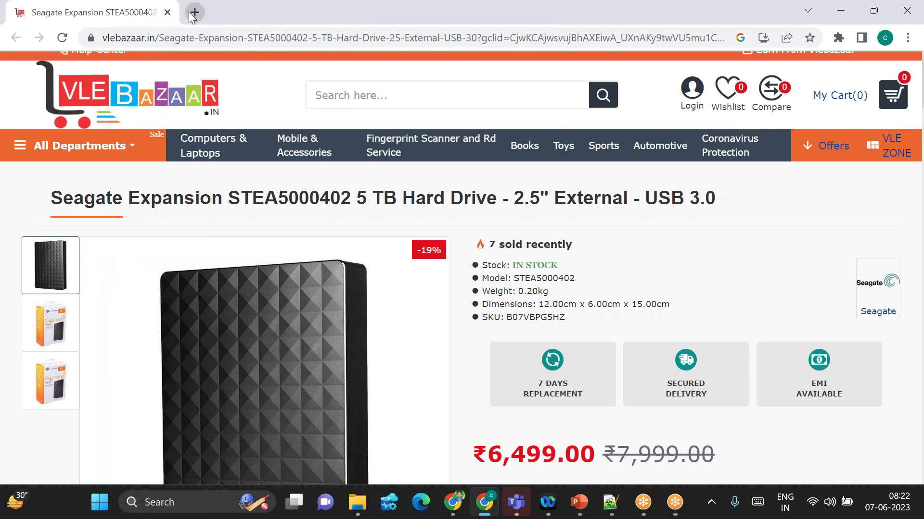
click(194, 12)
click(165, 13)
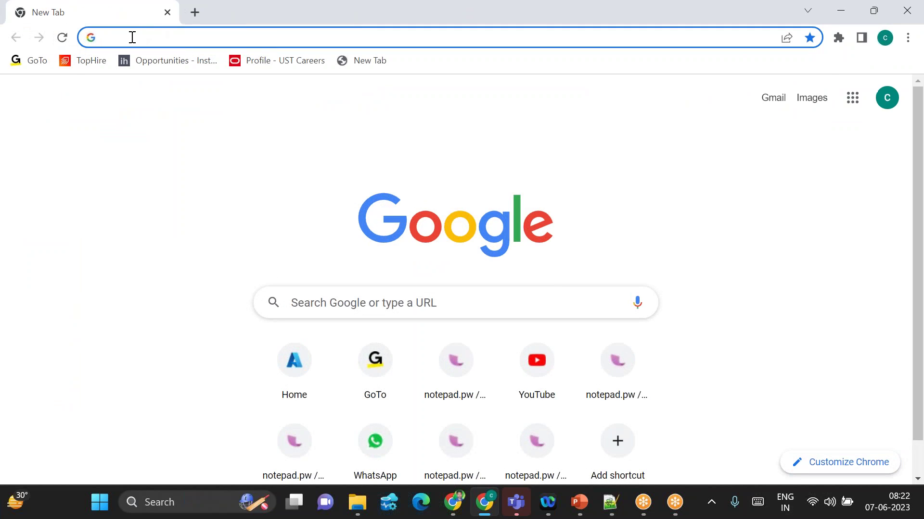
Open portal.azure.com and highlight the portal's web address.
text(portal.azure.com)
key(Return)
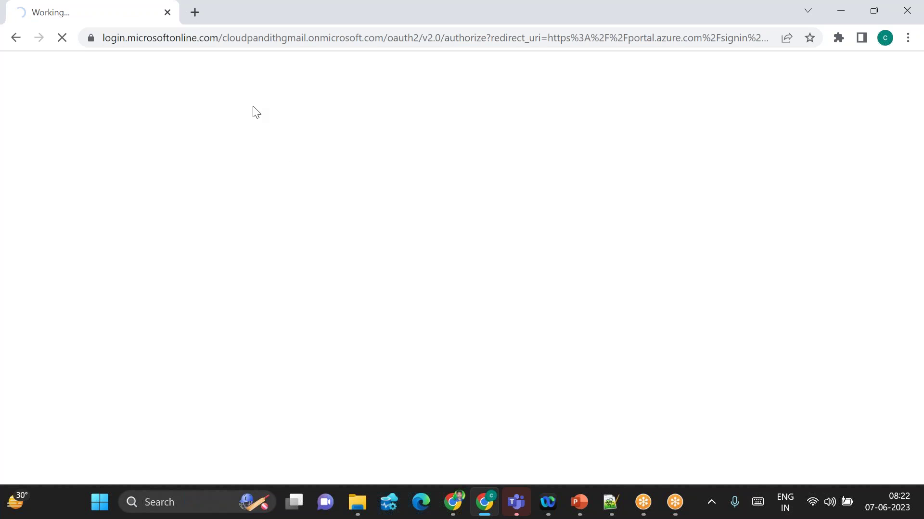
click(165, 37)
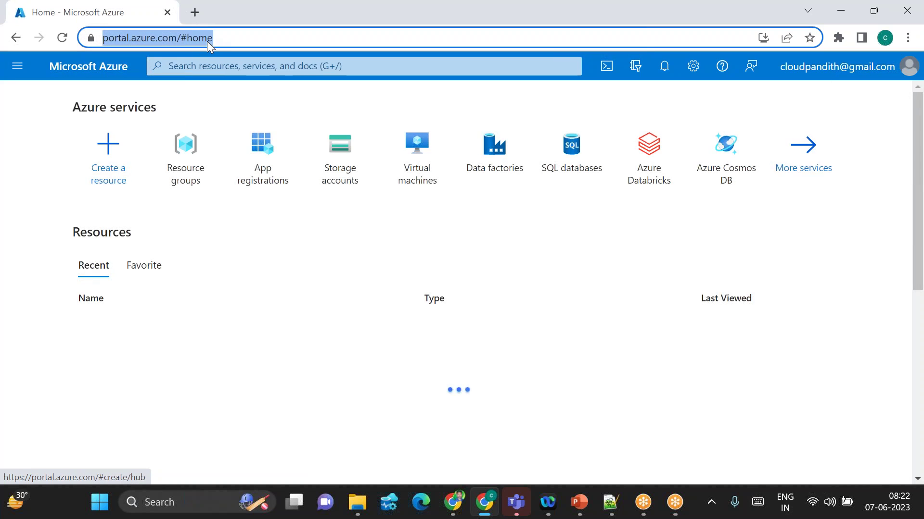
click(256, 41)
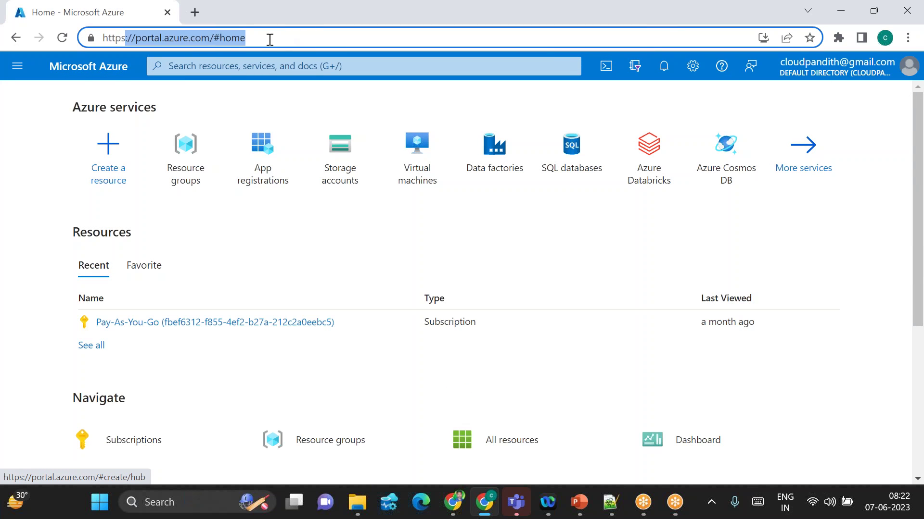
Highlight the full portal web address and the Azure services heading on the home page.
drag(268, 39, 115, 25)
click(266, 36)
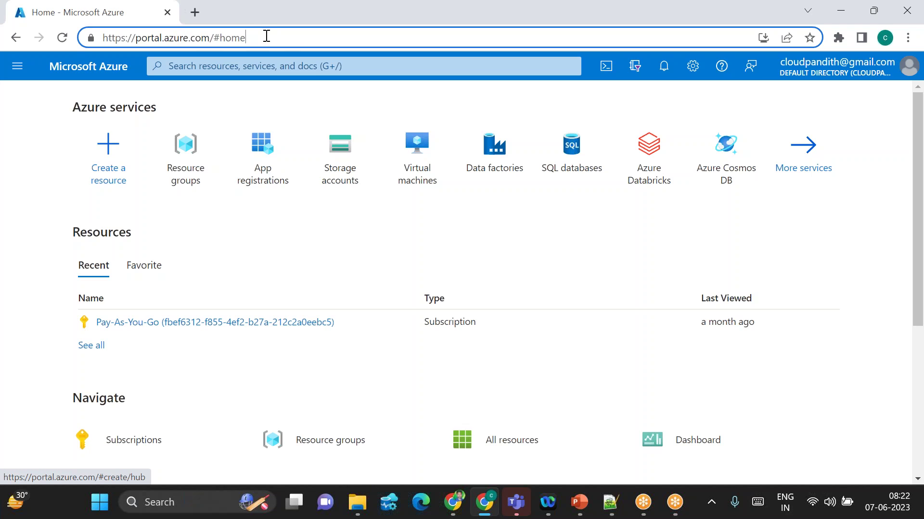
drag(266, 36, 98, 39)
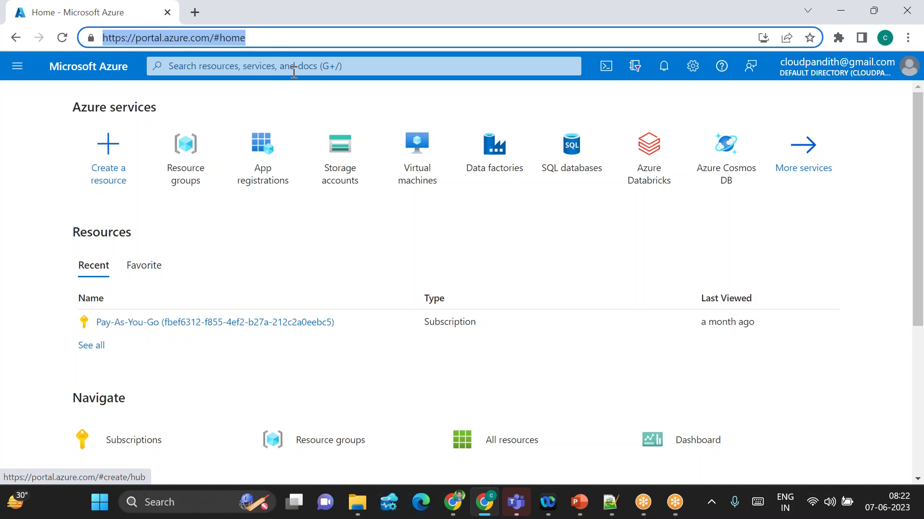
click(267, 38)
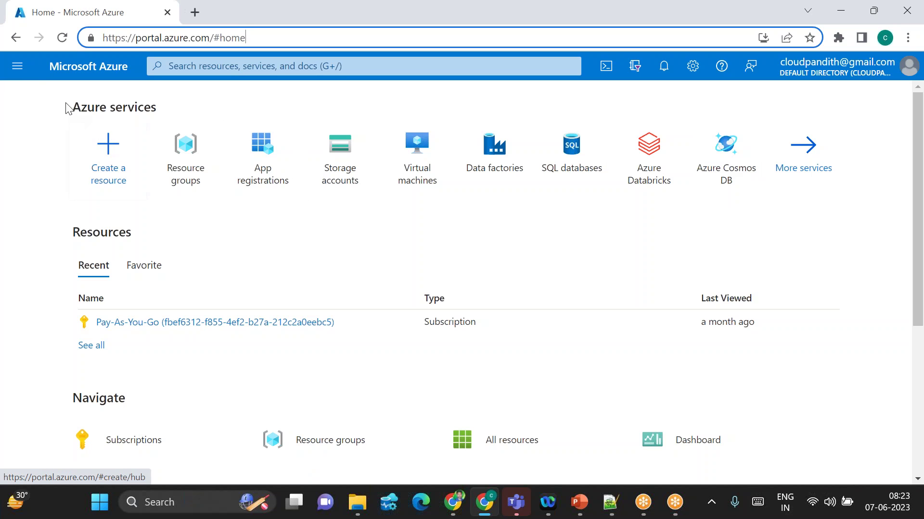
drag(75, 113, 169, 111)
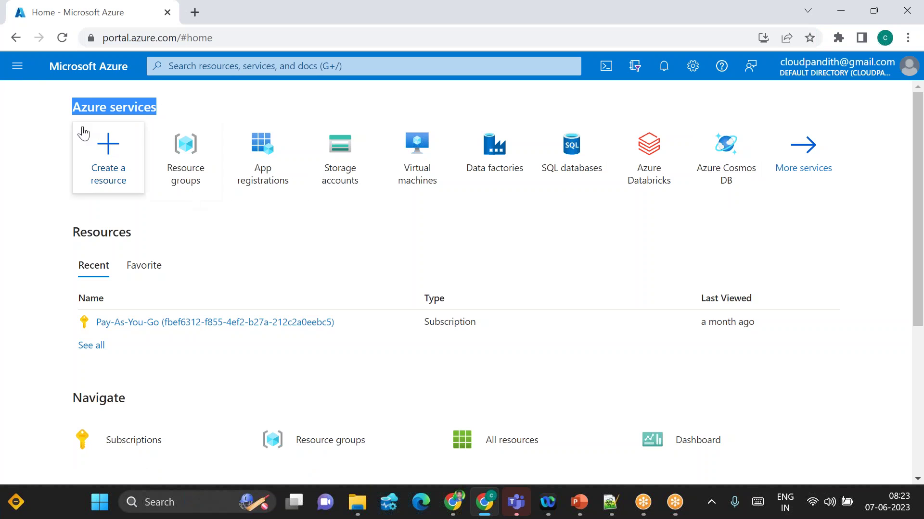
Open the All services page and look through the full list of services across categories.
click(17, 66)
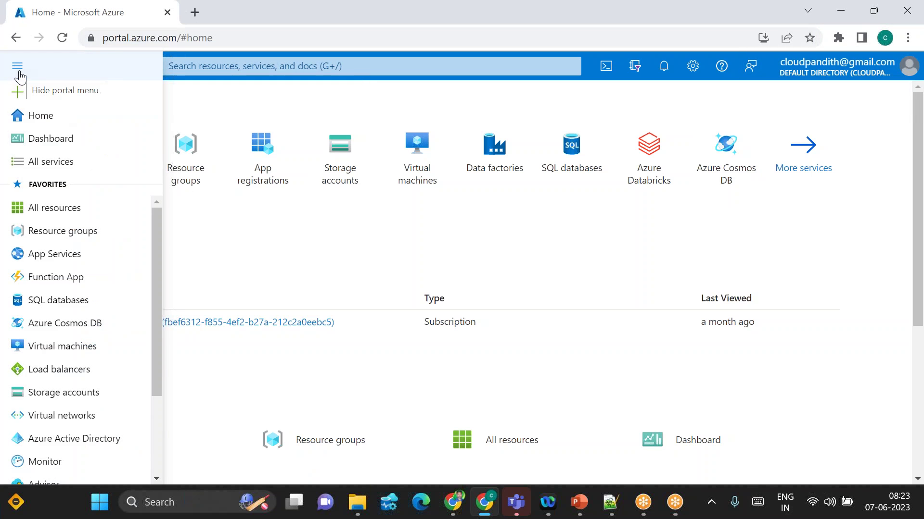
click(48, 167)
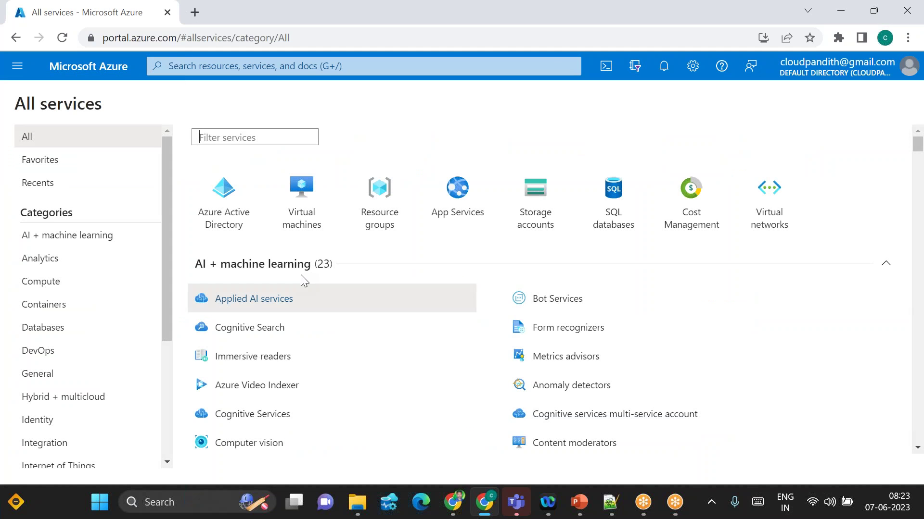
scroll(340, 381, down, 2)
scroll(340, 382, down, 20)
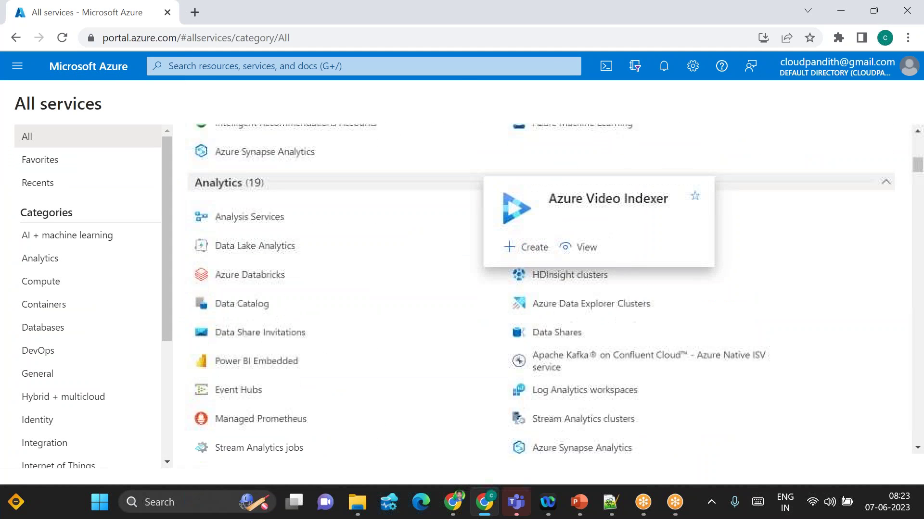
scroll(332, 322, down, 20)
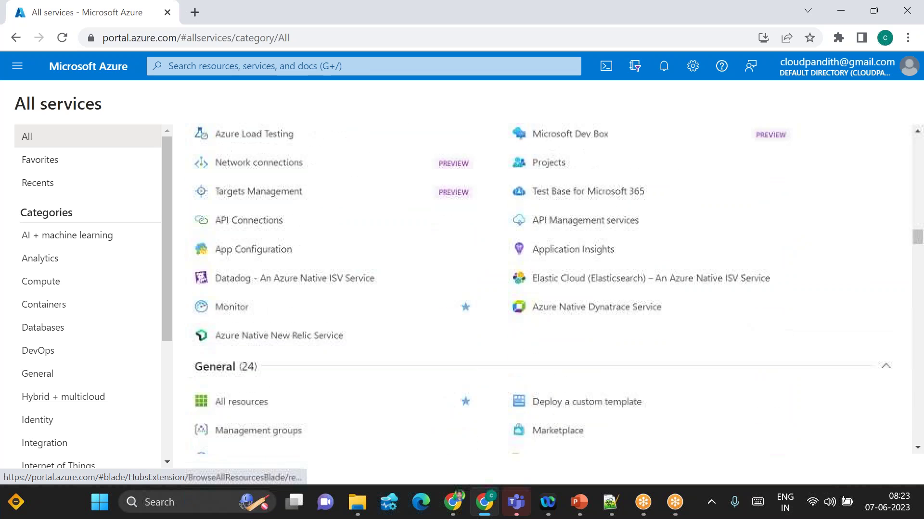
scroll(333, 377, down, 20)
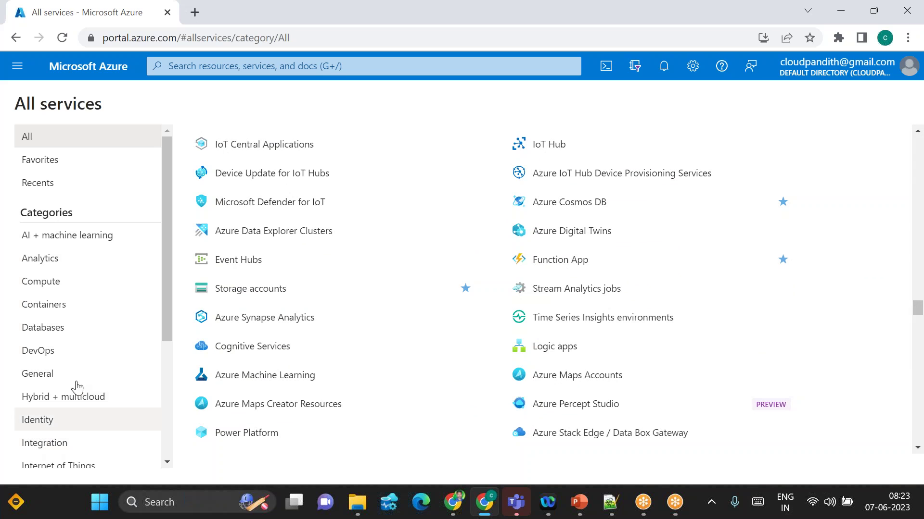
Open the Analytics category and review its big data processing, data exploration and real-time analytics services.
click(57, 261)
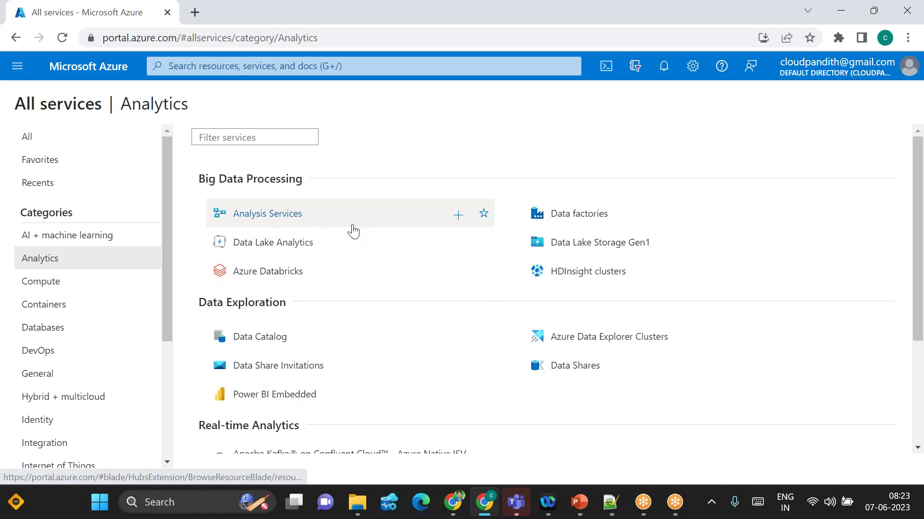
scroll(422, 268, down, 2)
scroll(423, 268, down, 1)
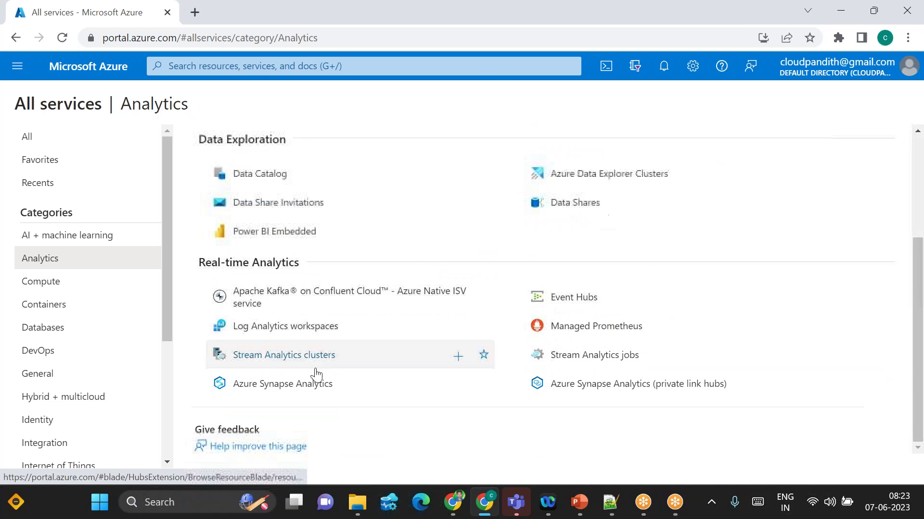
mouse_move(283, 391)
scroll(283, 390, up, 3)
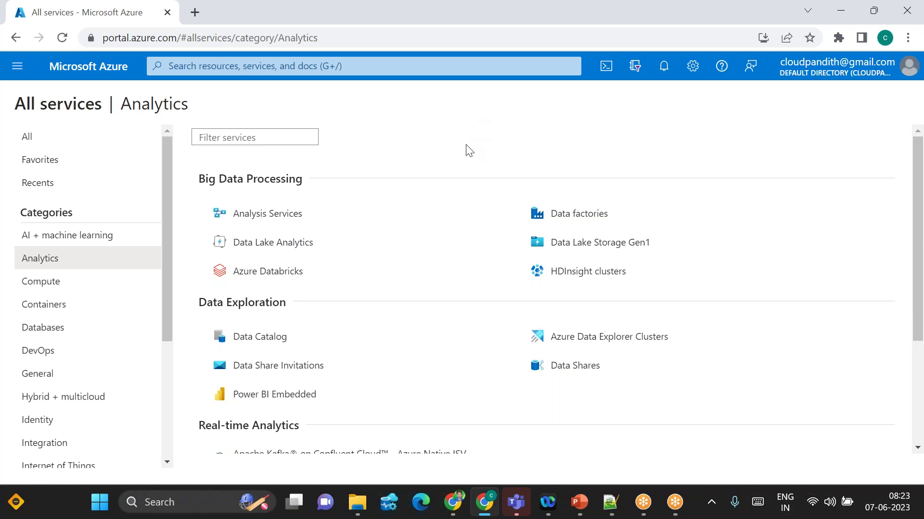
scroll(452, 281, down, 1)
mouse_move(452, 281)
scroll(453, 288, down, 3)
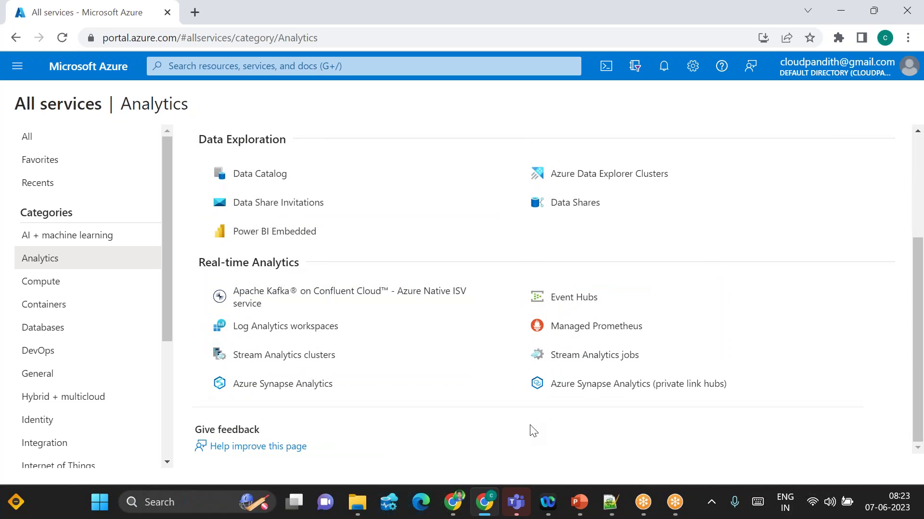
scroll(533, 431, up, 3)
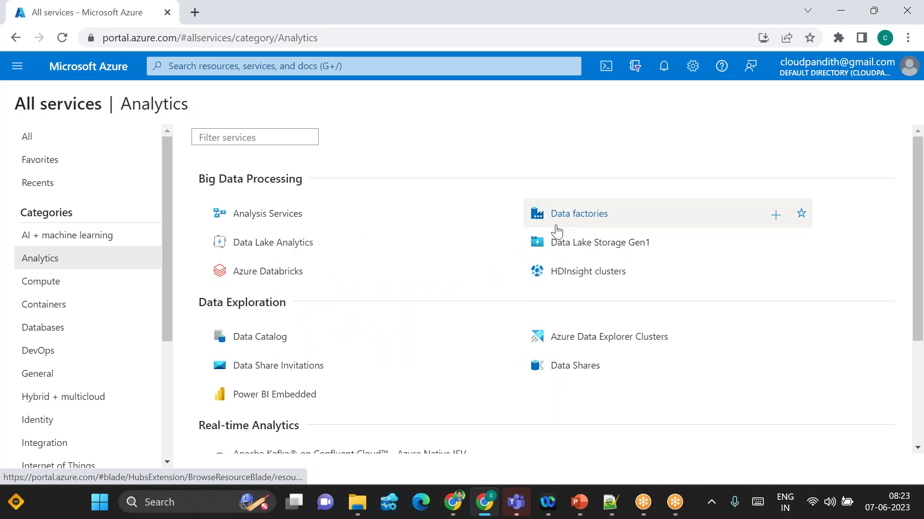
mouse_move(552, 225)
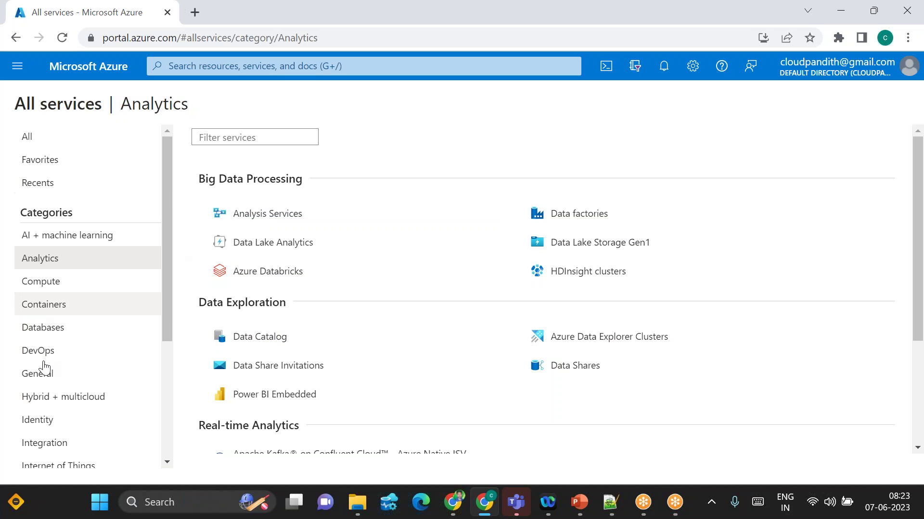
Open Storage accounts from the Storage category and start creating a new storage account.
scroll(88, 346, down, 4)
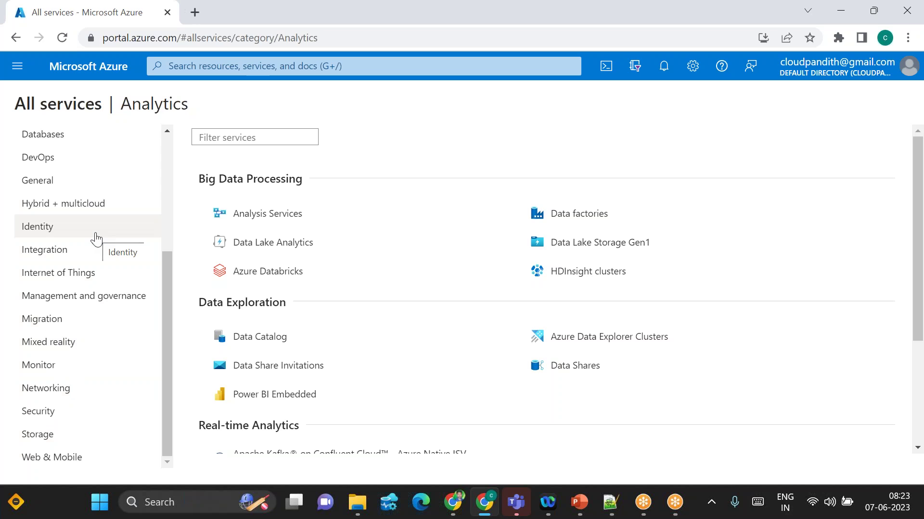
click(47, 436)
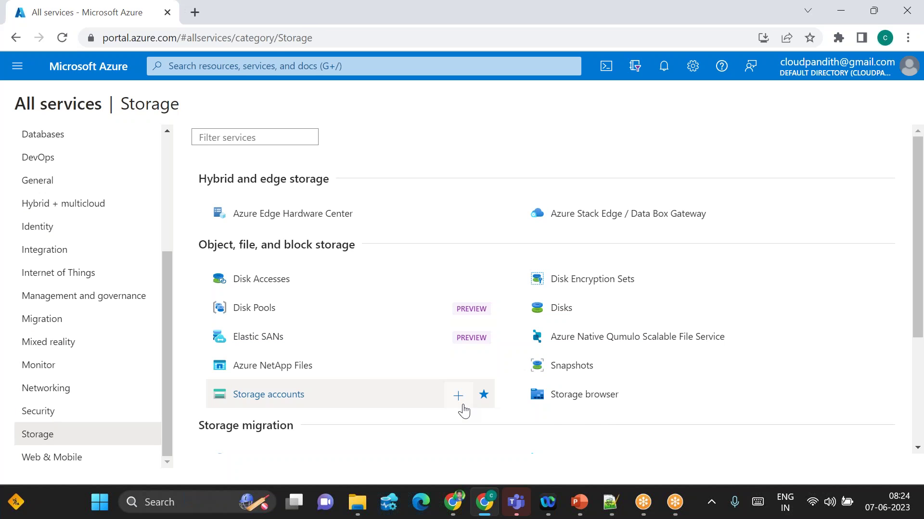
scroll(463, 408, down, 3)
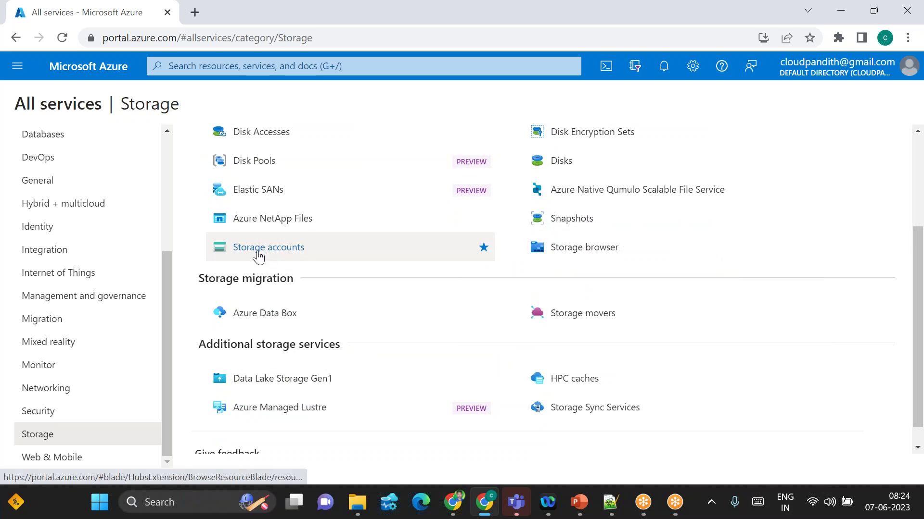
mouse_move(266, 255)
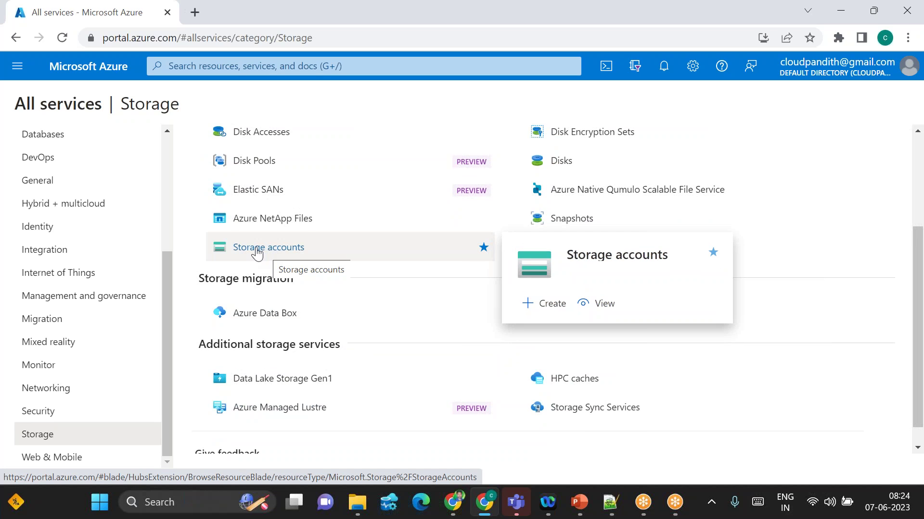
click(257, 248)
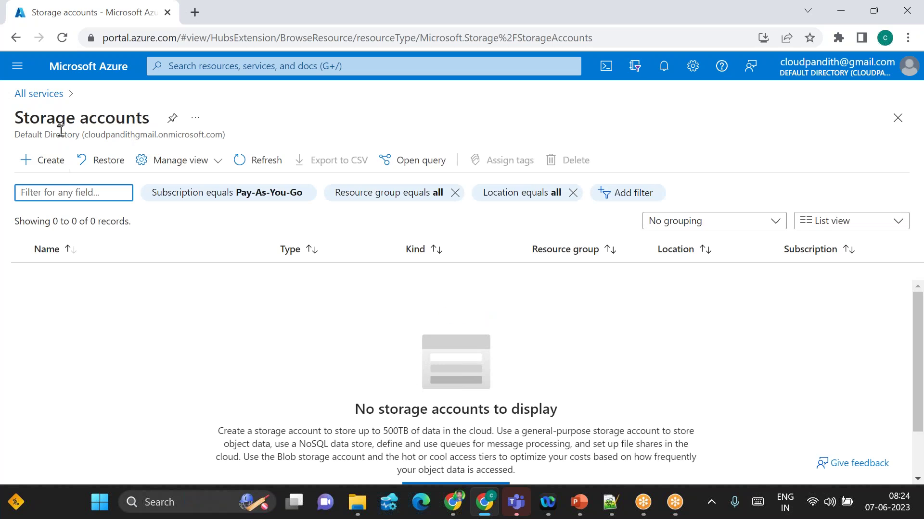
click(41, 161)
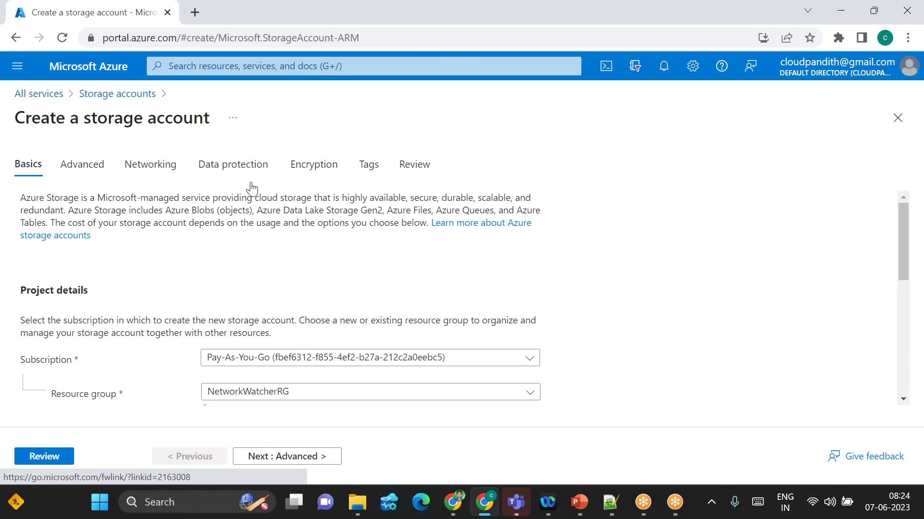
Examine the project details, highlighting the Subscription and Resource group labels.
scroll(224, 273, down, 2)
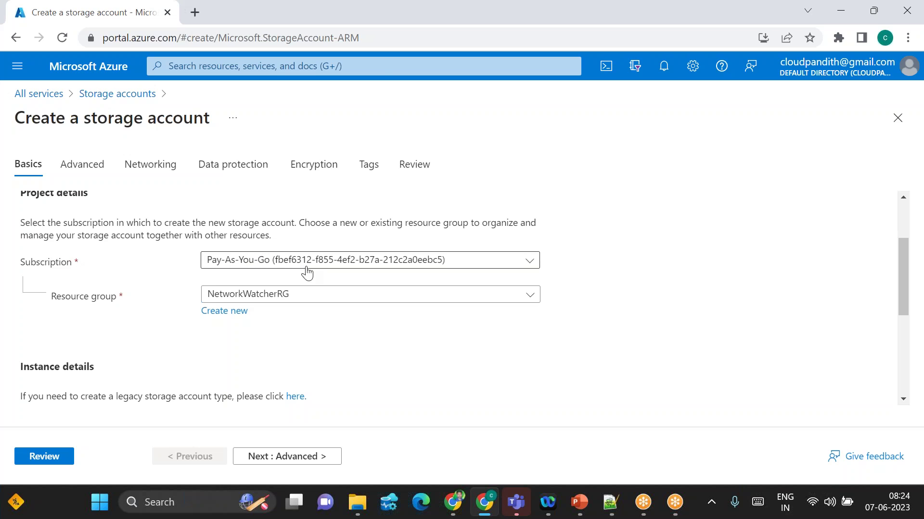
double_click(51, 267)
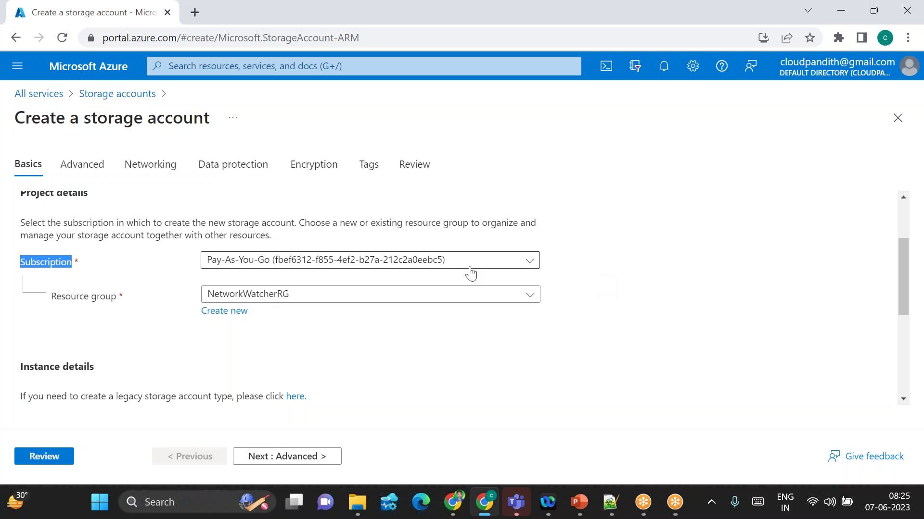
drag(50, 297, 124, 303)
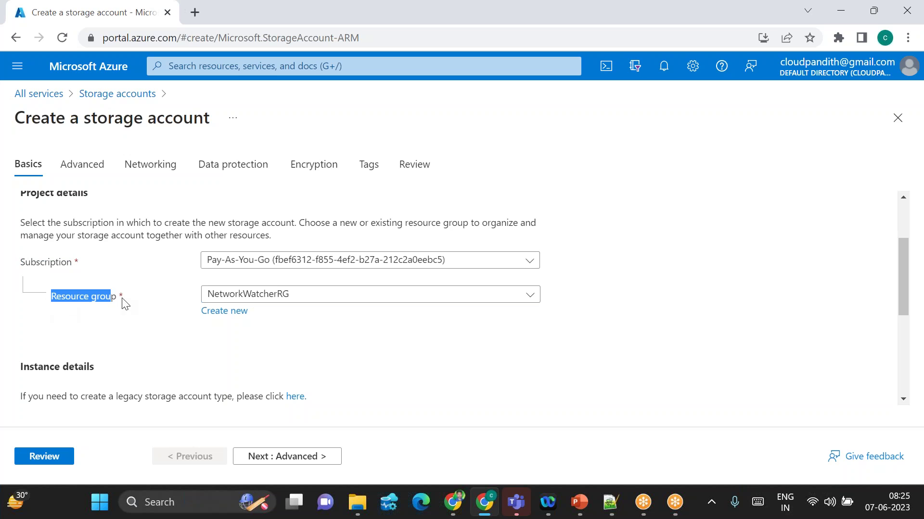
click(212, 347)
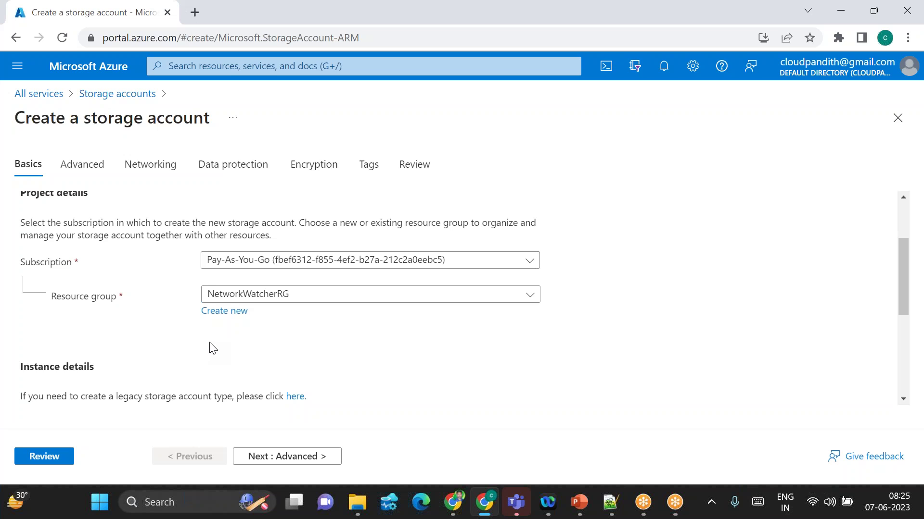
drag(36, 295, 144, 307)
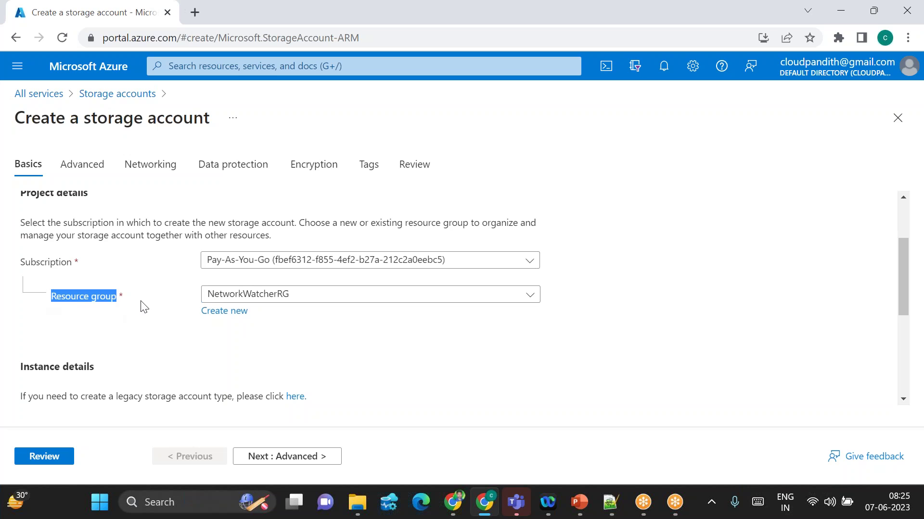
click(164, 349)
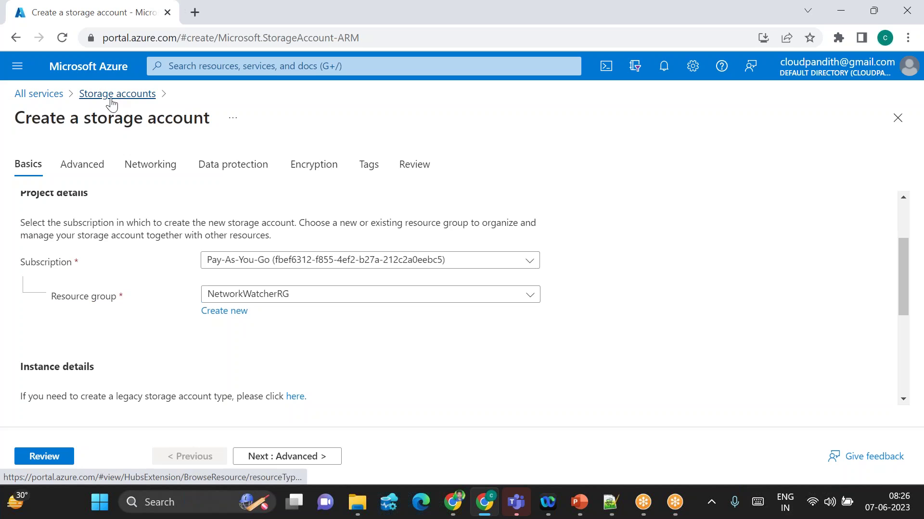
double_click(69, 302)
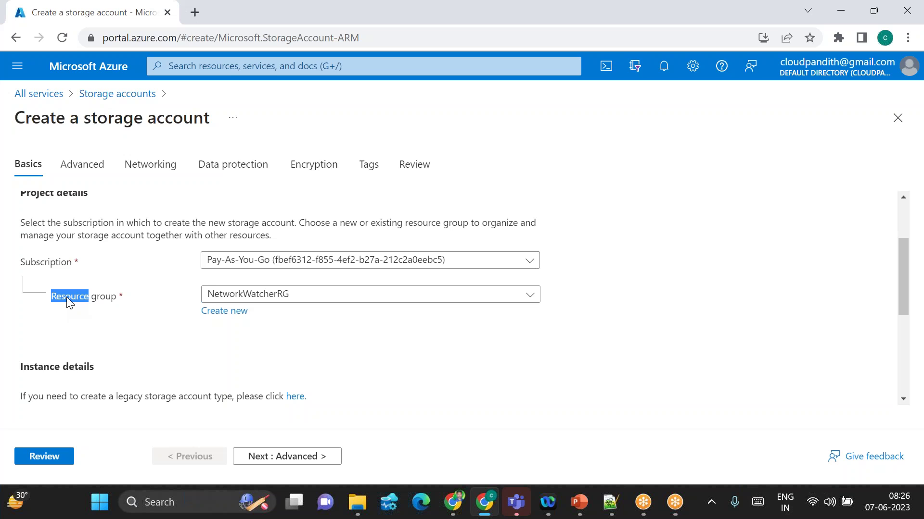
Create a new resource group named cloudpandith-rg for the storage account.
click(250, 300)
click(250, 301)
click(217, 312)
text(cloudpandith)
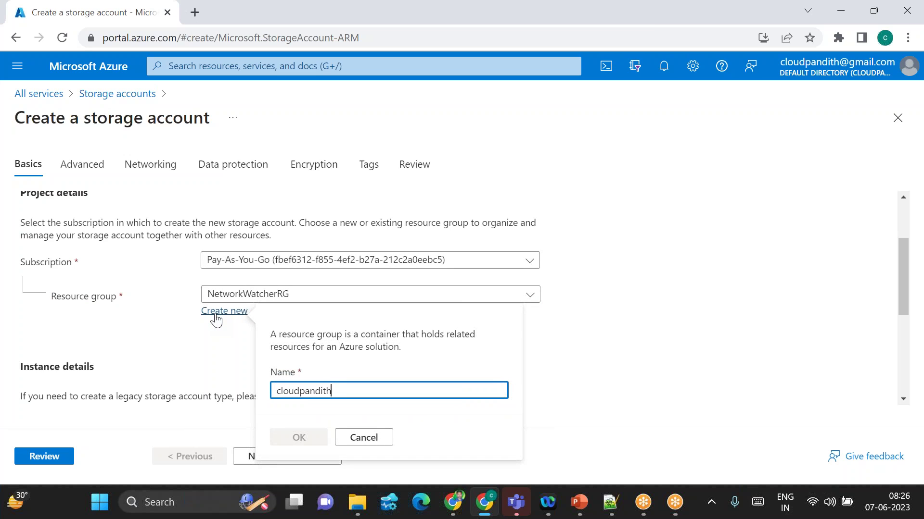
text(-rg)
key(shift+Left)
key(shift+Left)
key(shift+Left)
key(shift+Home)
click(302, 440)
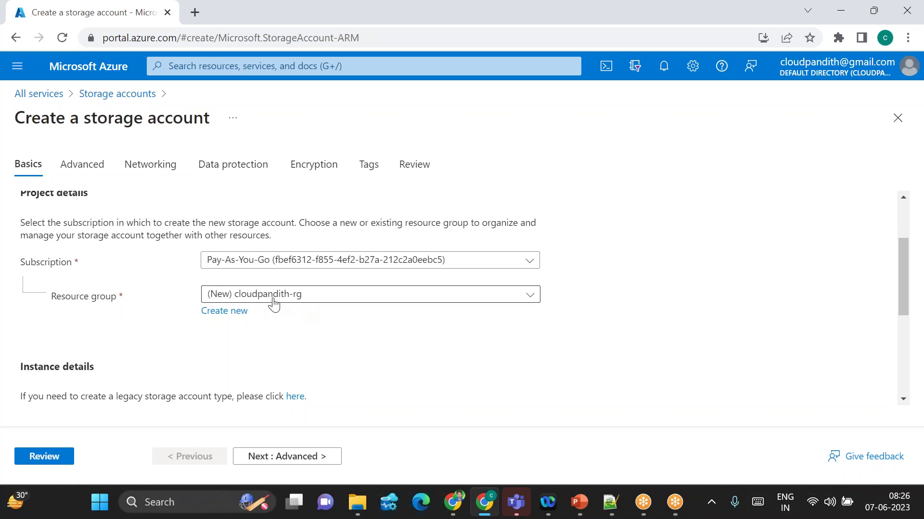
Highlight the Storage account name label and review the project and instance details.
scroll(291, 346, down, 2)
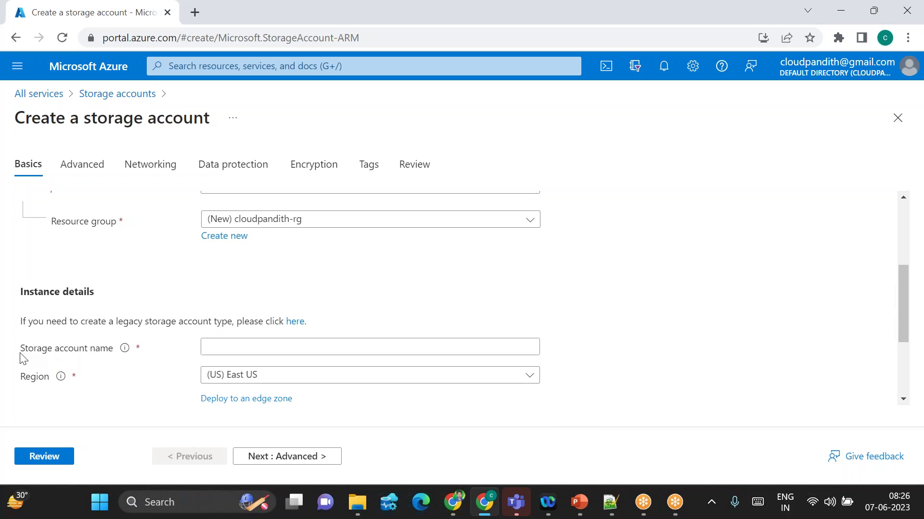
drag(21, 355, 113, 354)
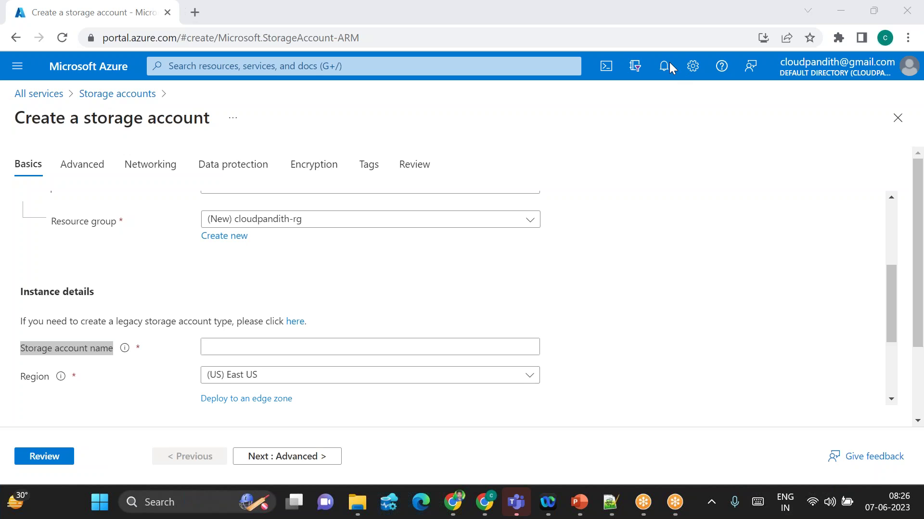
scroll(281, 250, up, 2)
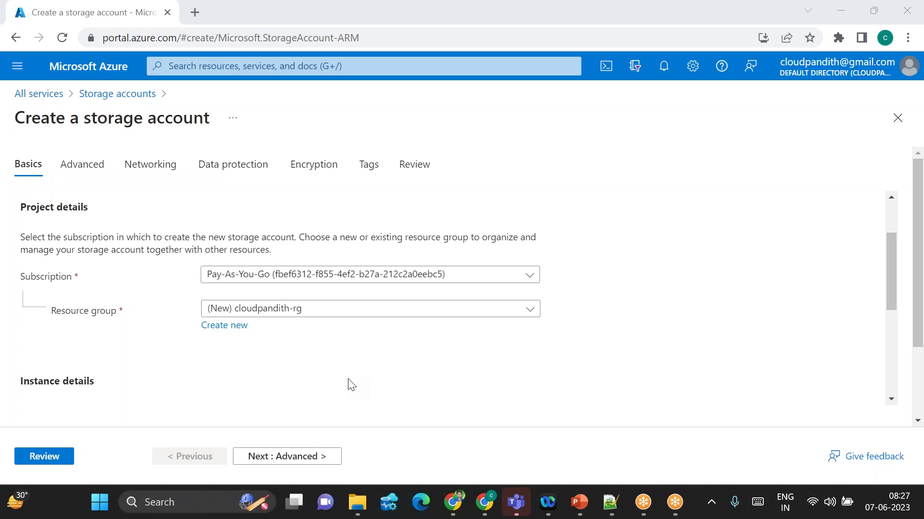
scroll(350, 385, down, 2)
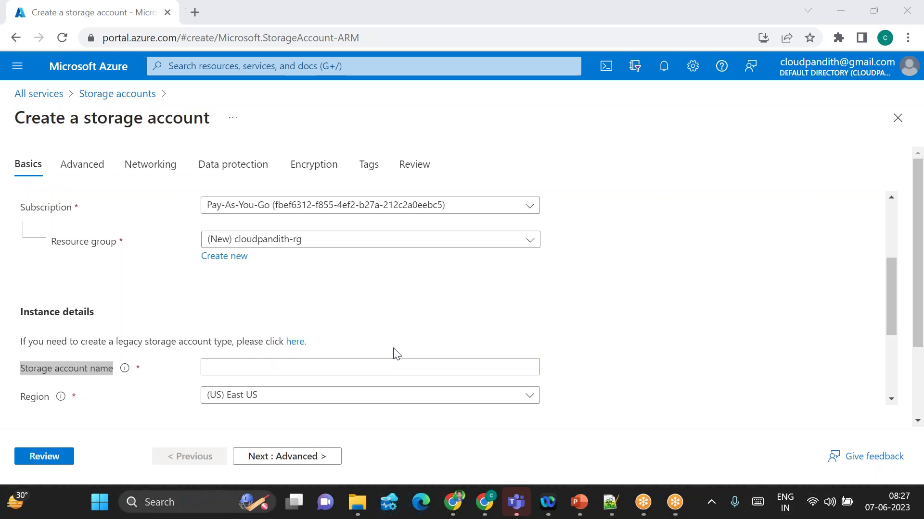
scroll(394, 353, down, 1)
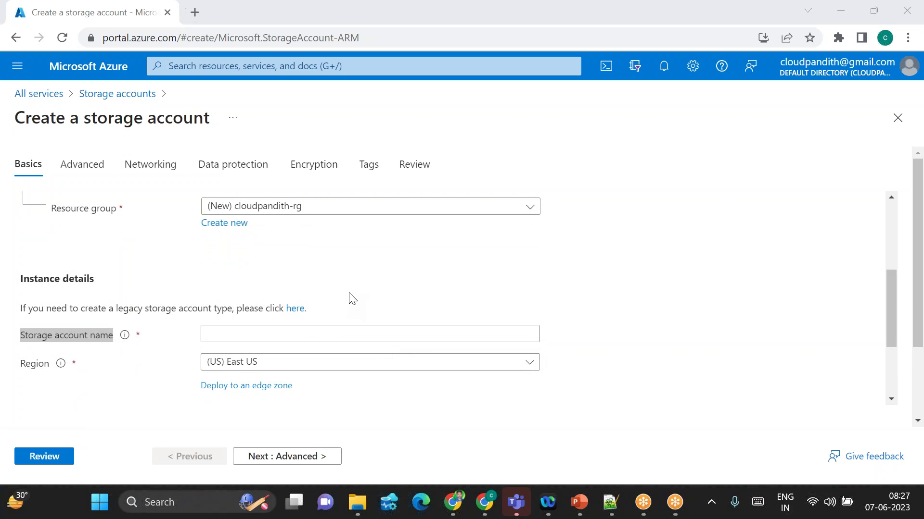
Examine the project details of the storage account form, highlighting the Resource group label.
scroll(353, 299, up, 1)
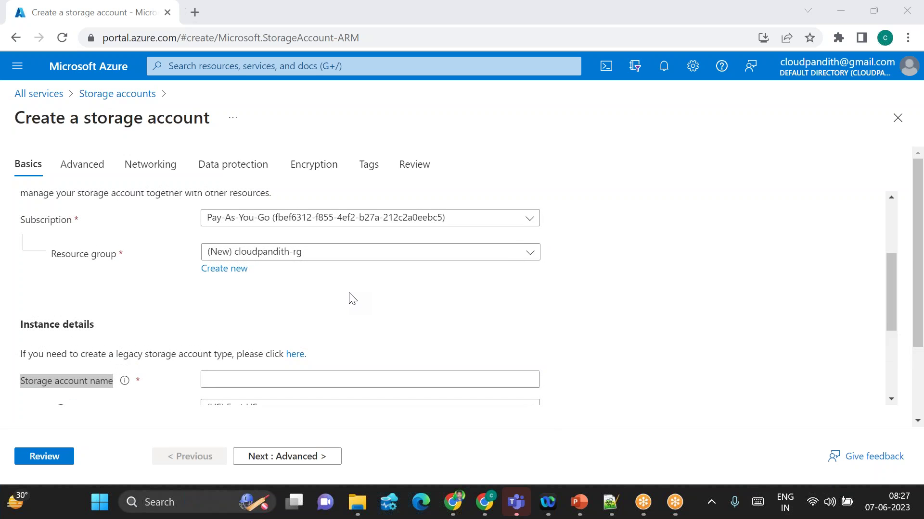
scroll(352, 299, up, 1)
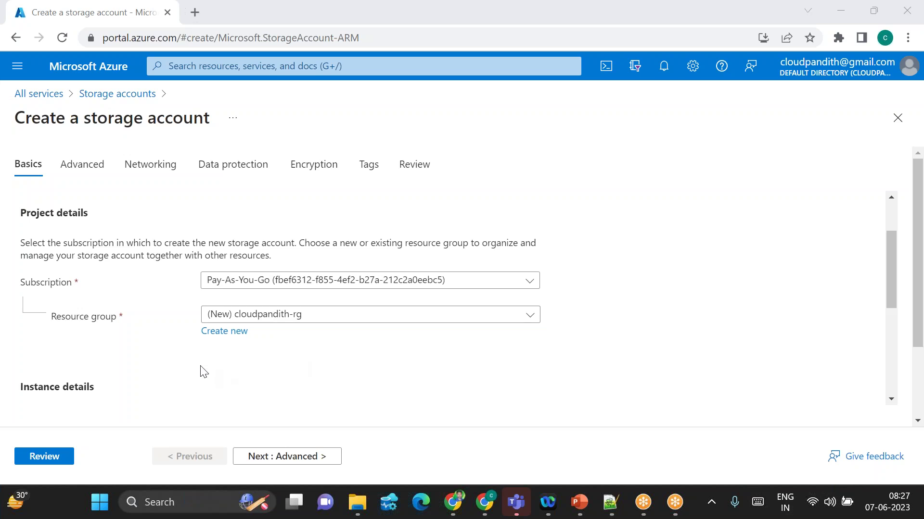
double_click(86, 321)
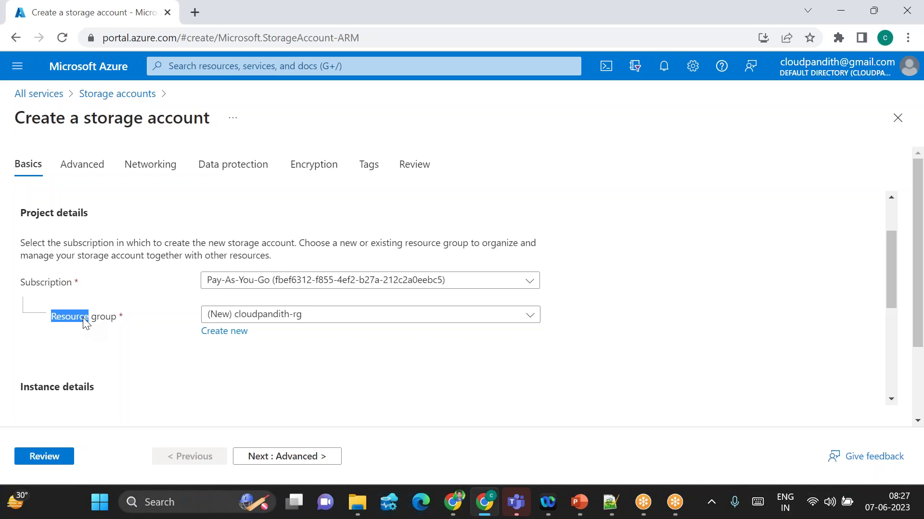
click(106, 343)
double_click(84, 322)
click(126, 354)
drag(51, 317, 124, 319)
click(68, 354)
drag(45, 318, 140, 322)
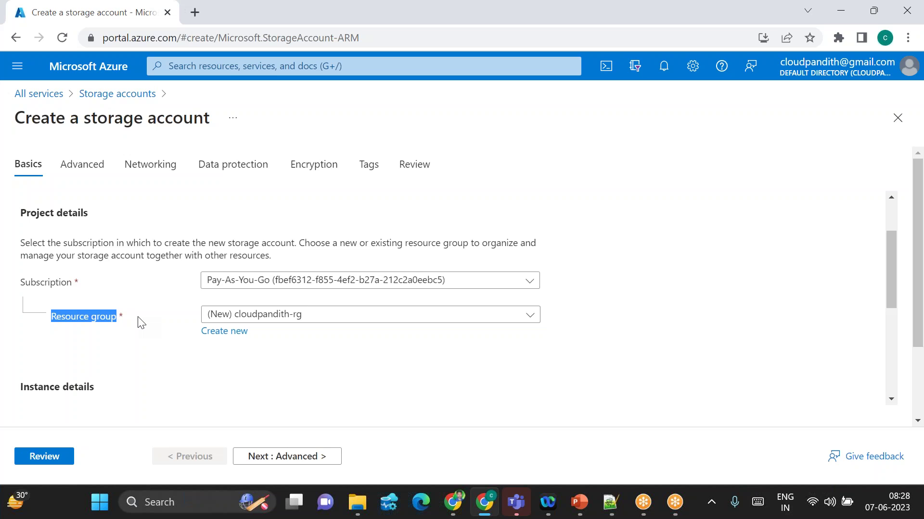
click(234, 377)
Highlight the Storage account name label and enter cloudpandithblob as the account name.
scroll(234, 377, down, 2)
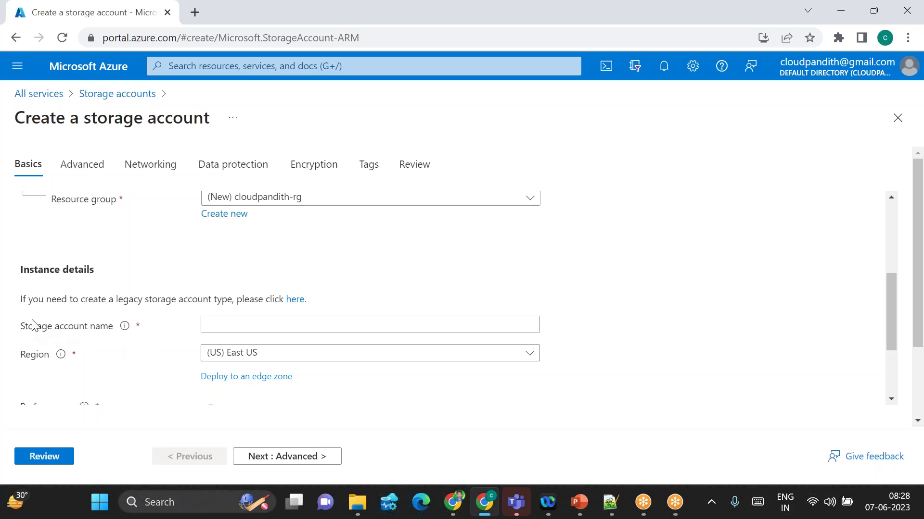
drag(24, 326, 140, 322)
click(159, 330)
click(238, 324)
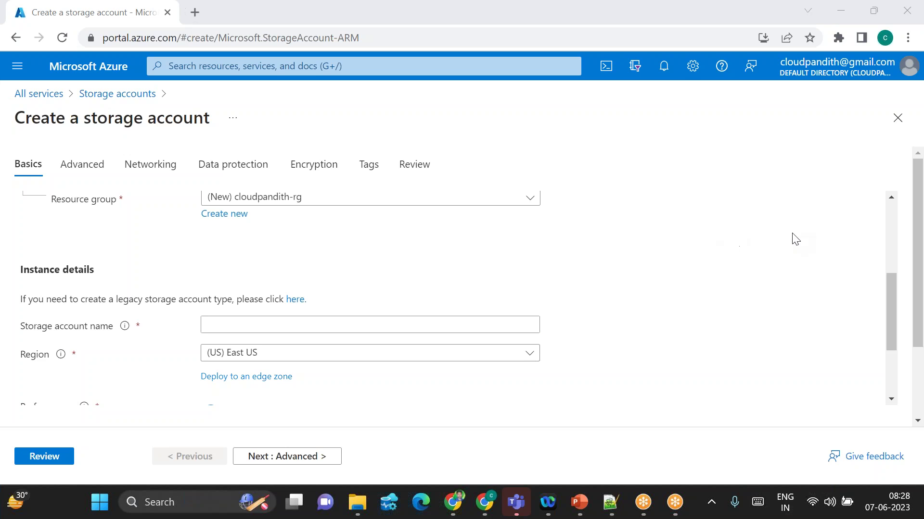
click(219, 324)
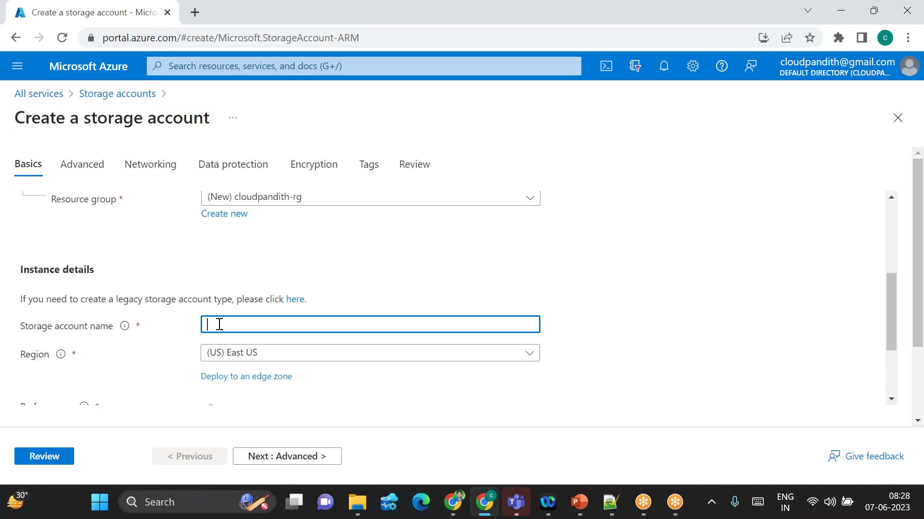
text(cloudpandithblob)
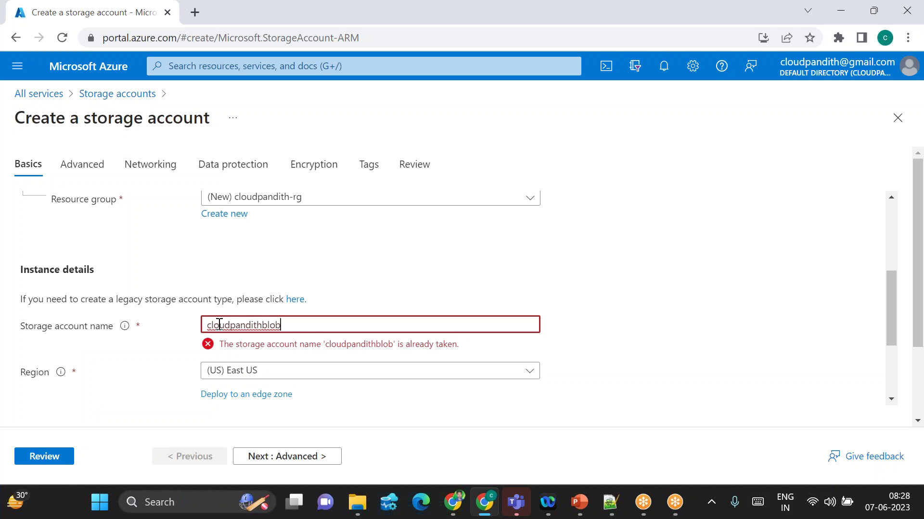
Change the storage account name to cloudpandithsourceblob.
key(BackSpace)
key(BackSpace)
key(BackSpace)
key(BackSpace)
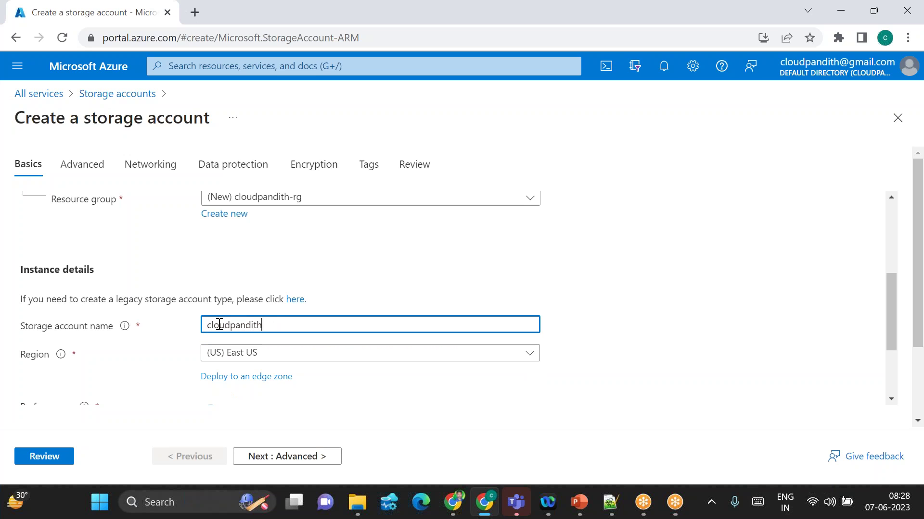
text(source)
click(344, 278)
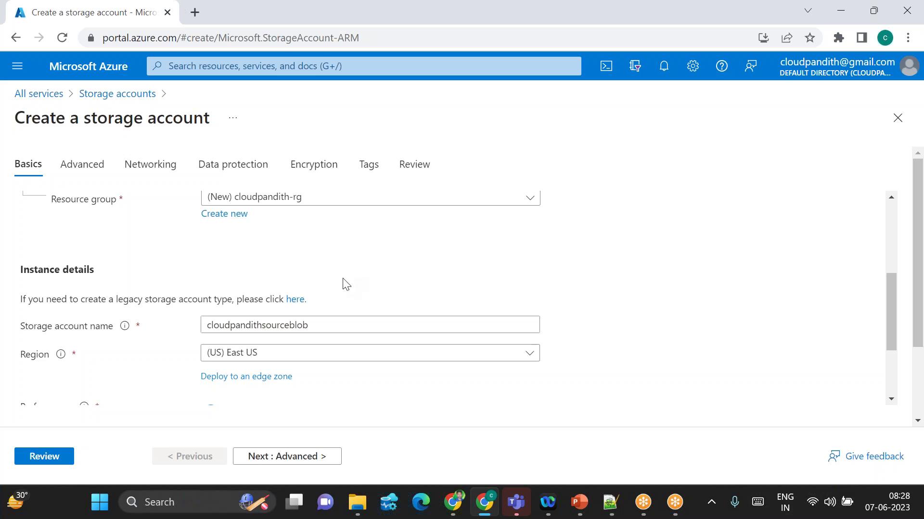
click(329, 329)
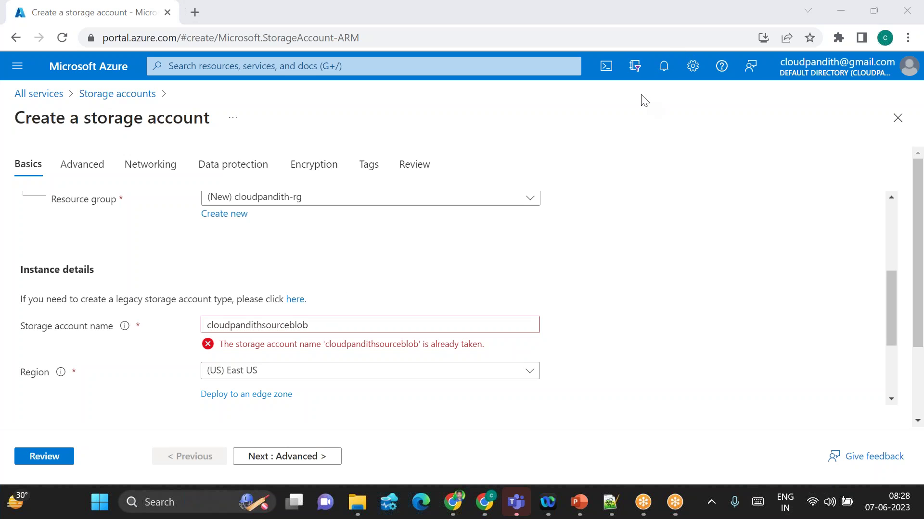
Change the storage account name to cloudpandithsrcblob0706 by adding the 0706 suffix and shortening source to src.
click(344, 325)
text(0706)
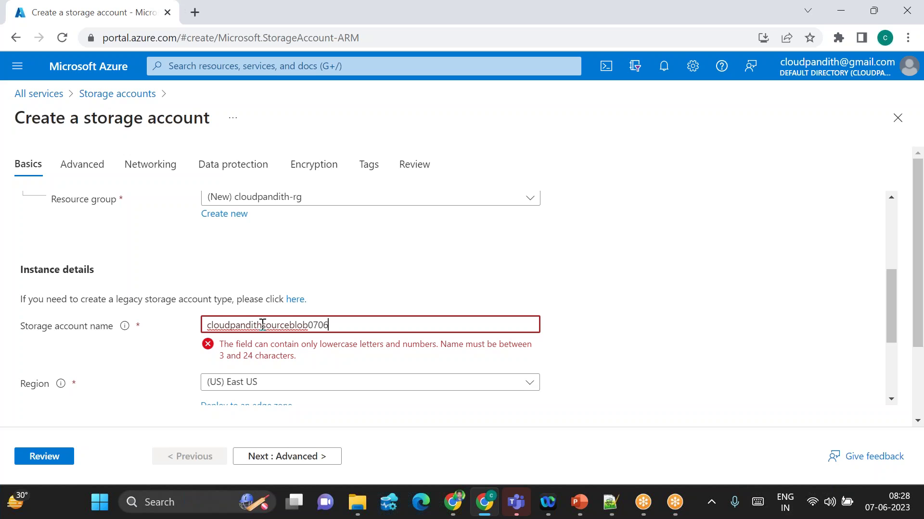
drag(261, 325, 289, 327)
key(BackSpace)
text(src)
click(355, 308)
mouse_move(217, 325)
mouse_down()
mouse_move(316, 325)
mouse_move(205, 325)
mouse_up()
click(313, 325)
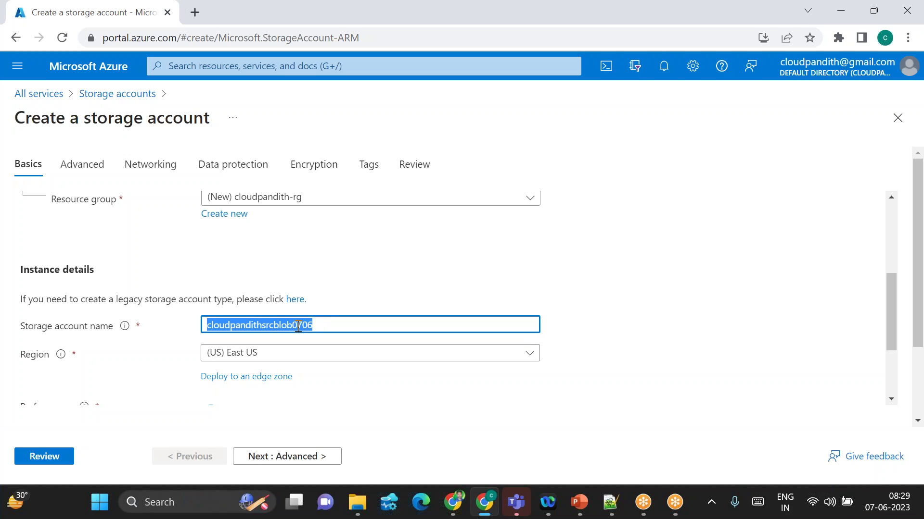
click(316, 326)
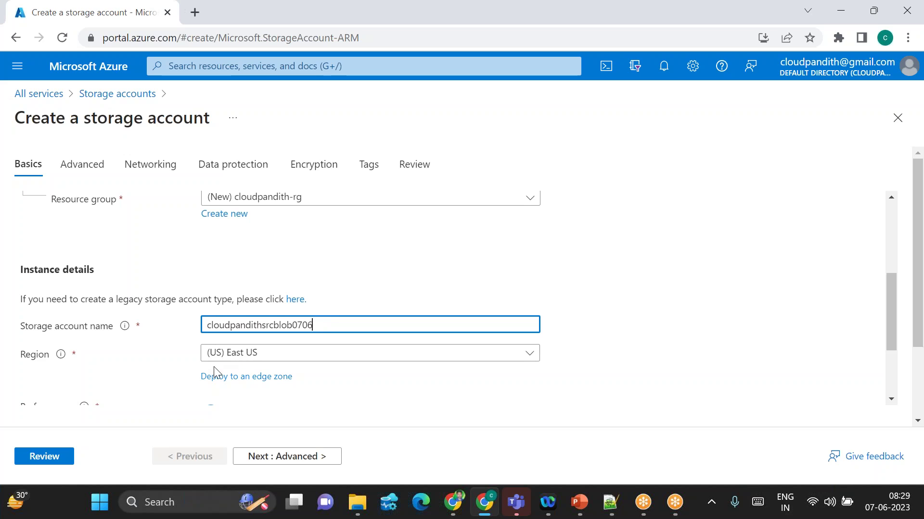
Browse the regions available for the storage account and filter them for india.
scroll(138, 361, down, 1)
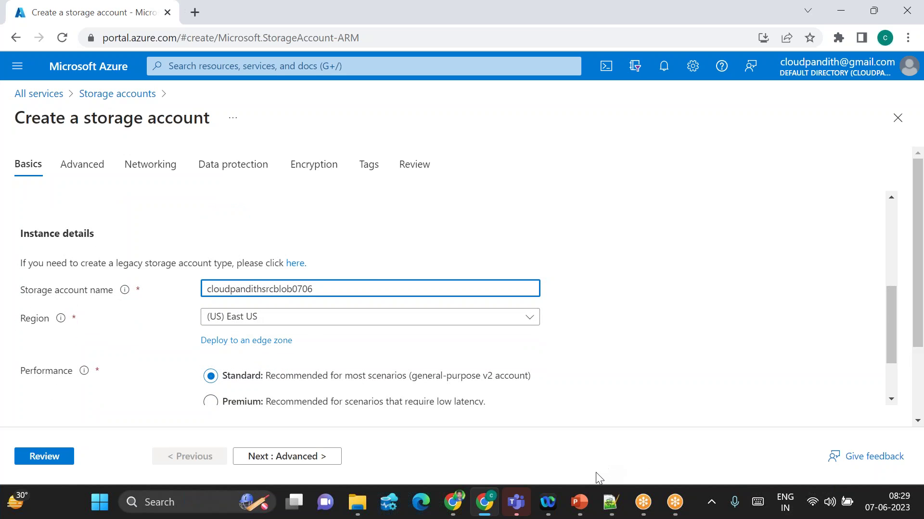
mouse_move(611, 509)
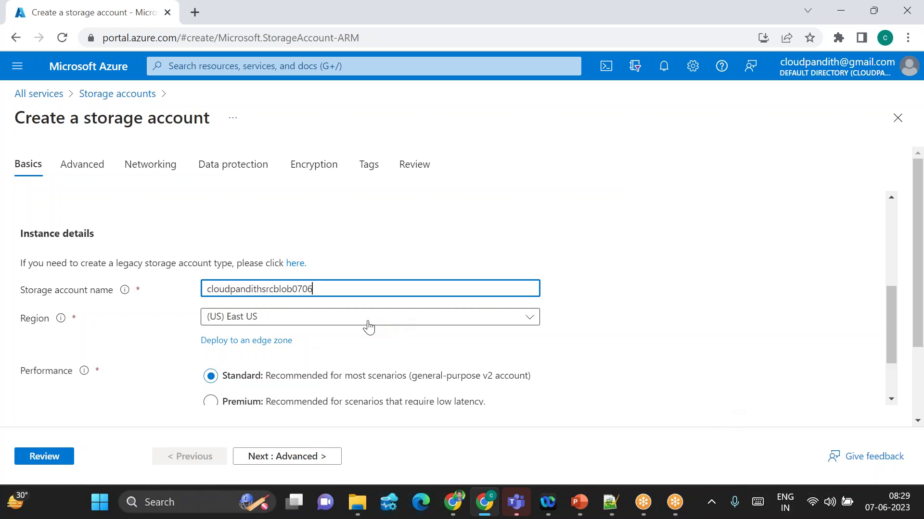
click(368, 326)
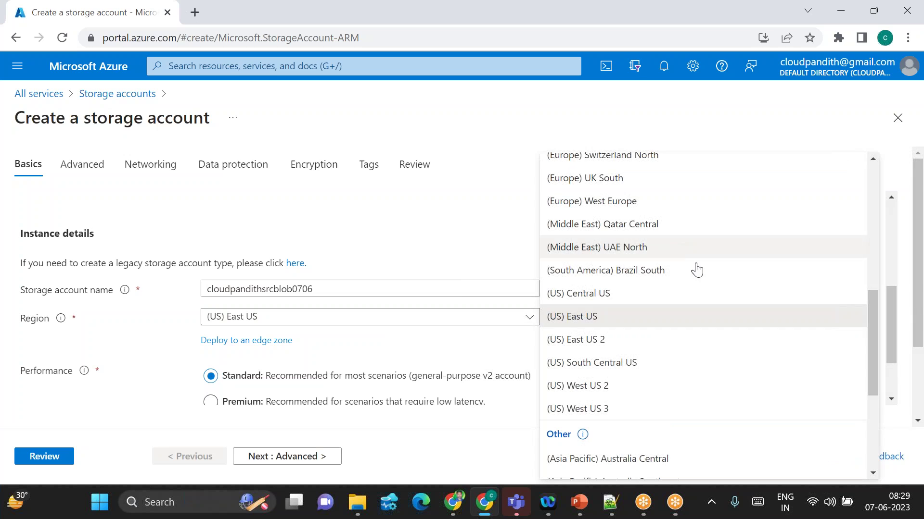
scroll(683, 255, up, 5)
scroll(697, 270, up, 3)
scroll(697, 270, down, 10)
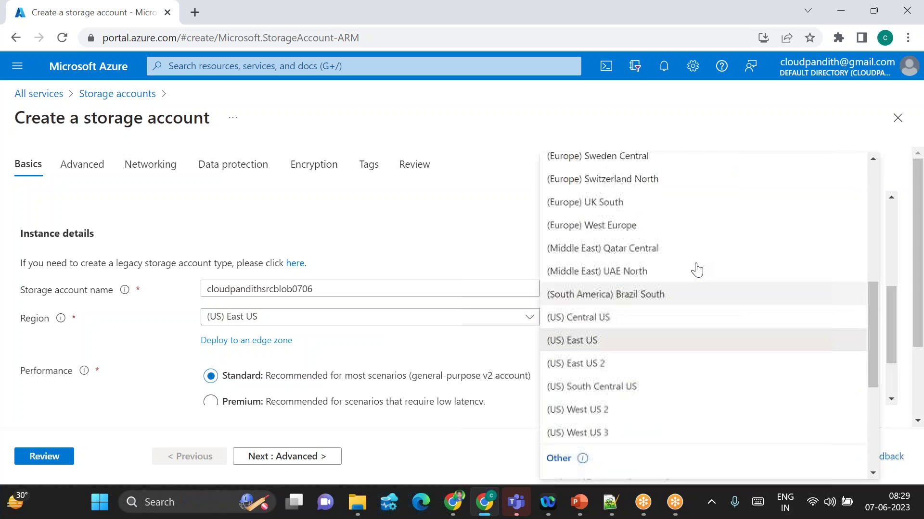
scroll(696, 270, down, 3)
scroll(696, 270, up, 12)
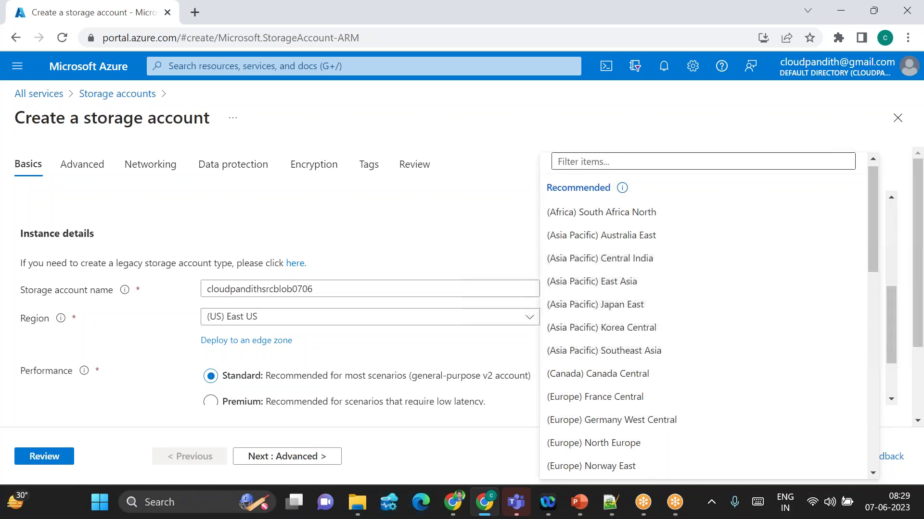
click(596, 164)
text(india)
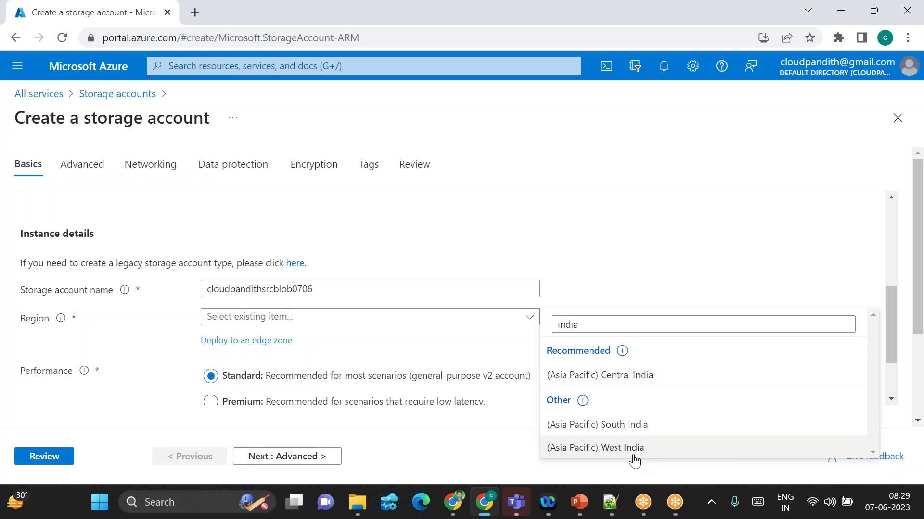
Clear the india filter and filter the available regions for us.
click(598, 327)
key(BackSpace)
key(BackSpace)
key(BackSpace)
key(BackSpace)
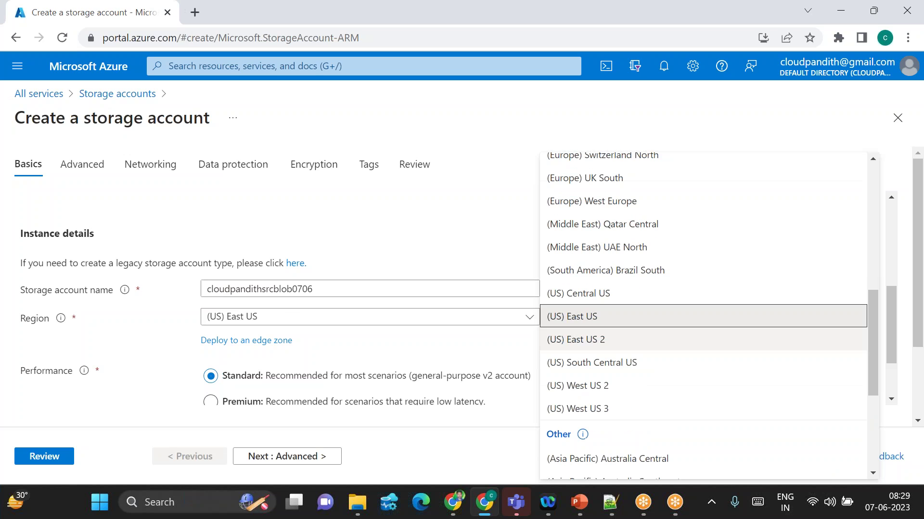
scroll(666, 228, up, 8)
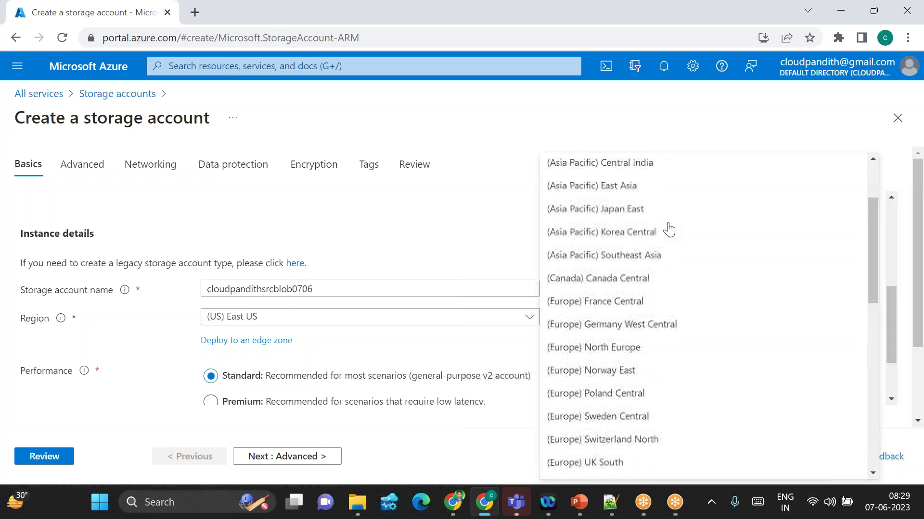
click(565, 162)
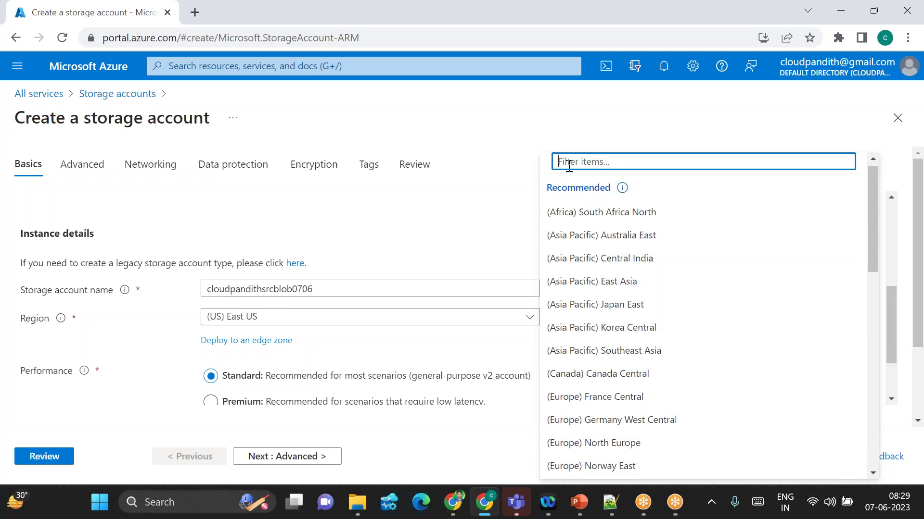
text(us)
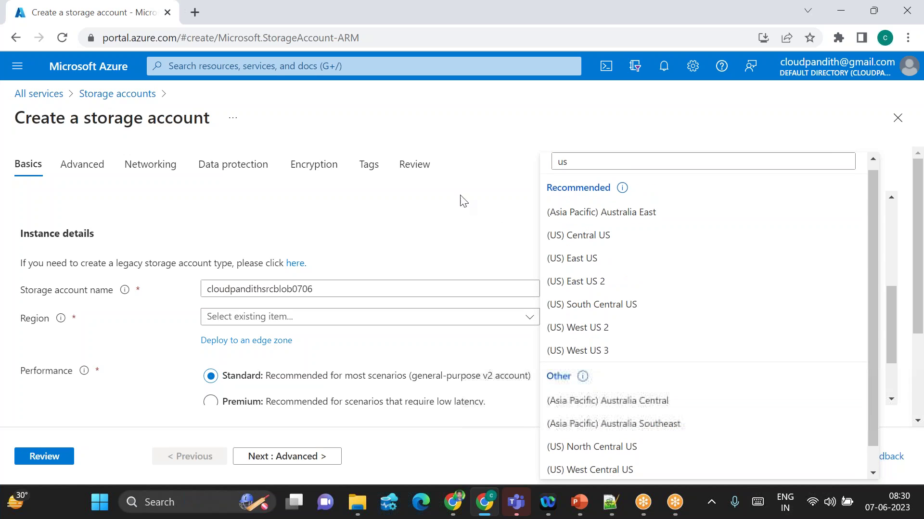
Filter the regions for east and set the storage account's region to (US) East US.
click(584, 163)
key(BackSpace)
key(BackSpace)
text(eas)
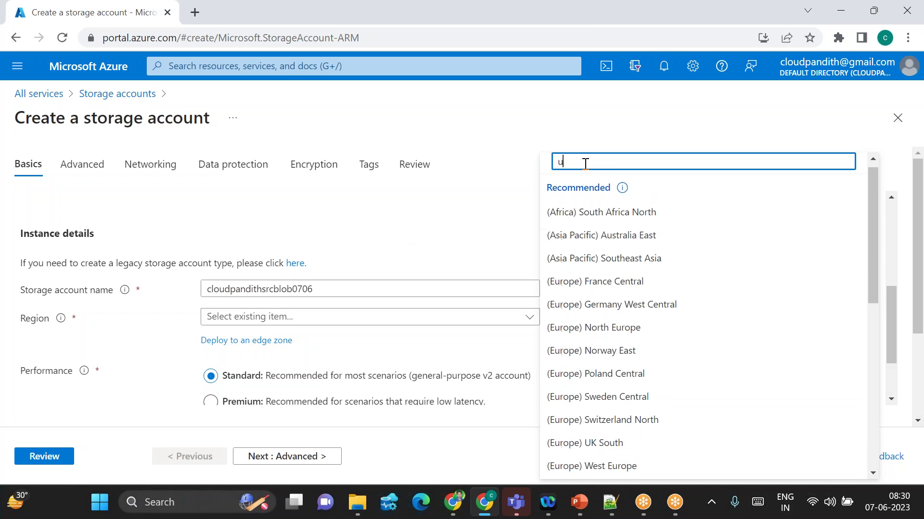
text(t)
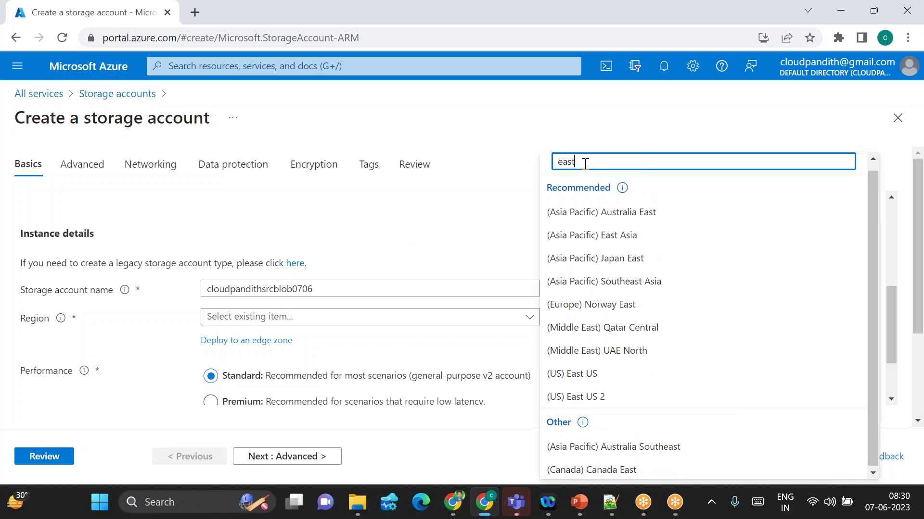
click(597, 375)
click(350, 350)
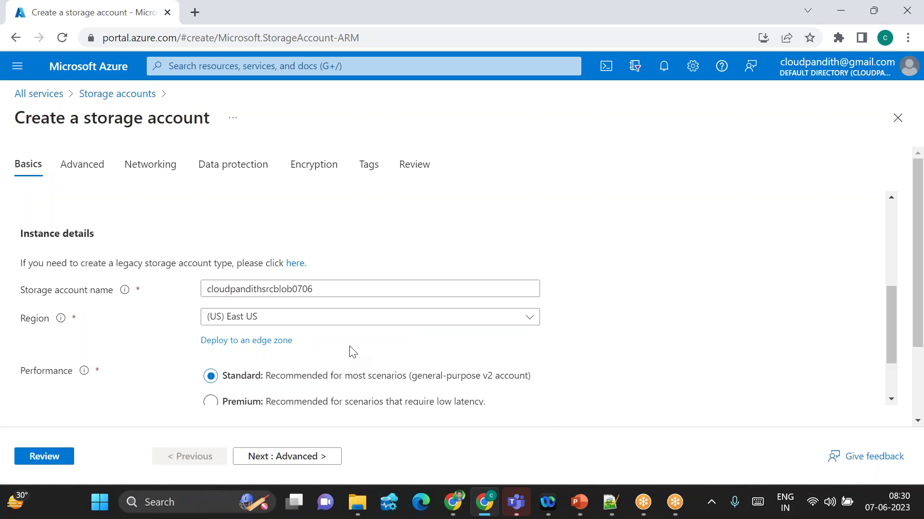
Check the instance details, submit the configuration for final review and create the storage account.
scroll(350, 354, down, 1)
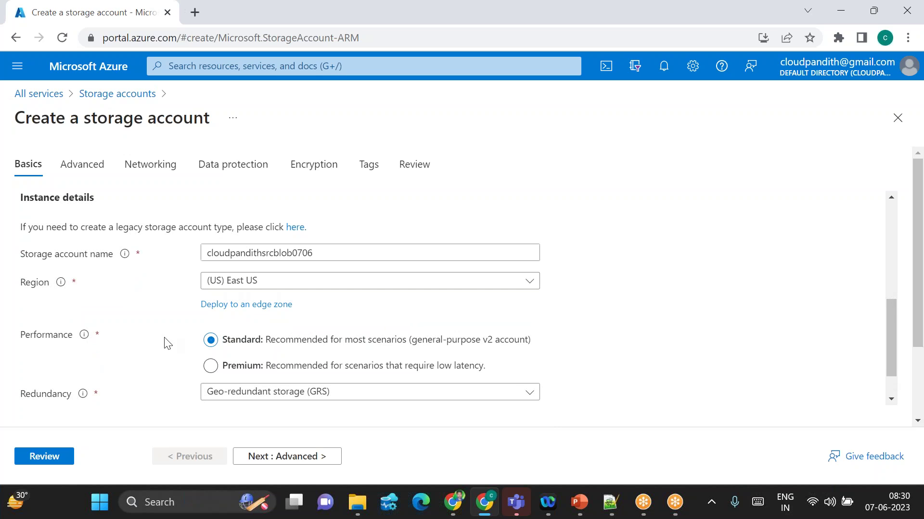
scroll(181, 345, up, 2)
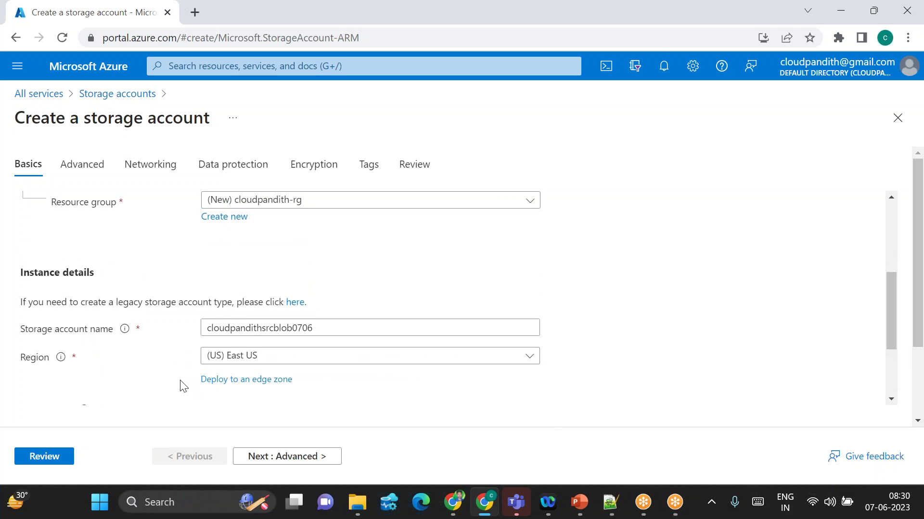
scroll(182, 383, down, 1)
click(44, 457)
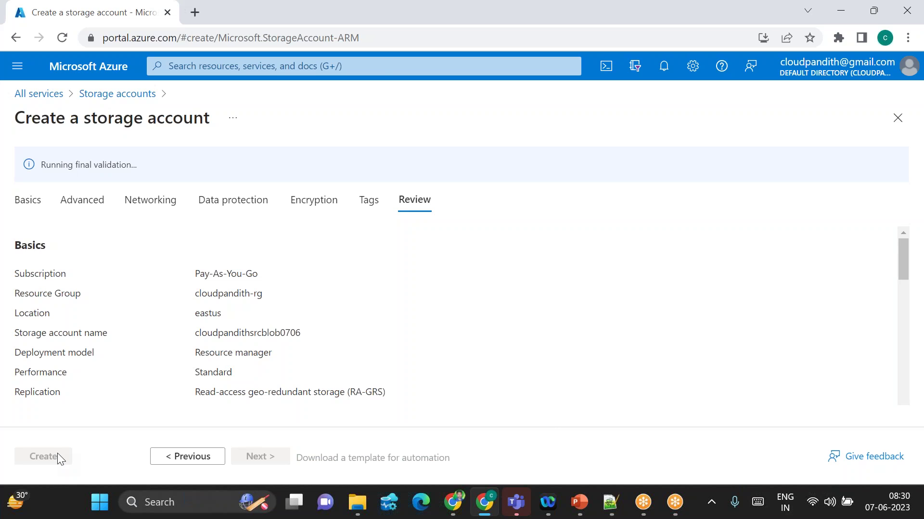
double_click(87, 168)
triple_click(86, 169)
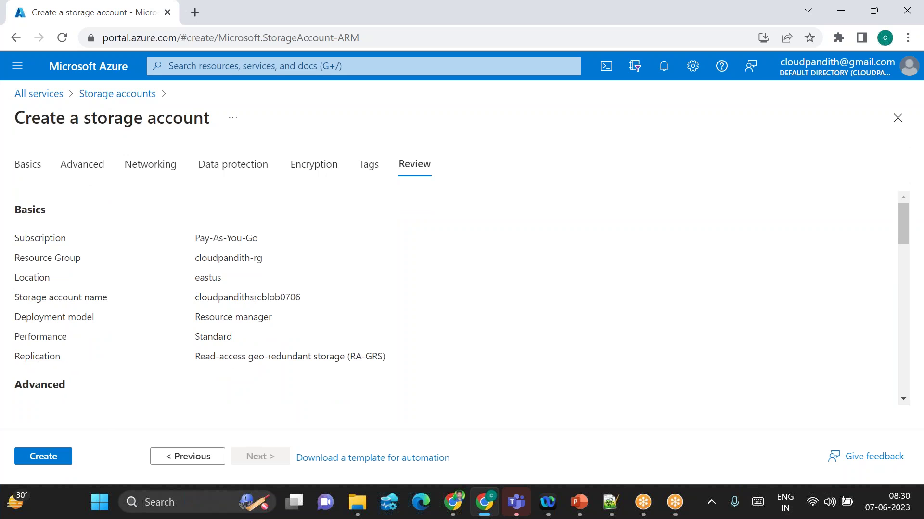
click(47, 460)
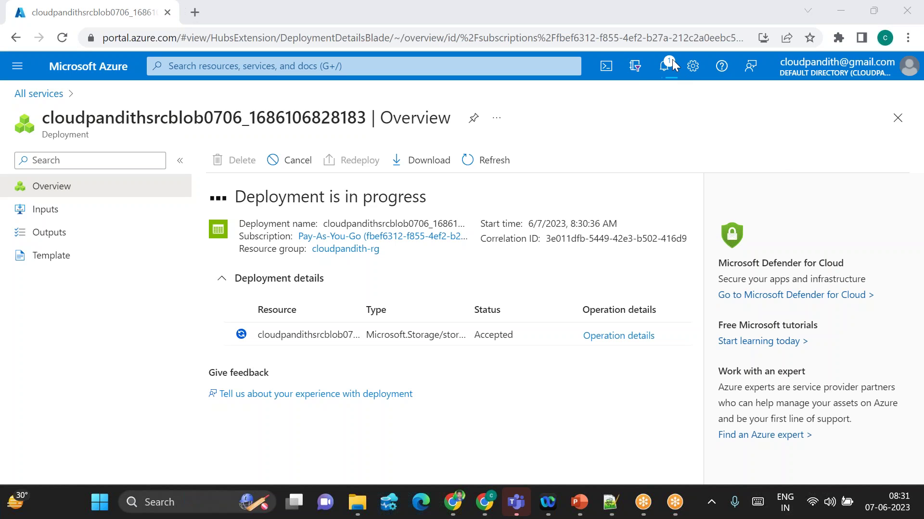
Refresh the storage account's deployment overview and highlight the deployment name in its heading.
click(503, 160)
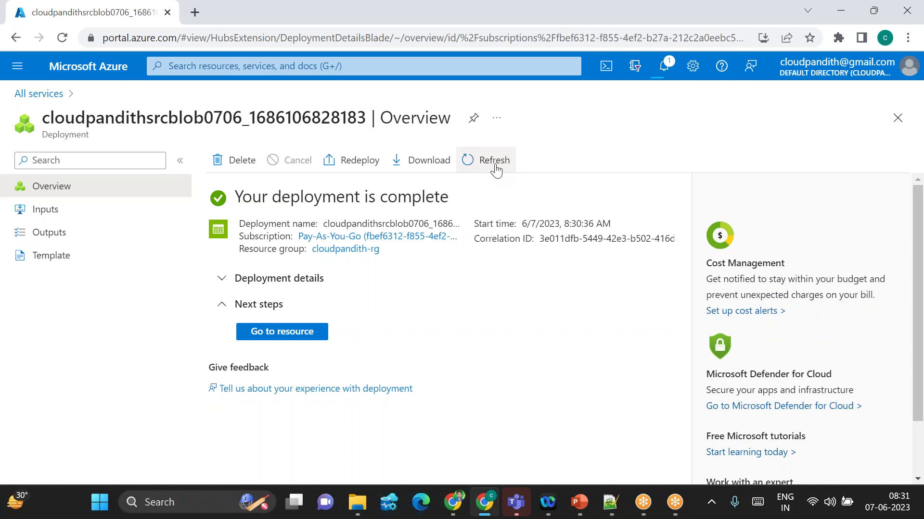
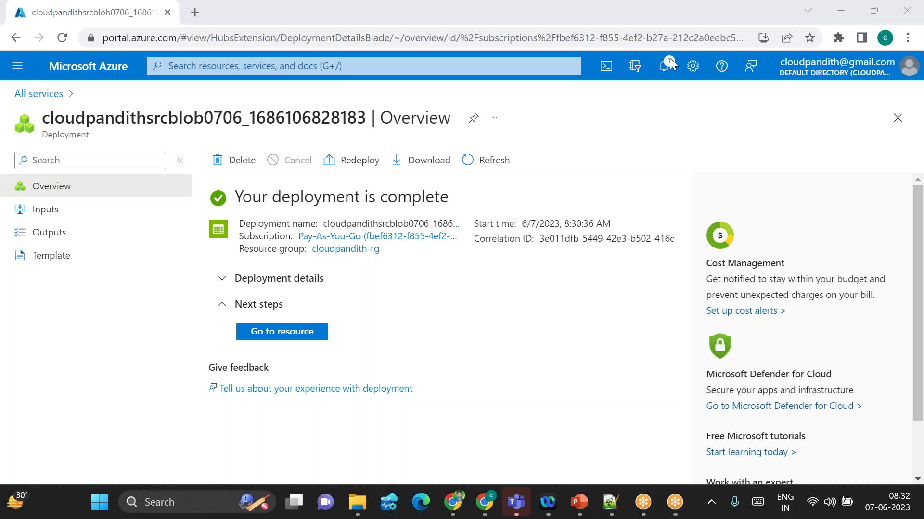
double_click(166, 118)
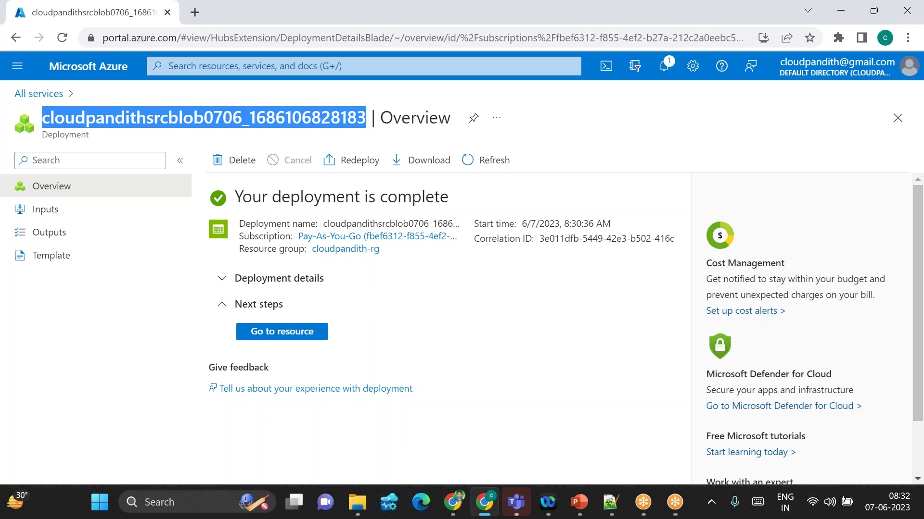
Go to the deployed storage account's containers and open the form for a new container.
click(280, 336)
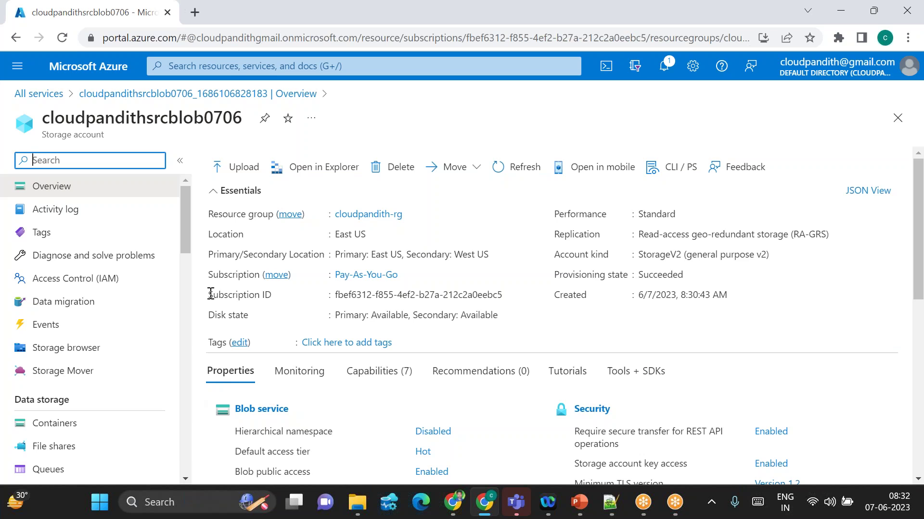
click(59, 430)
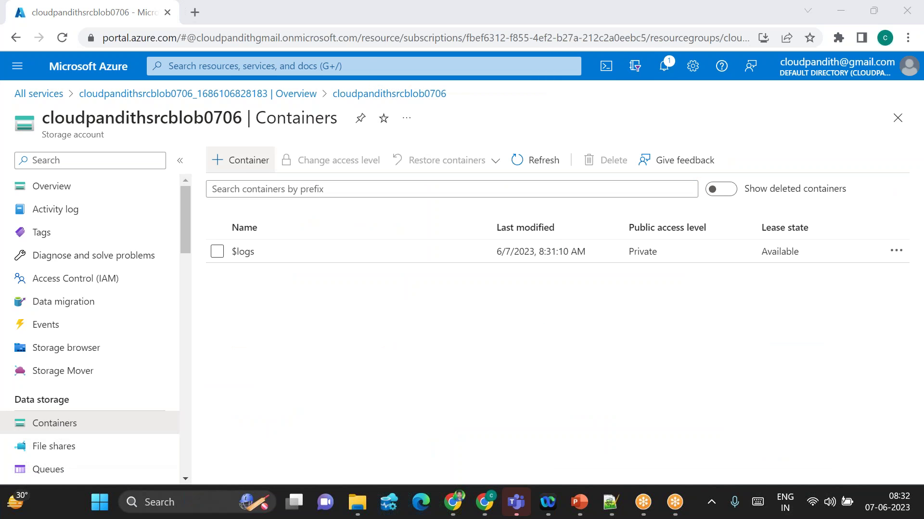
click(248, 162)
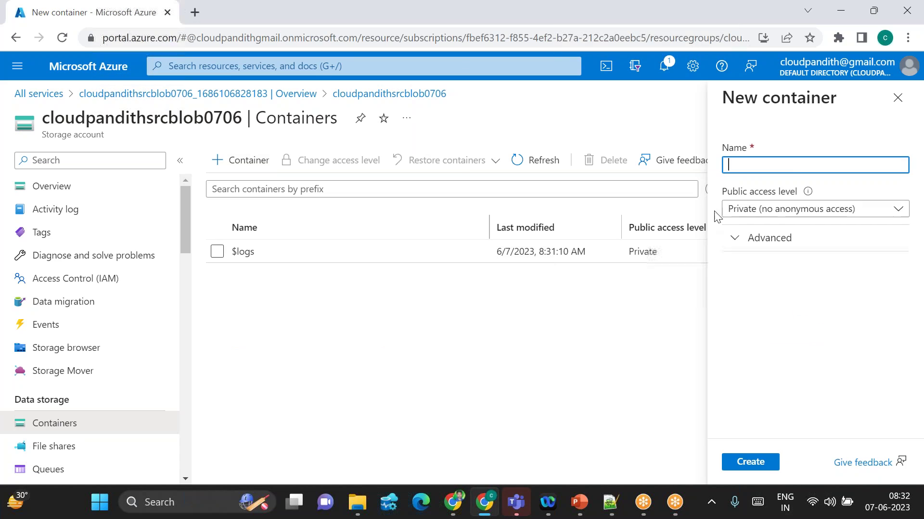
text(globa)
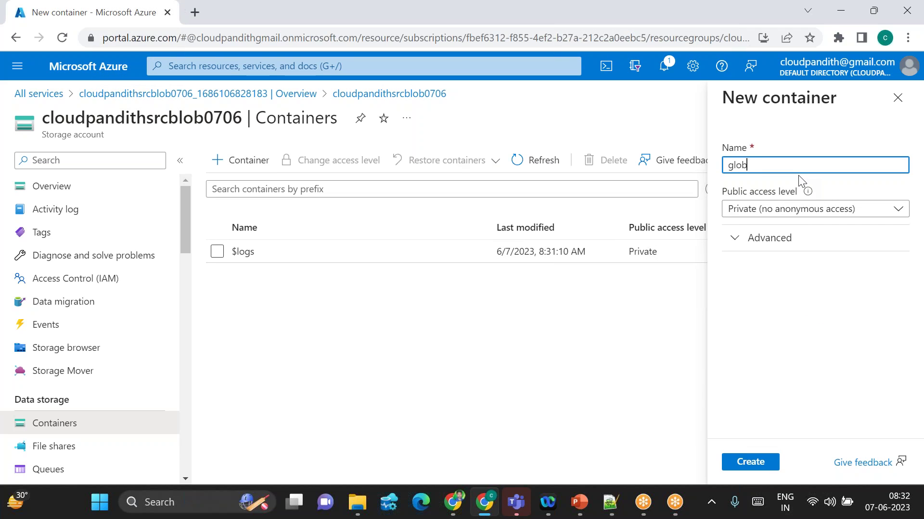
key(BackSpace)
key(BackSpace)
key(BackSpace)
key(BackSpace)
key(BackSpace)
Name the new container input and create it.
text(input)
click(747, 461)
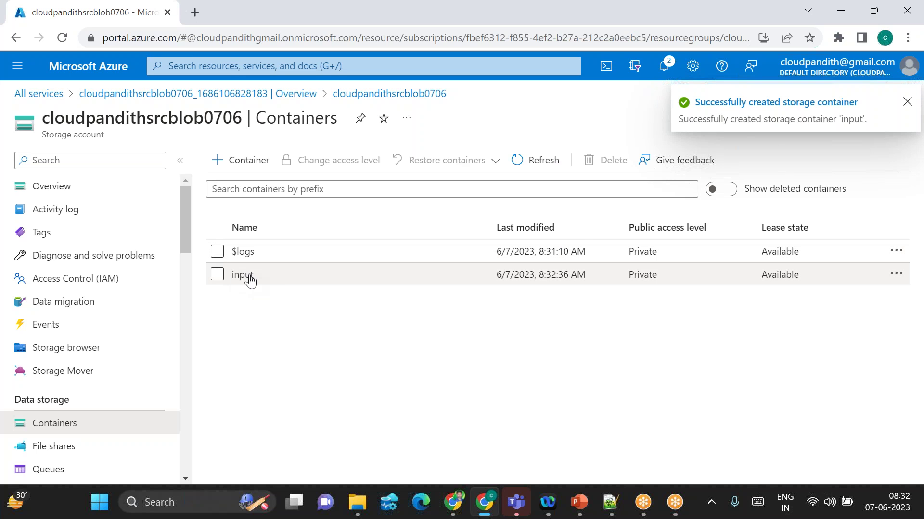
Open the input container, start a blob upload and browse to the set-comma folder in cloudpandith-datasets.
click(247, 277)
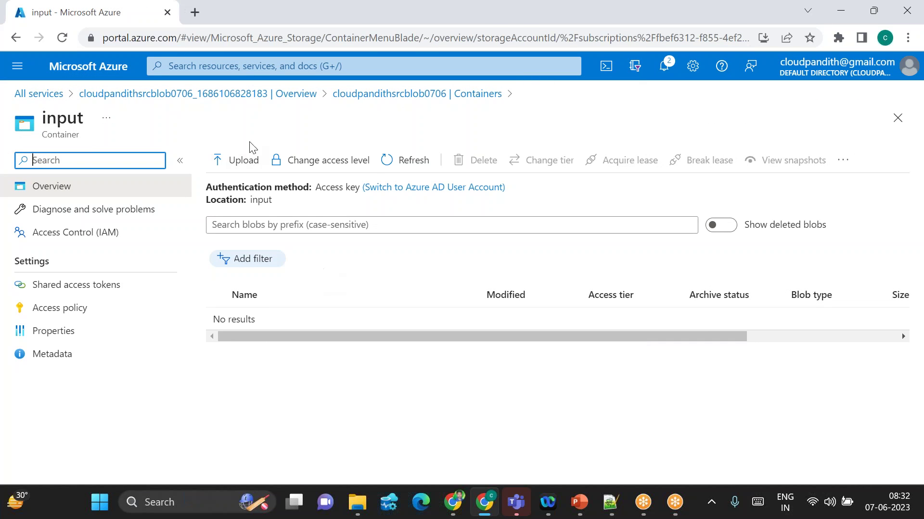
click(240, 170)
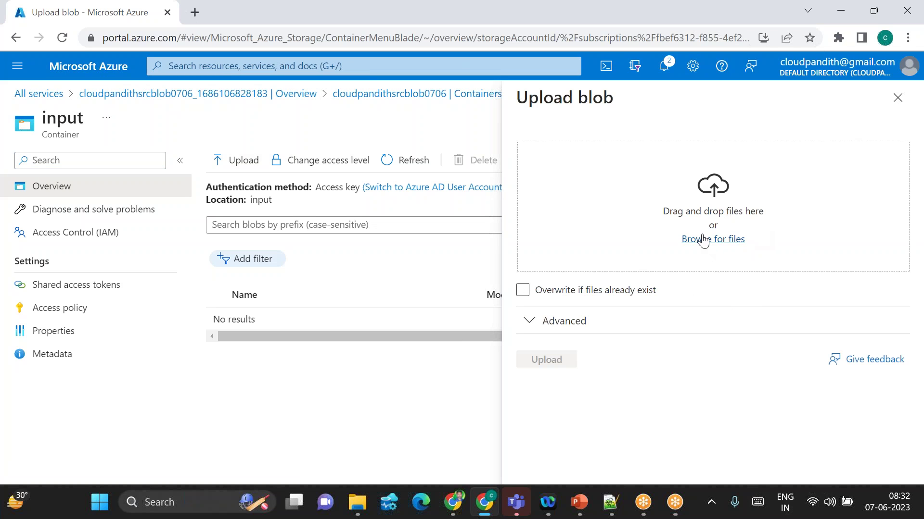
click(703, 238)
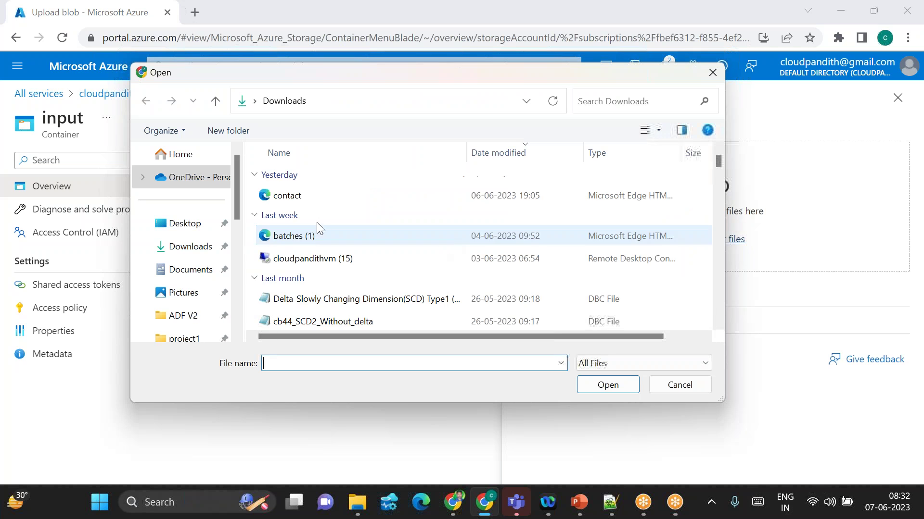
scroll(187, 295, down, 3)
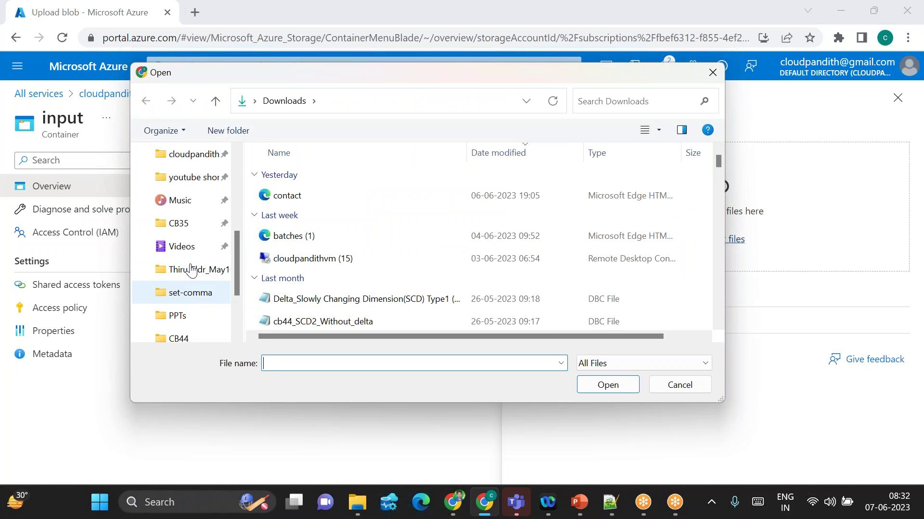
click(185, 163)
double_click(329, 213)
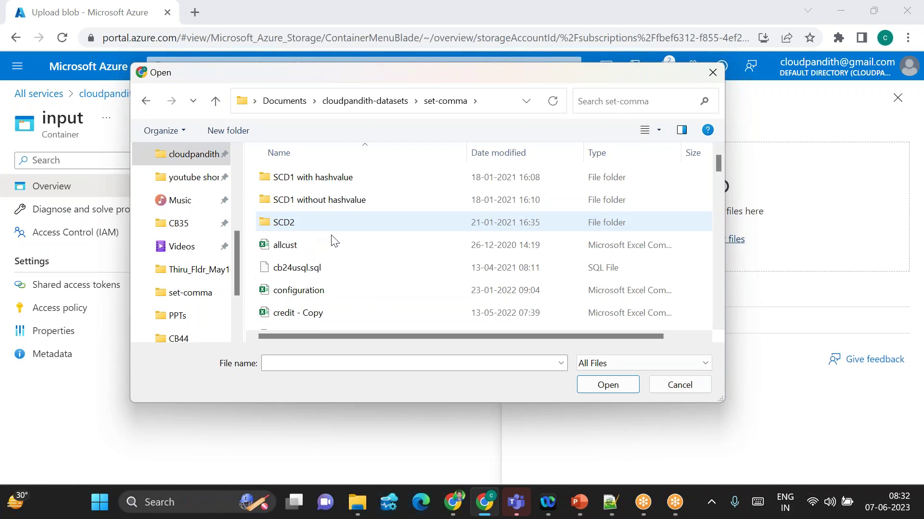
Select the credit1 file from the set-comma folder, upload it to the input container and close the upload form.
scroll(355, 294, down, 3)
scroll(301, 290, down, 2)
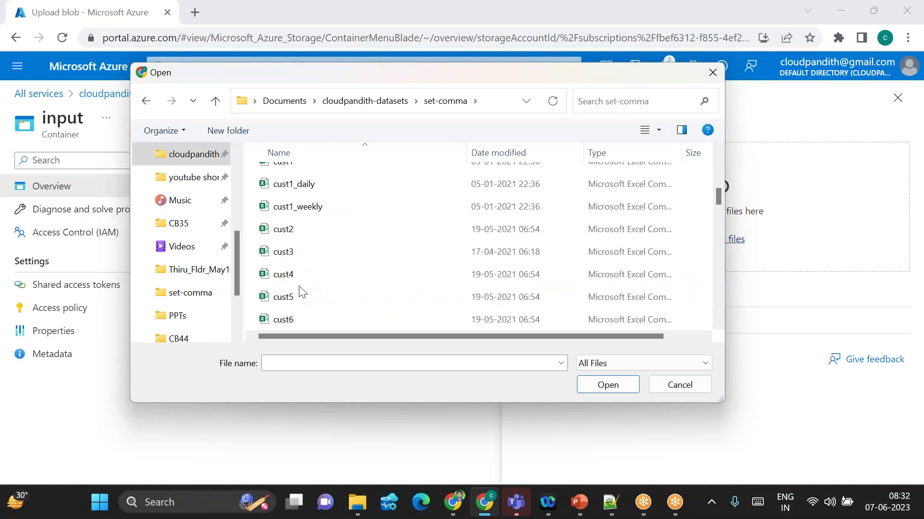
scroll(296, 242, up, 2)
click(291, 198)
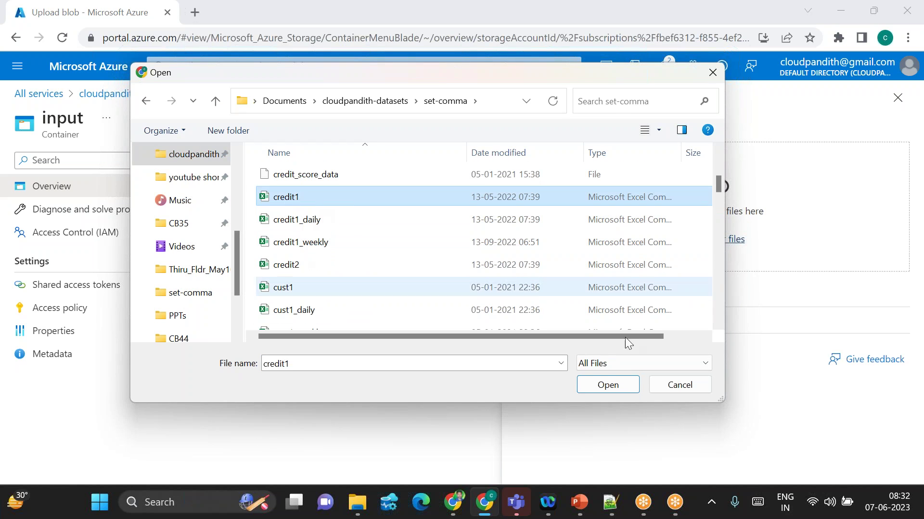
click(594, 385)
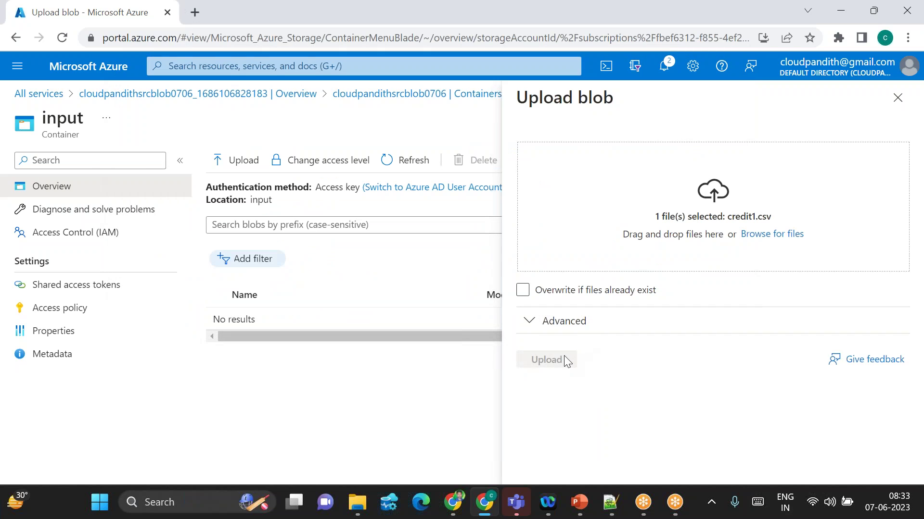
click(564, 357)
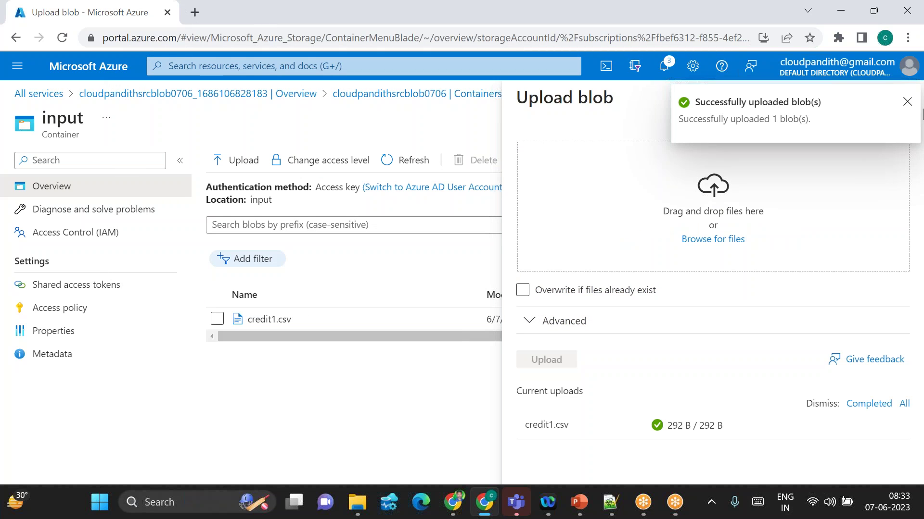
click(906, 99)
click(896, 96)
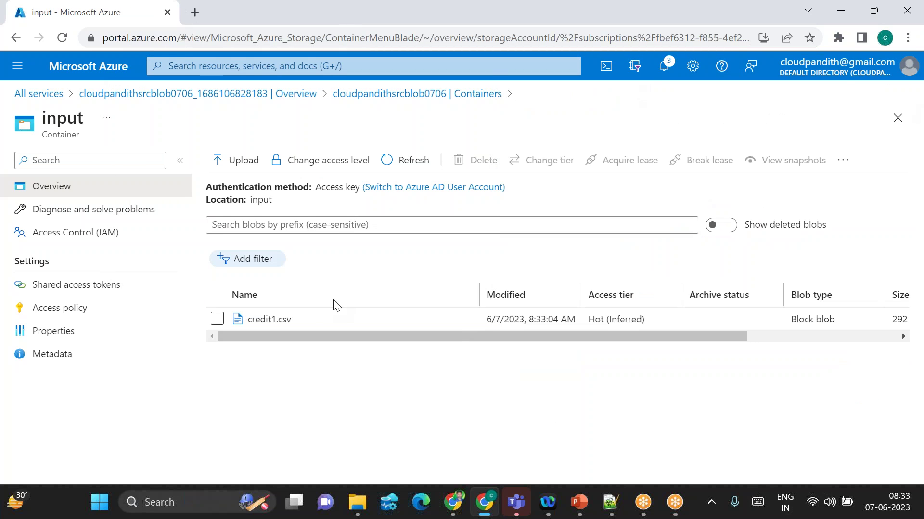
Open the uploaded credit1.csv blob in the editor and look through its comma-separated rows.
click(269, 320)
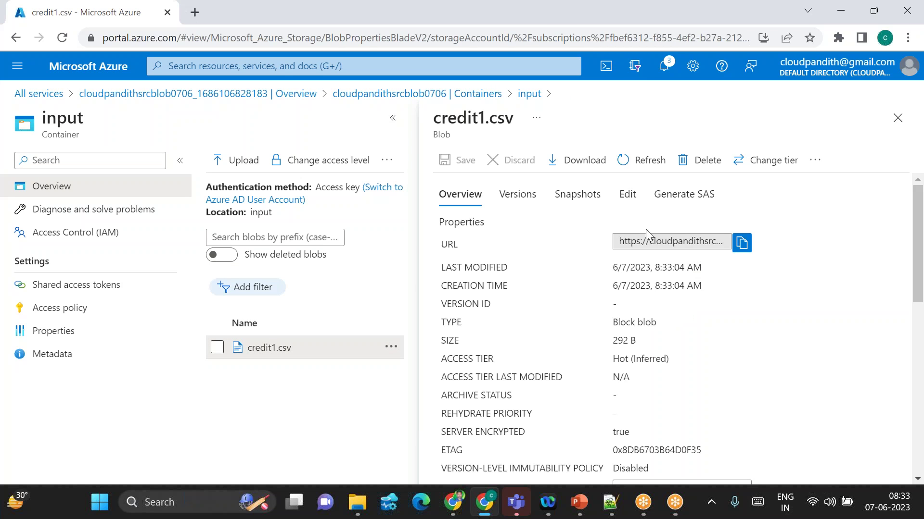
click(627, 206)
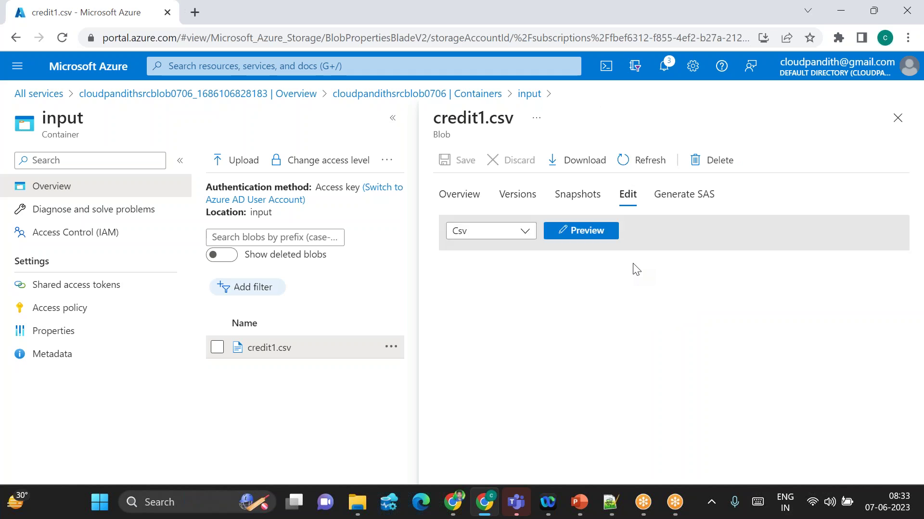
drag(493, 220, 654, 426)
click(620, 370)
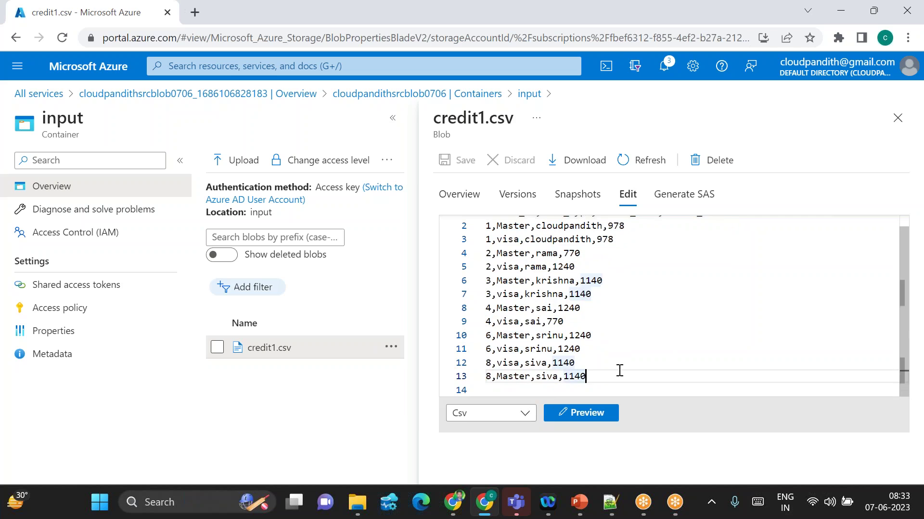
scroll(619, 370, up, 1)
Preview credit1.csv as a table, switch back to its raw text and preview the table again.
click(582, 417)
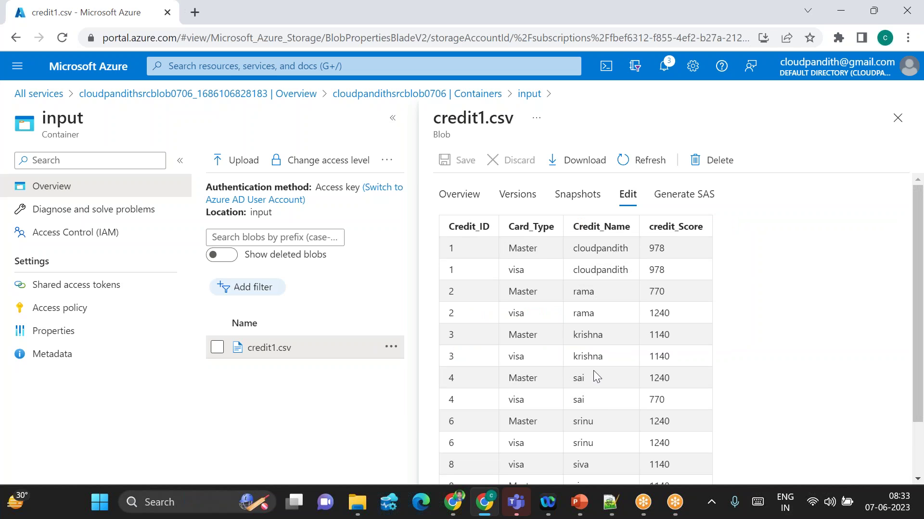
scroll(612, 404, down, 2)
click(496, 465)
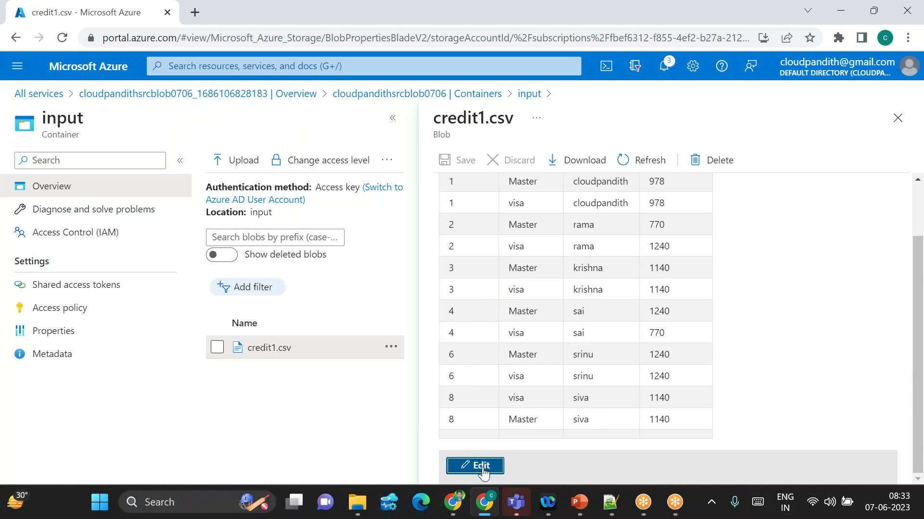
click(584, 417)
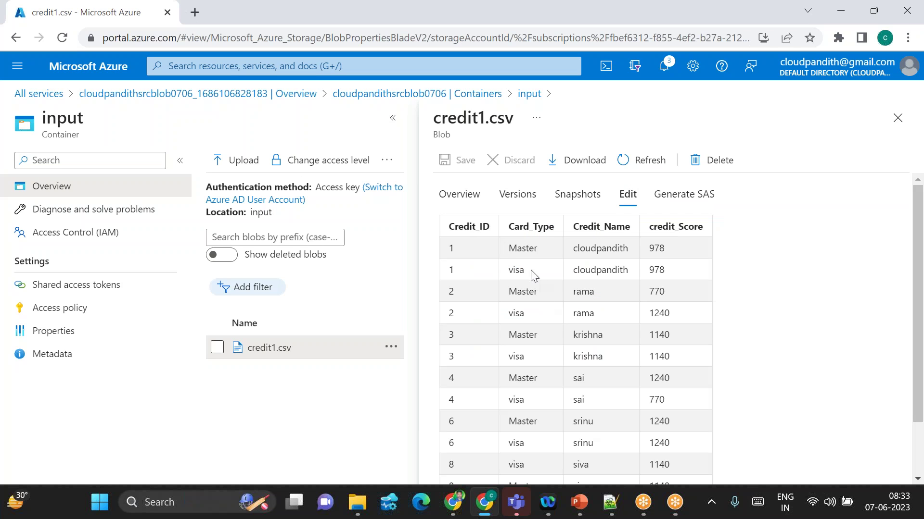
Look through the previewed table rows, return to the raw text and highlight Card_Type in the header line.
scroll(611, 346, down, 2)
scroll(577, 361, up, 2)
scroll(561, 371, down, 1)
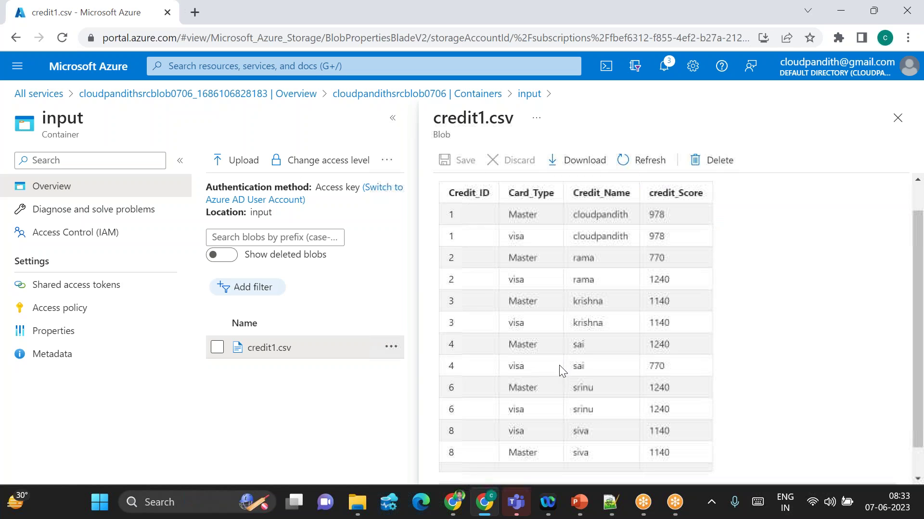
scroll(497, 455, down, 1)
click(474, 465)
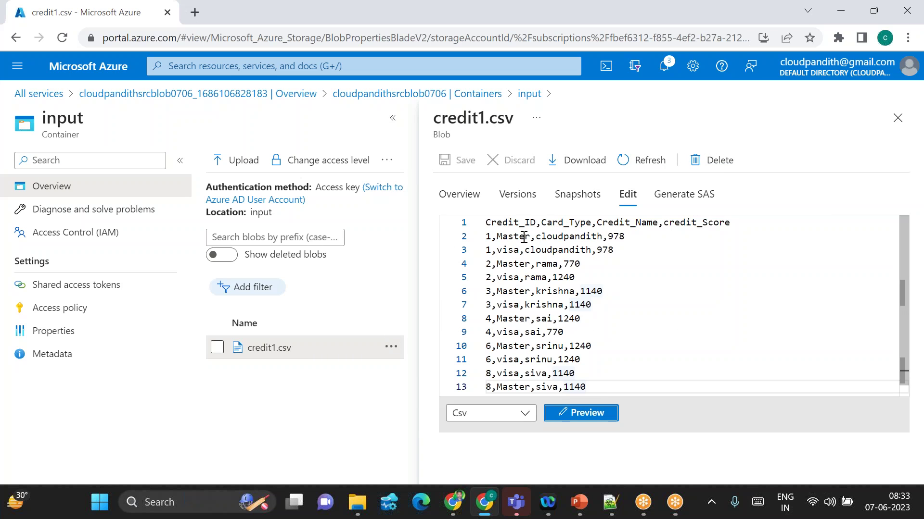
double_click(539, 223)
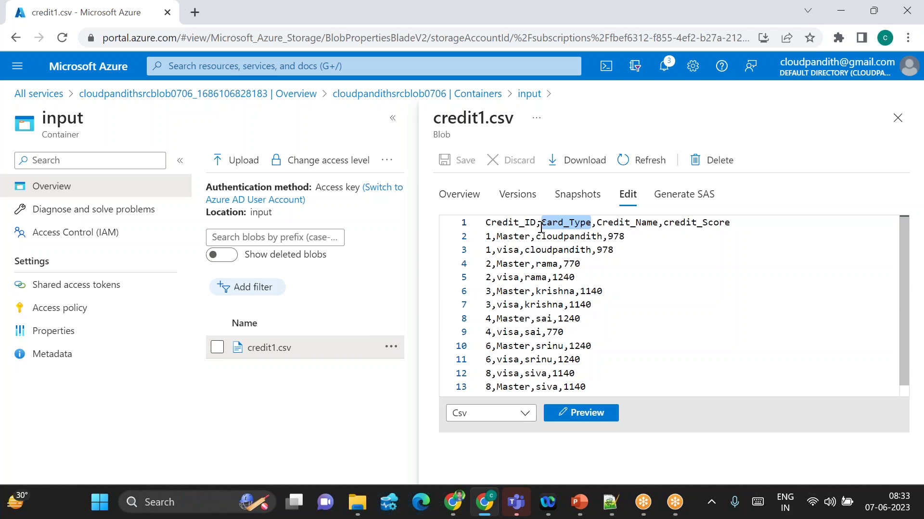
Close the credit1.csv blob and open the Azure portal home page in a new browser tab.
click(897, 118)
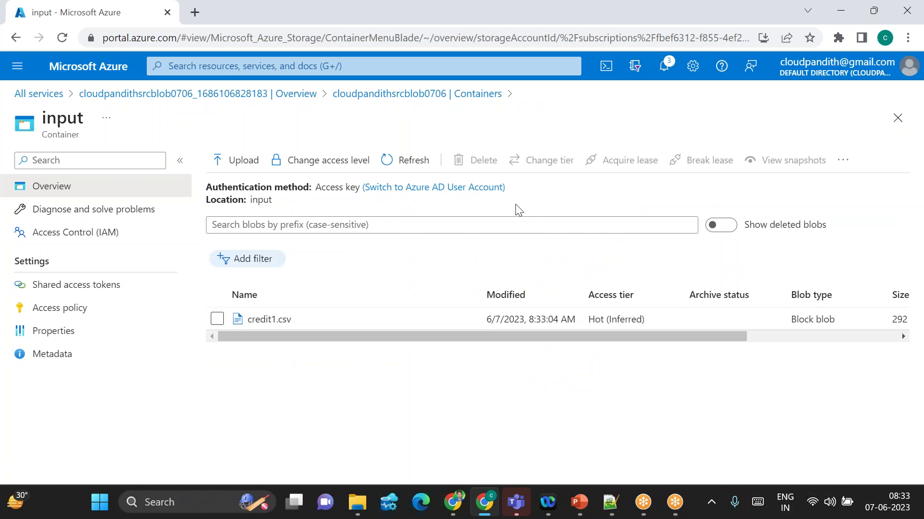
click(194, 12)
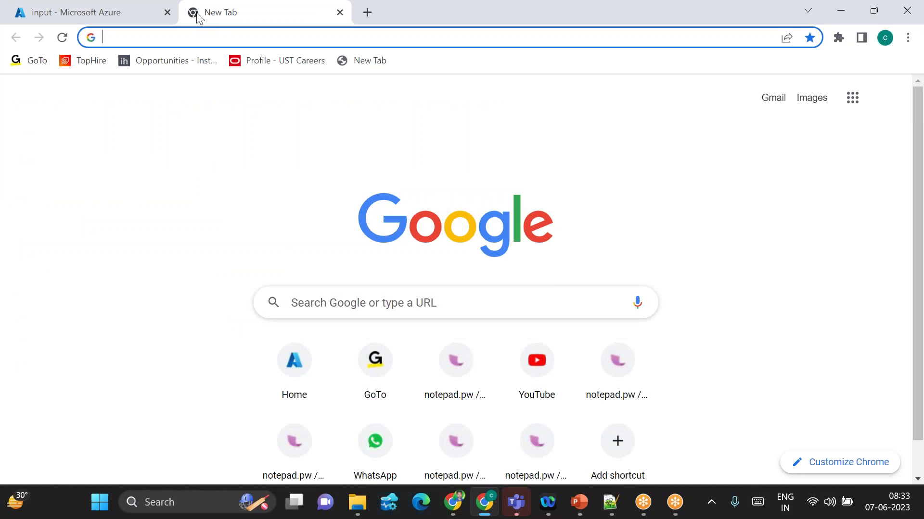
text(portal)
key(Return)
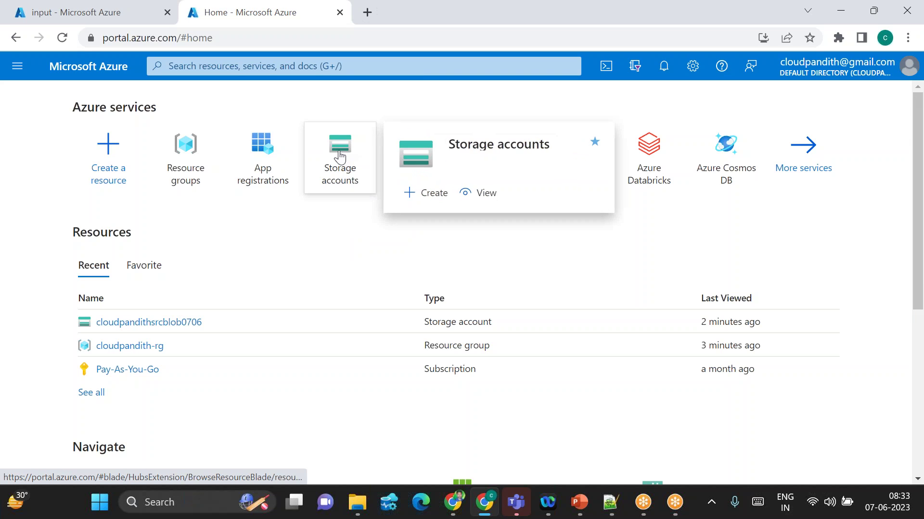
click(23, 72)
click(345, 262)
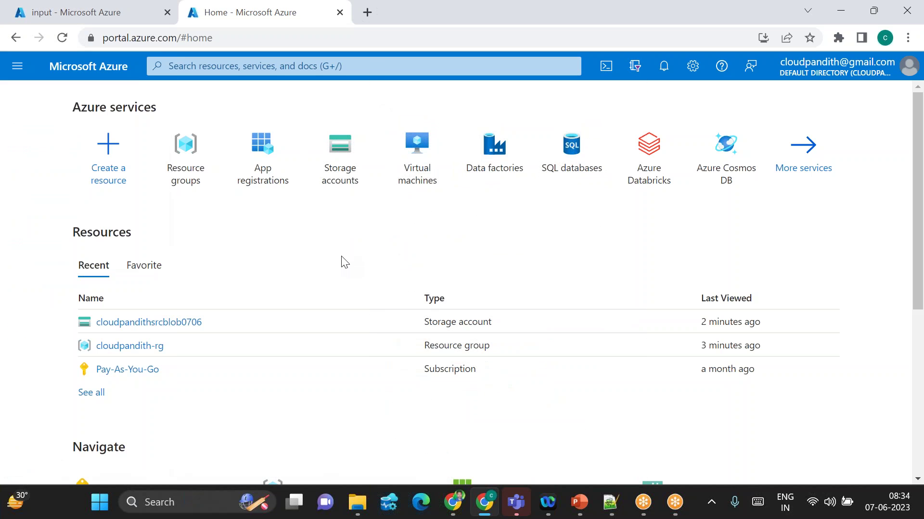
Start creating a storage account and assign it to the resource group cloudpandith-rg.
click(347, 174)
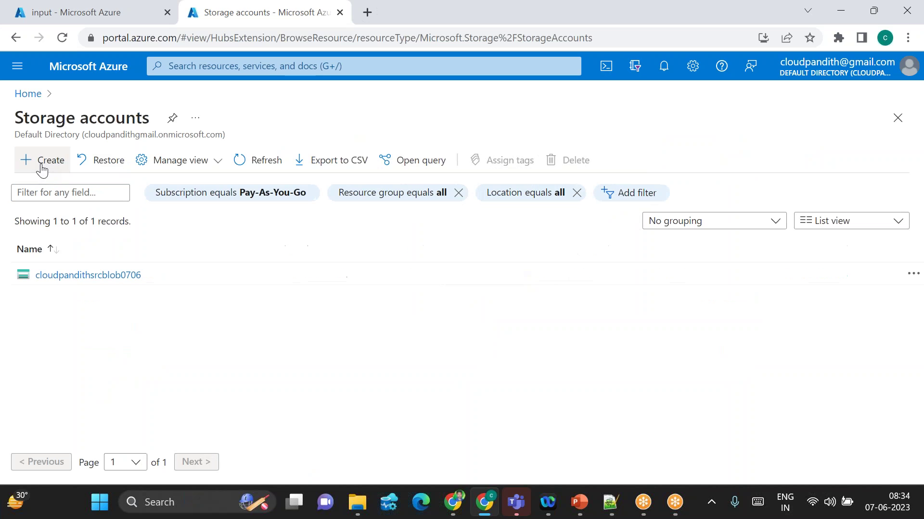
click(42, 166)
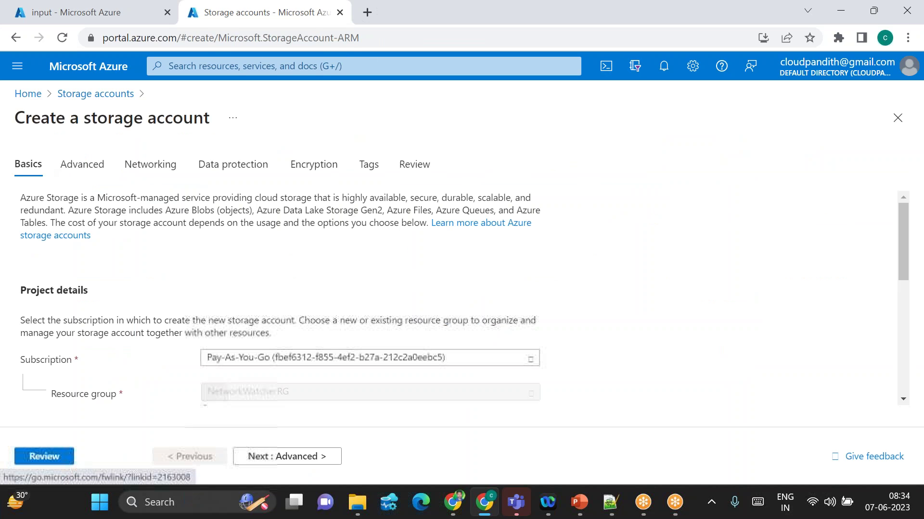
scroll(321, 303, down, 2)
click(282, 276)
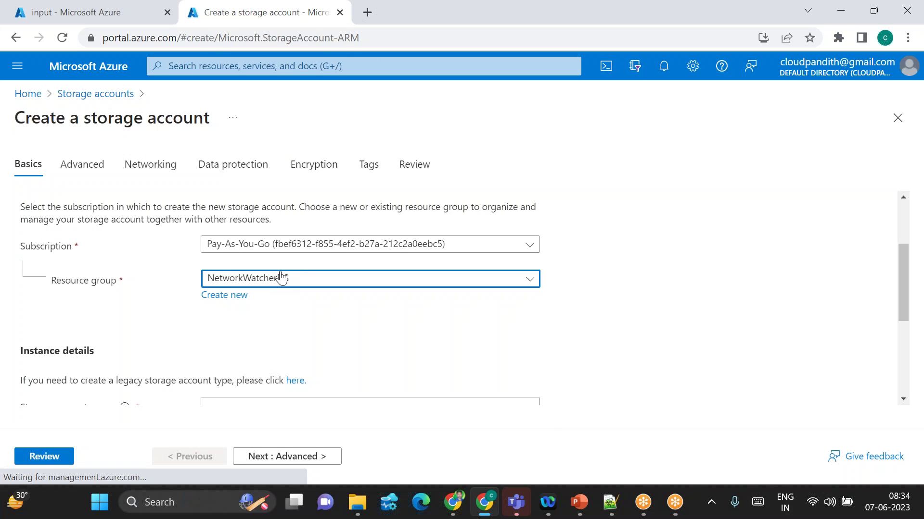
click(245, 354)
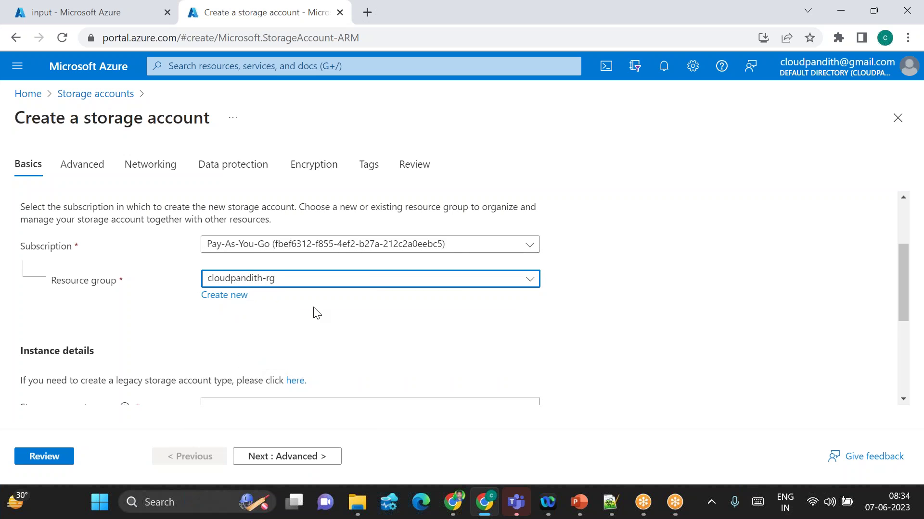
Name the new storage account cloudpandithsinkblob0706.
scroll(315, 312, down, 1)
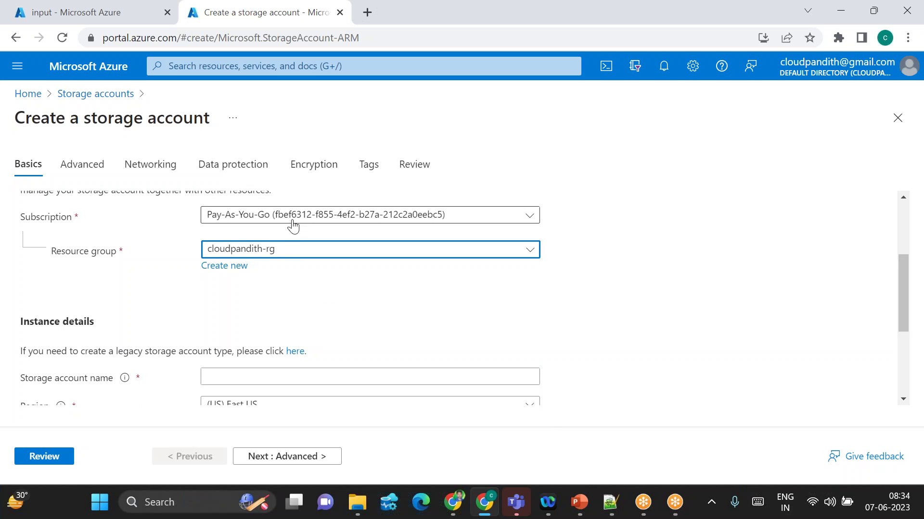
scroll(233, 298, down, 2)
click(233, 321)
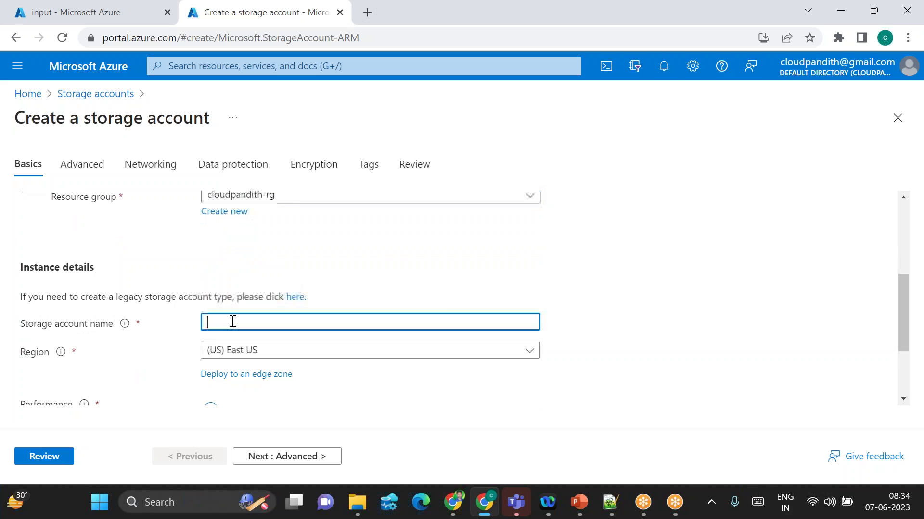
text(cloud)
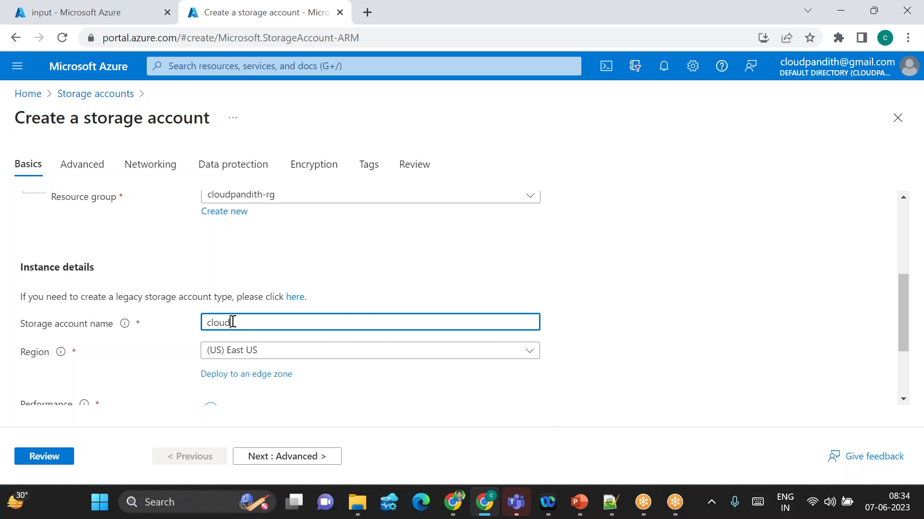
text(pandithsinkblob0706)
click(252, 338)
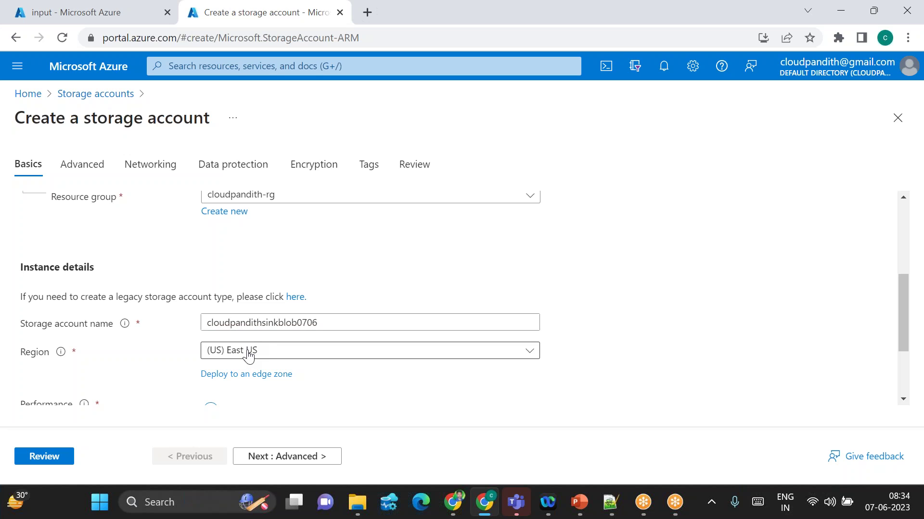
Filter the region list by "ind" and set the storage account's region to (Asia Pacific) South India.
click(248, 355)
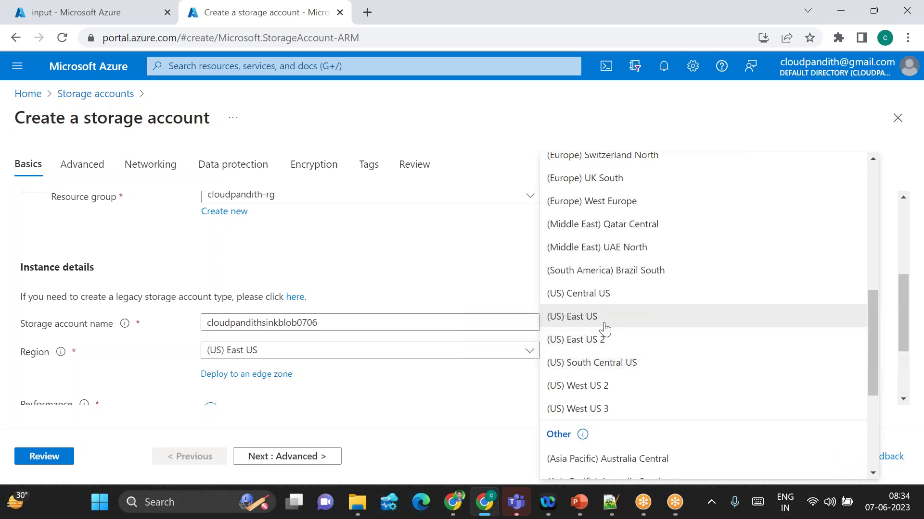
scroll(604, 329, up, 8)
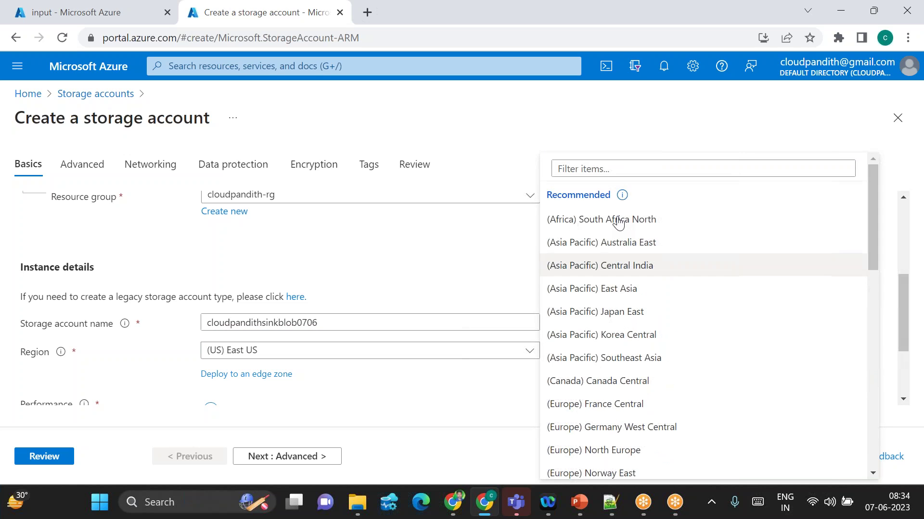
click(584, 164)
text(ind)
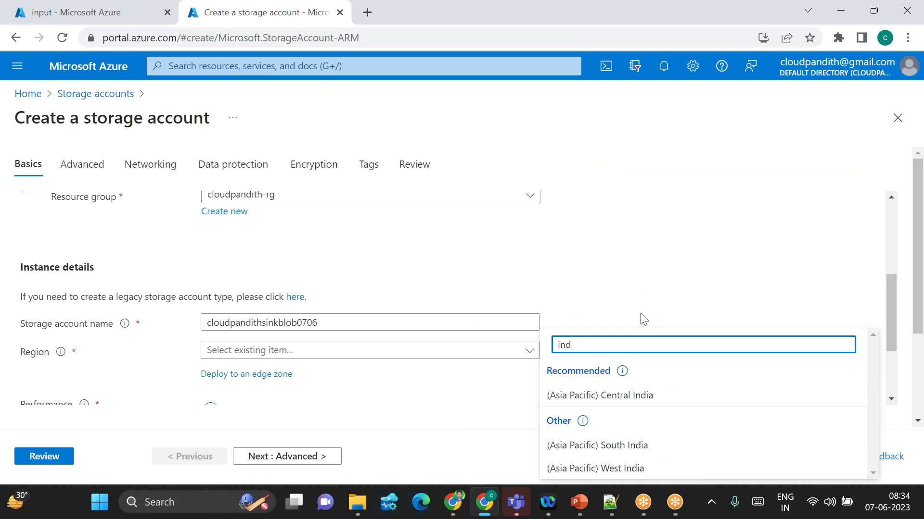
click(625, 446)
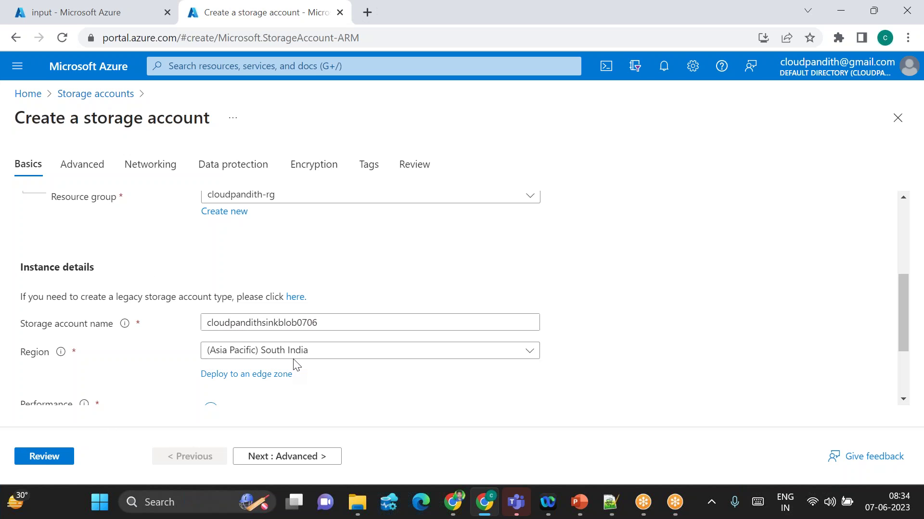
Review the storage account configuration and submit it for deployment.
click(44, 457)
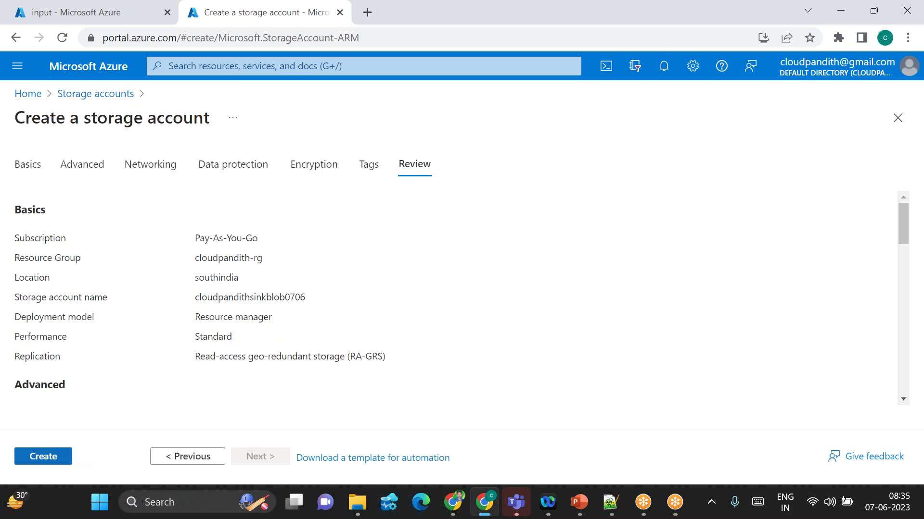
key(Return)
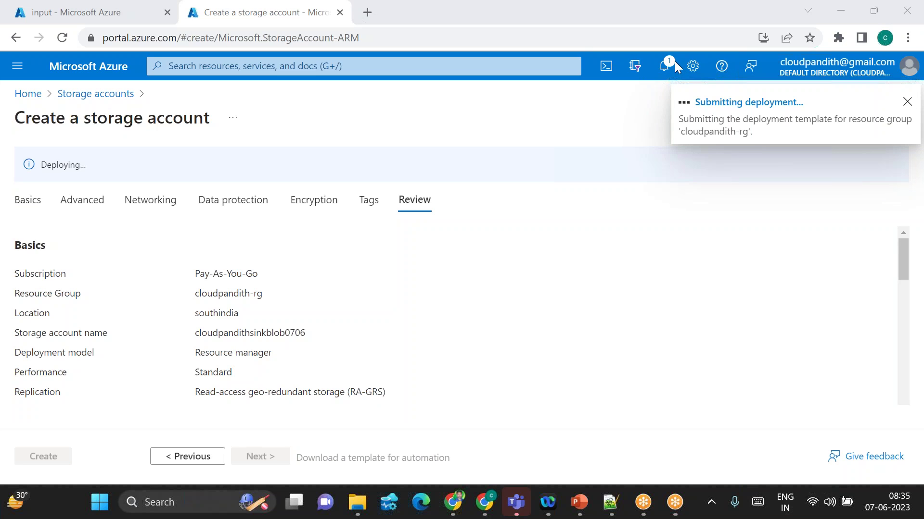
triple_click(220, 295)
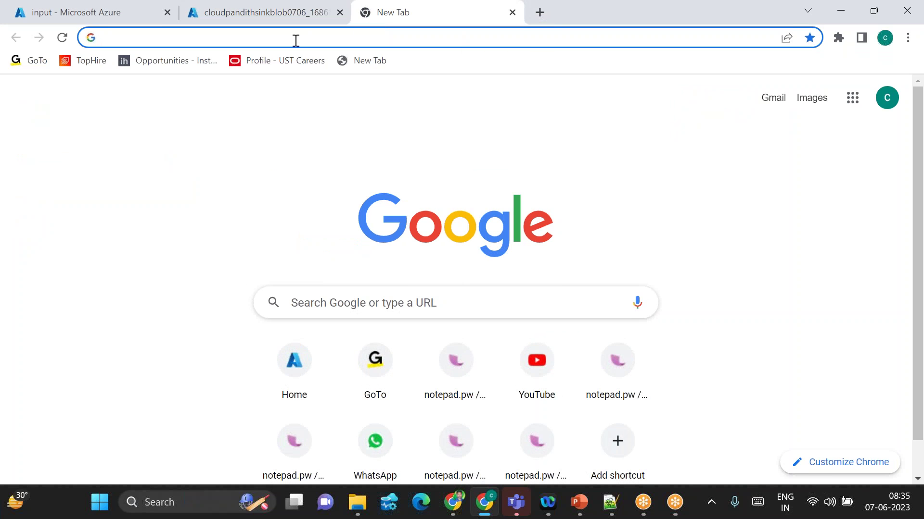
Open portal.azure.com in another browser tab and return to the storage account's deployment page.
text(portal.azure.com)
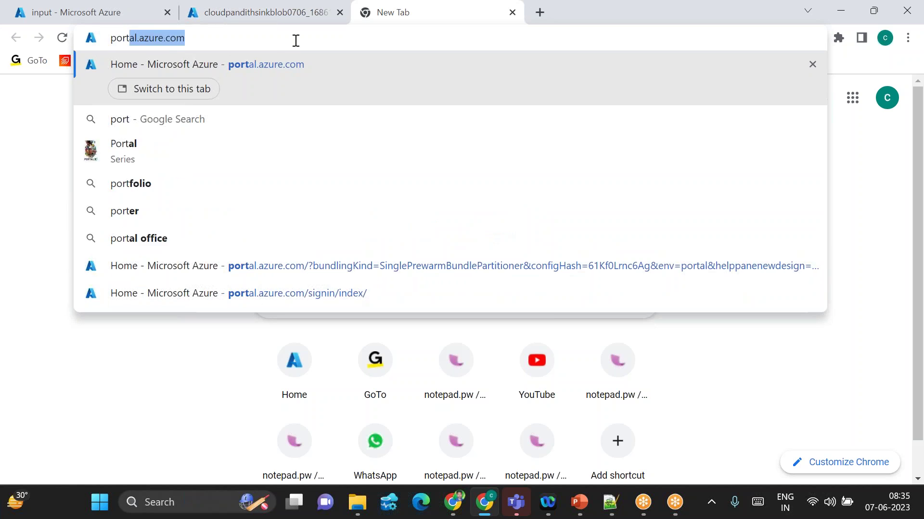
key(Return)
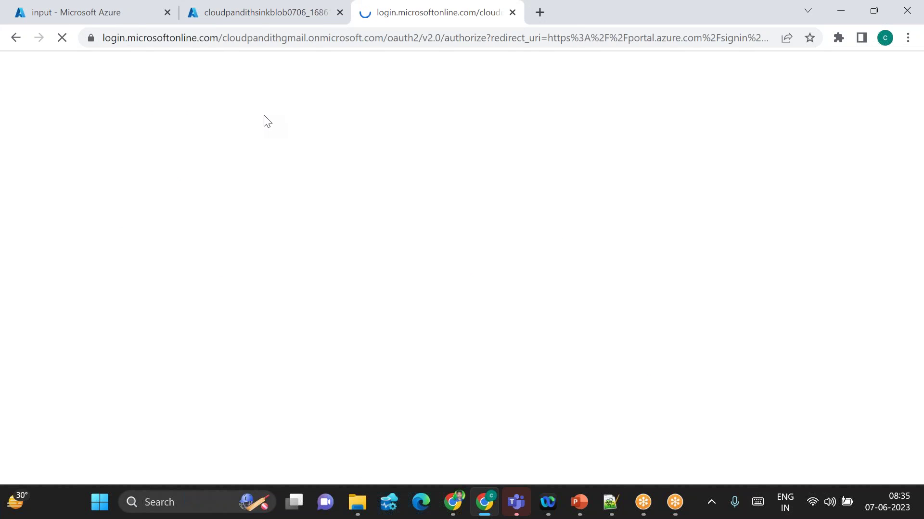
click(82, 11)
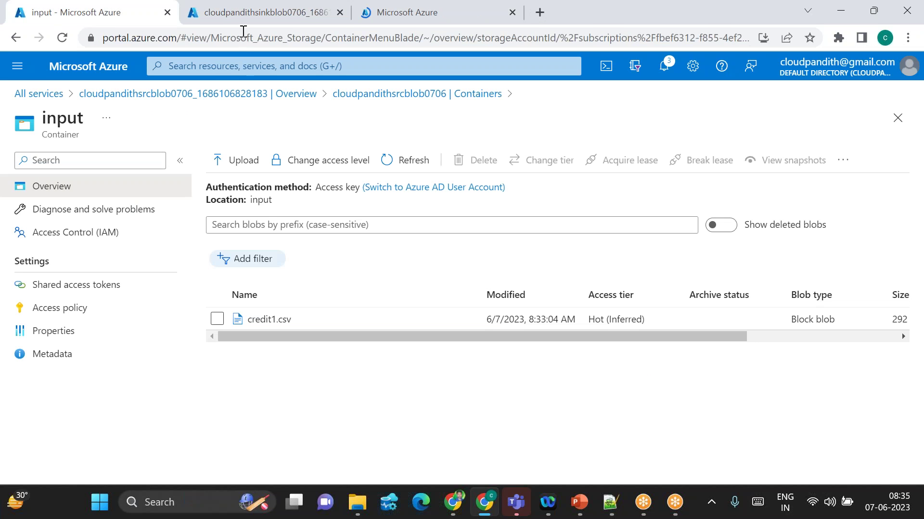
click(257, 11)
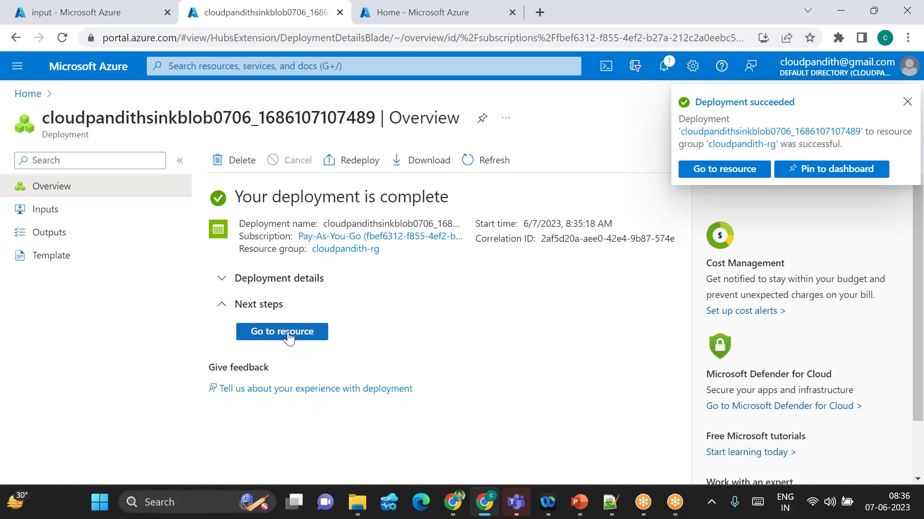
Open the newly deployed storage account and create a container named output in it.
click(288, 337)
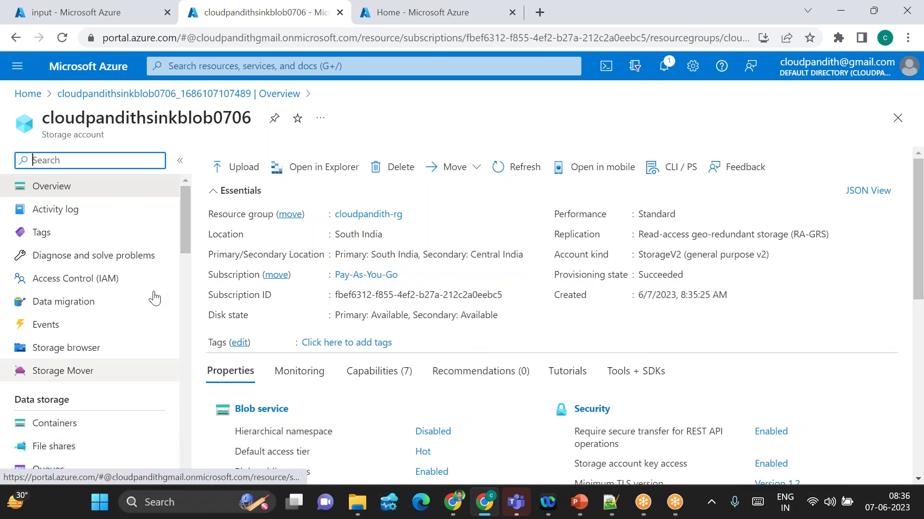
mouse_move(185, 200)
mouse_down()
mouse_move(185, 209)
mouse_move(183, 192)
mouse_up()
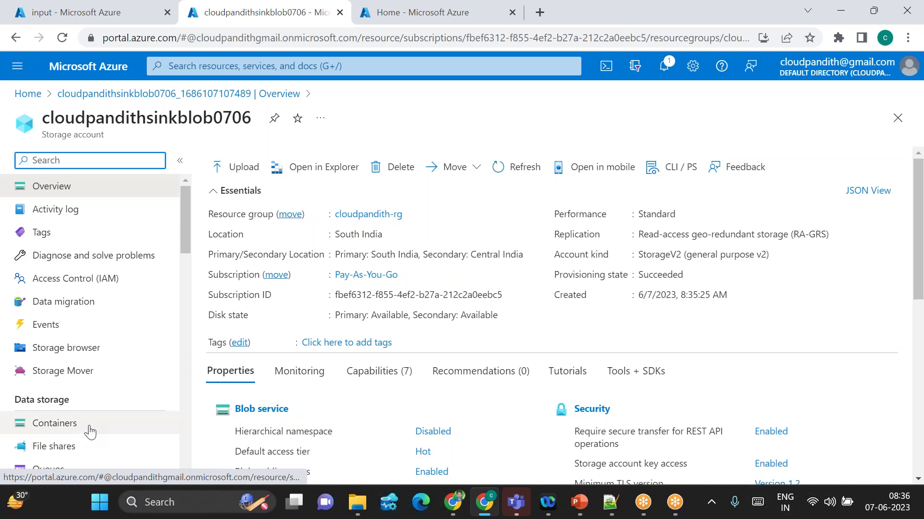
click(89, 430)
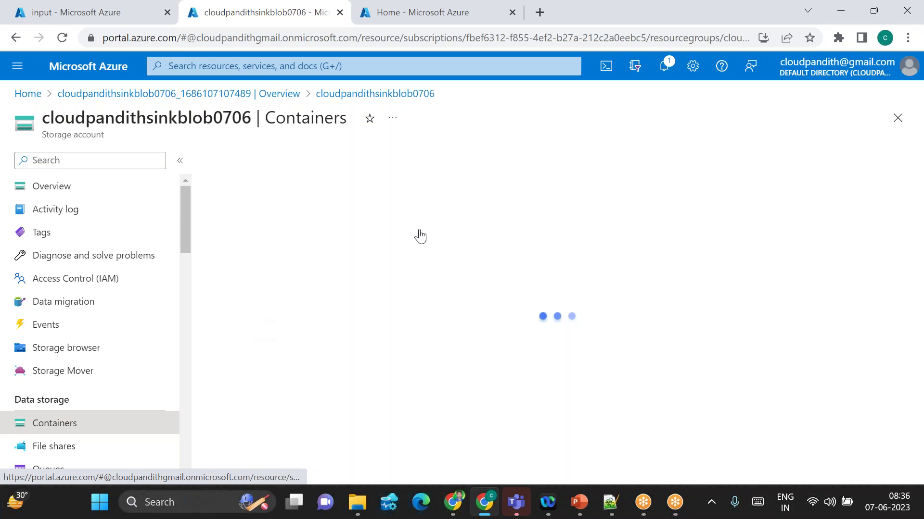
click(239, 162)
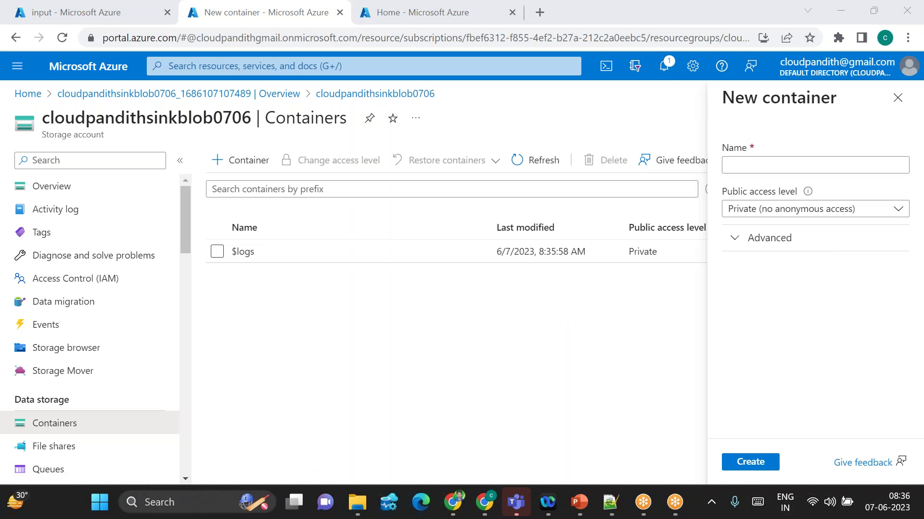
click(815, 165)
text(output)
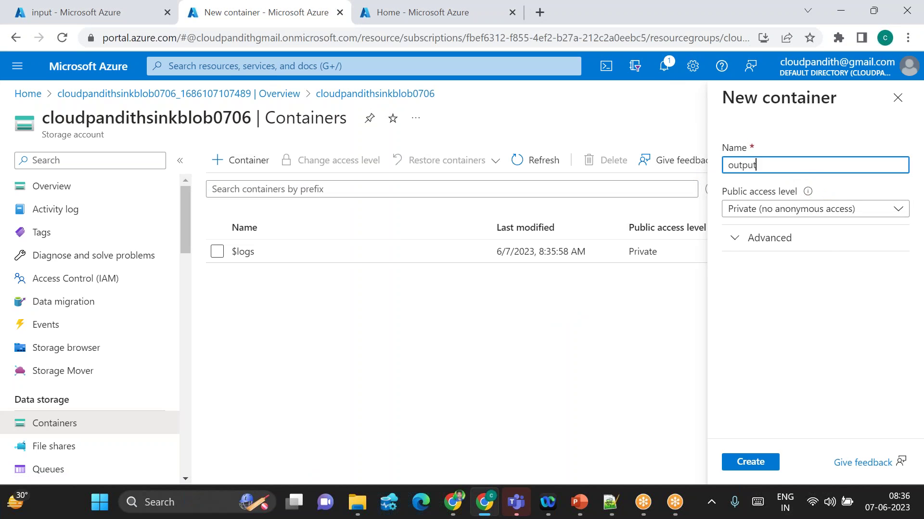
click(753, 462)
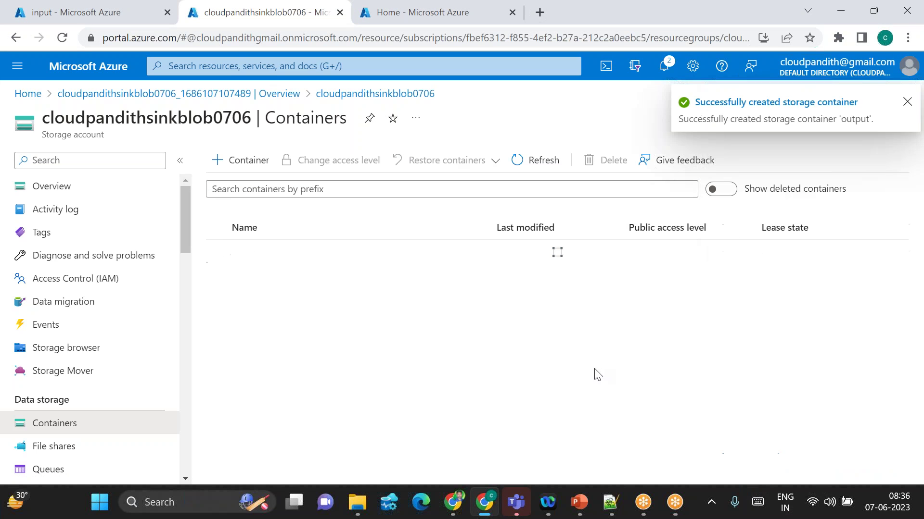
drag(595, 373, 360, 250)
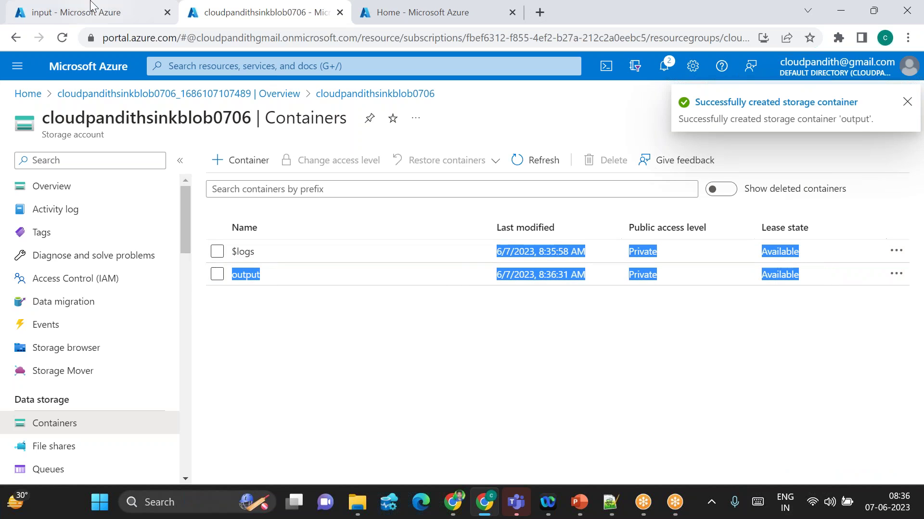
click(312, 351)
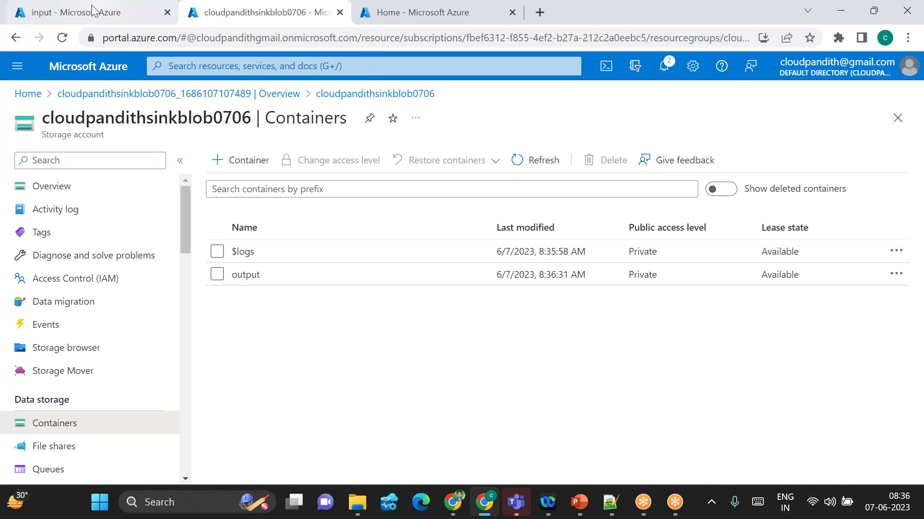
mouse_move(88, 13)
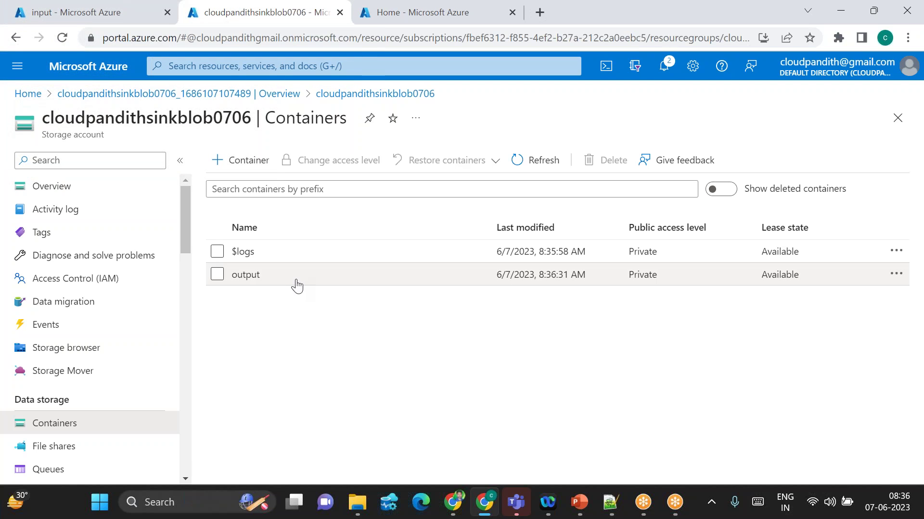
Open the Data factories service in the portal home tab and expand the portal's main navigation.
click(391, 24)
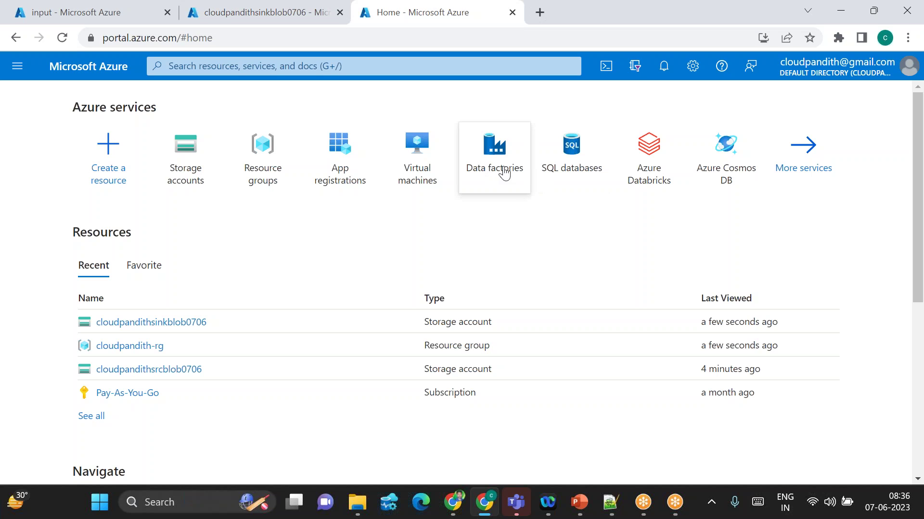
click(504, 172)
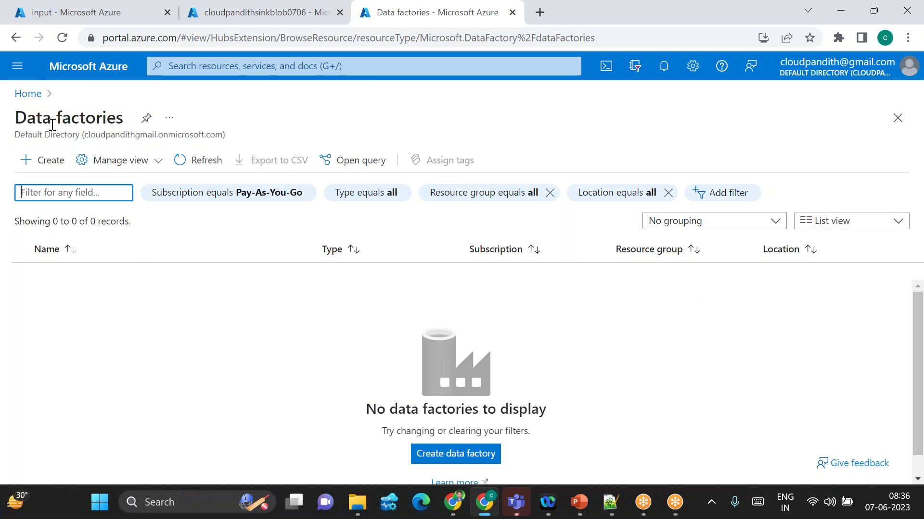
click(17, 66)
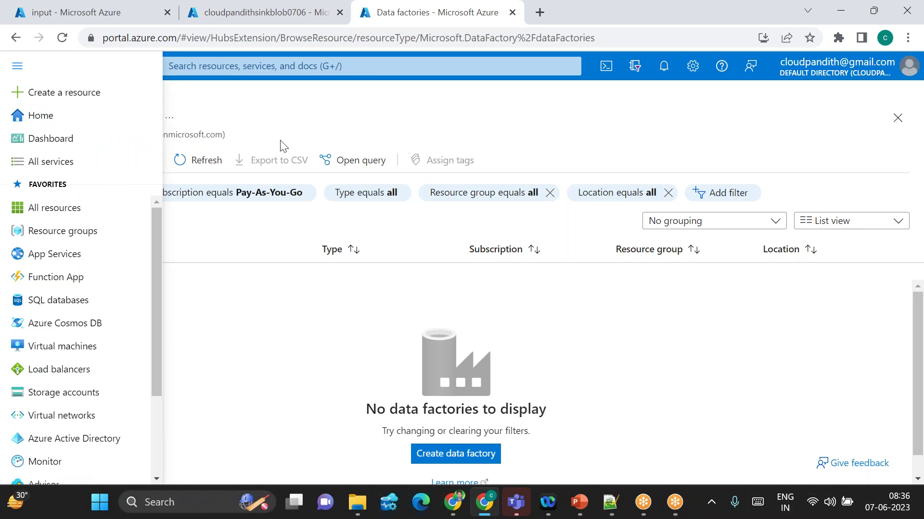
Open the Data factories service from the Analytics category of all services.
click(44, 172)
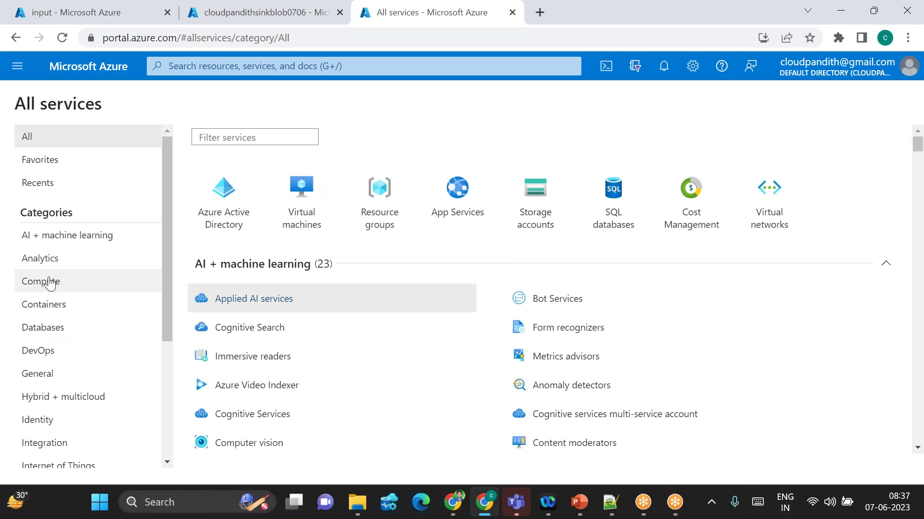
click(45, 260)
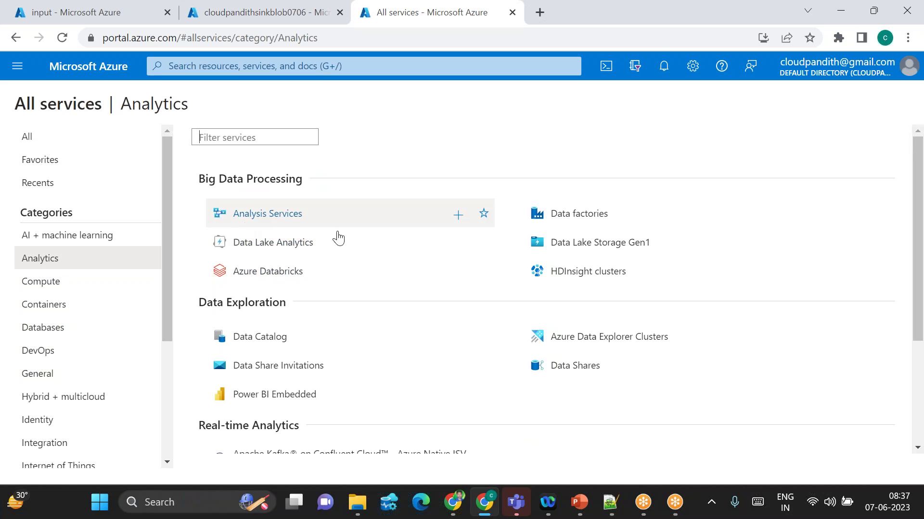
click(585, 213)
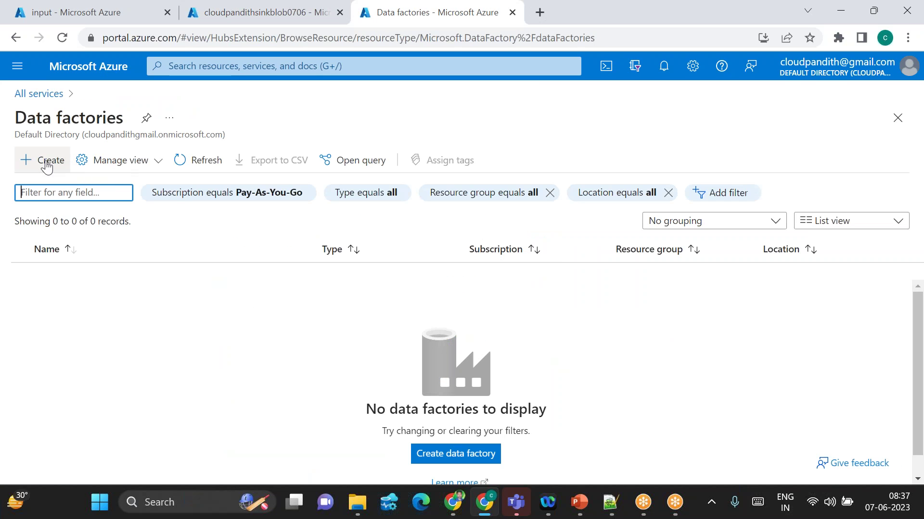
Search the portal for "data fac" and open the Data factories service.
click(246, 66)
text(data fac)
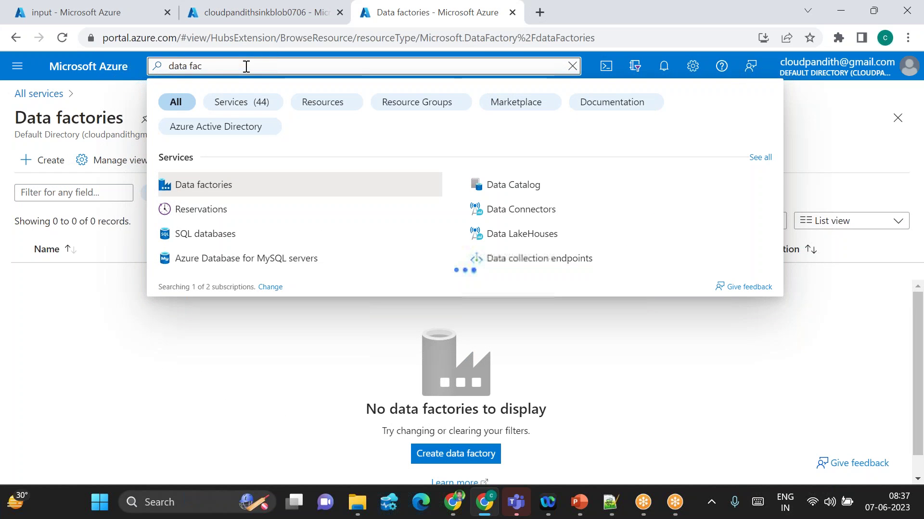
click(205, 192)
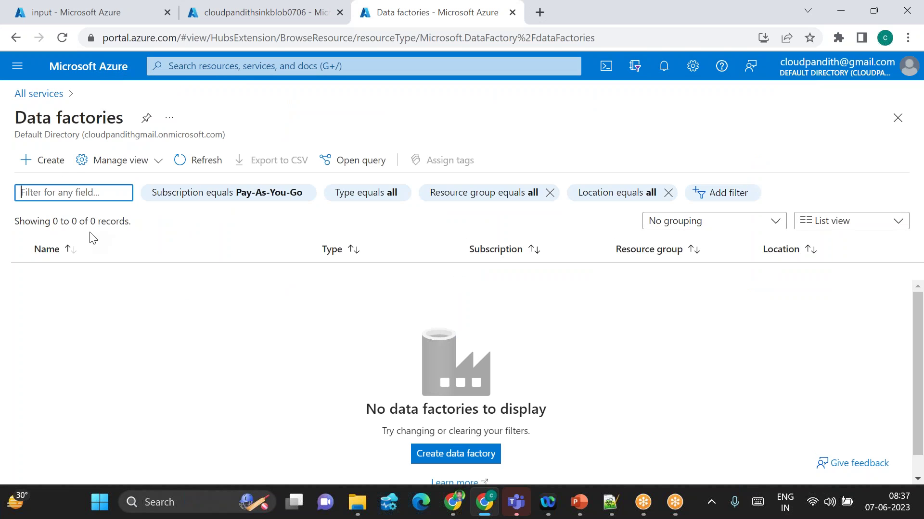
Start creating a data factory and assign it to the cloudpandith-rg resource group.
click(44, 163)
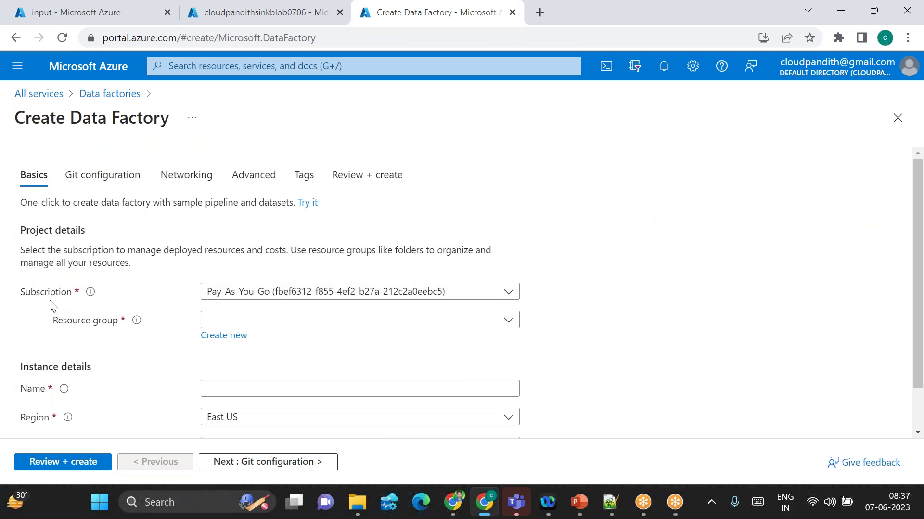
click(258, 321)
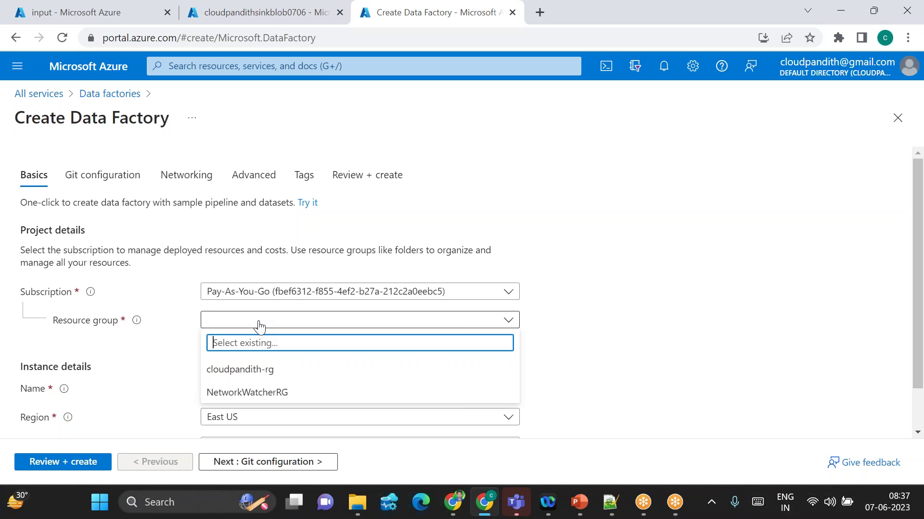
click(259, 370)
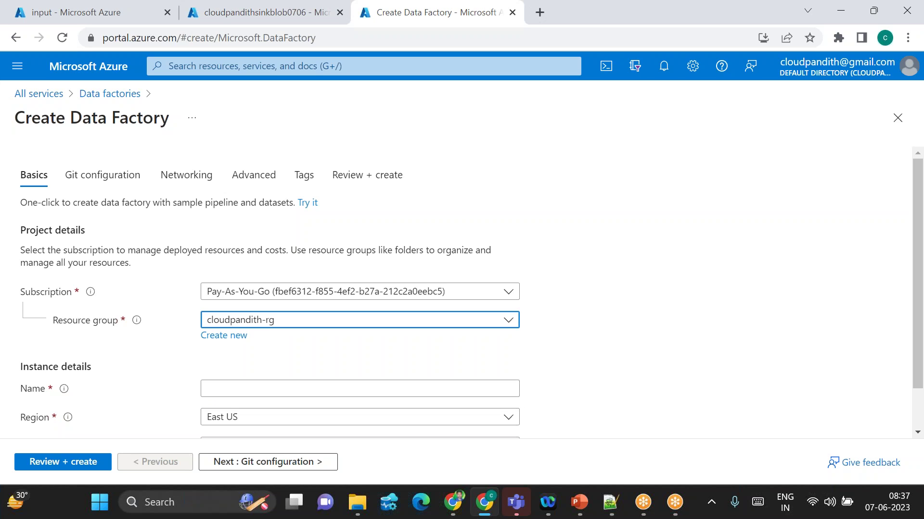
scroll(238, 370, down, 1)
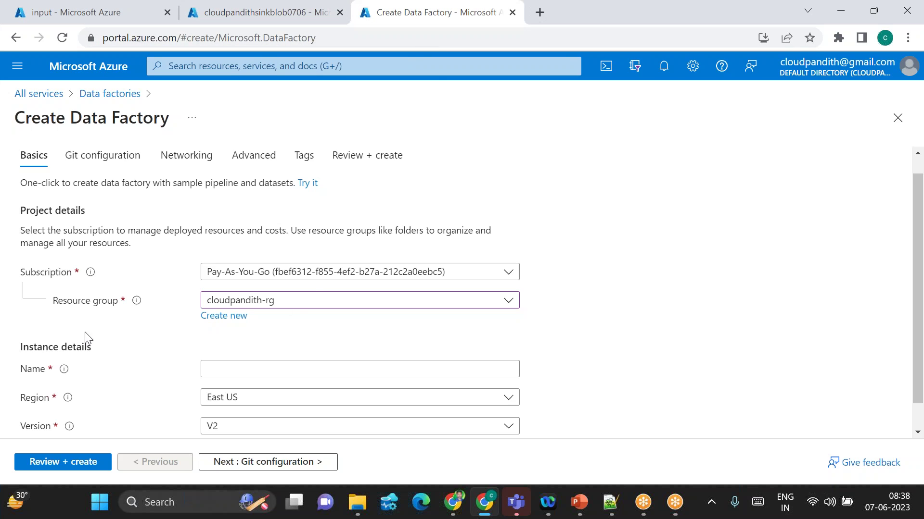
Try to name the data factory cloudpandithadfv20706.
click(219, 371)
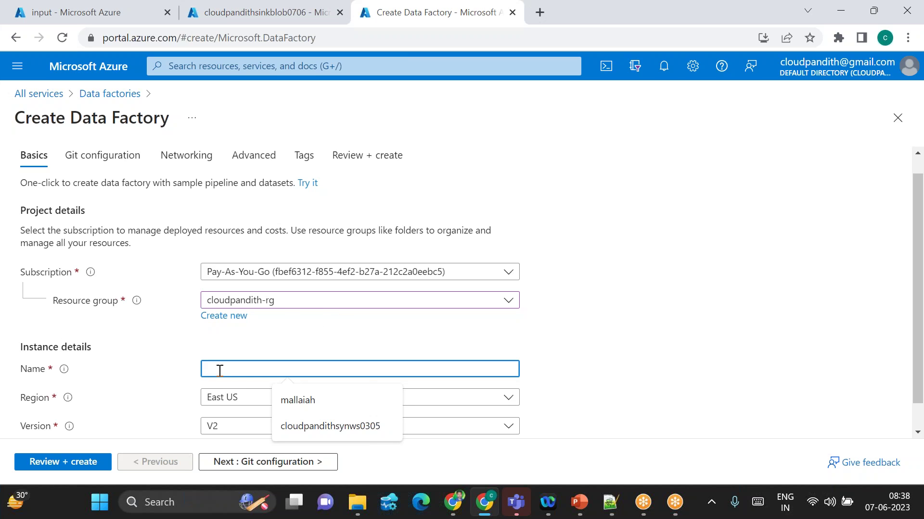
text(c)
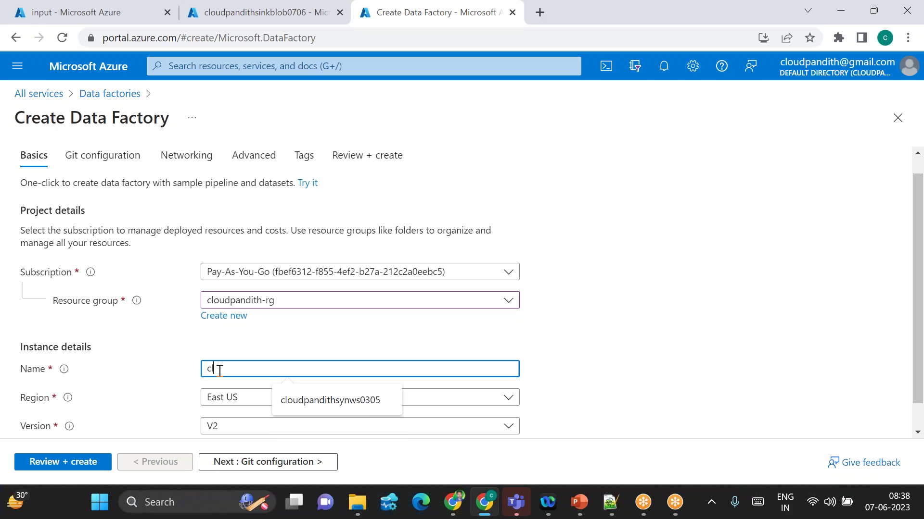
text(loudpandithadfv20706)
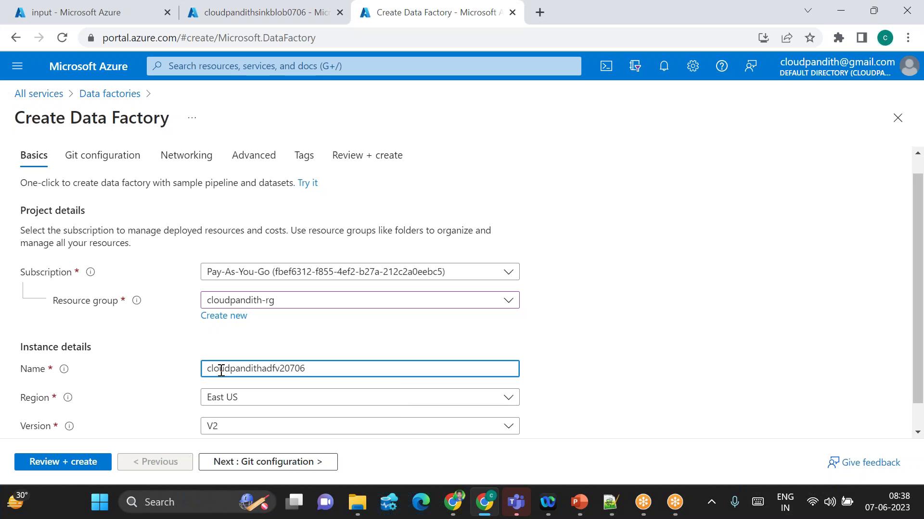
click(326, 339)
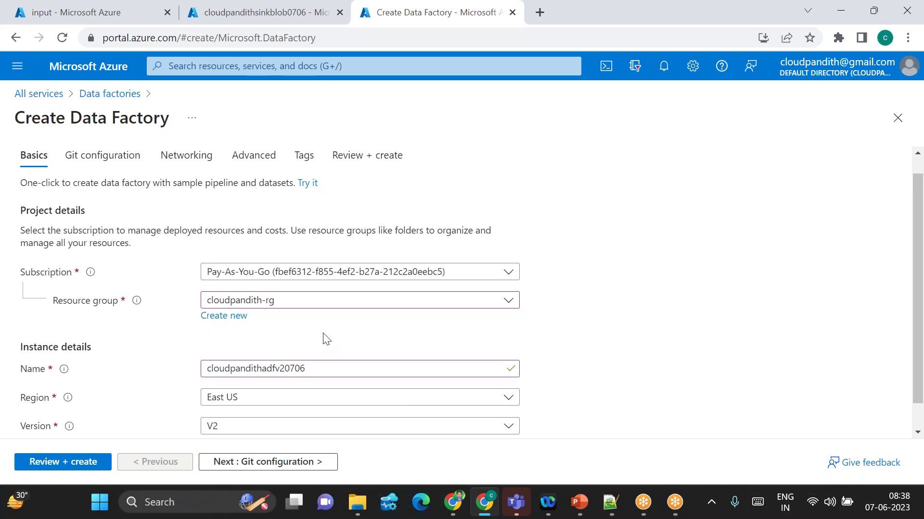
scroll(326, 339, down, 1)
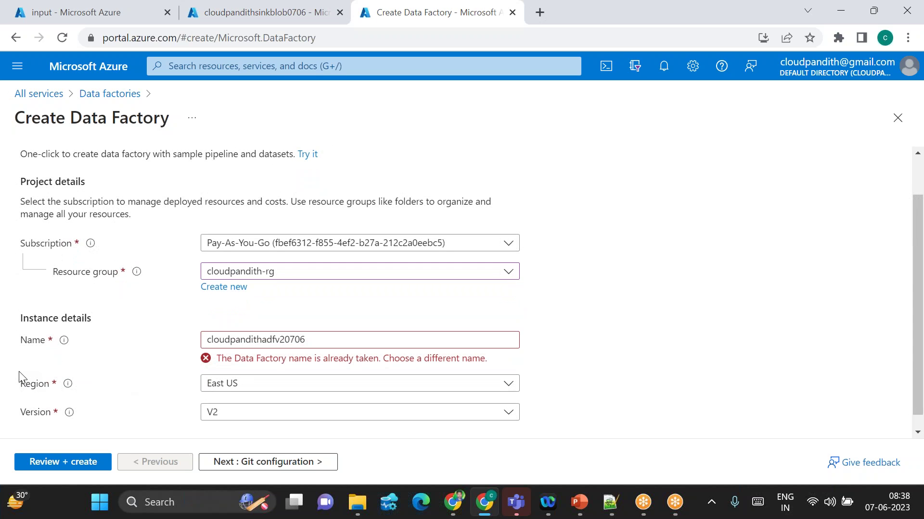
Change the data factory's name to cloudpandithadfv2062023 and choose East US as its region.
click(286, 340)
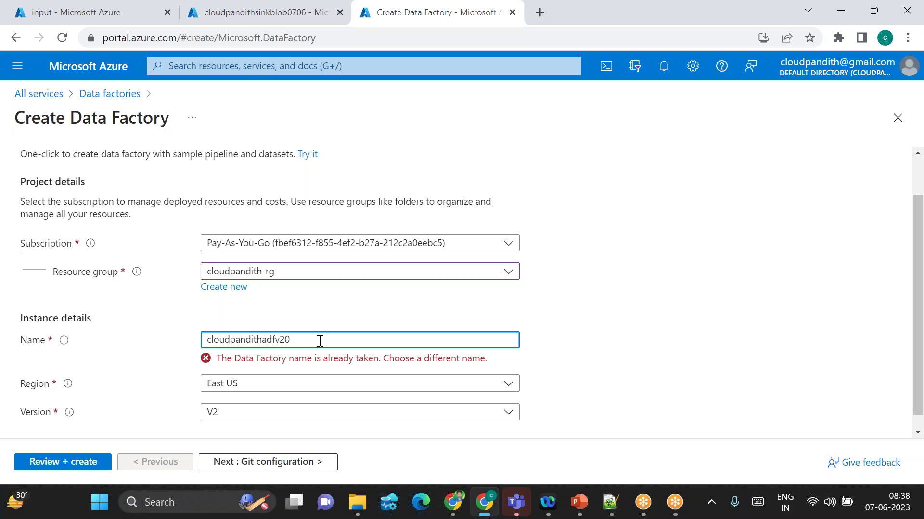
click(351, 328)
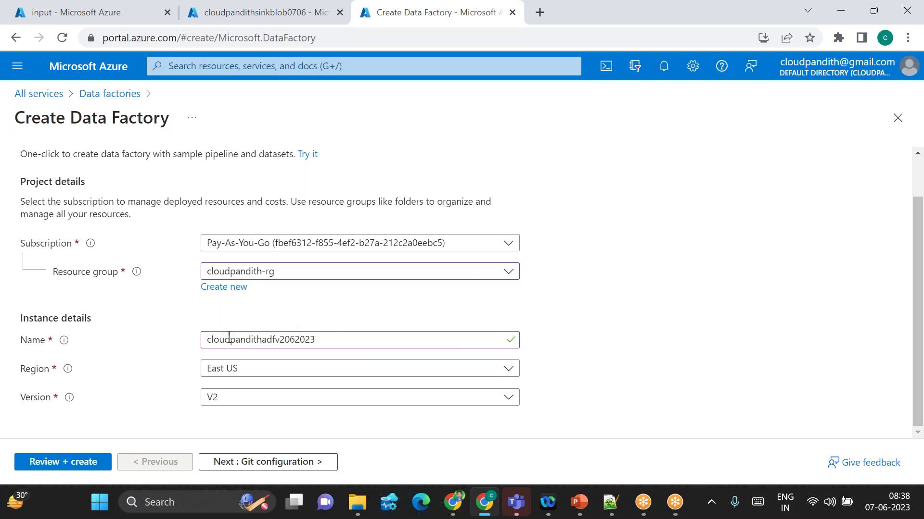
click(247, 373)
click(240, 371)
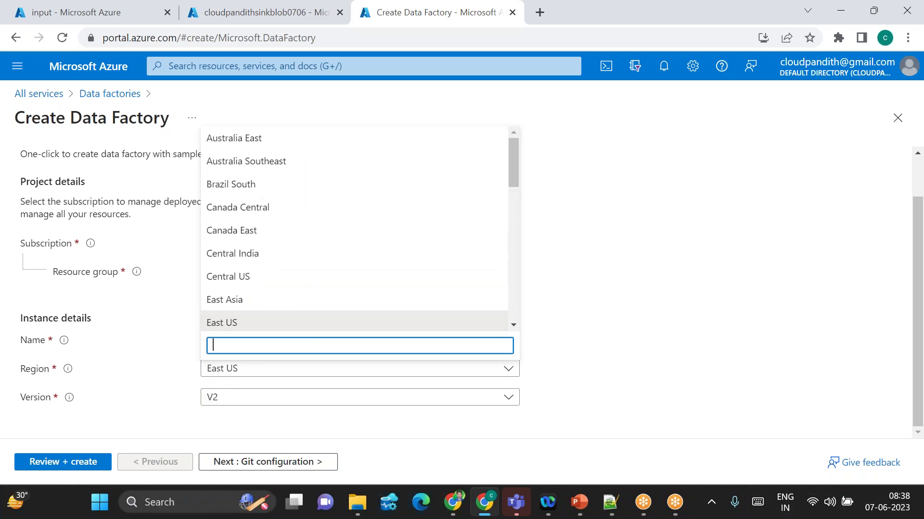
scroll(315, 273, down, 3)
scroll(314, 273, down, 8)
scroll(313, 273, up, 10)
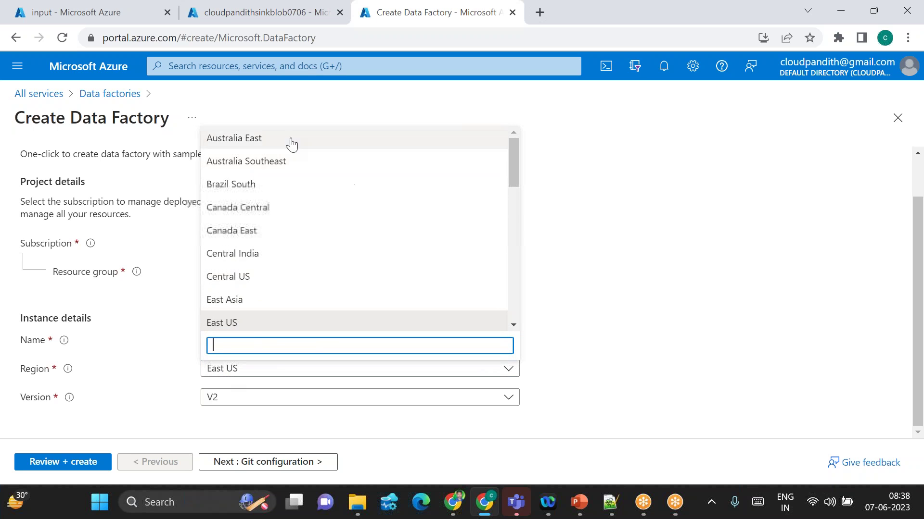
click(242, 328)
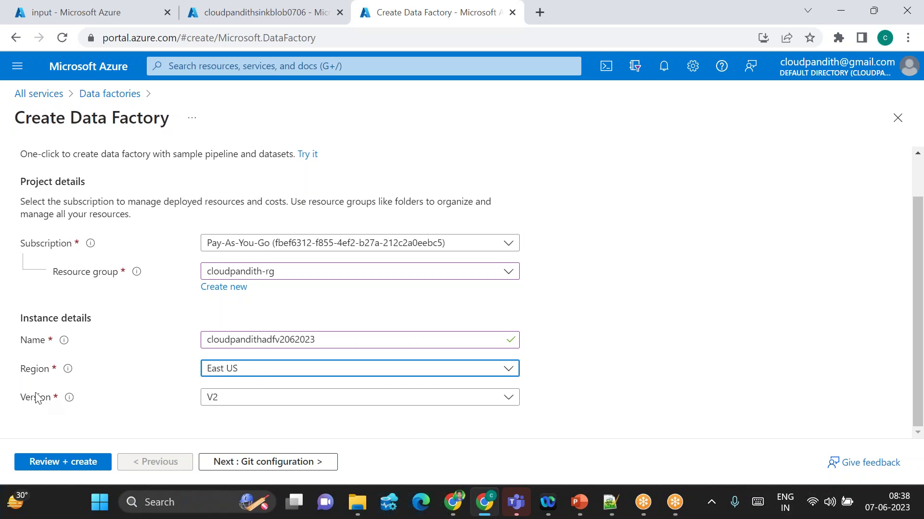
Choose V2 as the data factory's version and submit the factory for deployment.
click(227, 401)
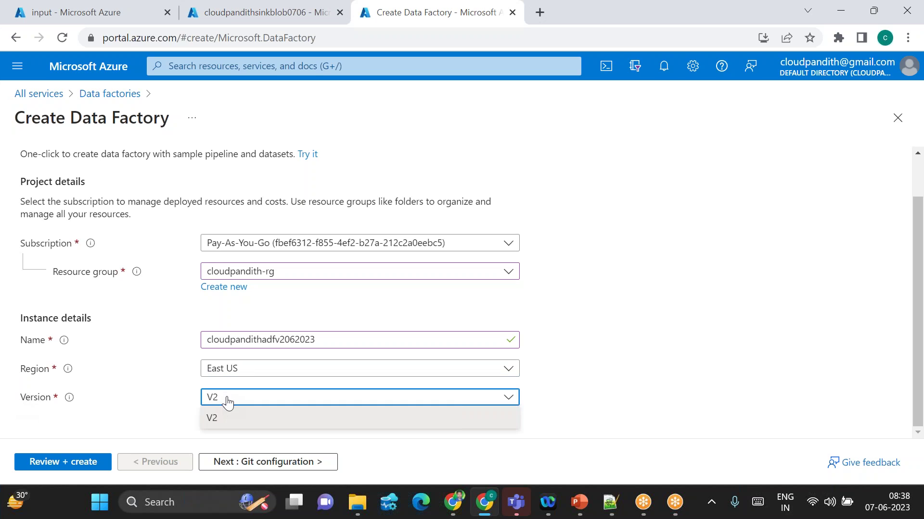
click(221, 422)
click(18, 400)
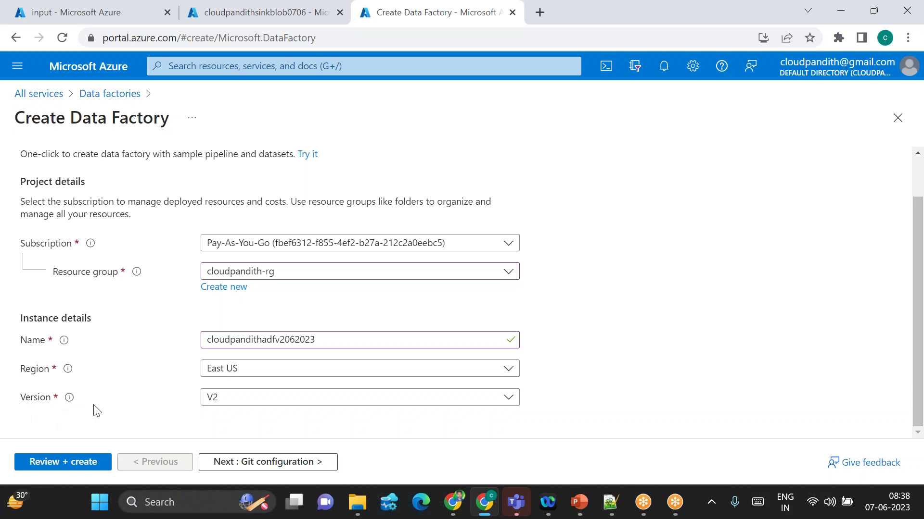
click(209, 399)
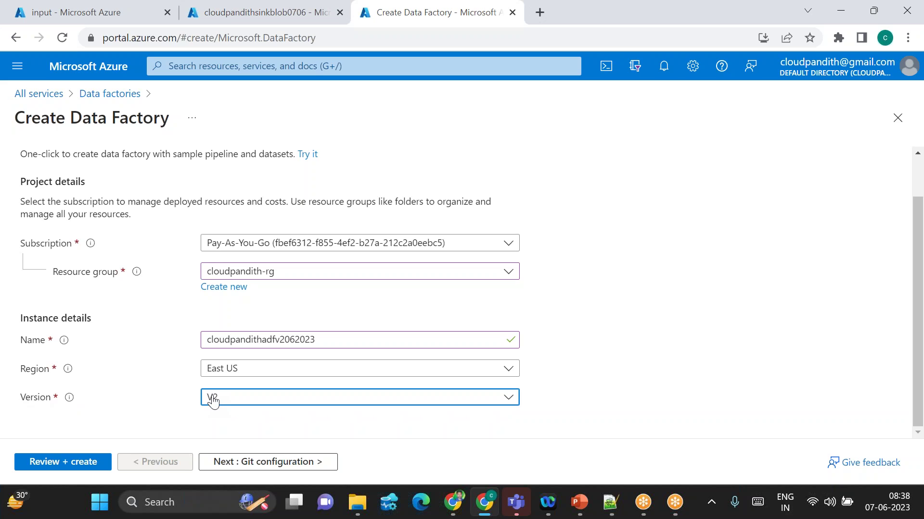
click(152, 419)
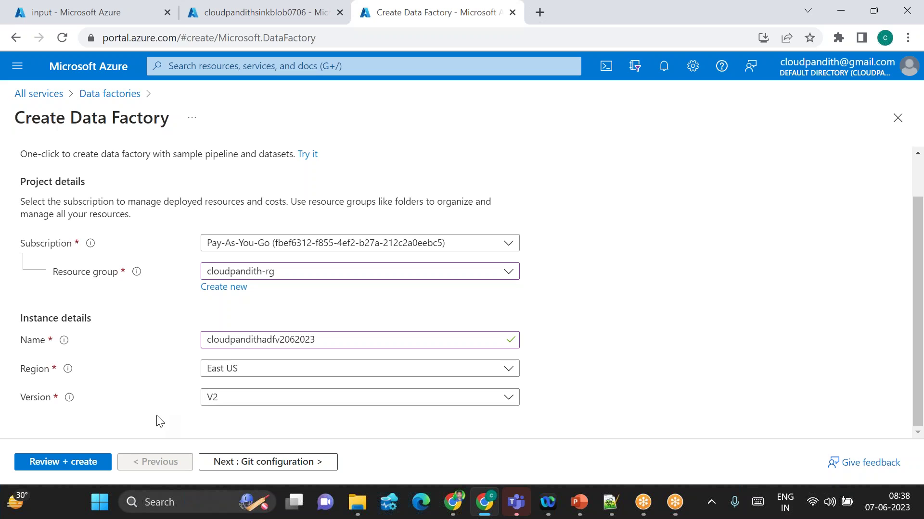
click(228, 405)
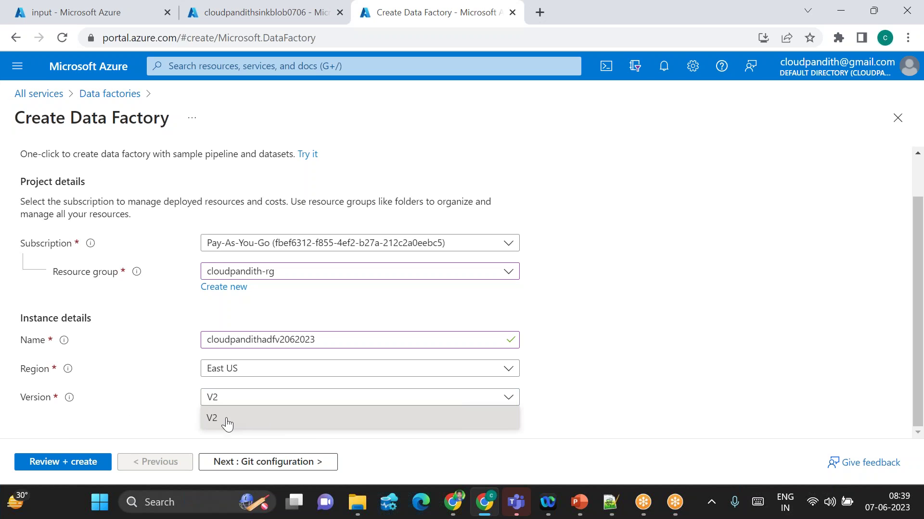
click(226, 422)
click(25, 404)
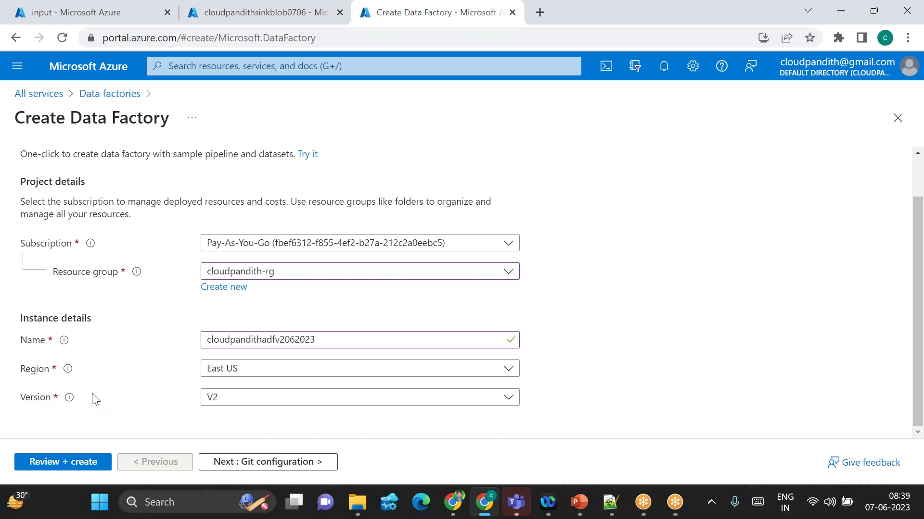
click(62, 463)
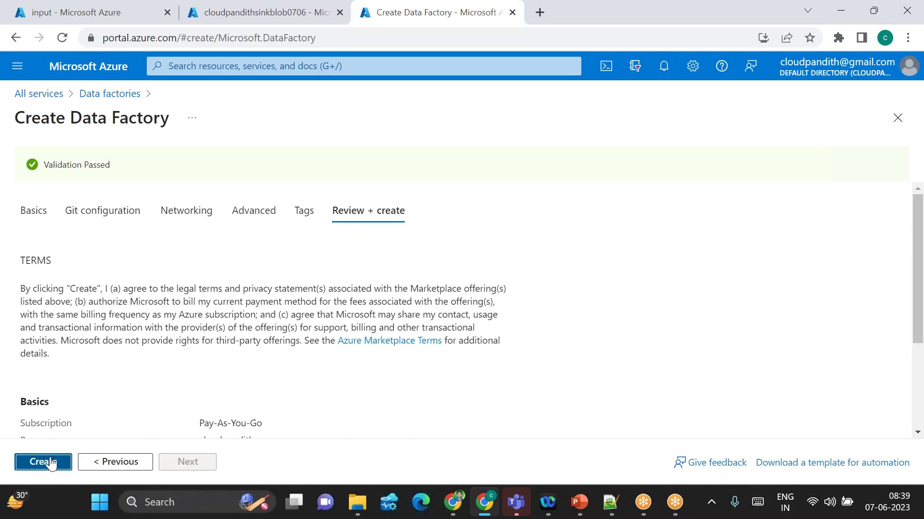
click(51, 463)
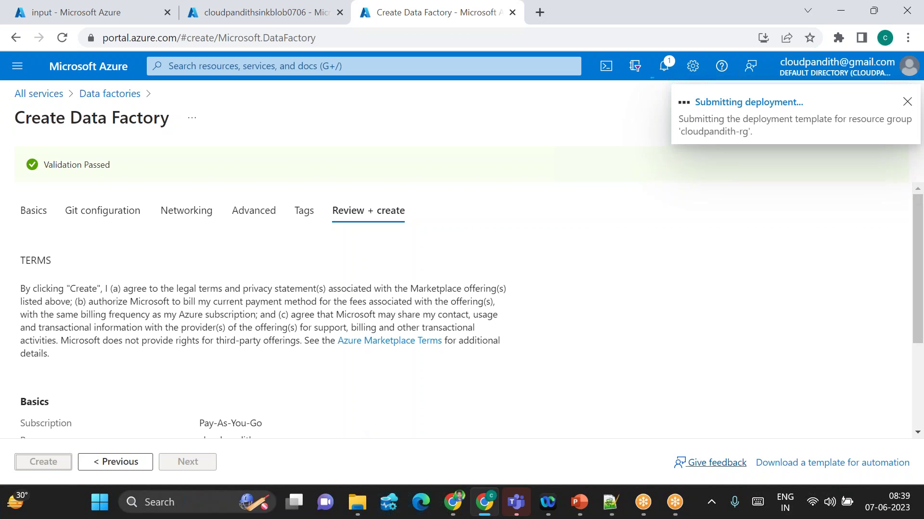
Find and open Paint through the Windows search.
click(175, 504)
text(paint)
key(Return)
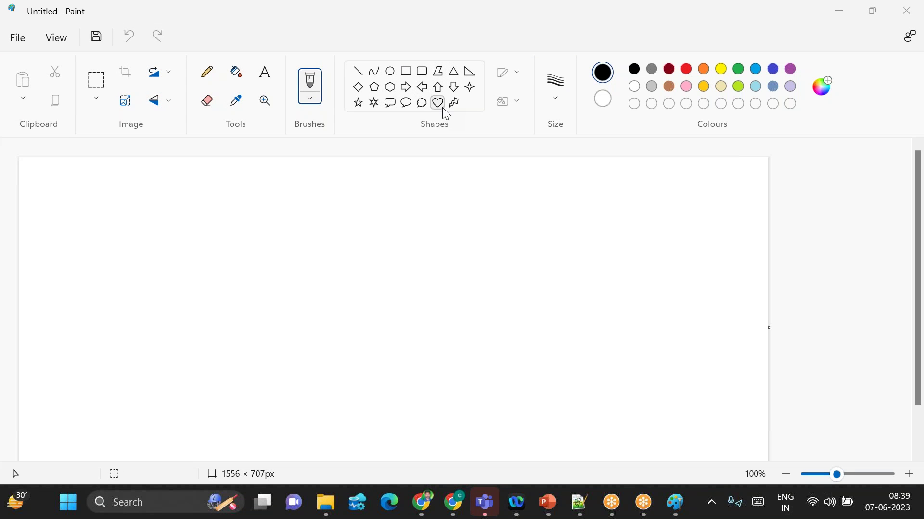
Draw two upright rounded rectangles, one near the canvas's left edge and one about 285 × 412 px on its right side.
click(423, 72)
drag(85, 203, 229, 430)
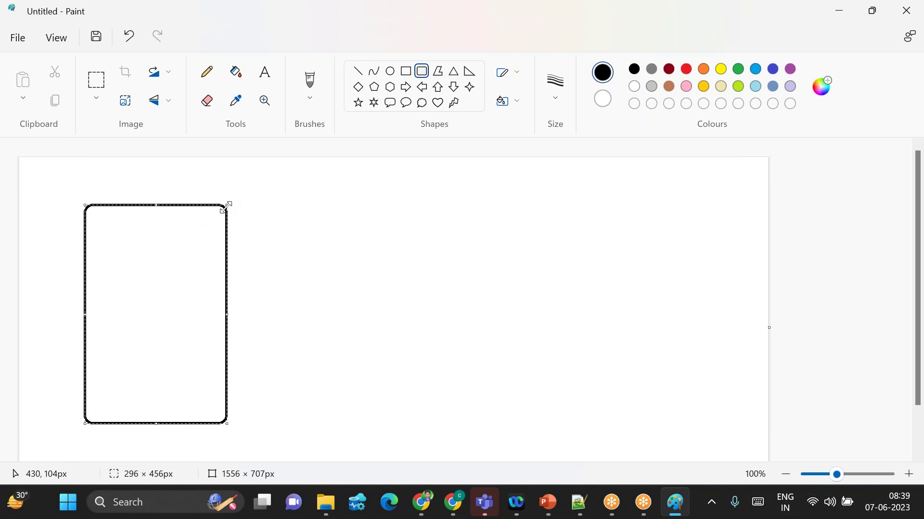
mouse_move(214, 206)
mouse_down()
mouse_move(200, 204)
mouse_move(206, 212)
mouse_up()
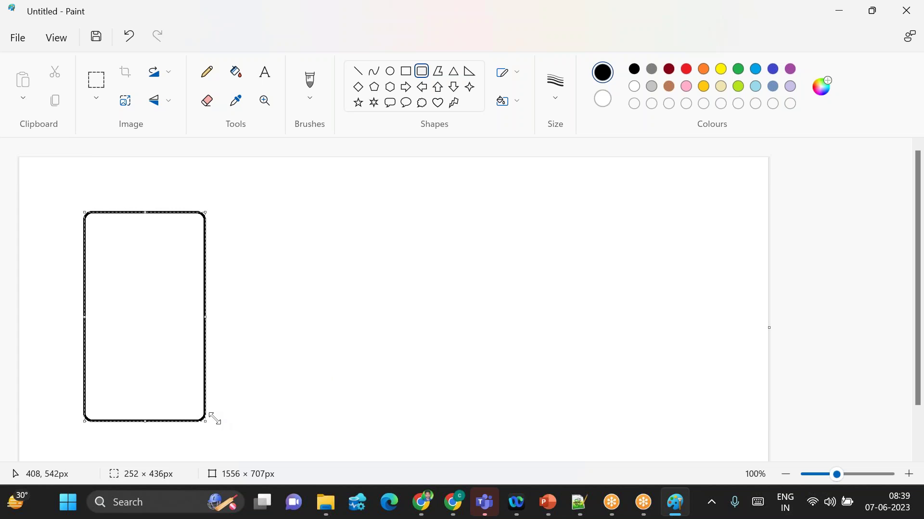
drag(202, 421, 183, 390)
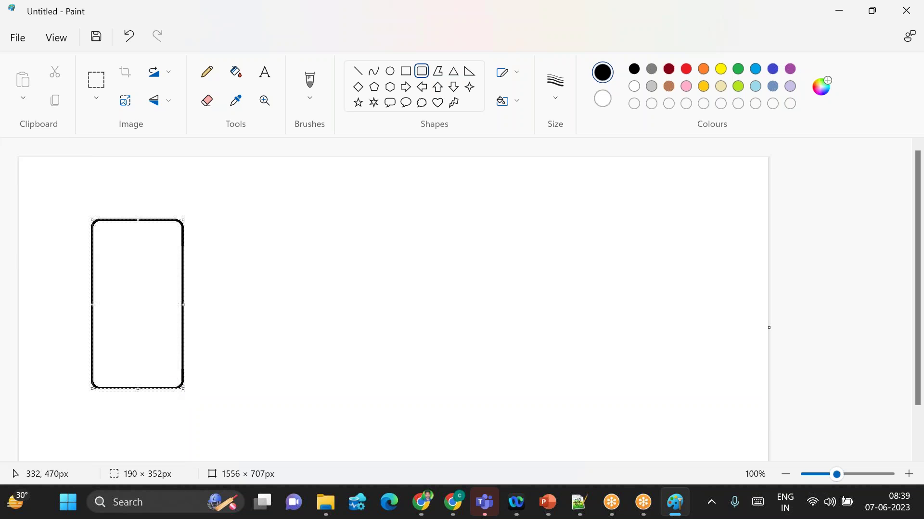
drag(120, 306, 84, 282)
drag(141, 363, 167, 375)
click(293, 344)
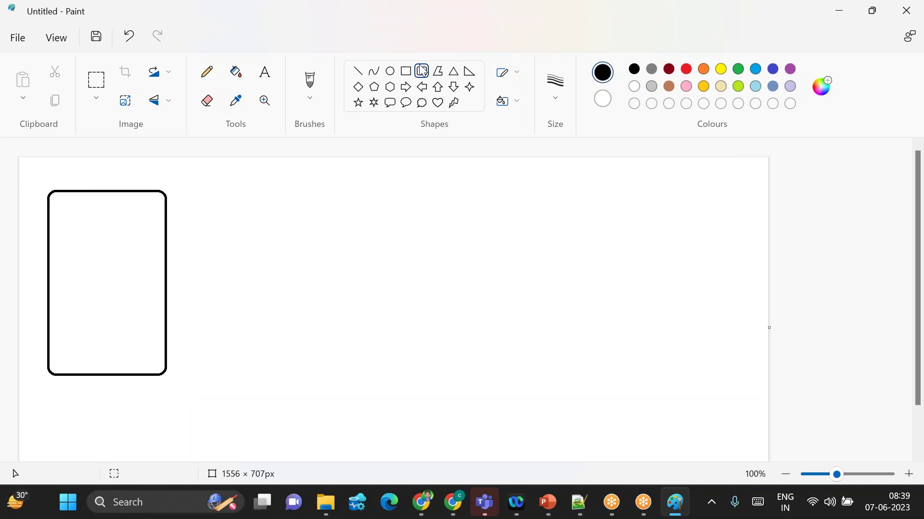
mouse_move(535, 180)
mouse_down()
mouse_move(686, 376)
mouse_move(656, 376)
mouse_move(672, 377)
mouse_up()
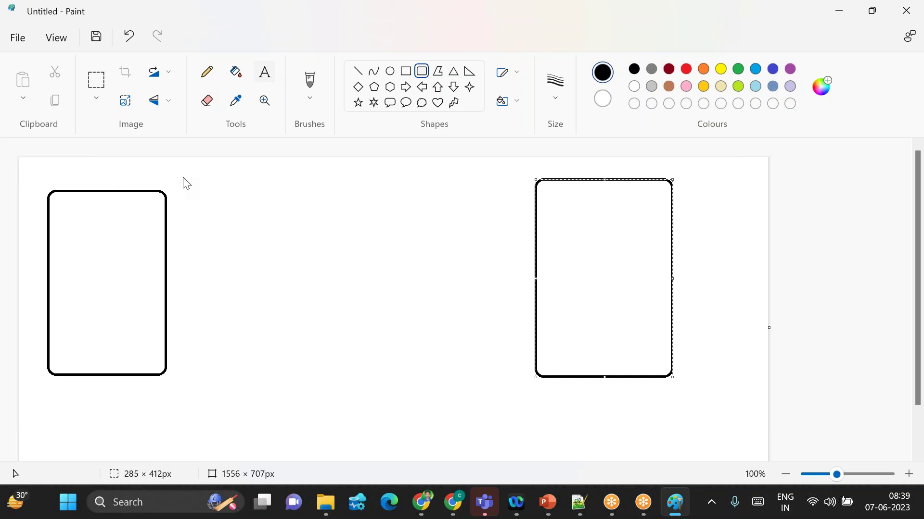
Add the text label "Src Mobile" above the left rectangle and "Sink Mobile" beside the right rectangle.
click(108, 172)
text(Mobile)
key(Home)
text(Src)
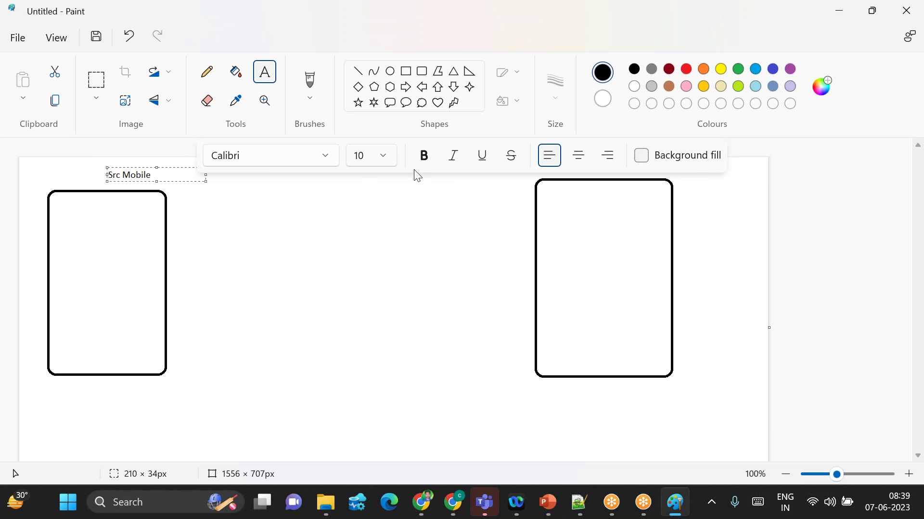
drag(697, 179, 743, 194)
text(Sink Mobile)
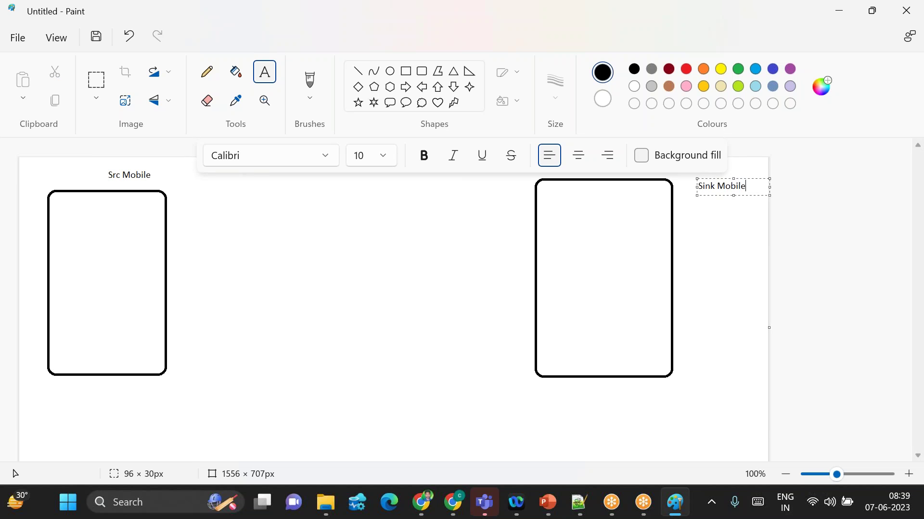
click(369, 252)
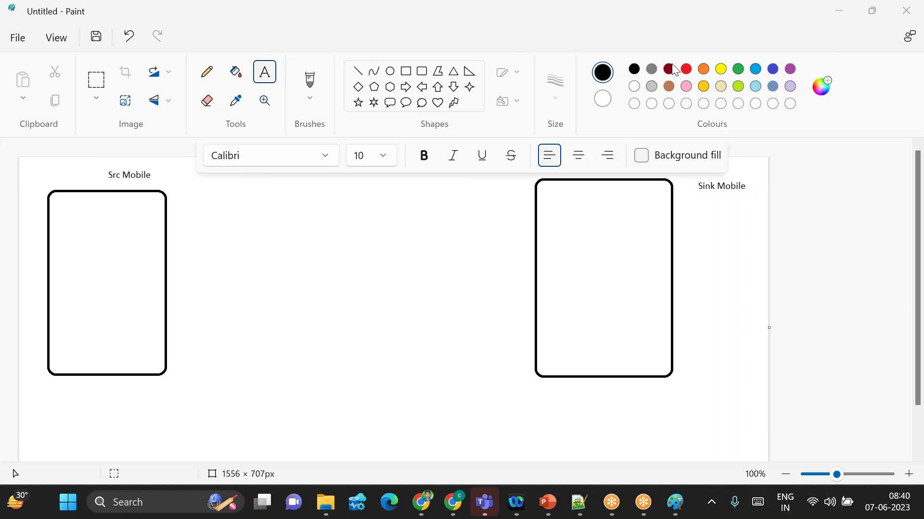
click(321, 277)
click(165, 291)
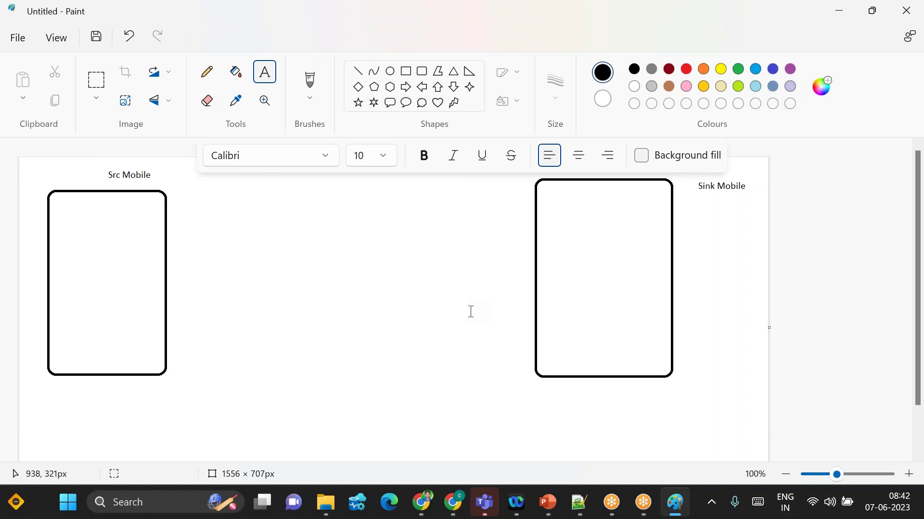
click(488, 216)
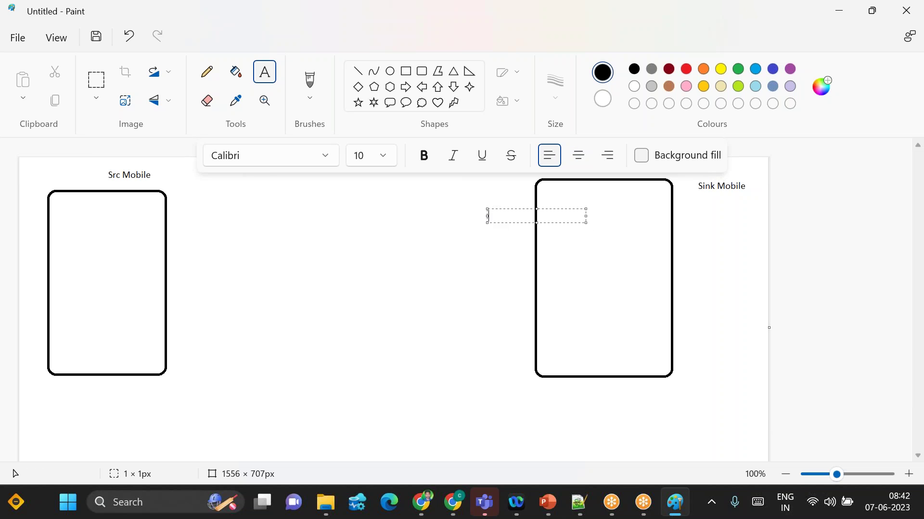
Draw a block arrow whose tip points left onto the right edge of the Src Mobile rectangle.
click(422, 87)
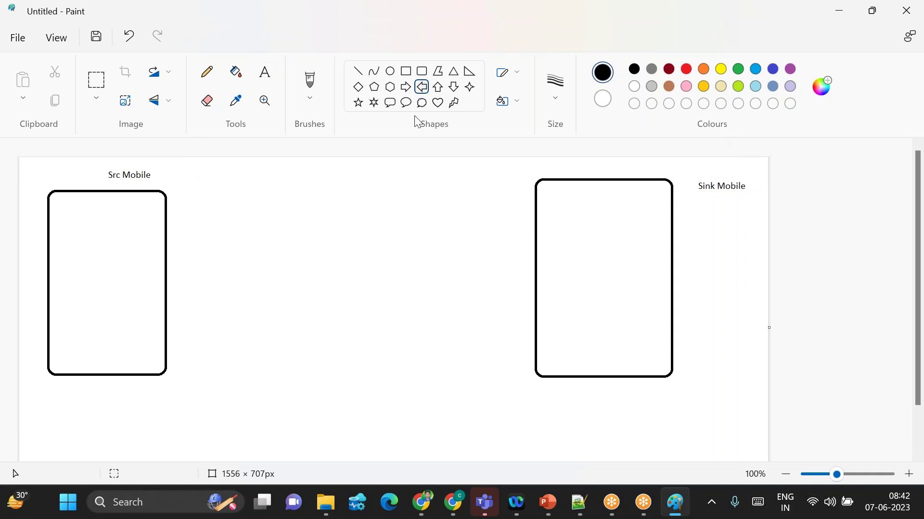
drag(264, 260, 166, 277)
click(230, 321)
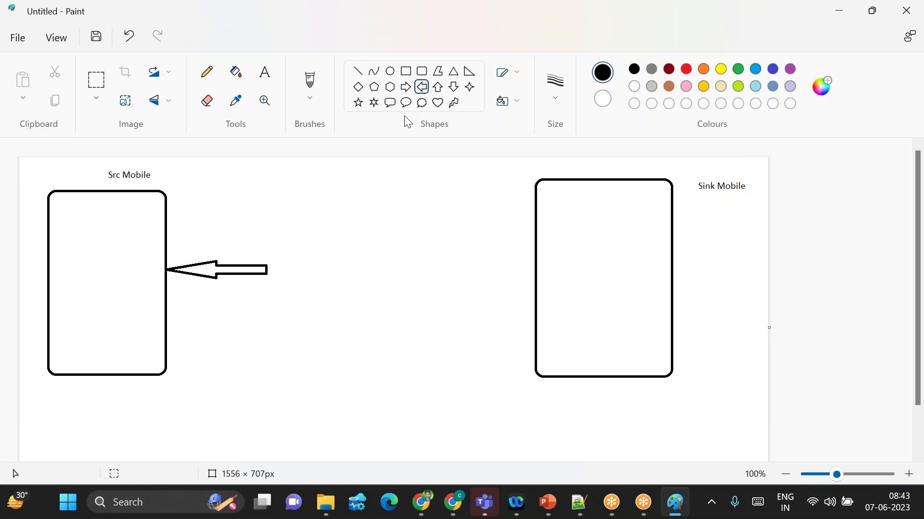
Add the text label "1. Connection" below the arrow at the Src Mobile rectangle.
click(264, 72)
click(226, 280)
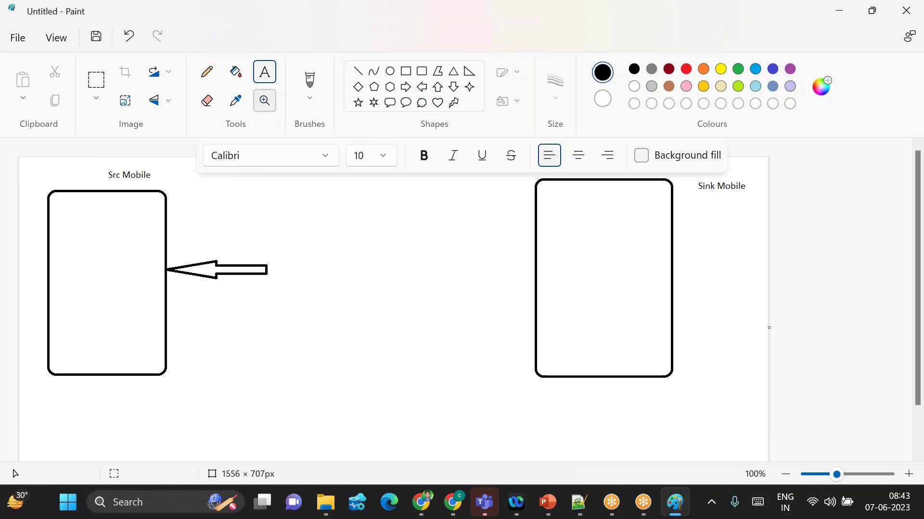
drag(196, 287, 294, 309)
text(Connecti)
text(on)
text(1.)
click(470, 389)
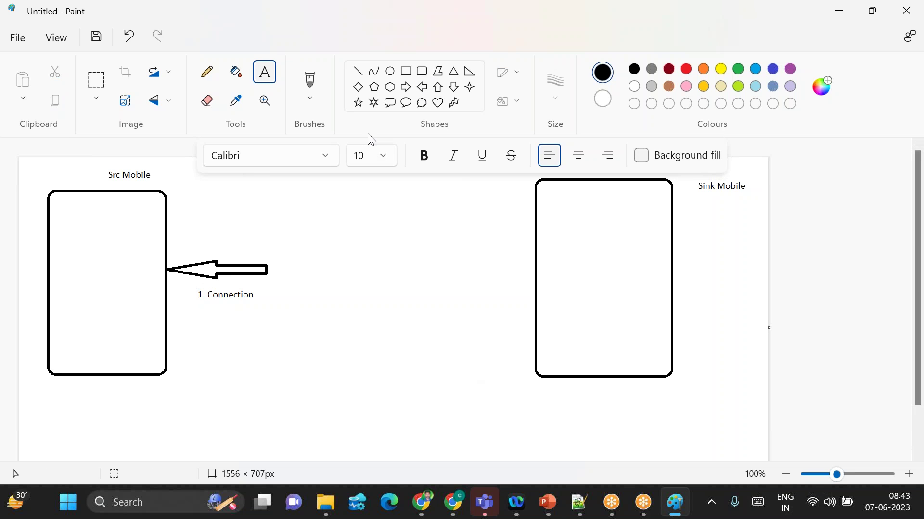
Draw a second left-pointing block arrow just above the first one beside the Src Mobile rectangle.
click(427, 88)
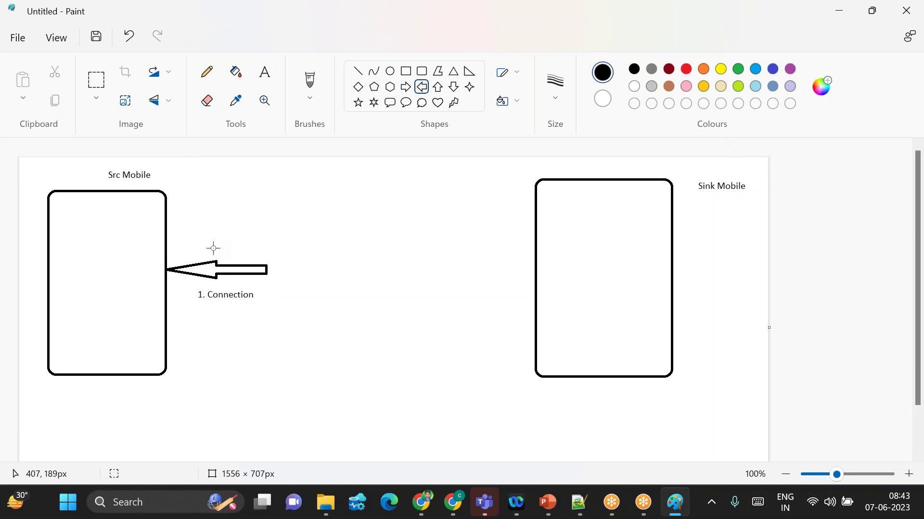
drag(202, 239, 290, 269)
click(321, 294)
Add the text label "2. Selection of application/photos" above the upper left-pointing arrow, clear of its outline.
click(265, 72)
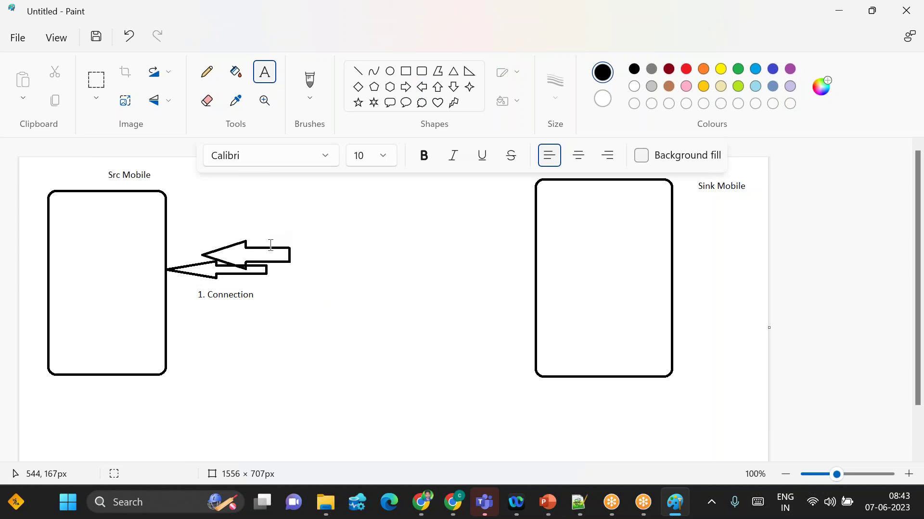
drag(223, 223, 336, 239)
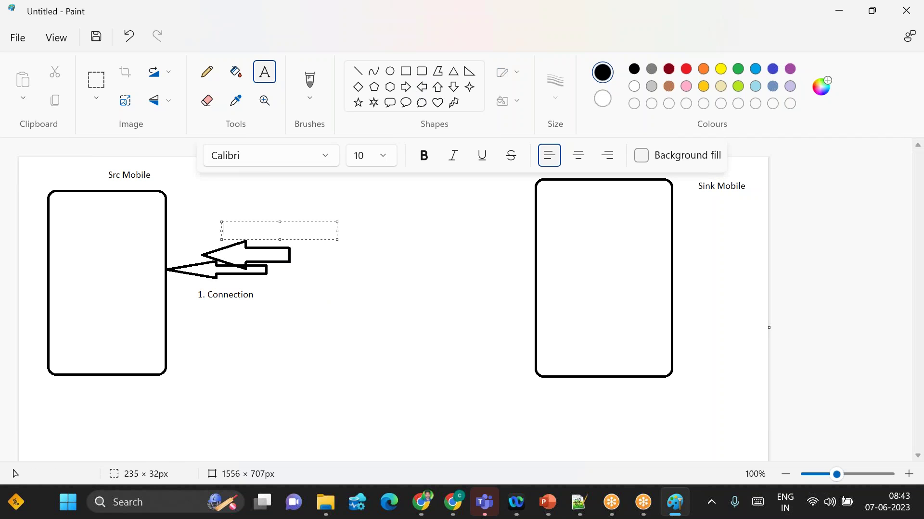
text(2. Selection of application/photos)
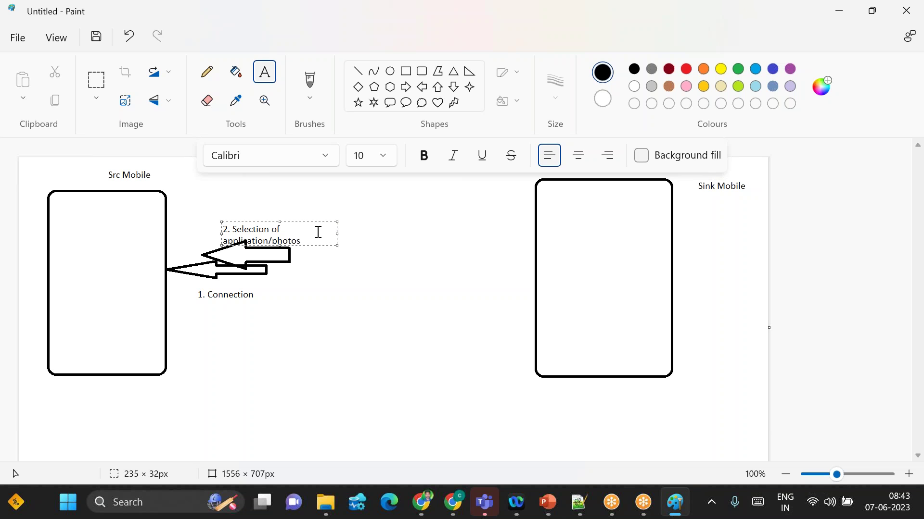
drag(222, 223, 204, 217)
click(310, 282)
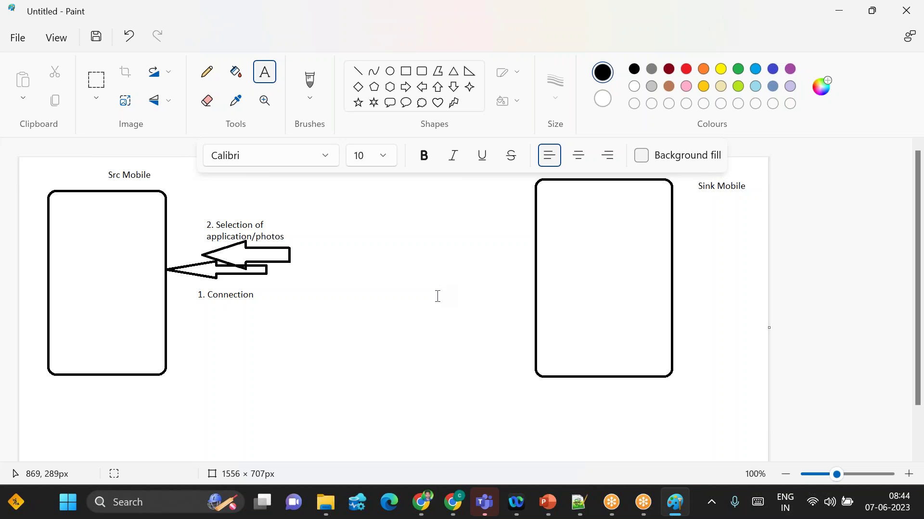
Draw a five-pointed star immediately to the right of the left-pointing arrows.
click(360, 107)
mouse_move(301, 232)
mouse_down()
mouse_move(310, 249)
mouse_move(368, 284)
mouse_up()
drag(304, 232, 294, 217)
click(421, 351)
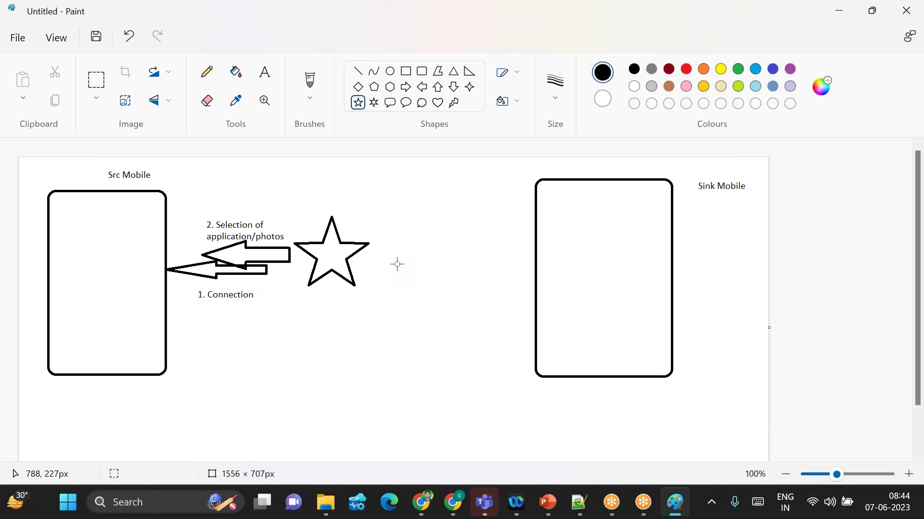
Draw a right-pointing block arrow of about 182 × 43 px that touches the left edge of the Sink Mobile rectangle.
click(407, 88)
drag(478, 262, 534, 278)
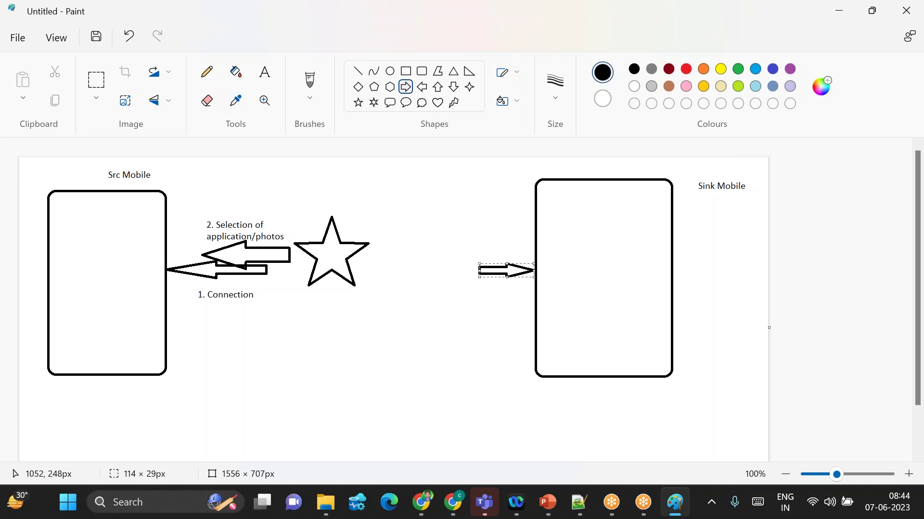
drag(474, 264, 445, 258)
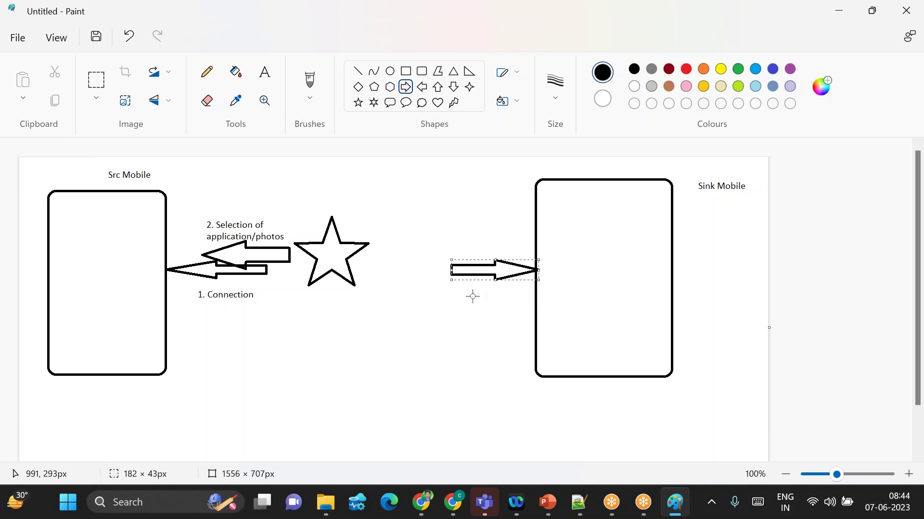
Try to add a two-line label reading "3. Task/Activity" and "Copy Activity" above the star.
click(263, 73)
drag(292, 195, 410, 216)
text(3. T)
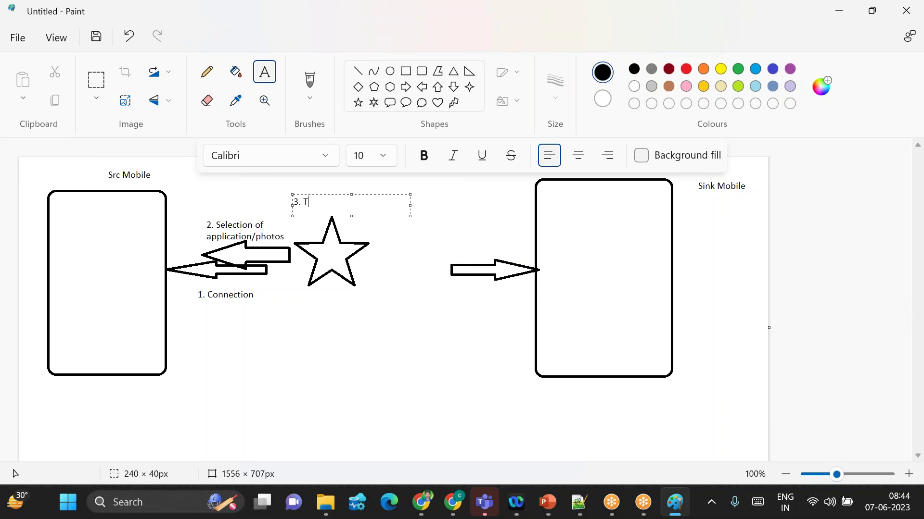
text(ask/aCGTIVIT)
key(BackSpace)
key(BackSpace)
key(BackSpace)
key(BackSpace)
key(BackSpace)
key(BackSpace)
key(BackSpace)
key(BackSpace)
text(Activity)
key(ctrl+a)
text(Cony Activity)
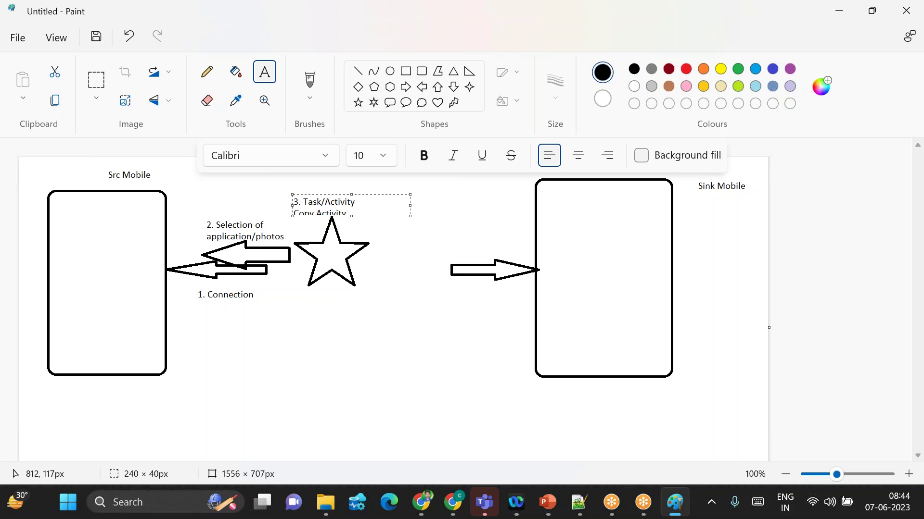
click(347, 217)
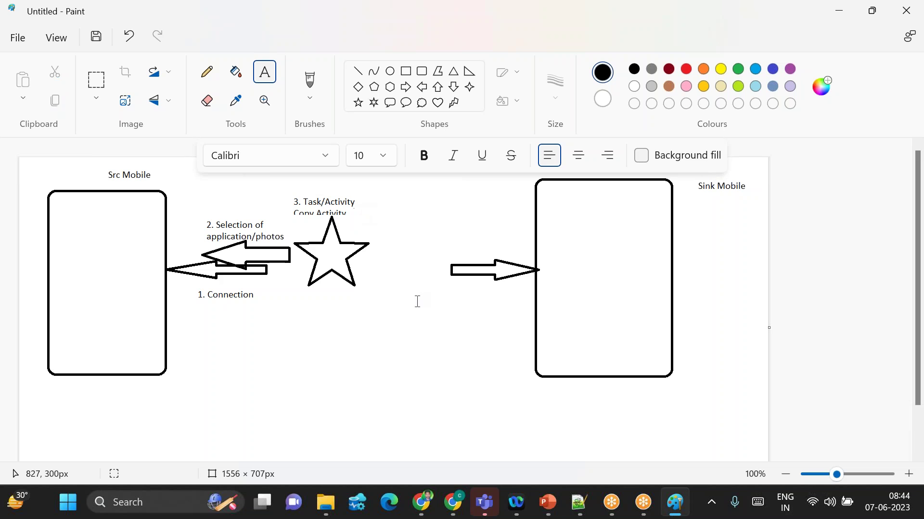
key(ctrl+z)
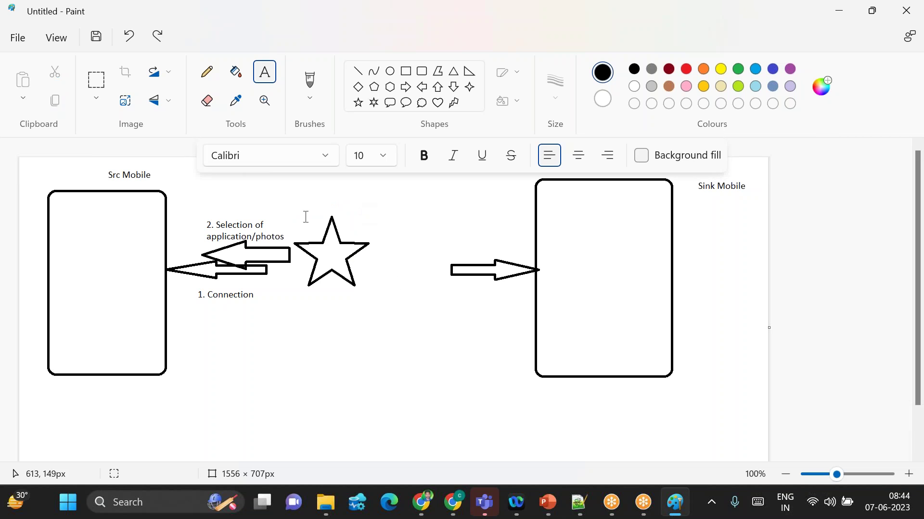
Add a two-line label above the star reading "3. Activity/Task" and "Copy Acitivty".
drag(299, 193, 402, 218)
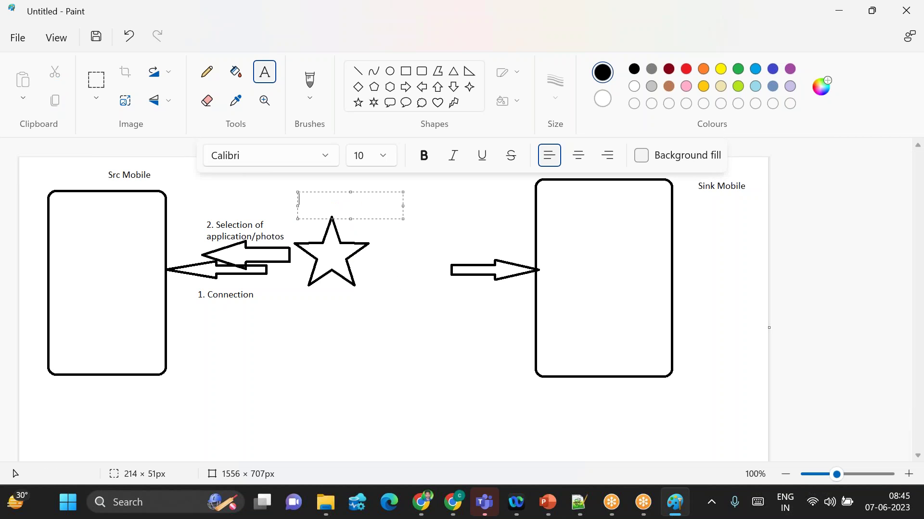
text(3. Activity/Task)
key(Return)
text(Copy Ac)
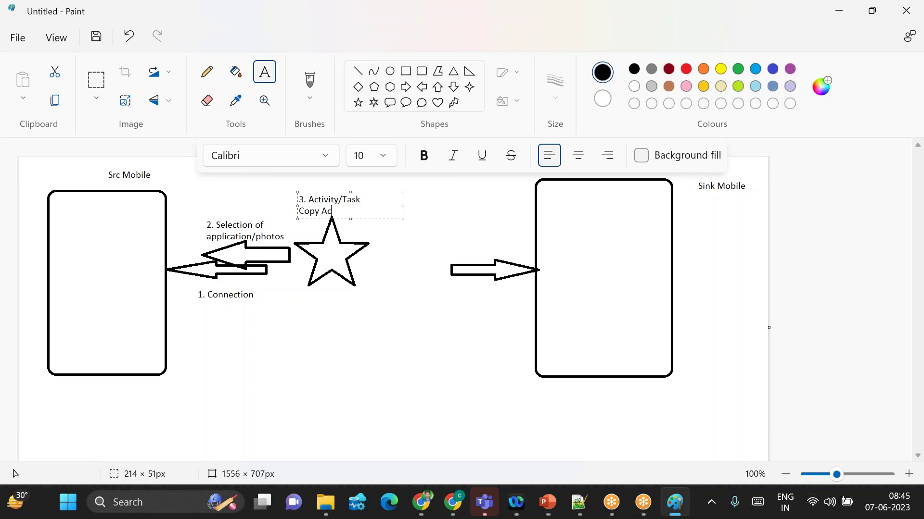
text(itivty)
click(479, 383)
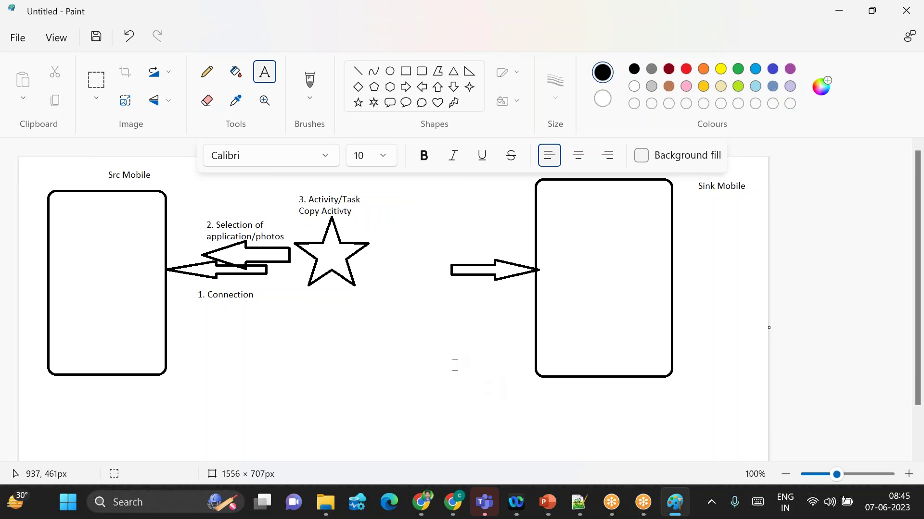
Add the text label "1. Connection" below the right-pointing arrow at the Sink Mobile rectangle.
click(444, 287)
text(1)
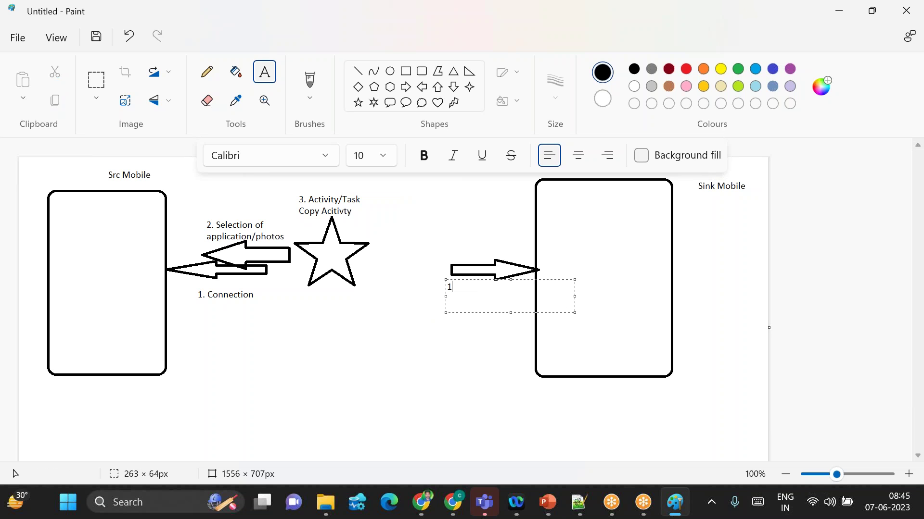
text(. Connection)
Draw a second right-pointing block arrow slightly above and to the left of the one touching the Sink Mobile rectangle.
click(406, 86)
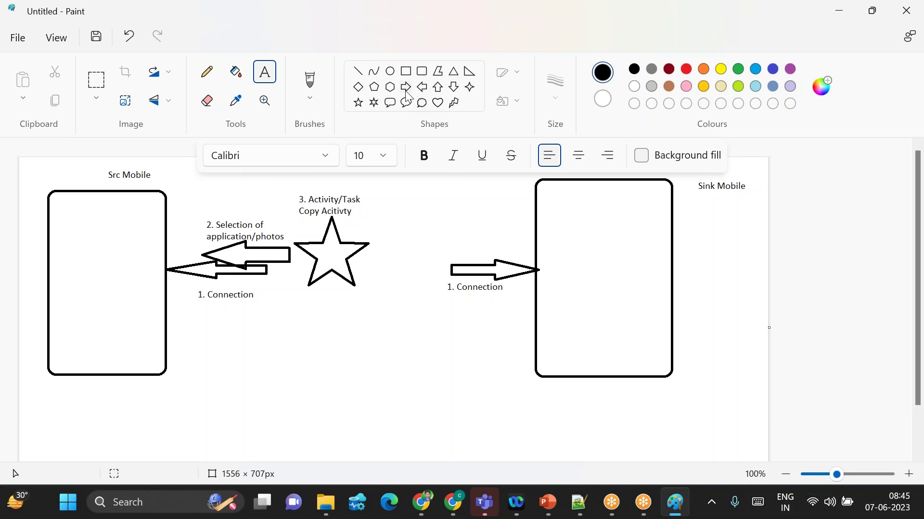
drag(414, 236, 503, 266)
drag(457, 236, 457, 244)
click(491, 322)
Add the text label "2. Select location to store them" above the upper right-pointing arrow, clear of its outline.
click(267, 77)
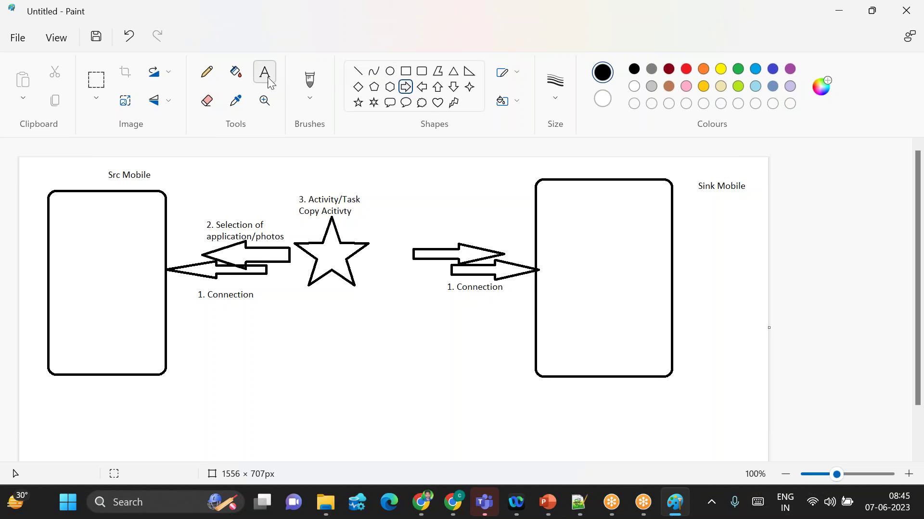
click(266, 77)
click(421, 230)
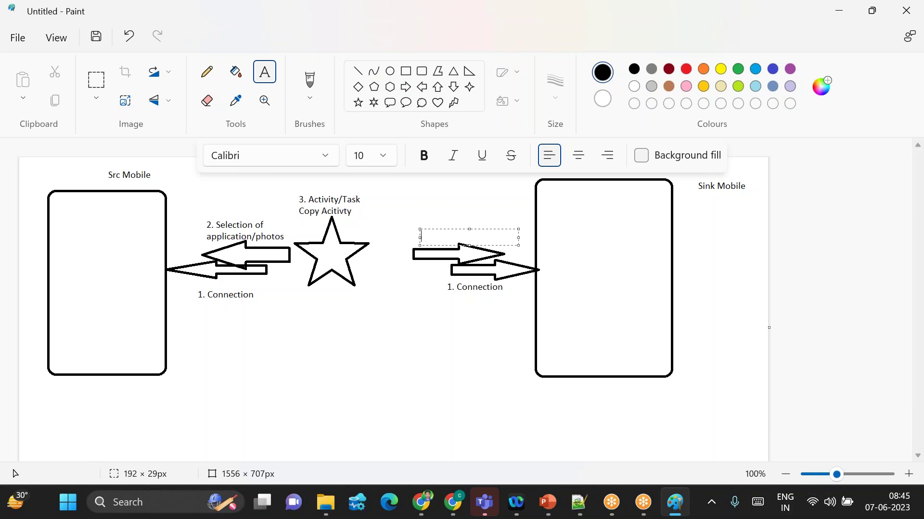
text(2. Select loca)
text(tion to store)
text( them)
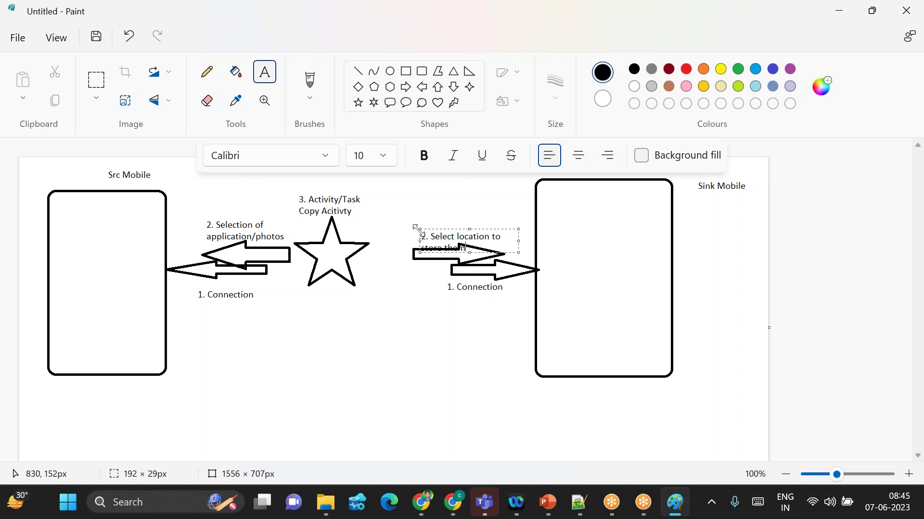
drag(417, 226, 410, 215)
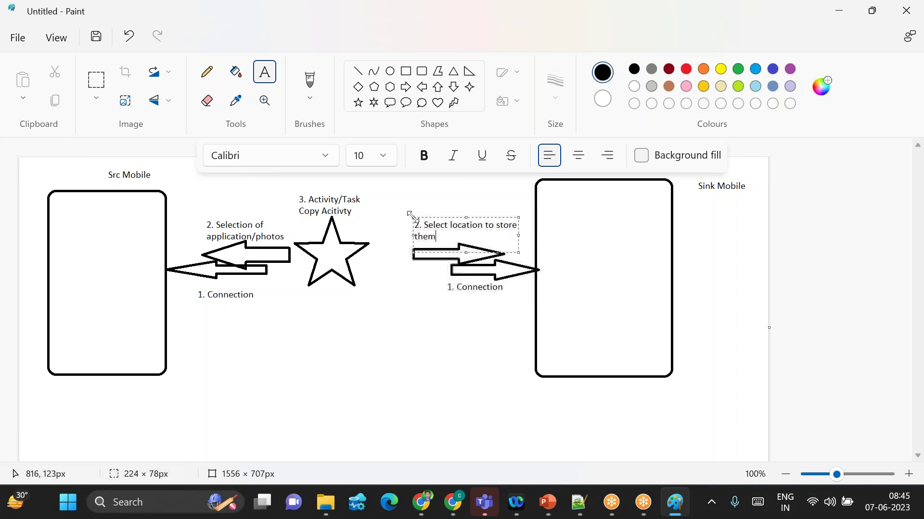
click(446, 311)
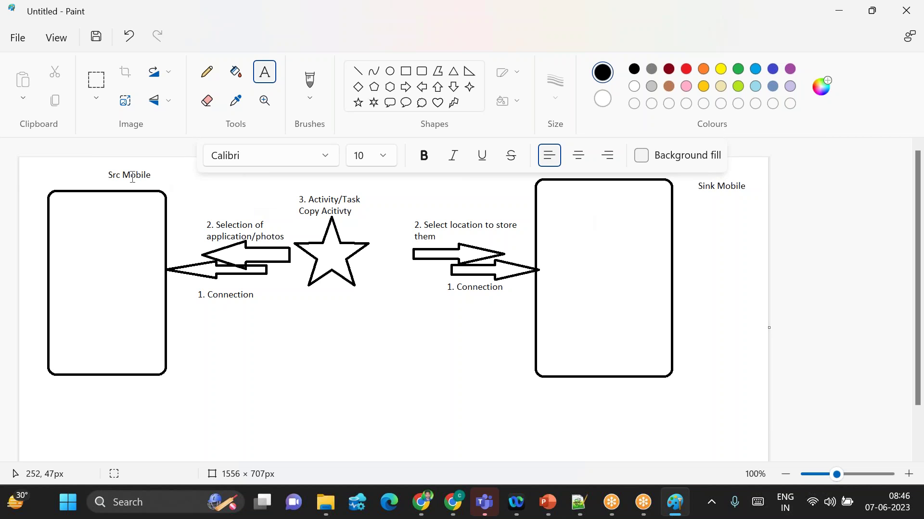
Add the labels "1. Src Storage Account" under "Src Mobile" and "2. Sink Storage" under "Sink Mobile".
click(94, 170)
drag(119, 182, 191, 194)
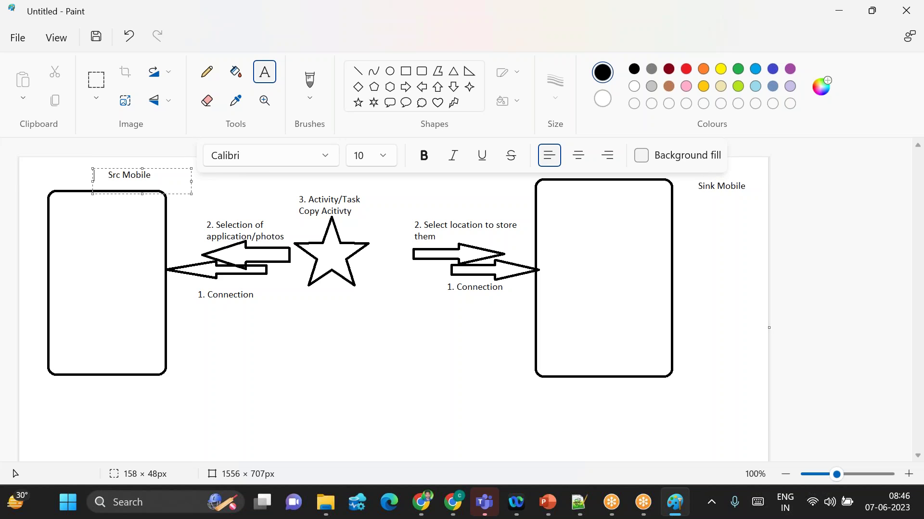
text(1. Src Storage Account)
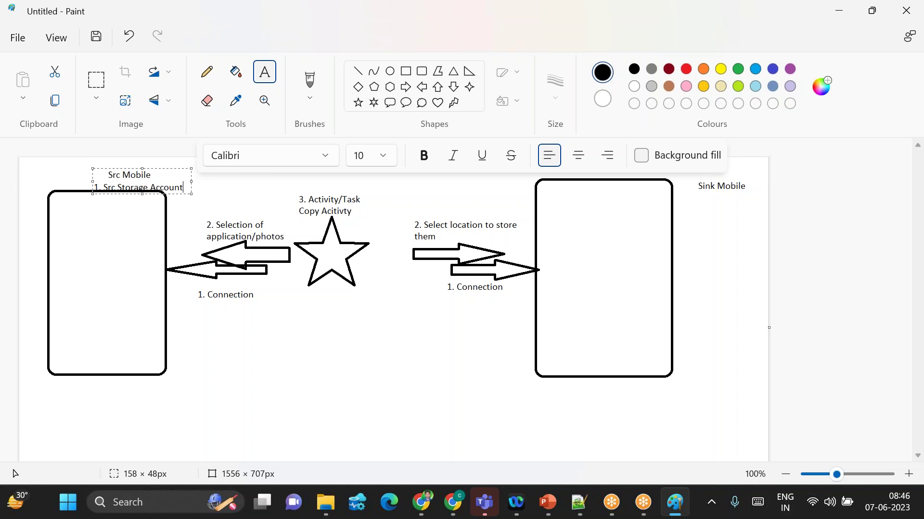
click(678, 195)
text(2. Sink Storage)
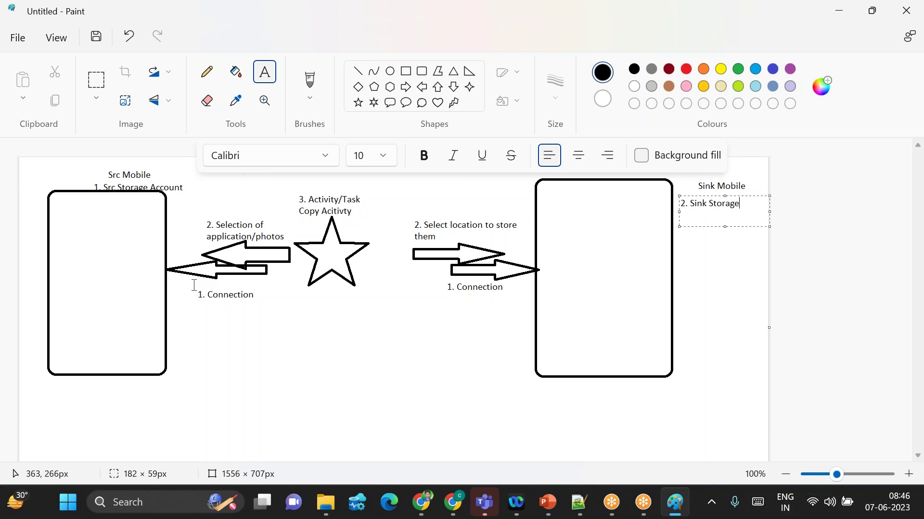
drag(194, 285, 260, 305)
drag(193, 217, 294, 244)
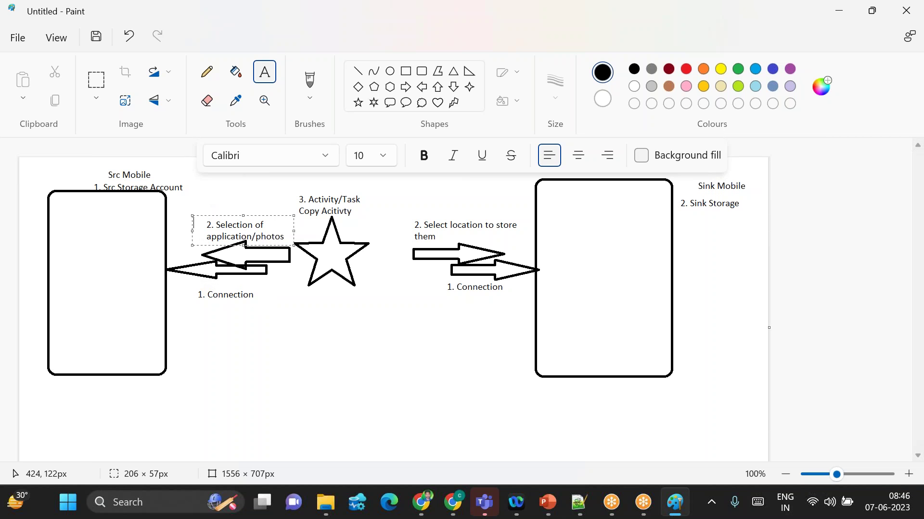
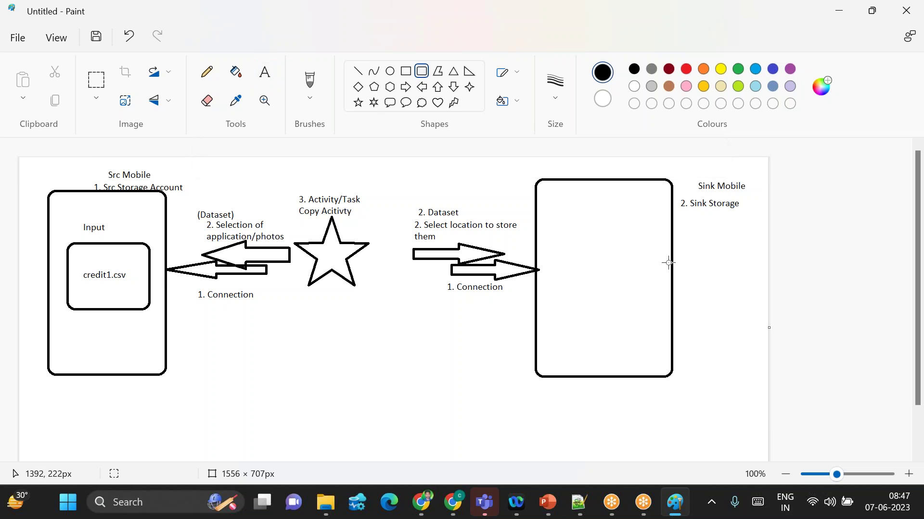
Draw a rounded rectangle of about 164 × 140 px inside the Sink Mobile rectangle.
mouse_move(561, 239)
mouse_down()
mouse_move(626, 260)
mouse_move(640, 306)
mouse_up()
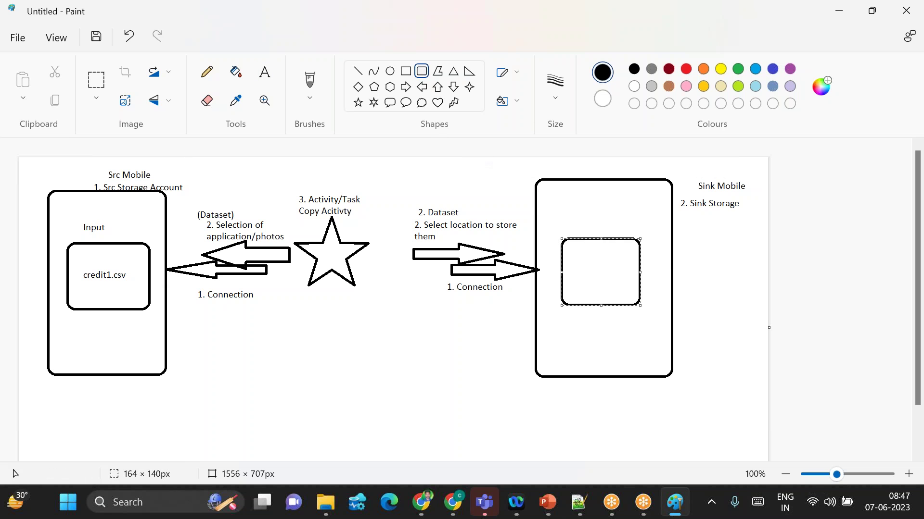
Add the text label "output" above the small rounded rectangle inside the Sink Mobile rectangle.
click(264, 72)
drag(569, 223, 645, 235)
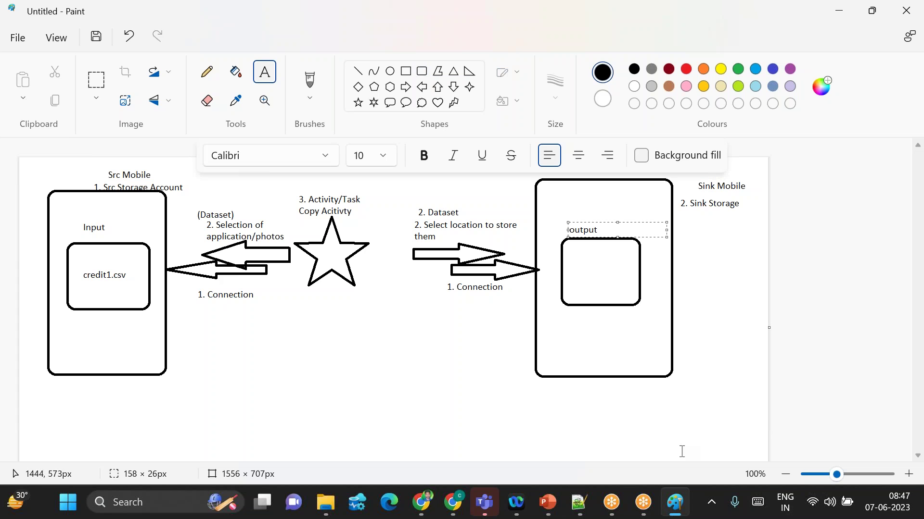
Switch to Chrome, view the output container of the cloudpandithsinkblob0706 storage account, and return to the Paint diagram.
click(453, 502)
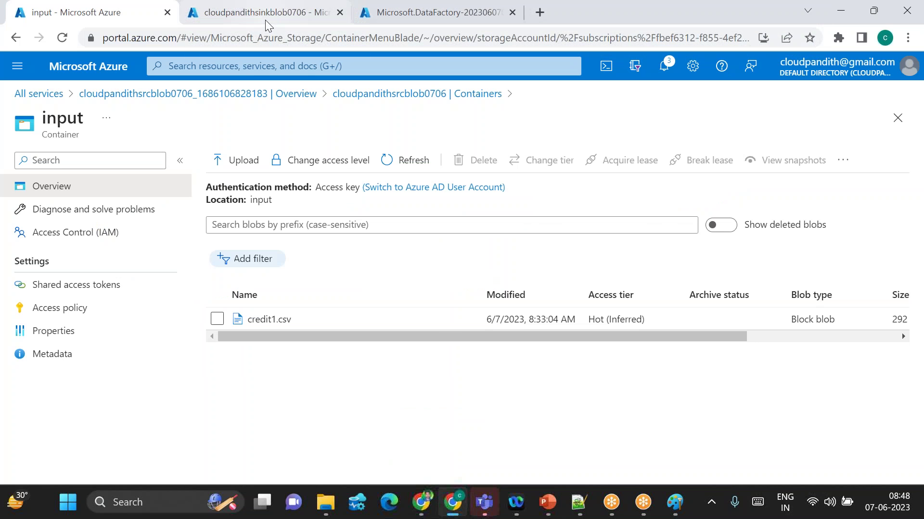
click(236, 12)
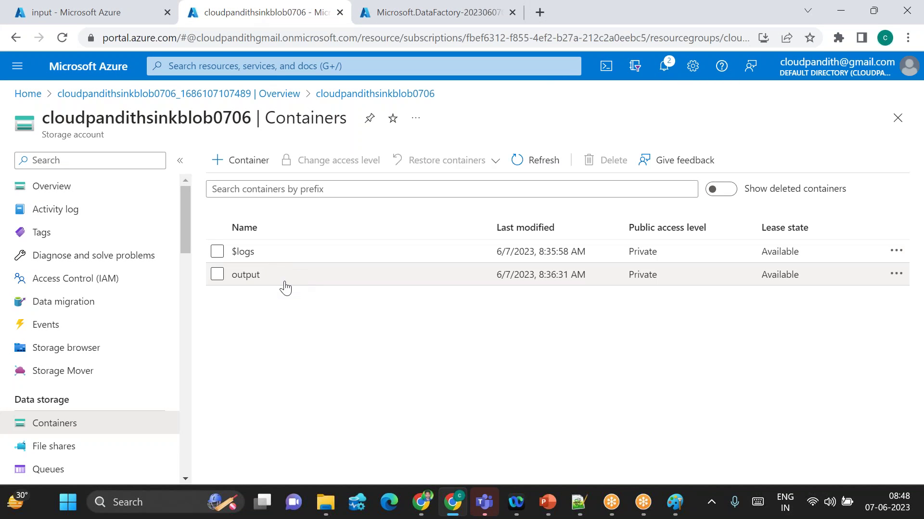
click(256, 279)
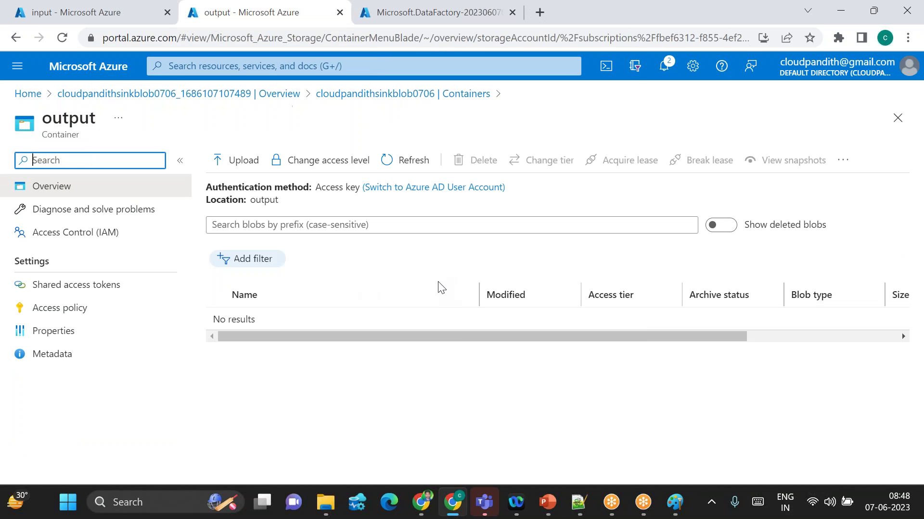
key(alt+Tab)
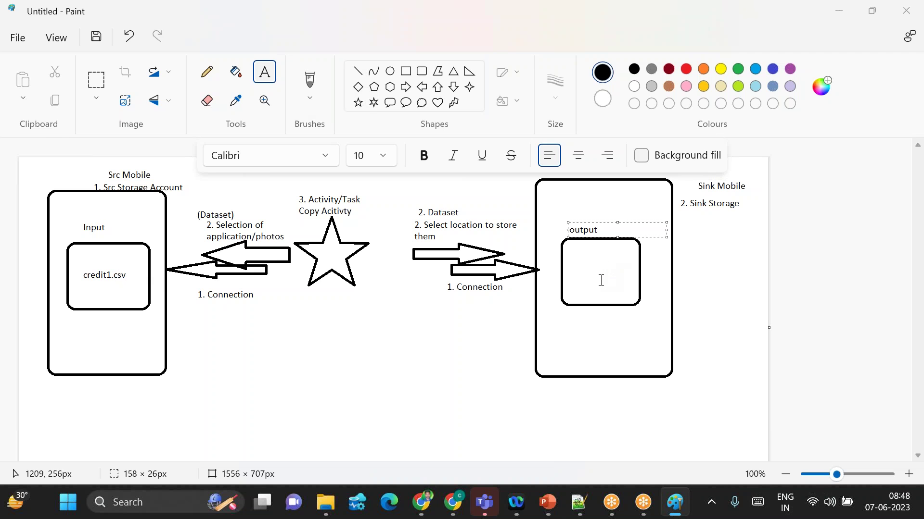
Switch to Chrome, open the deployed cloudpandithadfv2062023 data factory and launch its studio with the navigation labels expanded.
key(alt+Tab)
click(405, 20)
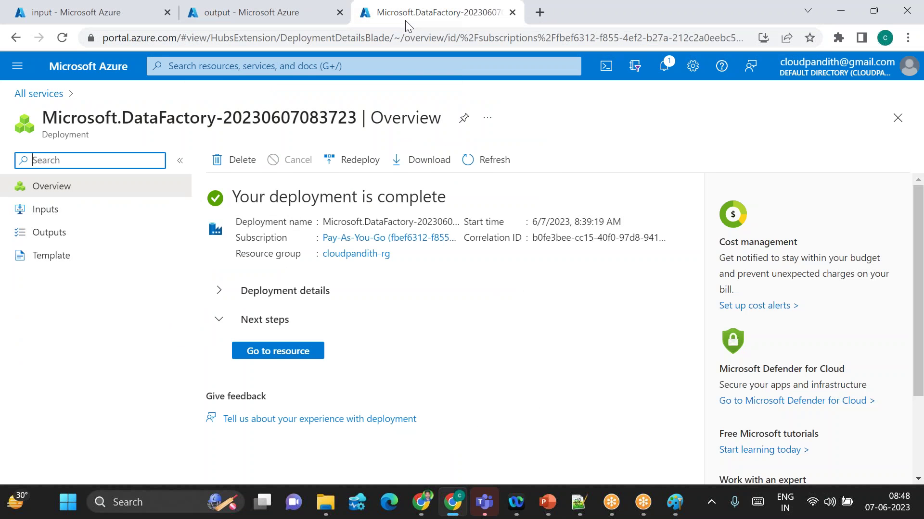
click(289, 352)
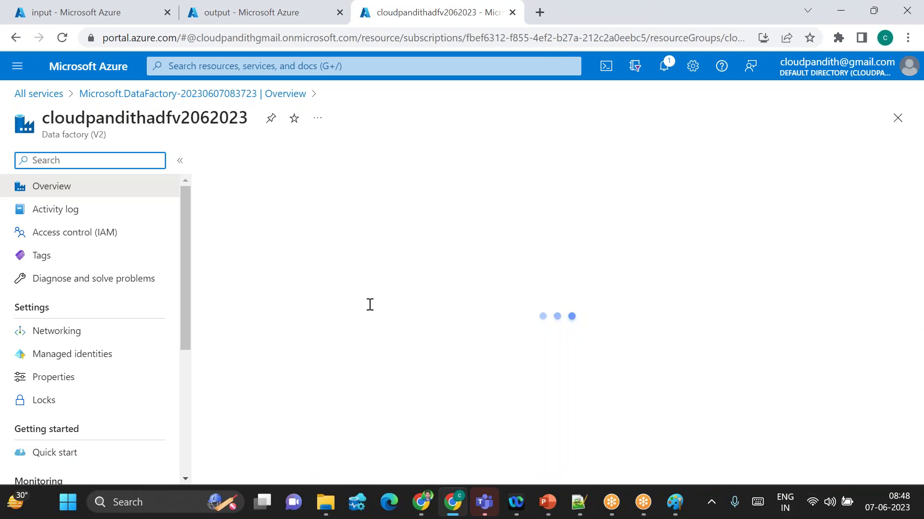
scroll(420, 361, down, 2)
click(488, 357)
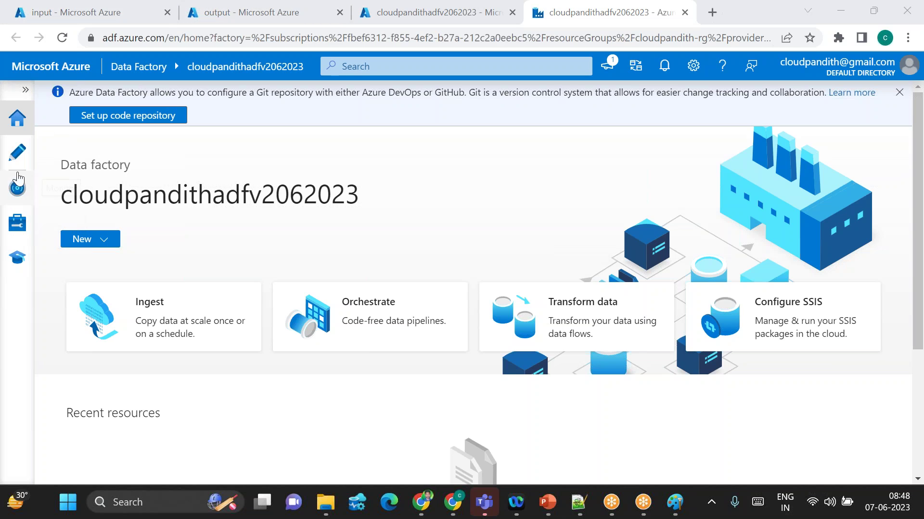
click(26, 90)
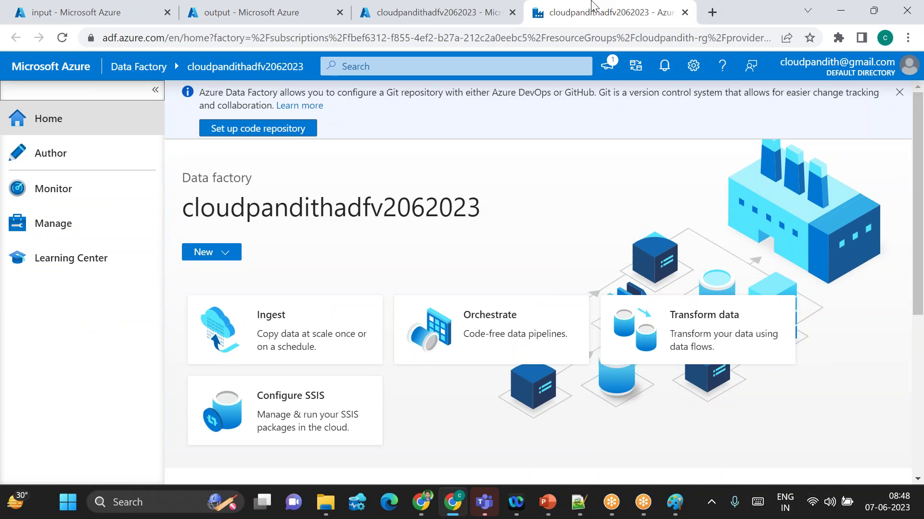
mouse_move(87, 208)
mouse_down()
mouse_move(13, 232)
mouse_move(72, 210)
mouse_up()
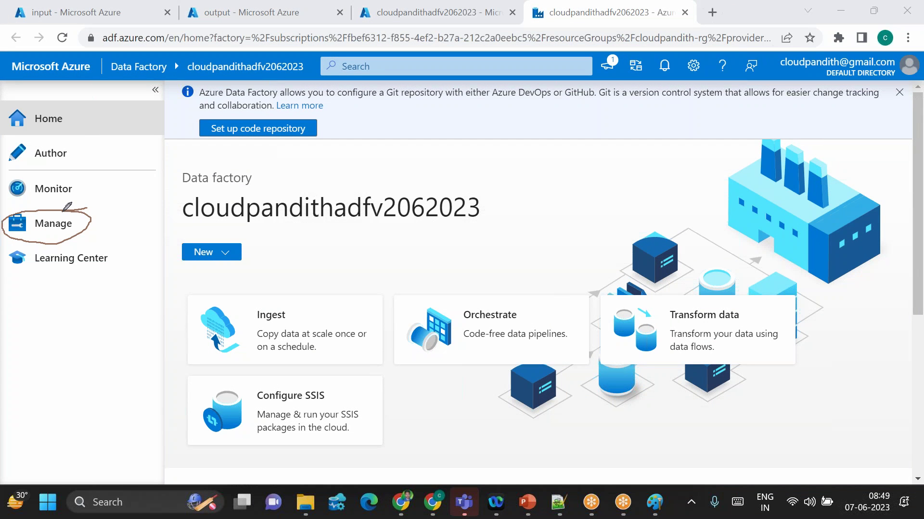
mouse_move(84, 134)
mouse_down()
mouse_move(5, 159)
mouse_move(87, 150)
mouse_move(74, 134)
mouse_up()
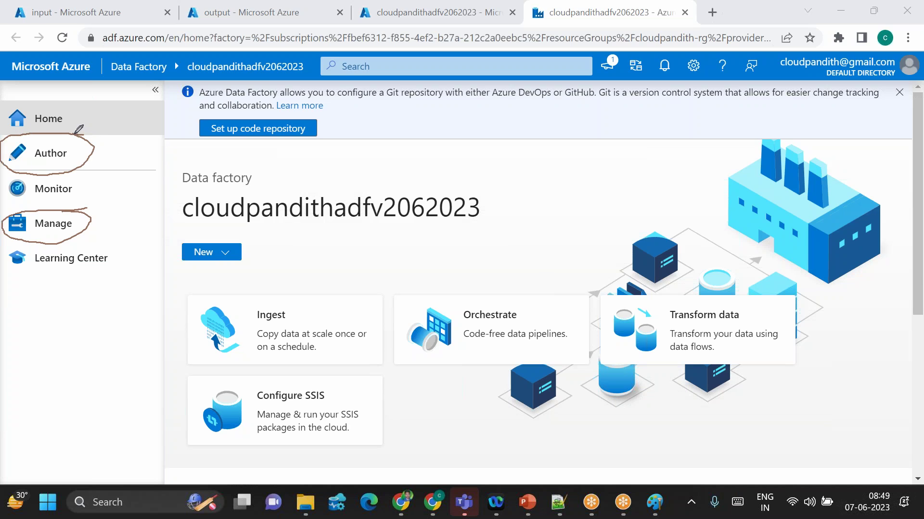
drag(83, 212, 98, 217)
drag(91, 147, 118, 123)
key(e)
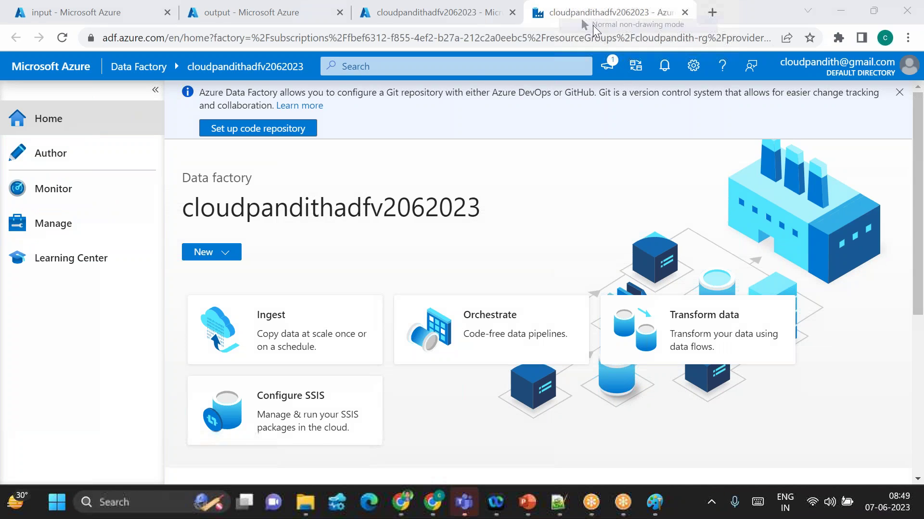
Open the data factory's linked services management page and collapse the main navigation.
click(53, 223)
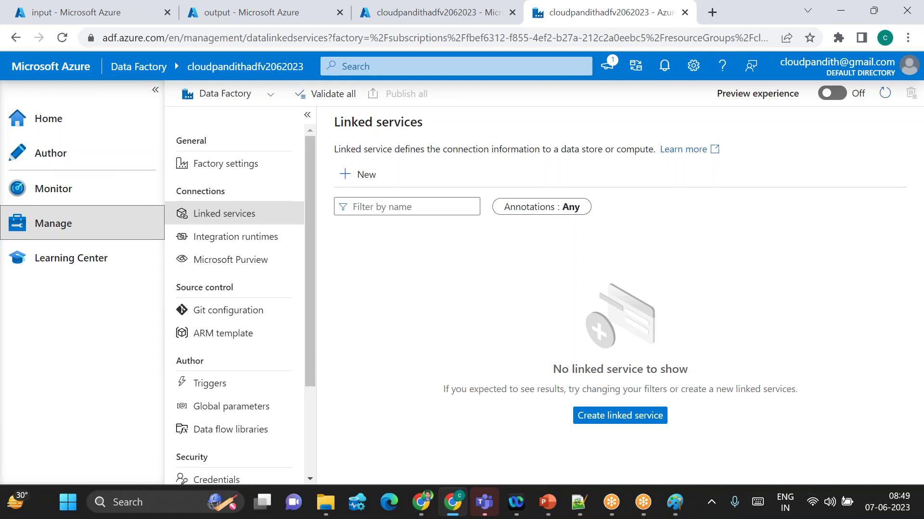
click(155, 90)
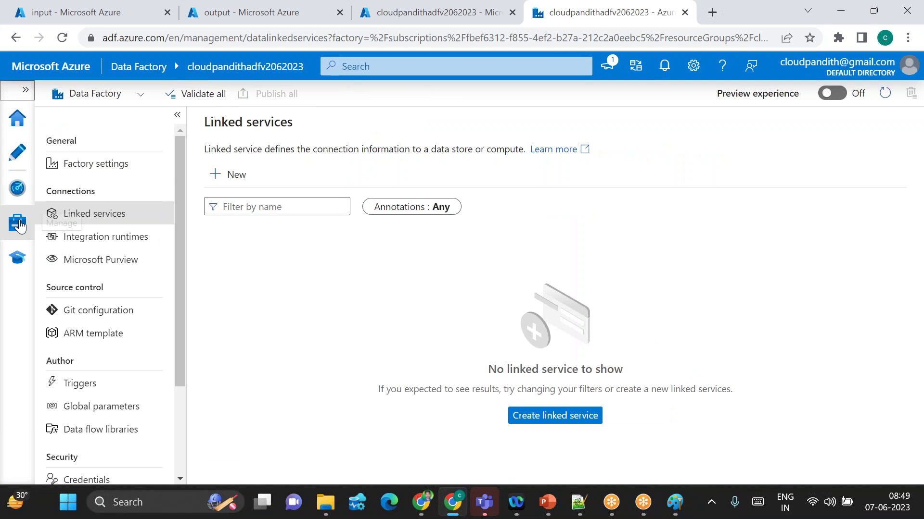
click(18, 222)
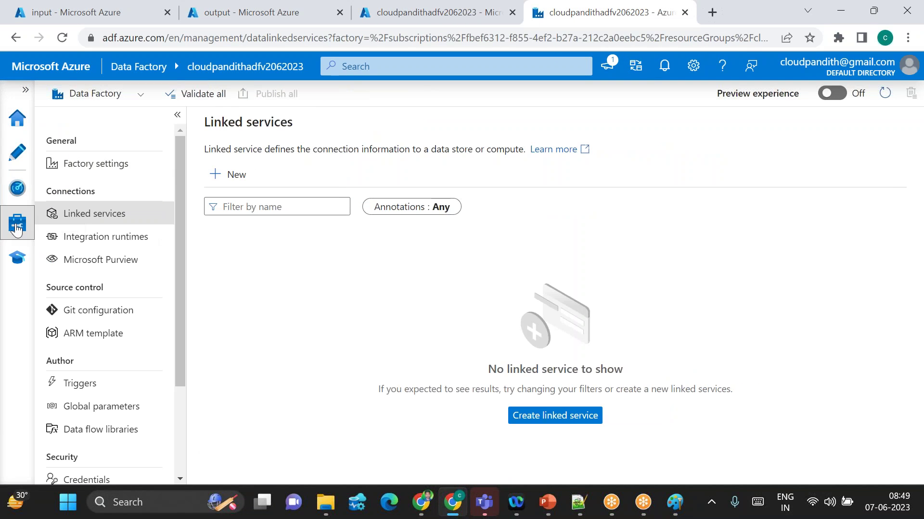
click(83, 218)
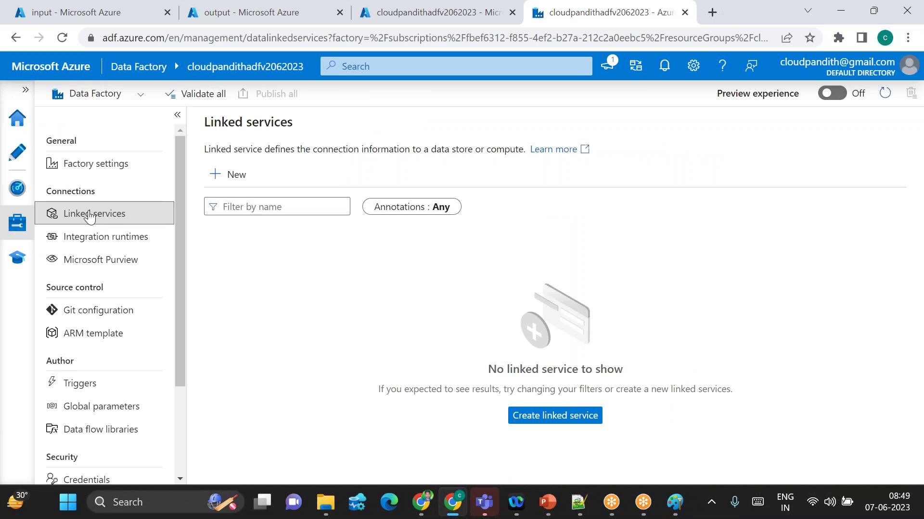
Start a new Azure Blob Storage linked service and name it LS_SrcBlob.
click(233, 186)
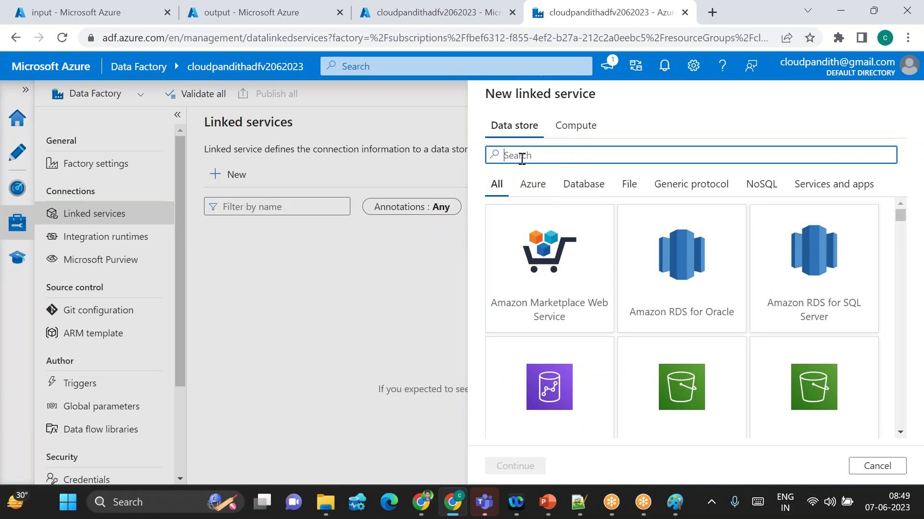
text(blob)
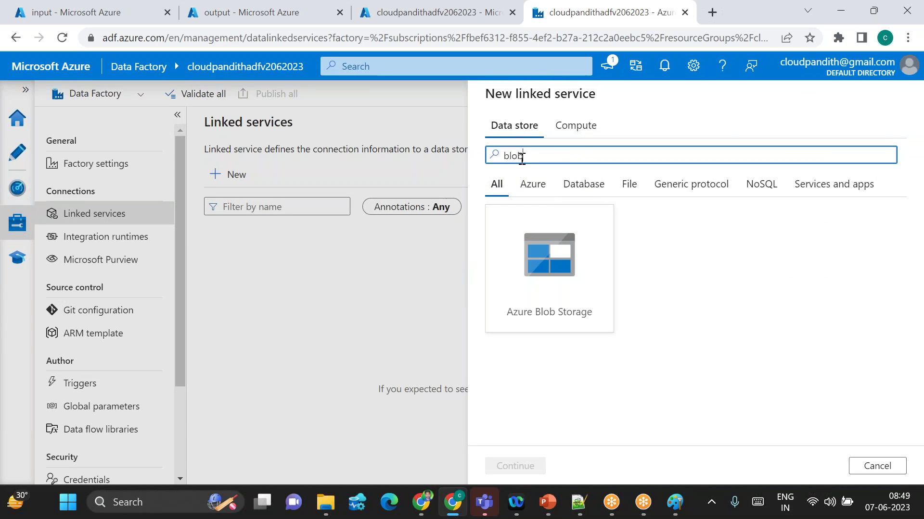
click(558, 271)
double_click(558, 271)
drag(583, 152, 443, 152)
key(BackSpace)
text(LS_SrcBlob)
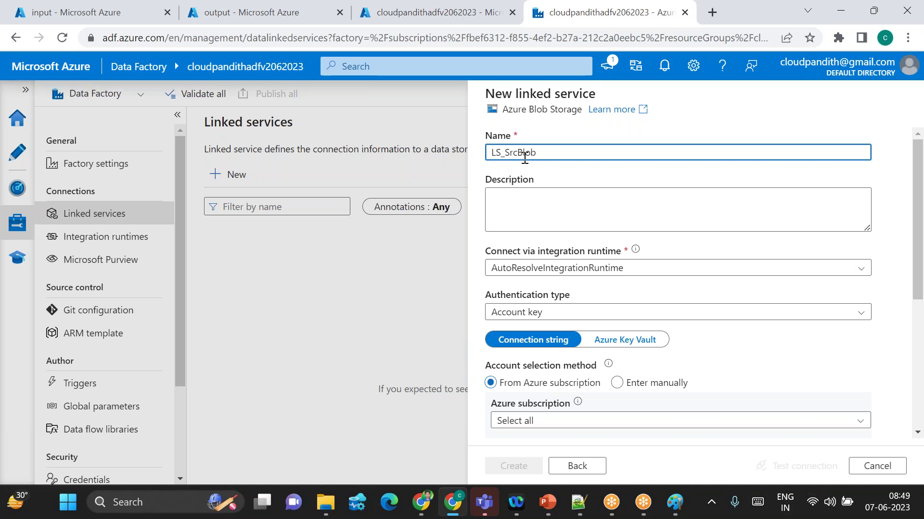
Set the LS_SrcBlob linked service to the second listed Pay-As-You-Go subscription and the storage account cloudpandithsrcblob0706.
scroll(529, 288, down, 2)
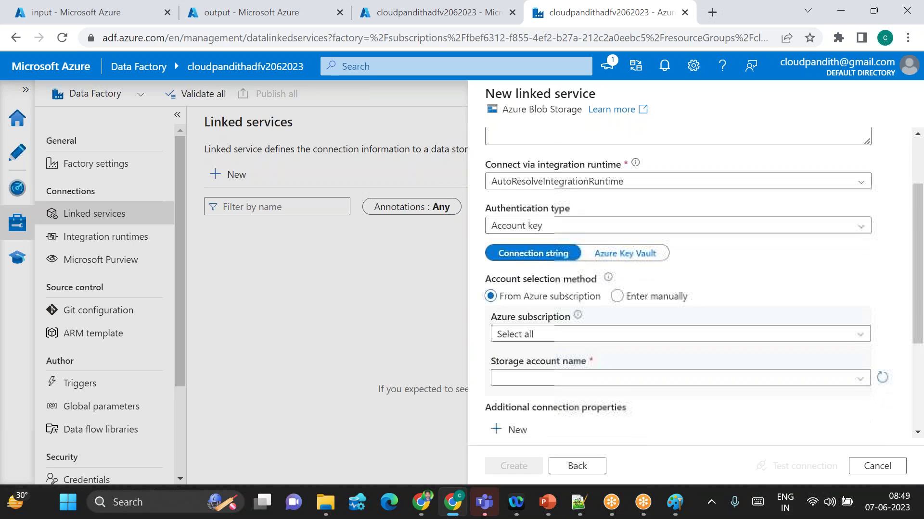
scroll(529, 289, up, 2)
scroll(529, 288, down, 1)
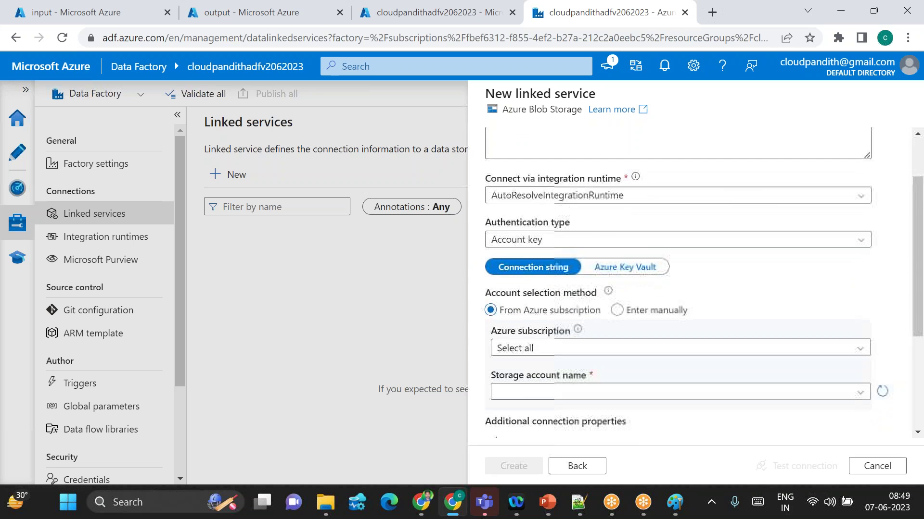
scroll(548, 294, down, 1)
click(540, 292)
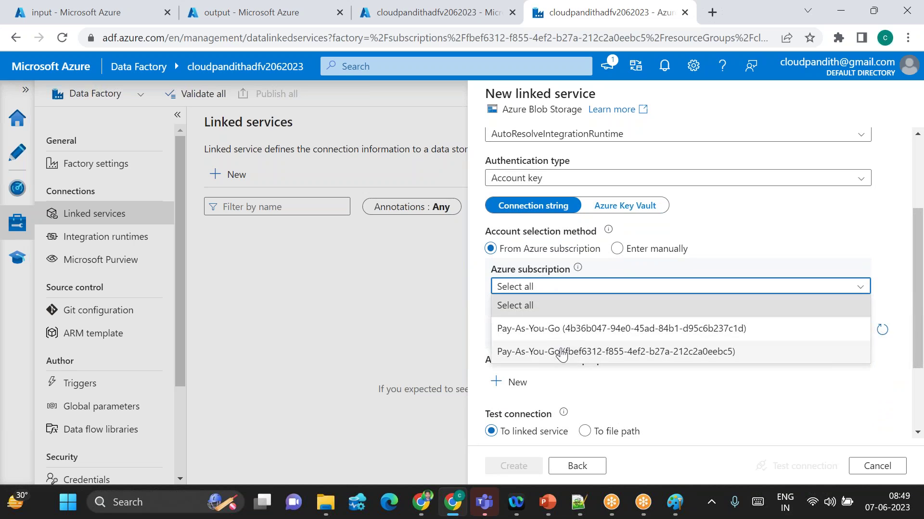
click(535, 351)
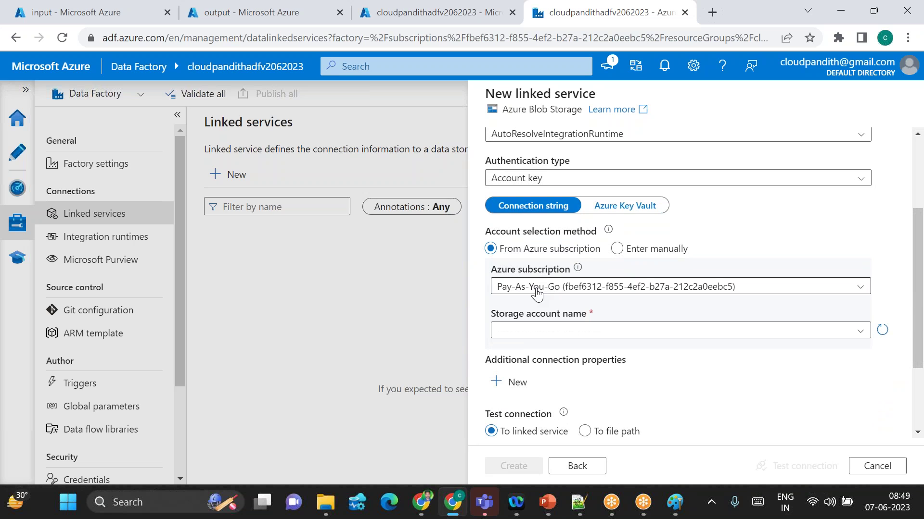
click(531, 336)
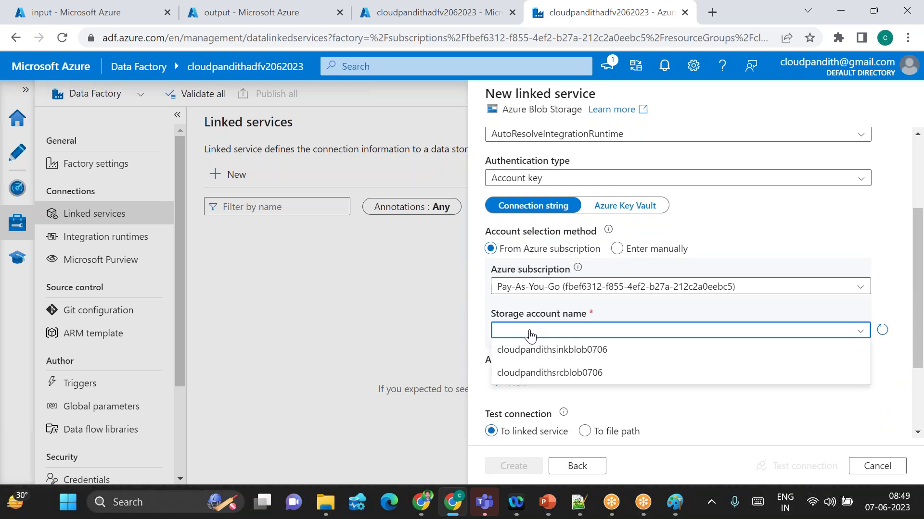
click(546, 374)
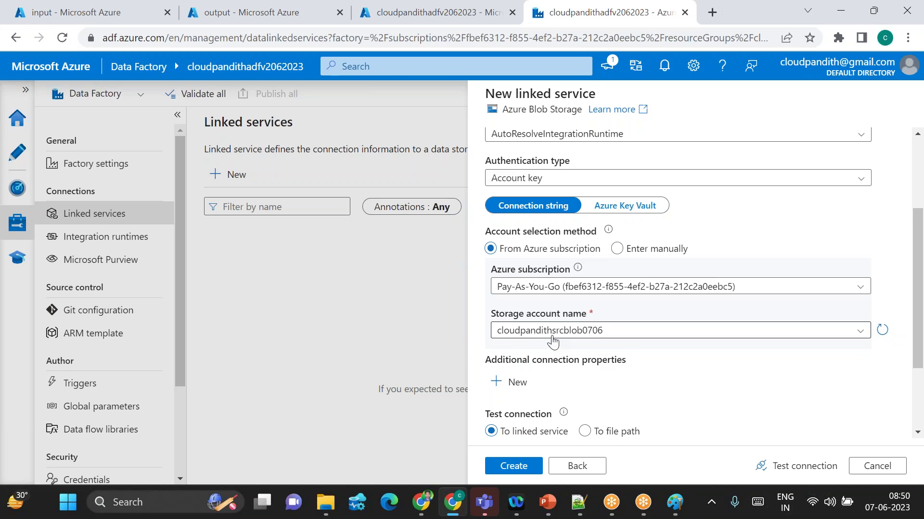
Test the source storage connection and create the LS_SrcBlob linked service.
click(801, 466)
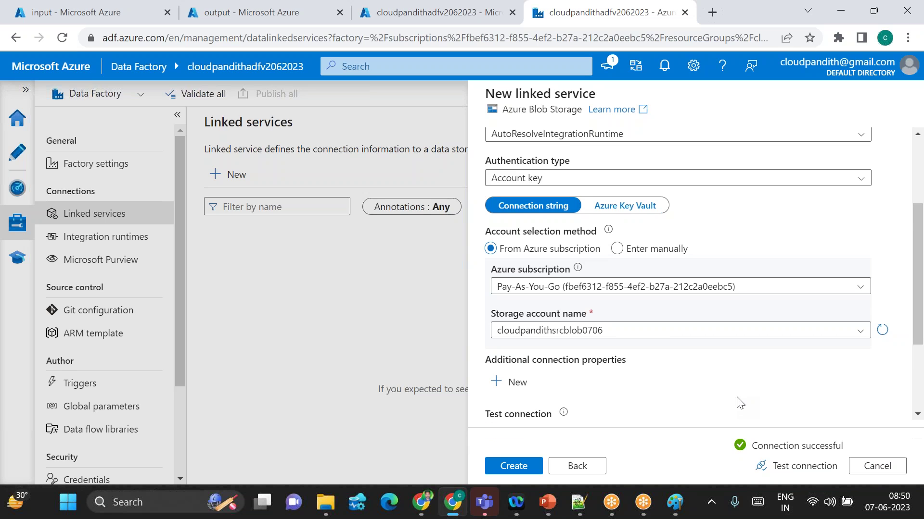
click(529, 468)
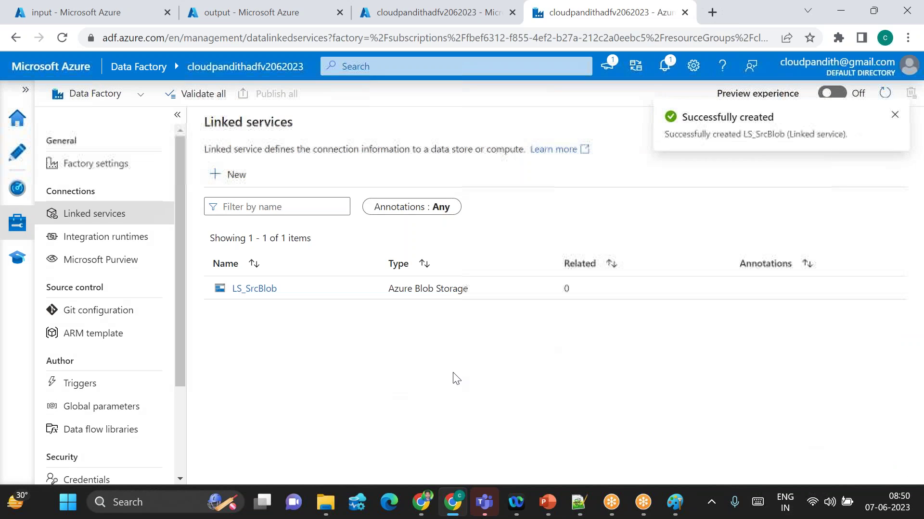
Start another Azure Blob Storage linked service and name it LS_SinkBlob.
click(233, 178)
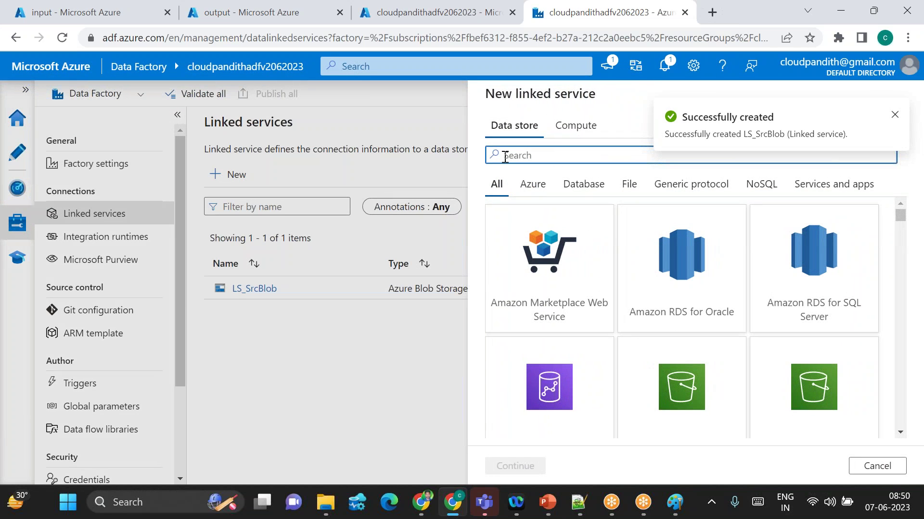
text(Blob)
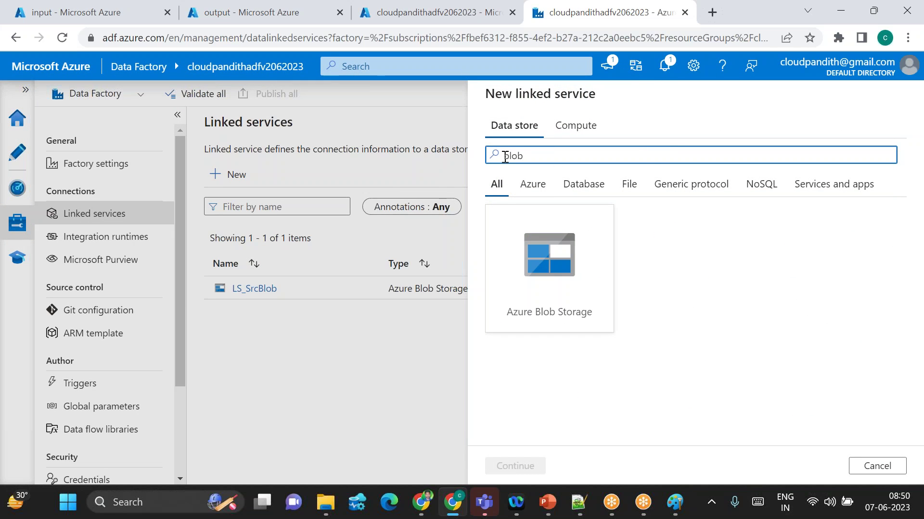
double_click(558, 271)
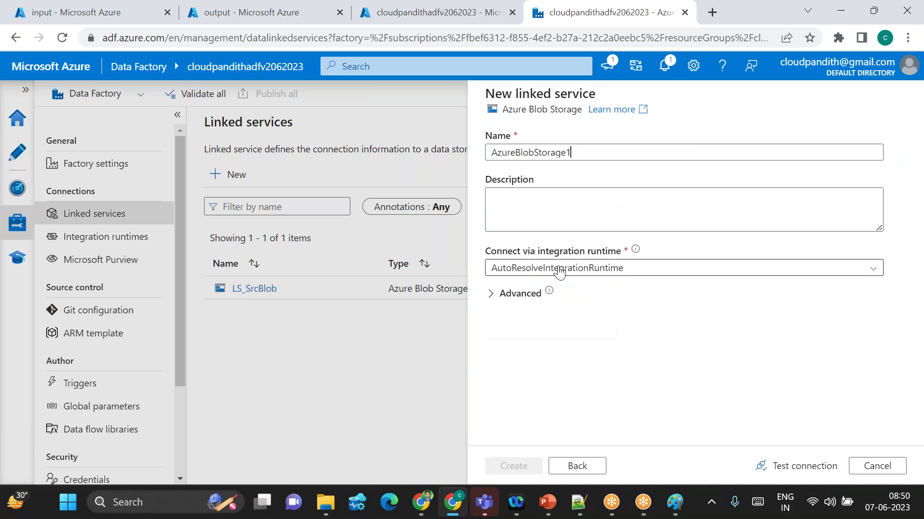
drag(584, 152, 470, 153)
key(BackSpace)
text(LS_S)
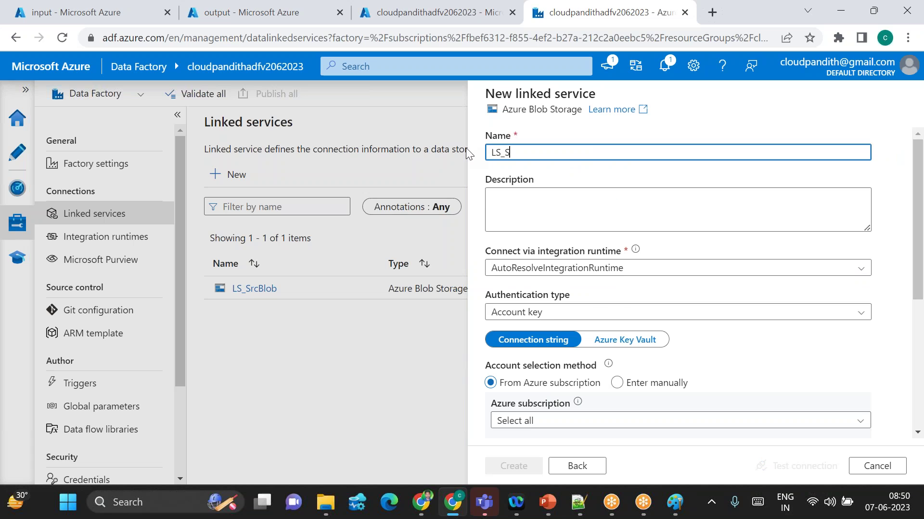
text(inkBlob)
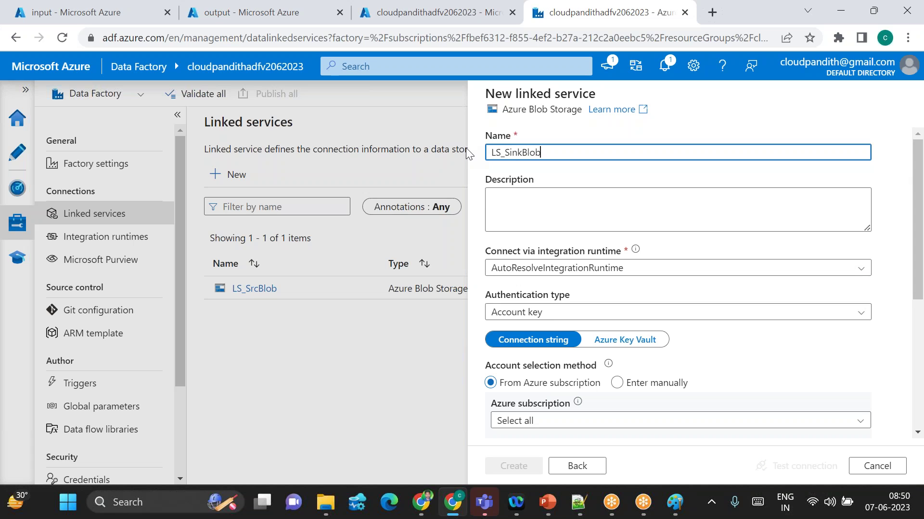
Choose Account key as the authentication type for the LS_SinkBlob linked service.
scroll(678, 283, down, 2)
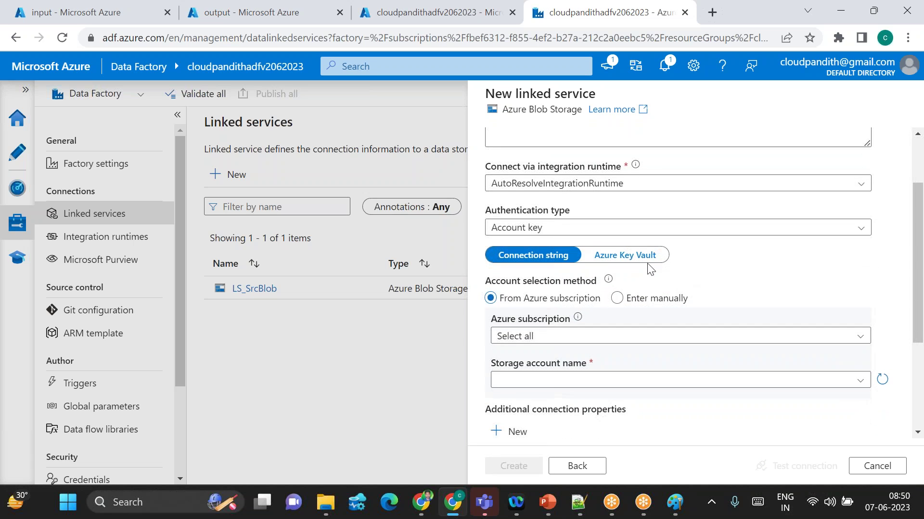
click(548, 230)
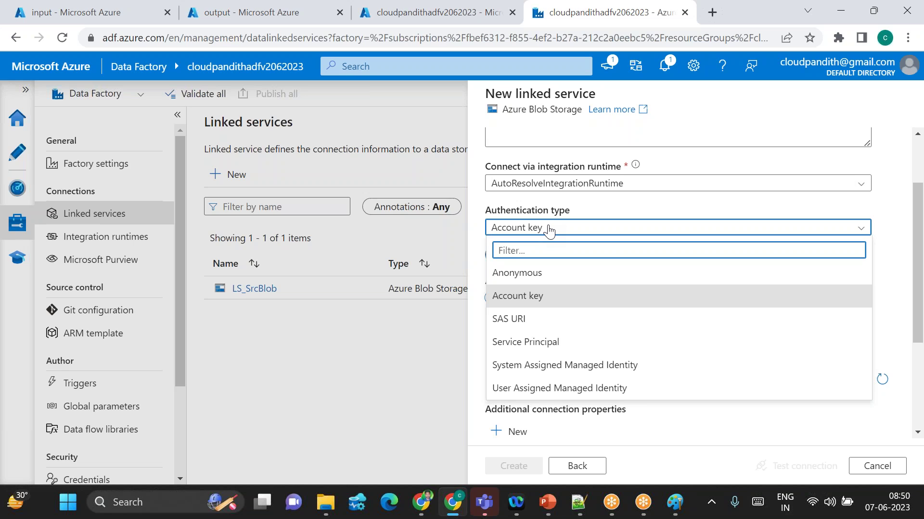
click(522, 298)
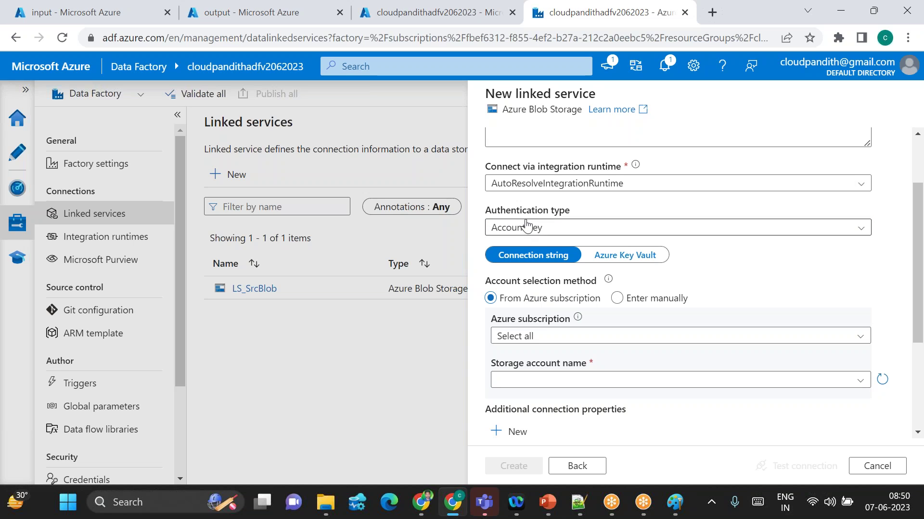
Set the LS_SinkBlob linked service to the second listed Pay-As-You-Go subscription and the storage account cloudpandithsinkblob0706.
click(543, 339)
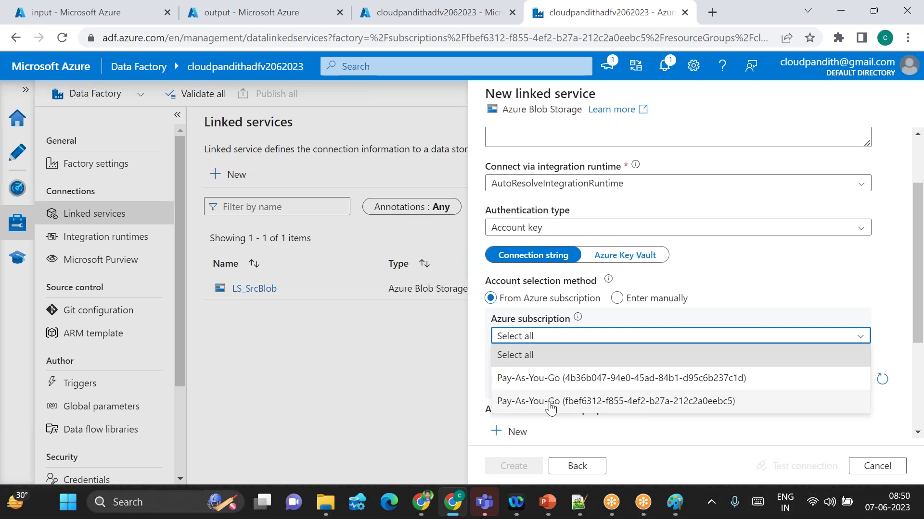
click(549, 403)
click(539, 385)
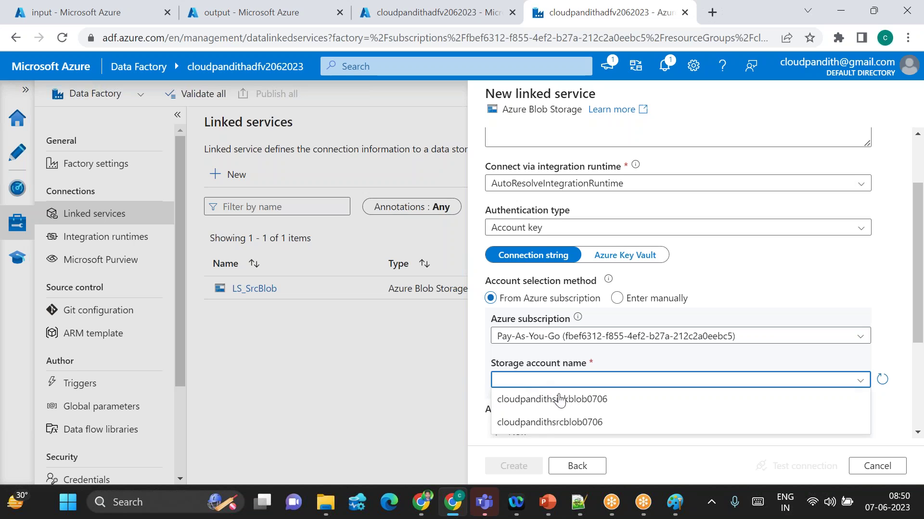
click(566, 400)
Test the sink storage connection and create the LS_SinkBlob linked service.
scroll(515, 382, down, 1)
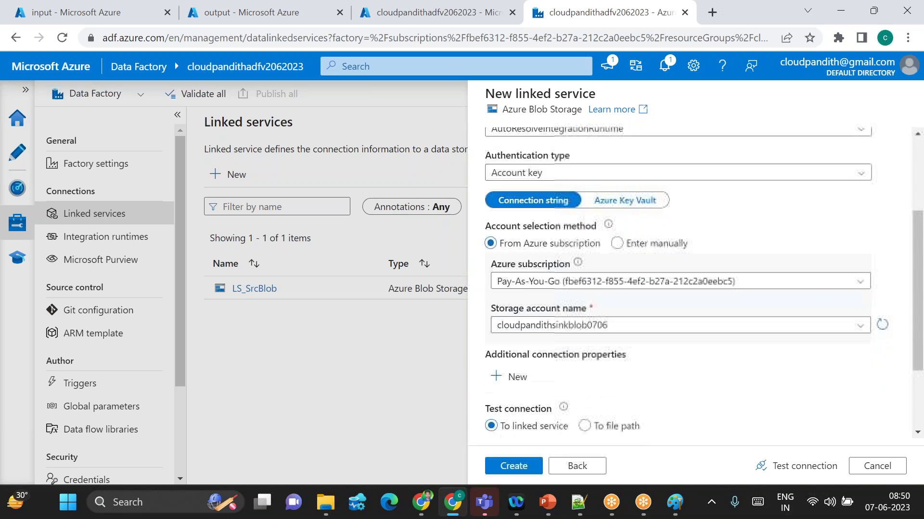
click(787, 464)
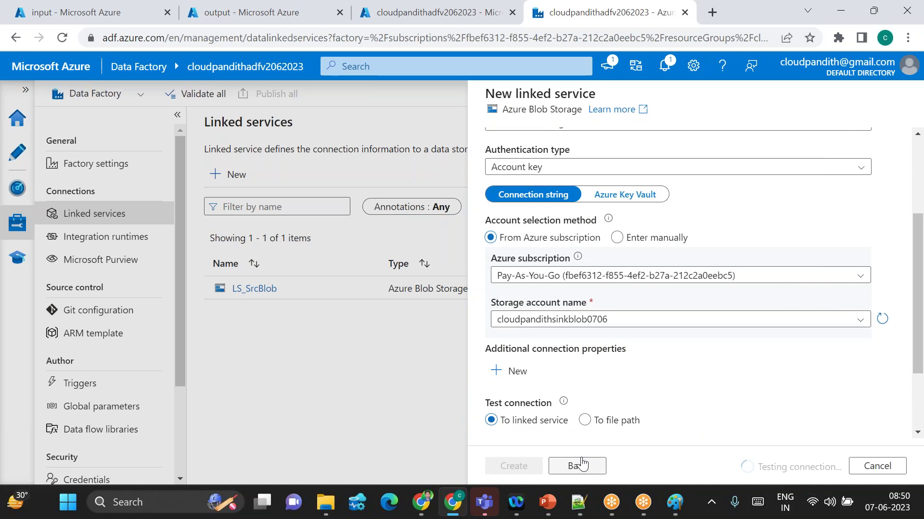
click(514, 466)
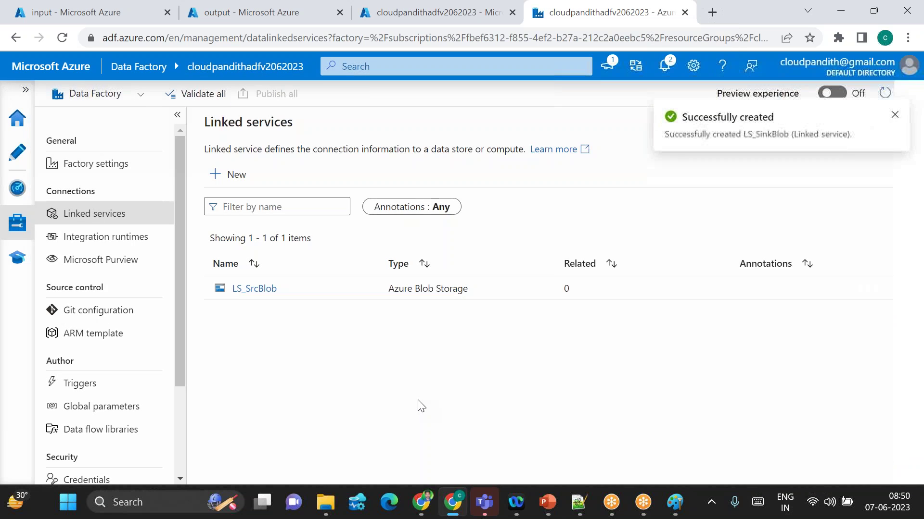
Switch to the Paint diagram and review the connection and dataset labels on the source and sink sides.
click(675, 503)
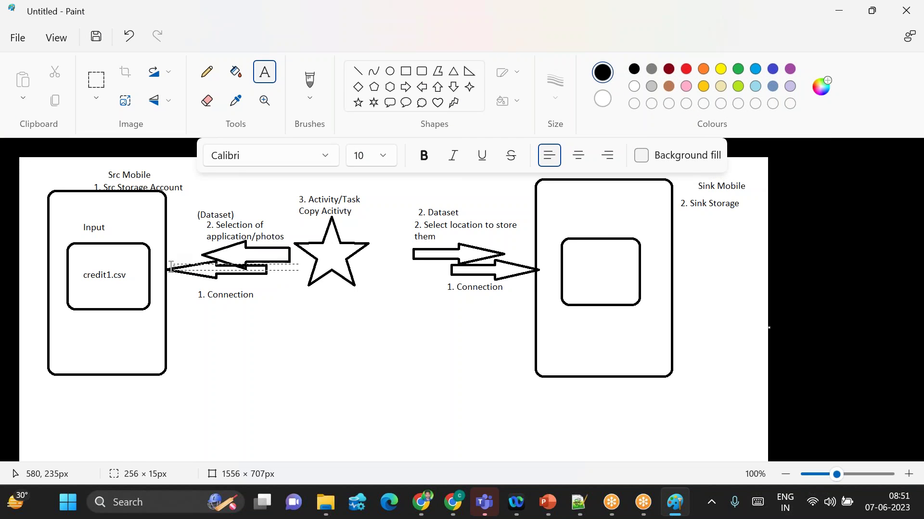
drag(438, 264, 543, 287)
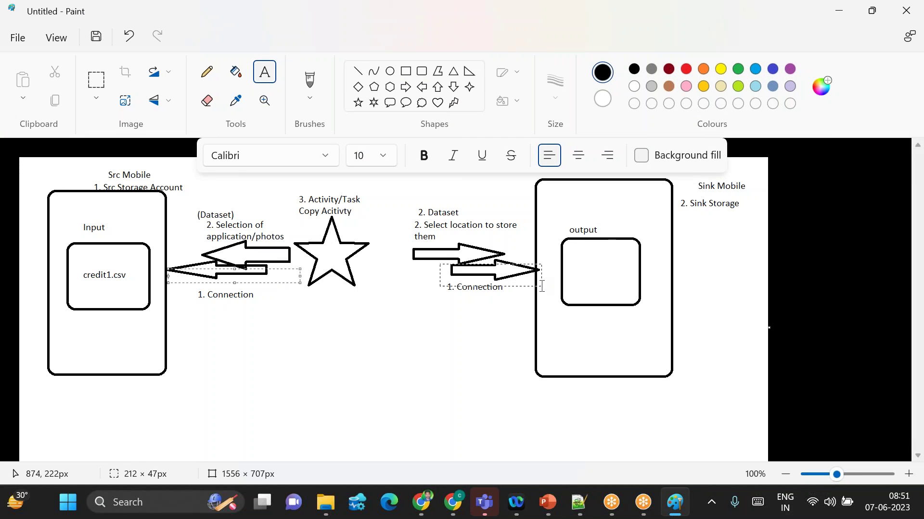
drag(183, 234, 284, 256)
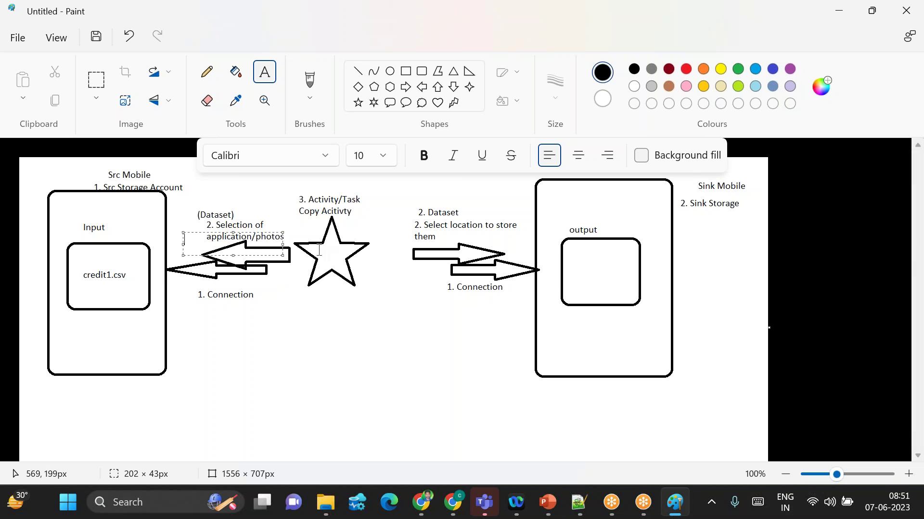
drag(403, 226, 534, 246)
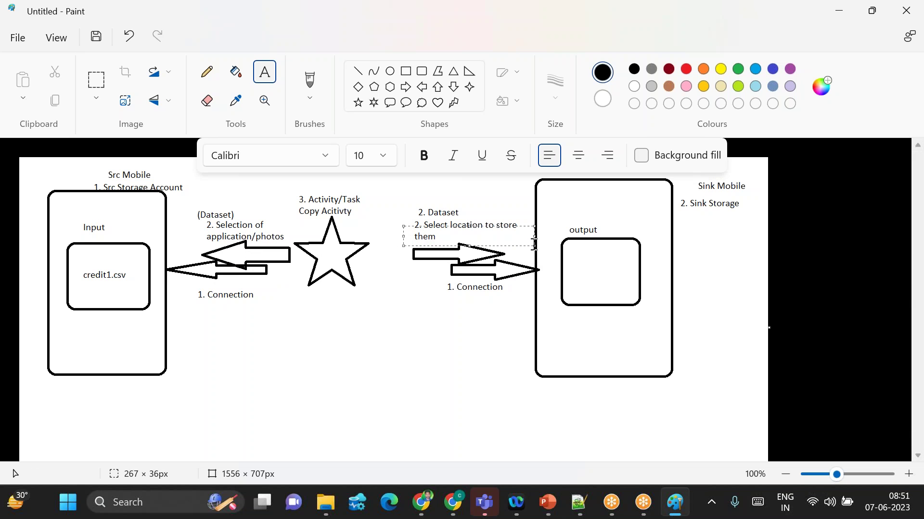
Return to Azure Data Factory and start a new Azure Blob Storage dataset in DelimitedText format from the authoring area.
key(alt+Tab)
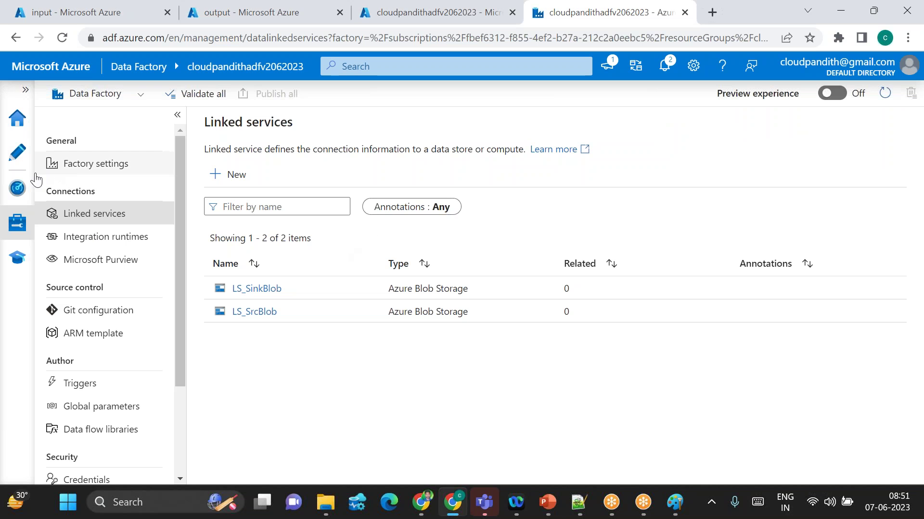
click(15, 154)
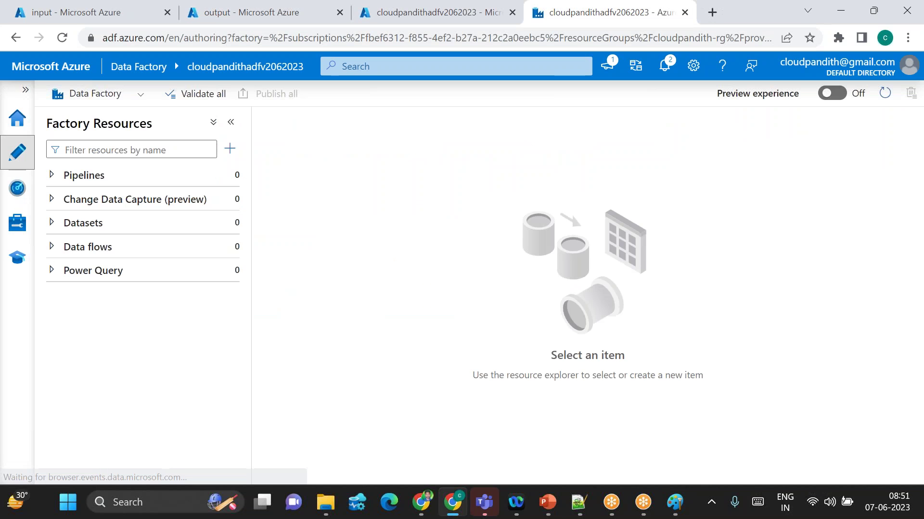
click(226, 222)
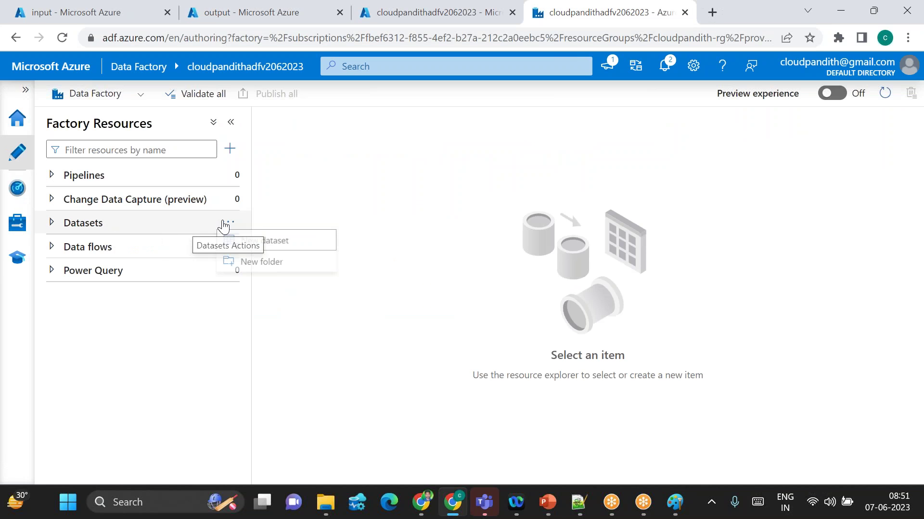
click(282, 247)
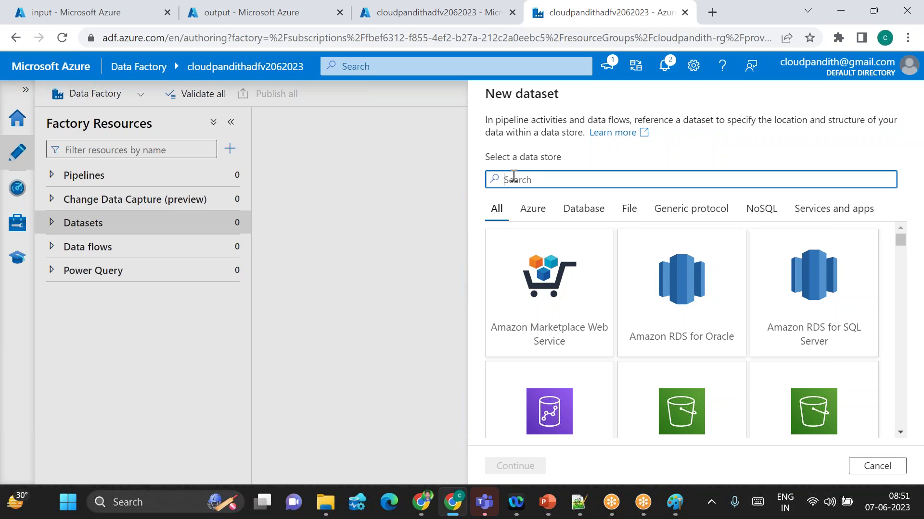
text(blob)
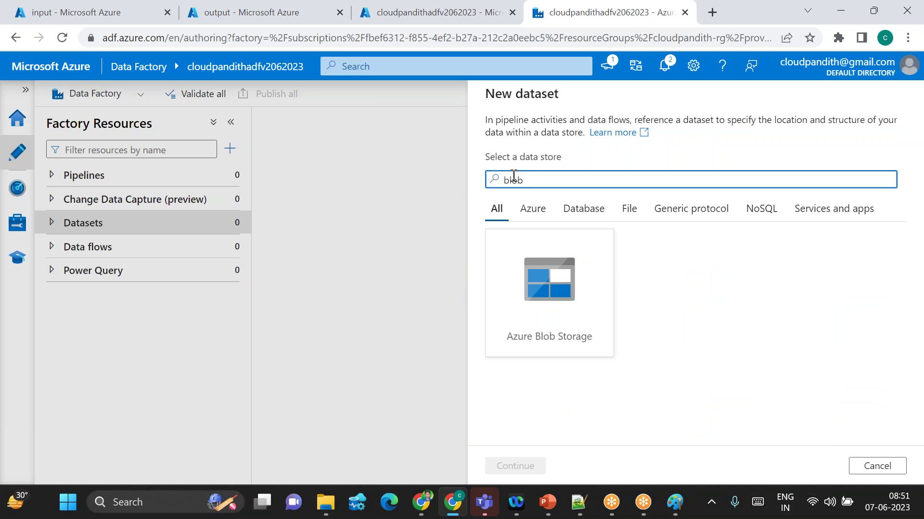
double_click(550, 289)
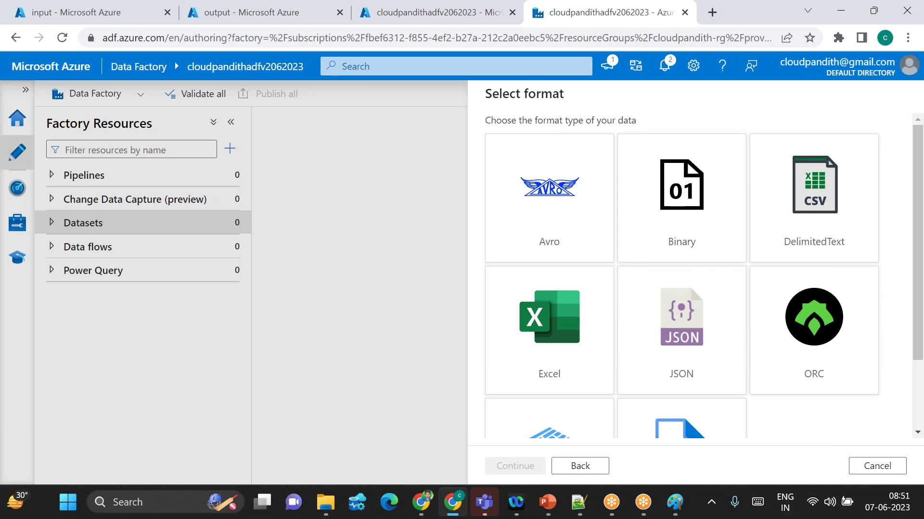
scroll(562, 331, down, 2)
scroll(711, 194, up, 2)
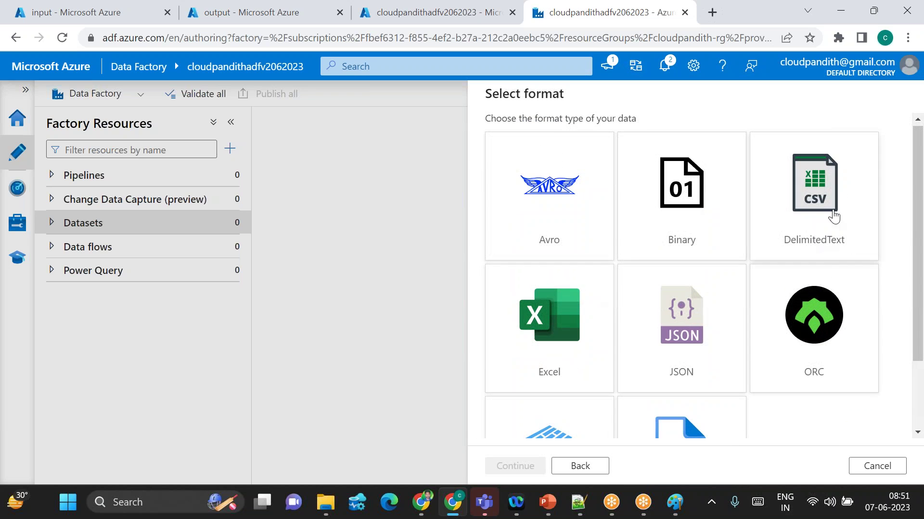
double_click(811, 202)
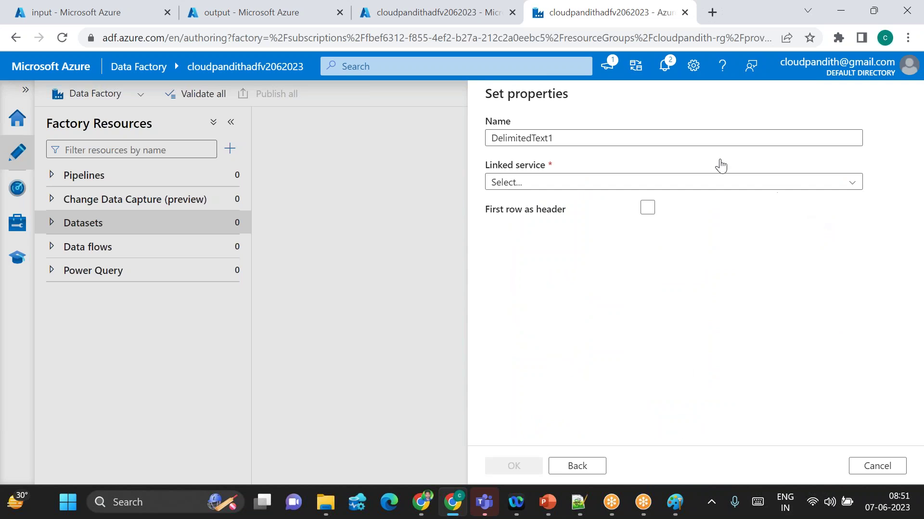
Name the new dataset DS_SrcBlob and assign it the LS_SrcBlob linked service.
drag(563, 138, 446, 142)
text(D)
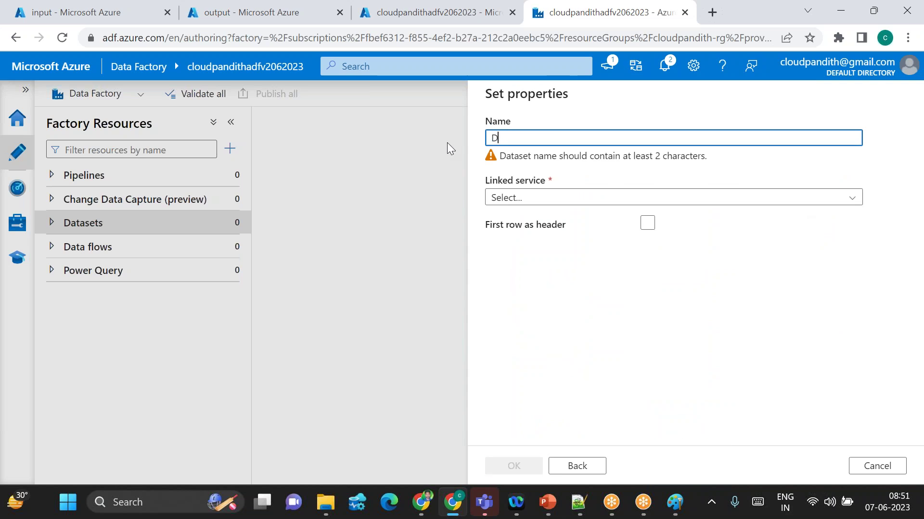
text(S_S)
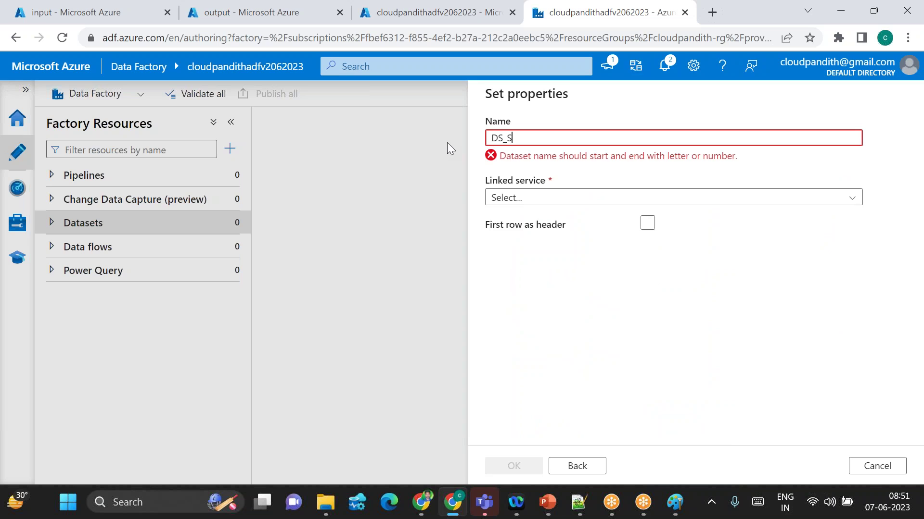
text(rcBlob)
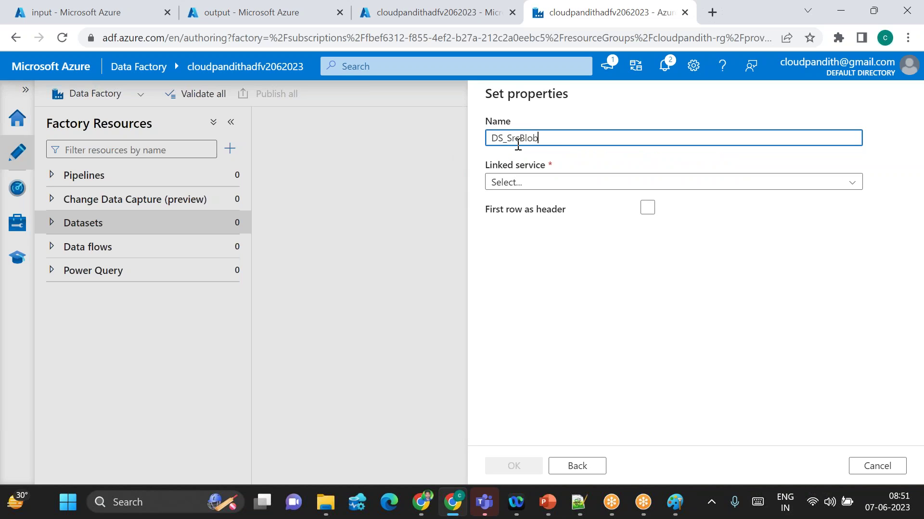
drag(486, 169, 549, 169)
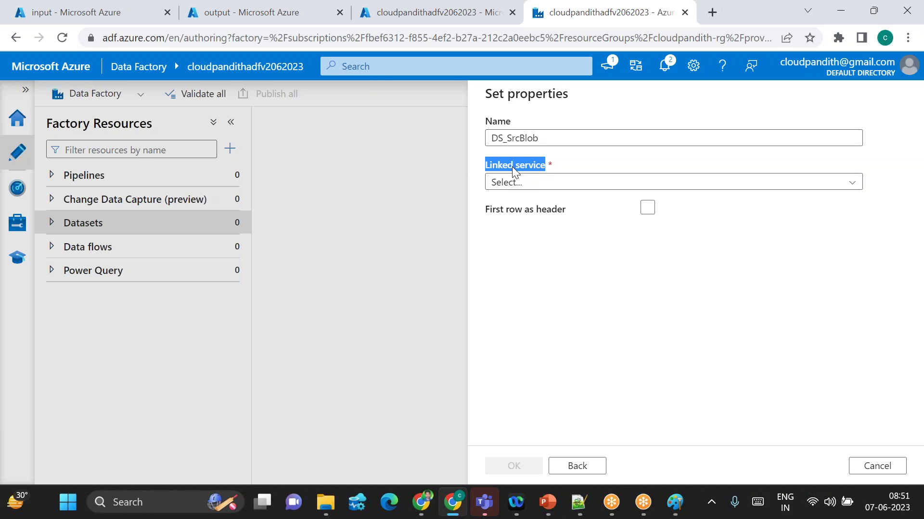
click(852, 183)
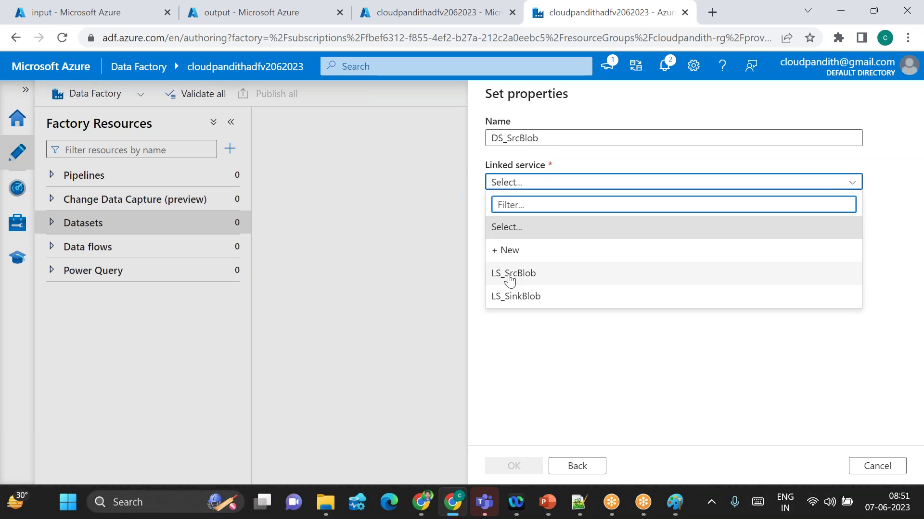
click(529, 274)
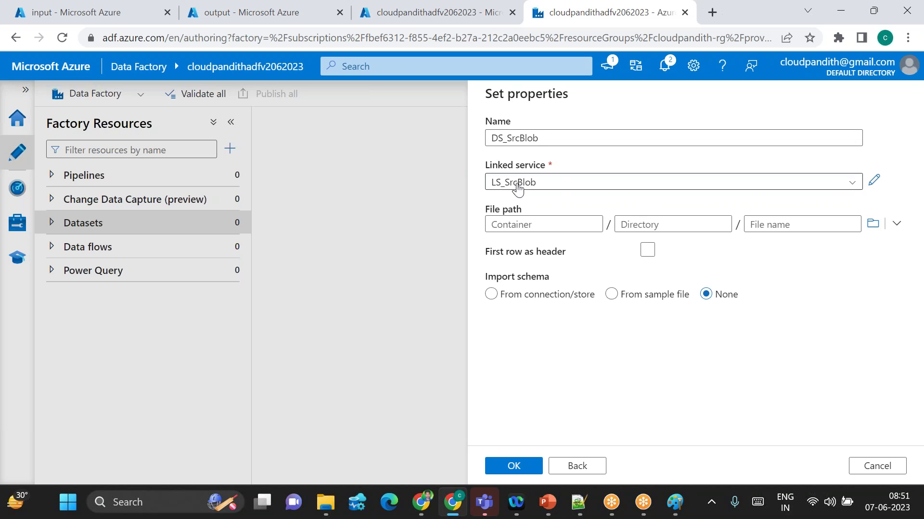
Browse the source storage and set the dataset's file path to credit1.csv in the input container.
click(532, 225)
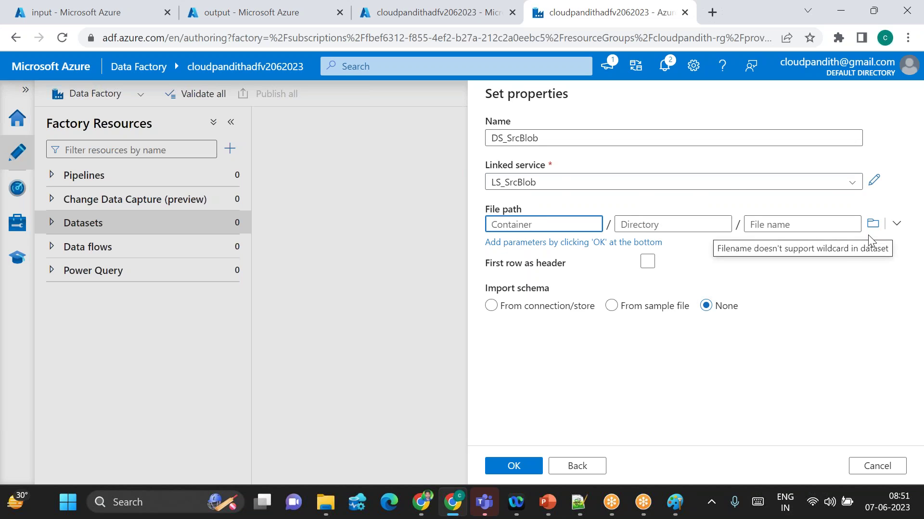
click(873, 223)
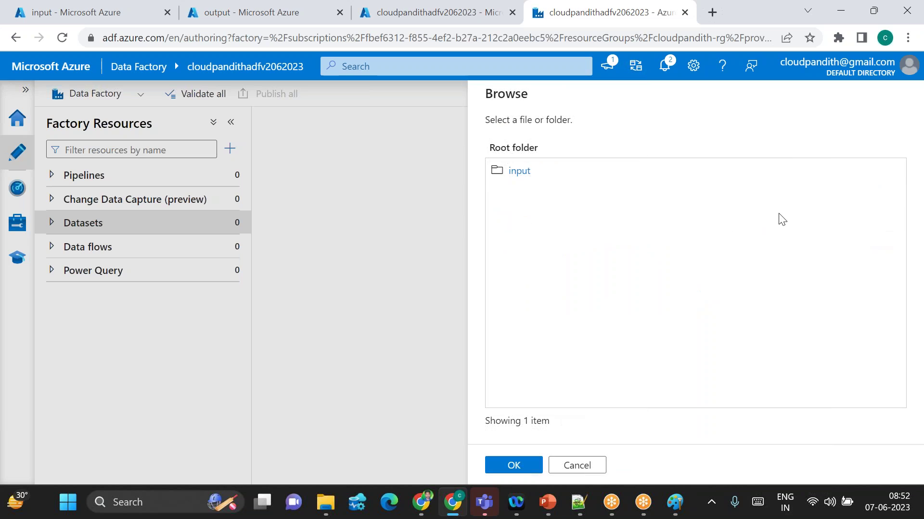
click(520, 174)
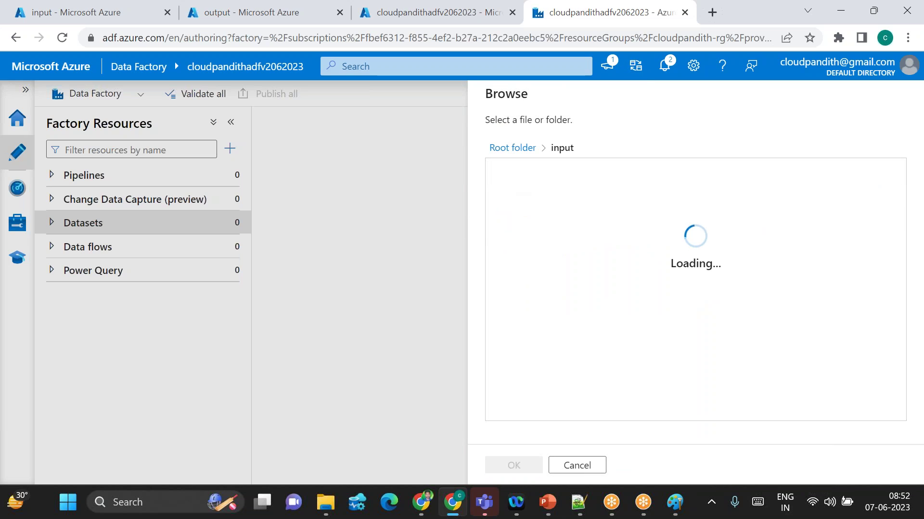
click(528, 176)
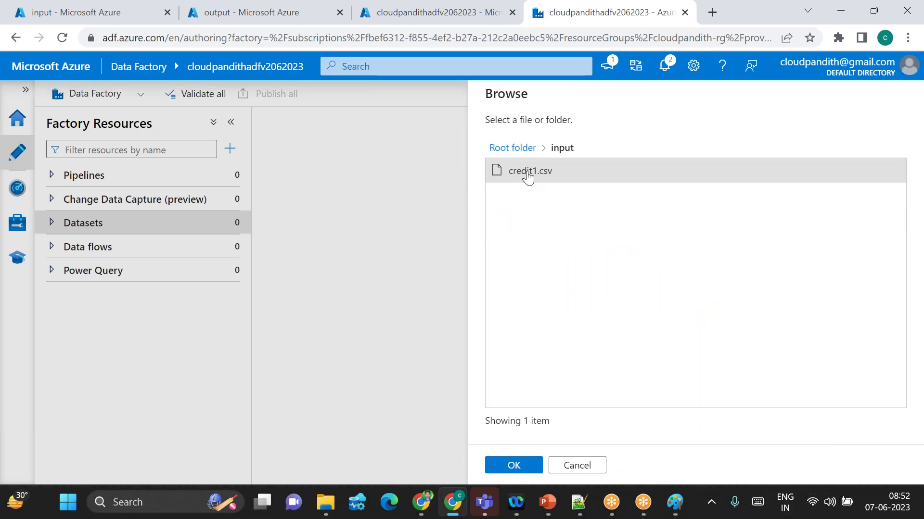
click(528, 467)
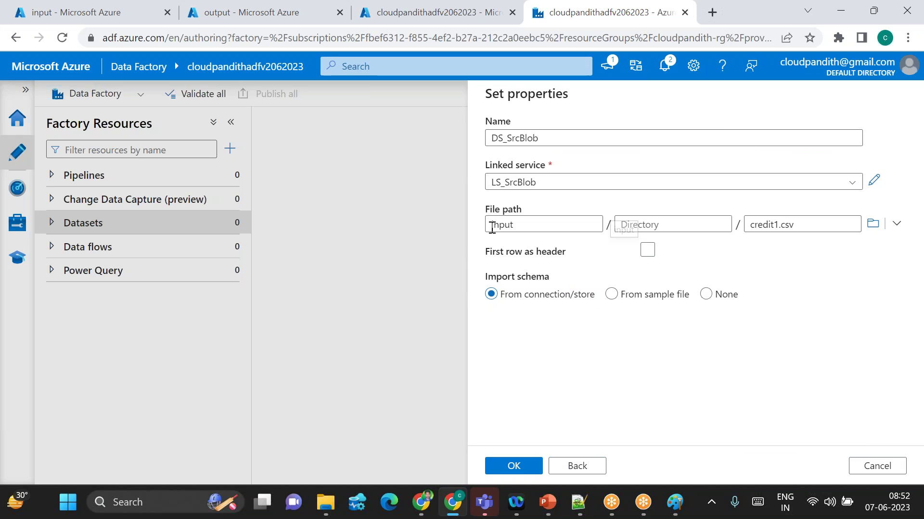
triple_click(774, 226)
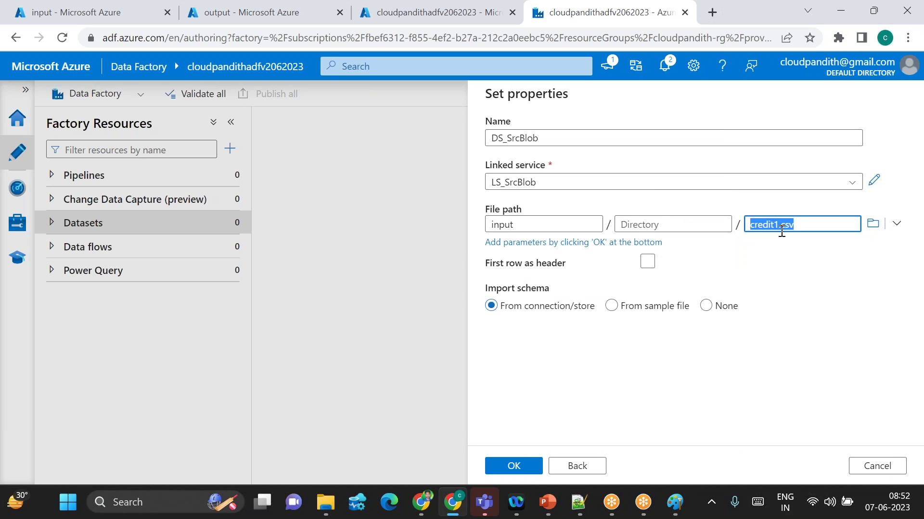
Open credit1.csv in the portal's input container, examine its header row, and close the file.
click(53, 15)
click(269, 320)
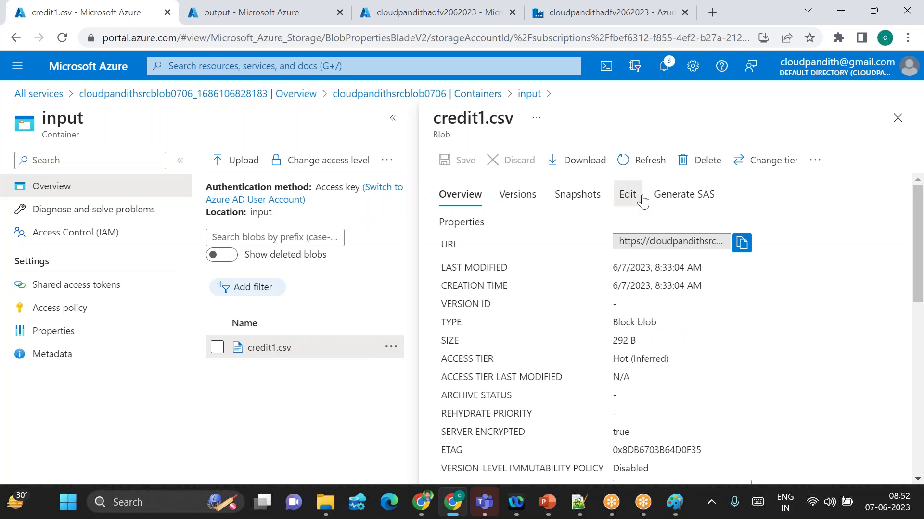
click(643, 201)
drag(764, 221, 538, 211)
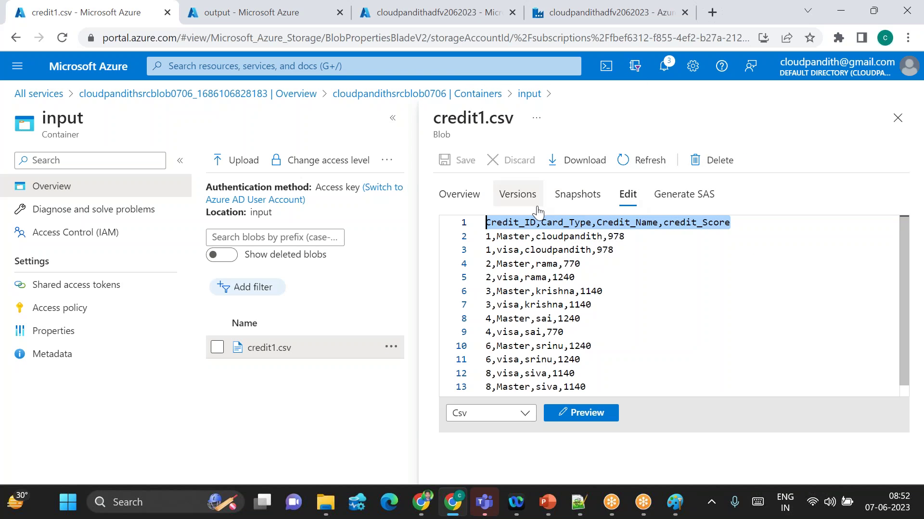
click(898, 118)
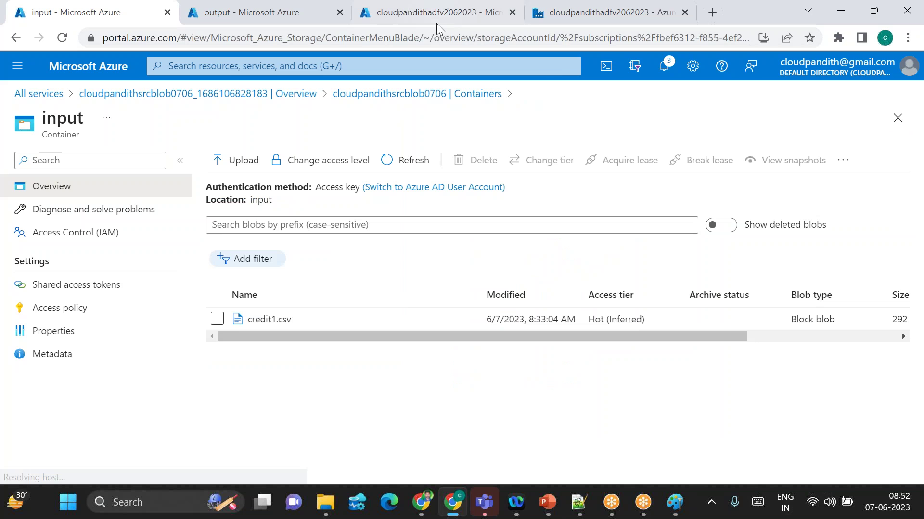
Back in the dataset properties, enable First row as header and create the DS_SrcBlob dataset.
click(538, 19)
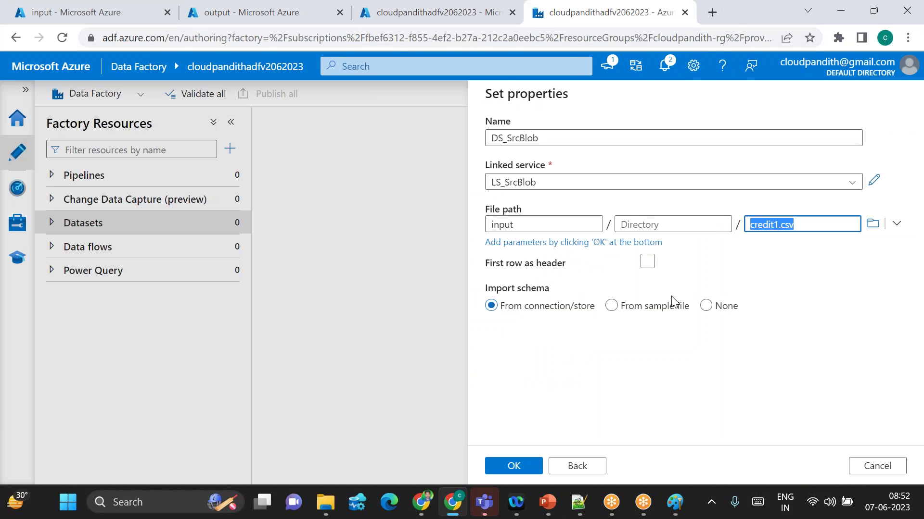
click(648, 263)
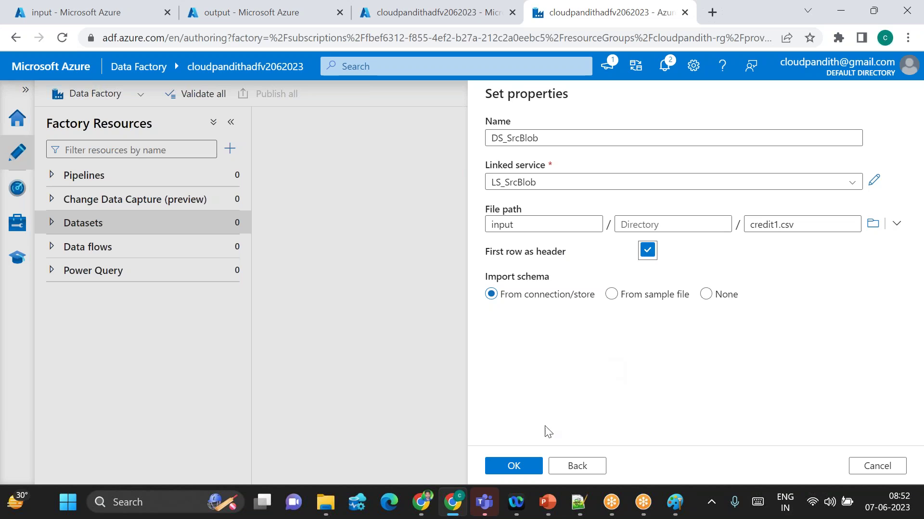
click(514, 466)
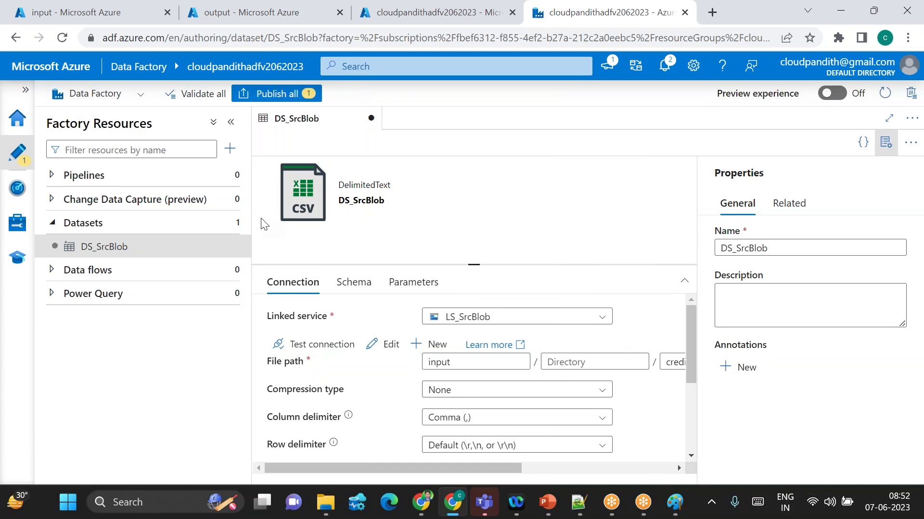
Start a new dataset using Azure Blob Storage as the data store and DelimitedText as the format.
click(229, 223)
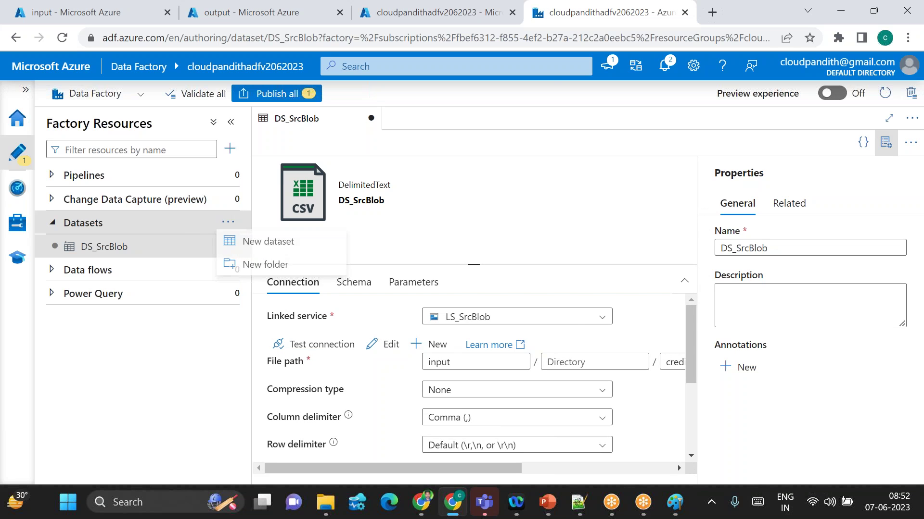
click(274, 250)
text(blob)
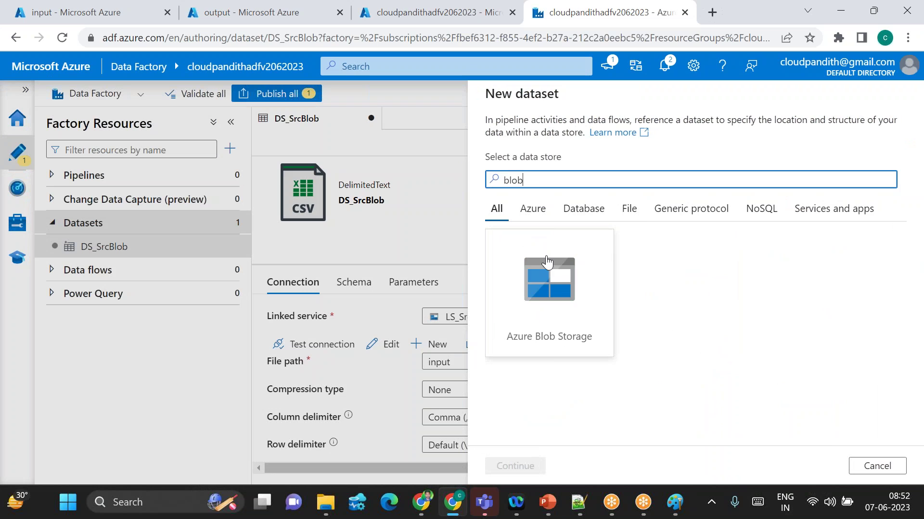
click(549, 289)
click(515, 466)
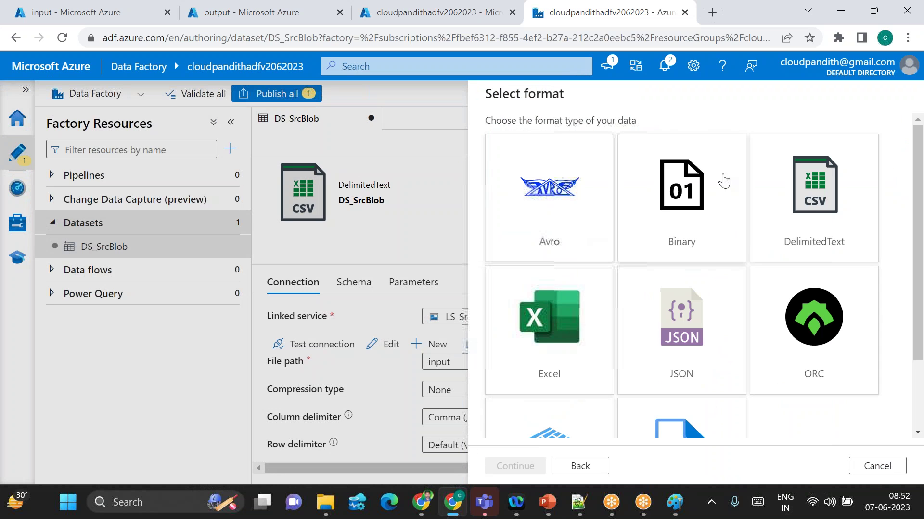
double_click(814, 168)
Name the new dataset DS_SinkBlob and assign it the LS_SinkBlob linked service.
double_click(602, 138)
key(BackSpace)
text(DDS)
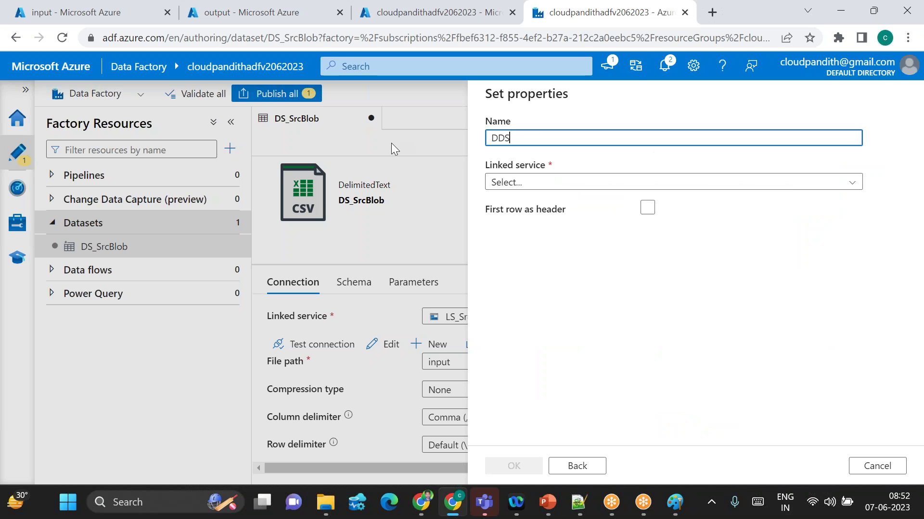
key(BackSpace)
key(BackSpace)
text(s)
key(BackSpace)
text(S_SinkBlob)
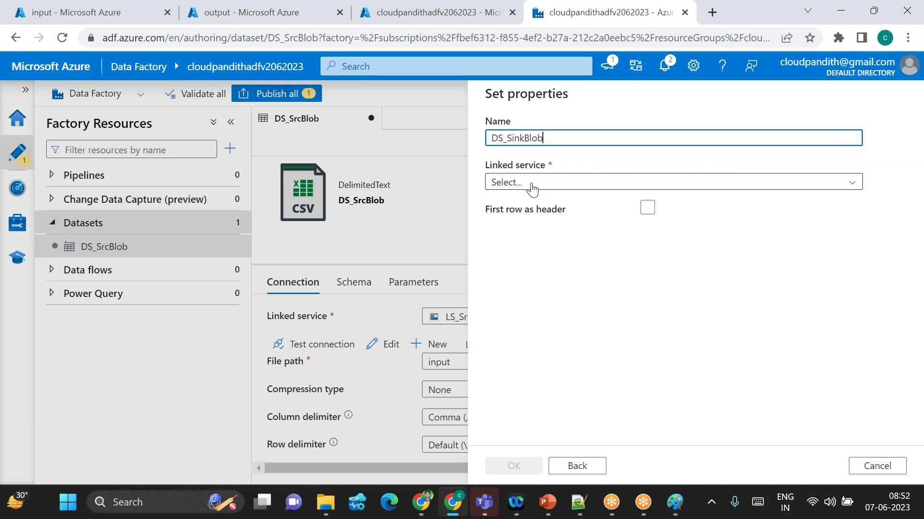
click(531, 183)
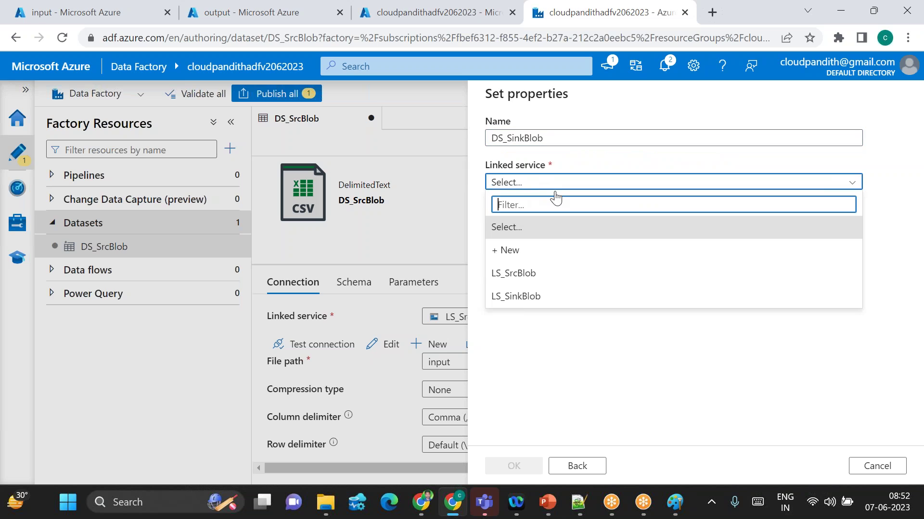
click(518, 297)
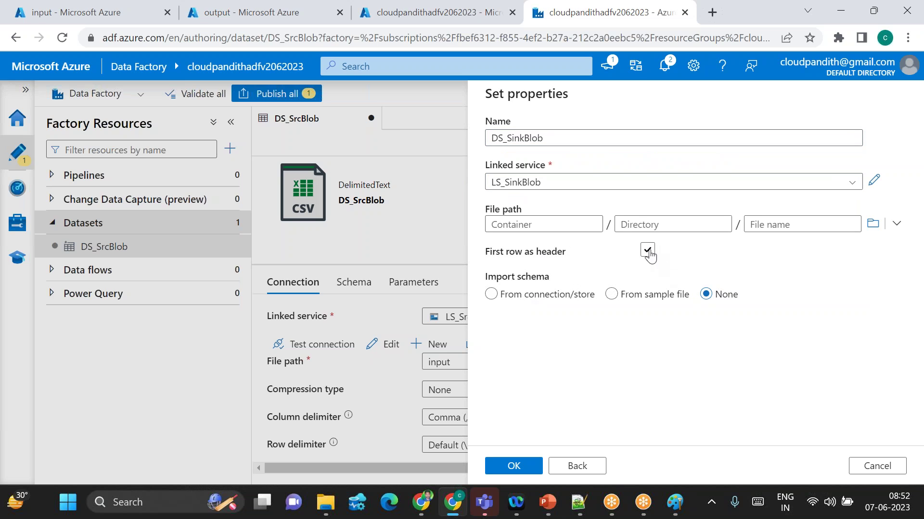
Browse the sink storage to set the file path to the output container, and create the dataset with First row as header enabled.
click(873, 223)
click(519, 172)
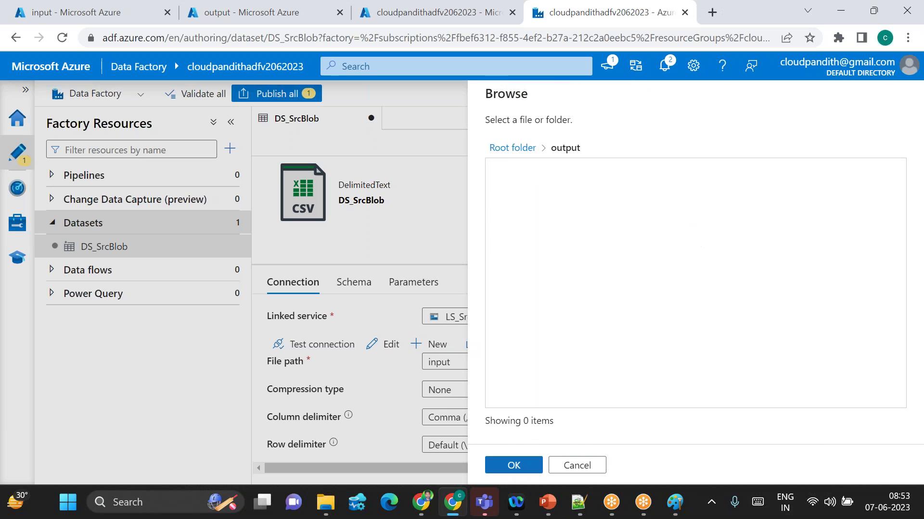
click(514, 466)
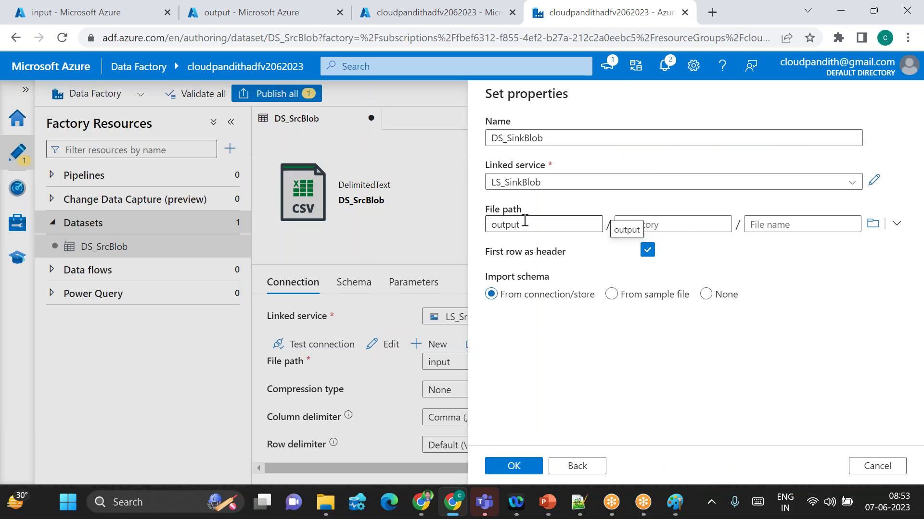
click(515, 467)
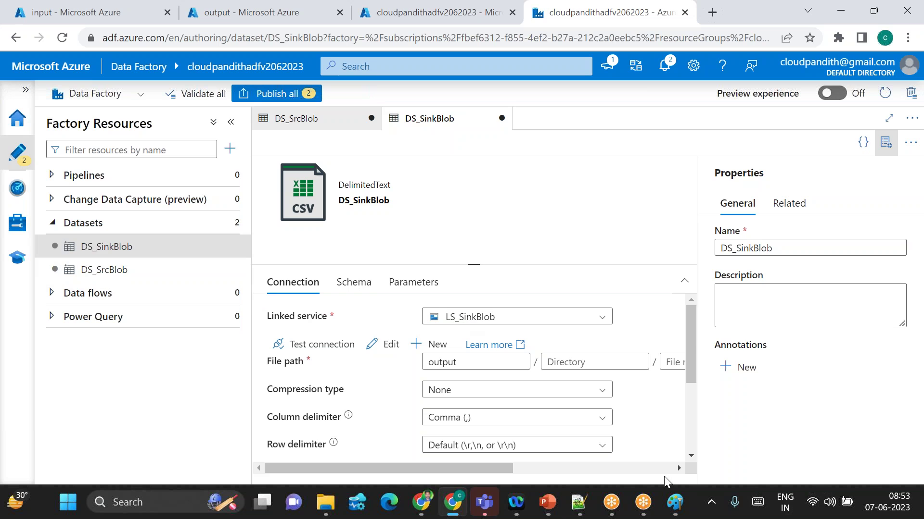
Check the copy-flow sketch in Paint, return to Data Factory, and create a new pipeline with its properties pane hidden.
click(674, 502)
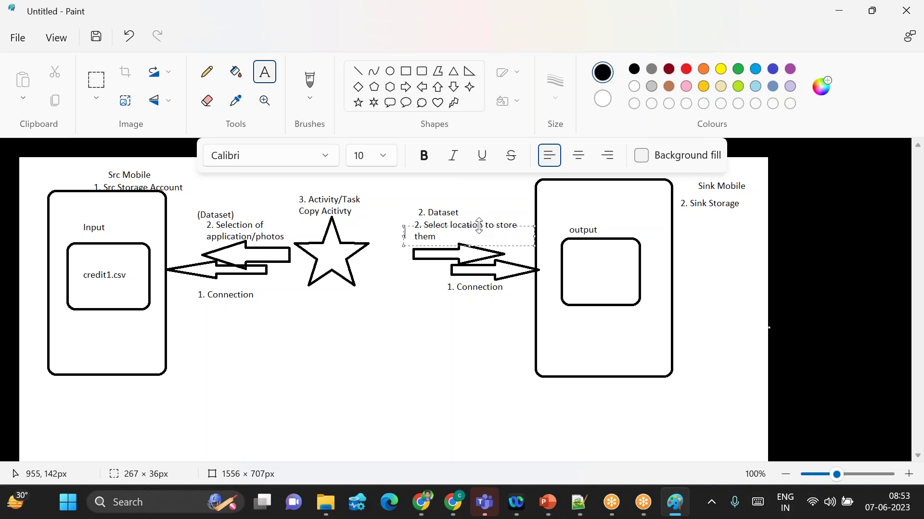
key(alt+Tab)
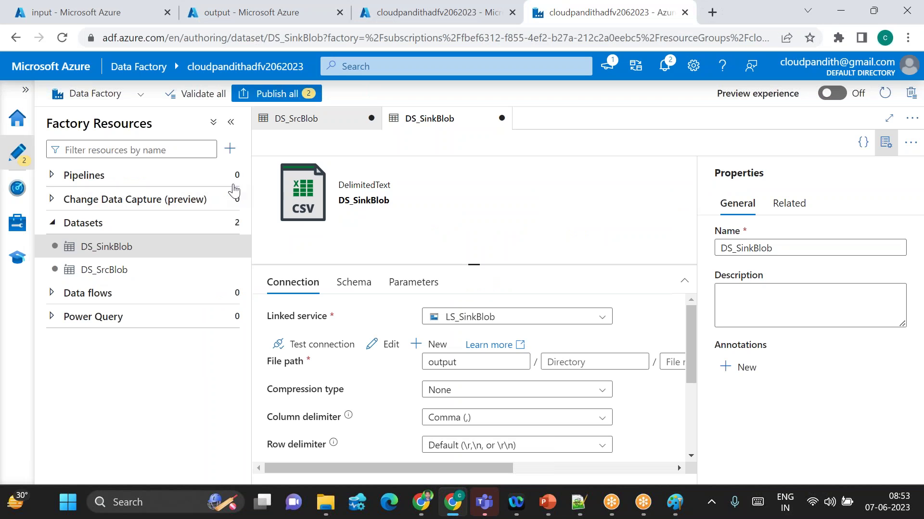
click(224, 177)
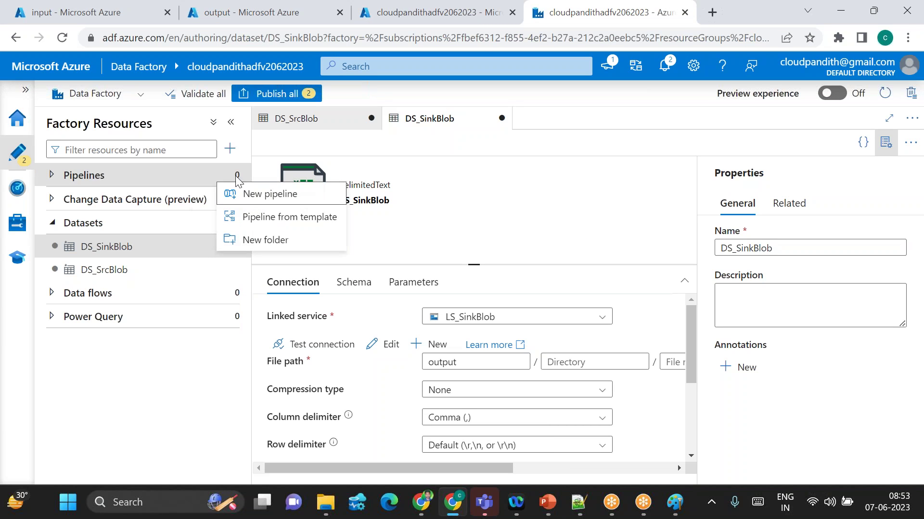
click(270, 195)
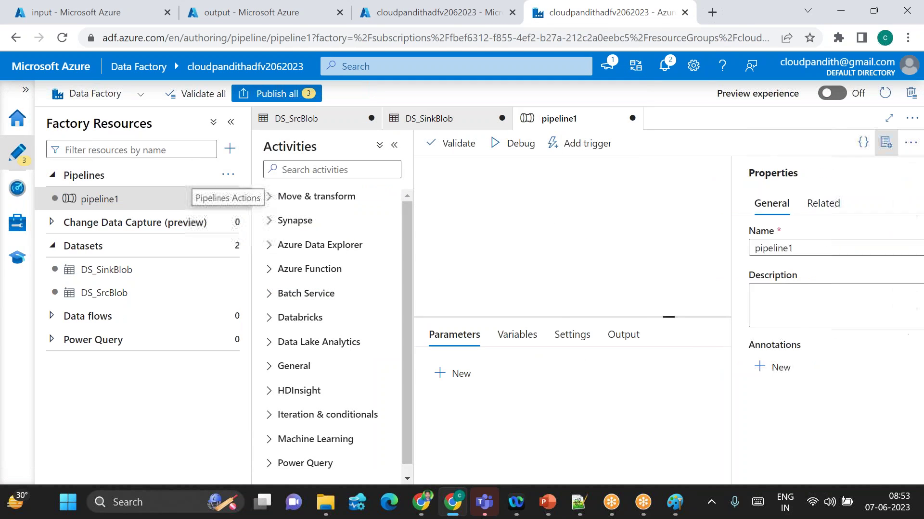
click(886, 142)
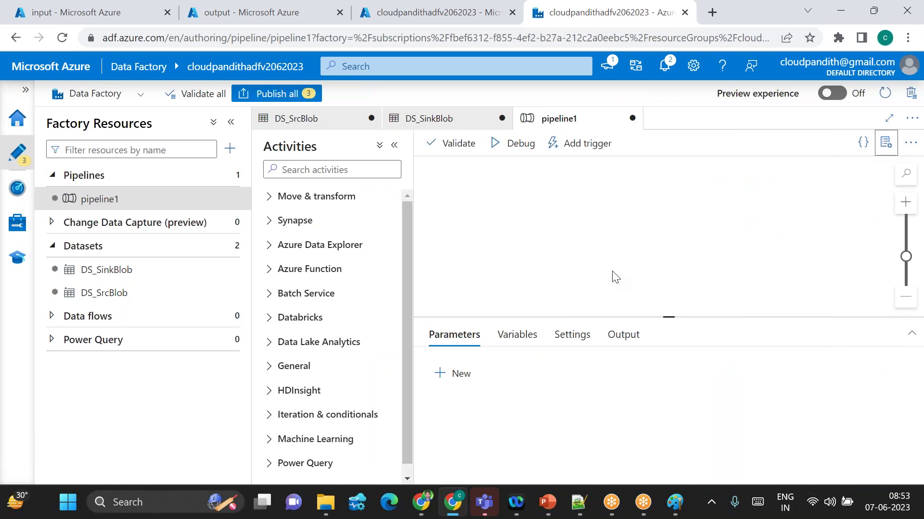
Add a Copy data activity from the Move & transform group to the middle of the pipeline canvas.
click(337, 171)
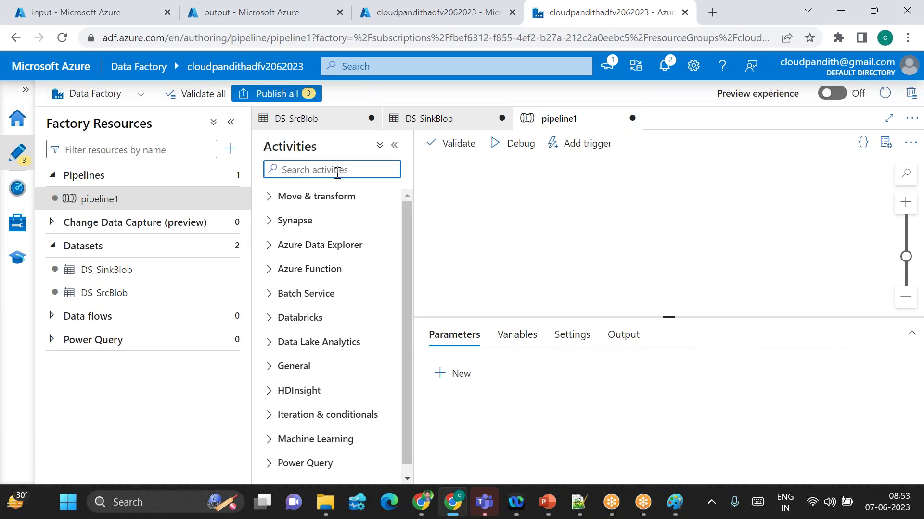
click(275, 197)
drag(323, 223, 626, 227)
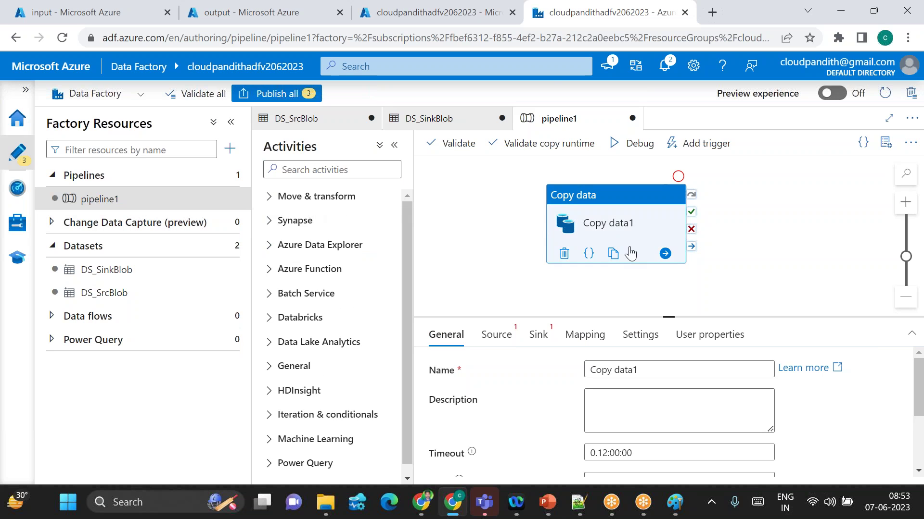
drag(610, 233, 630, 239)
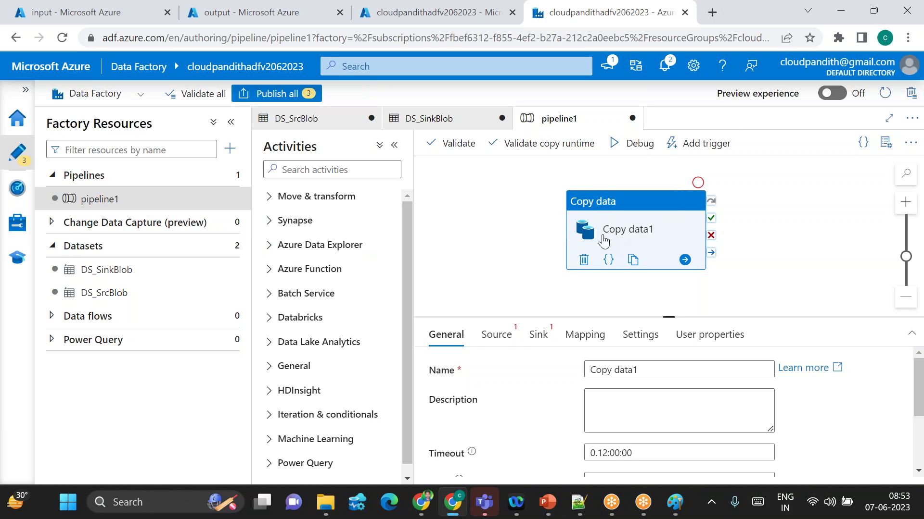
Set the copy activity's source dataset to DS_SrcBlob and its sink dataset to DS_SinkBlob.
click(498, 338)
click(613, 369)
click(633, 436)
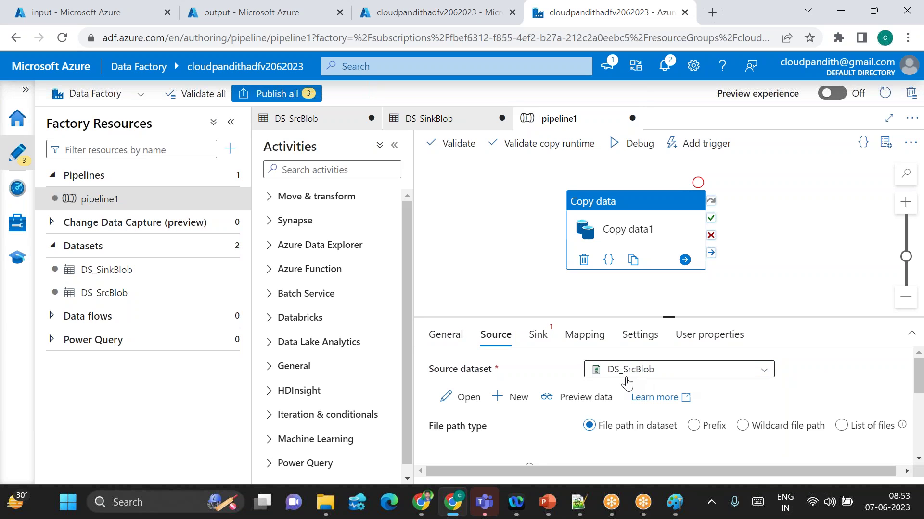
click(540, 335)
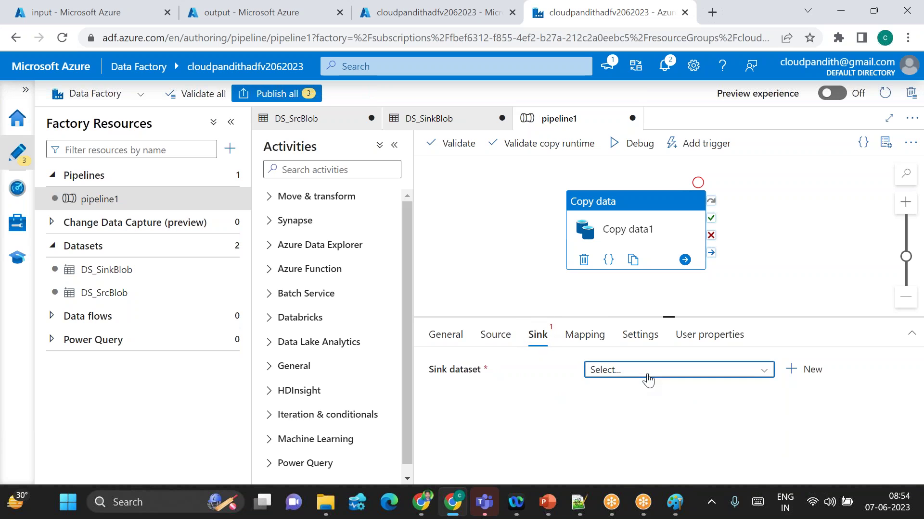
click(647, 375)
click(651, 410)
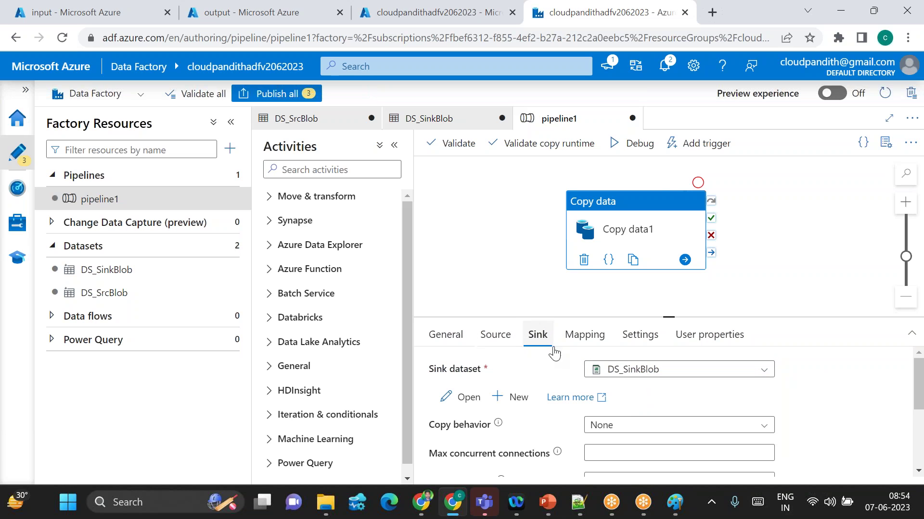
Start a debug run of the pipeline and review the copy activity's source and sink datasets.
click(640, 148)
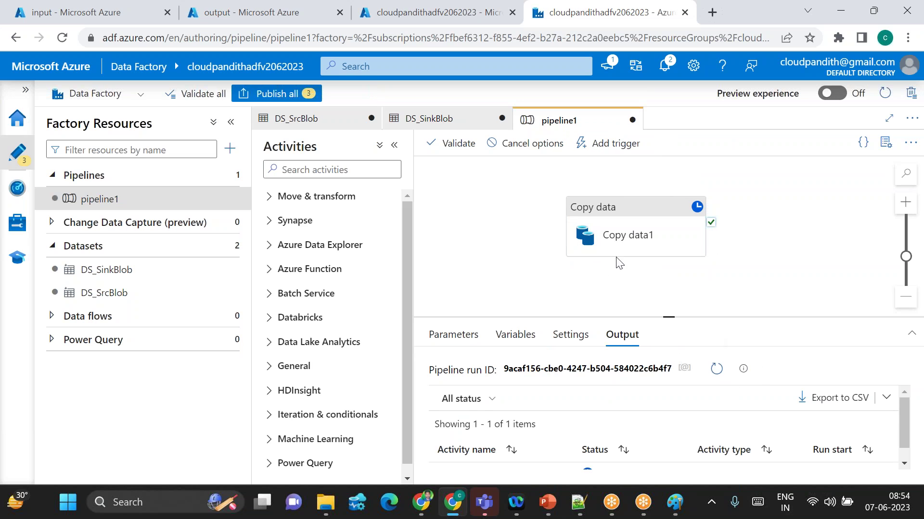
click(615, 219)
click(495, 337)
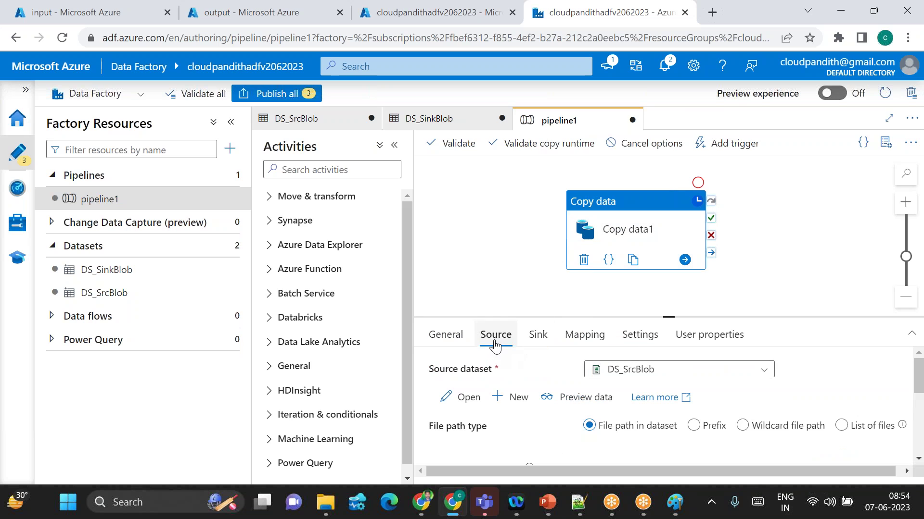
click(535, 335)
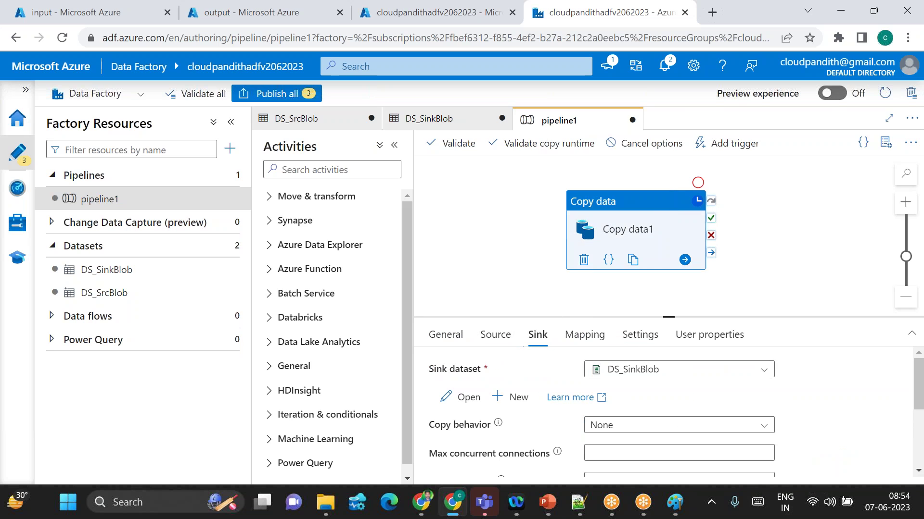
Return to the pipeline's run output, enlarge its area, and refresh the activity status.
click(774, 224)
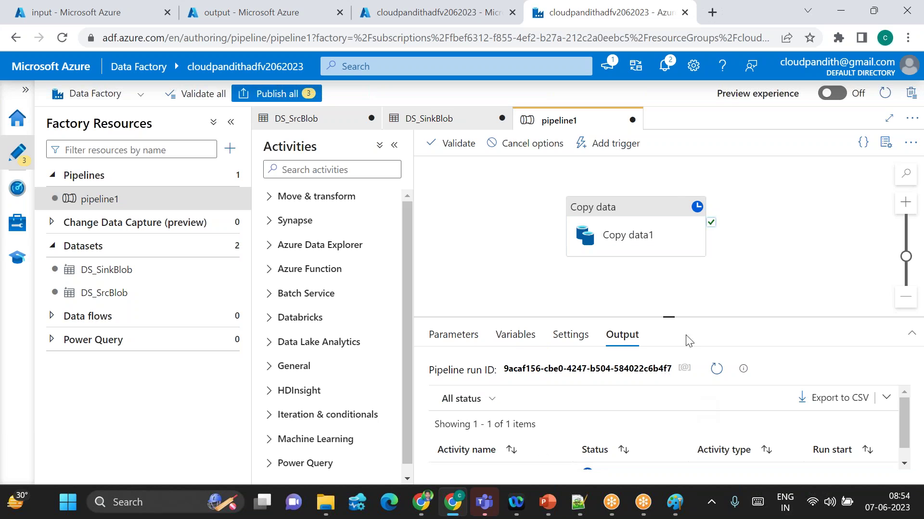
drag(669, 317, 669, 285)
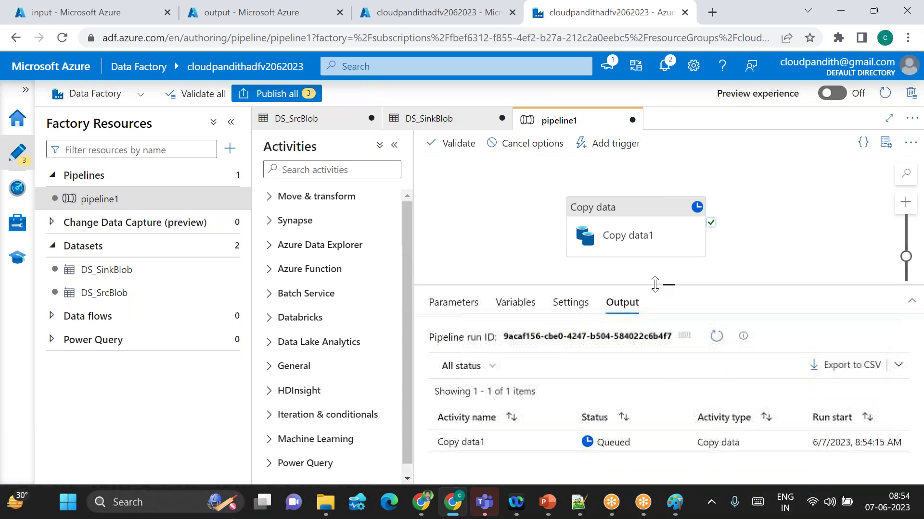
click(717, 336)
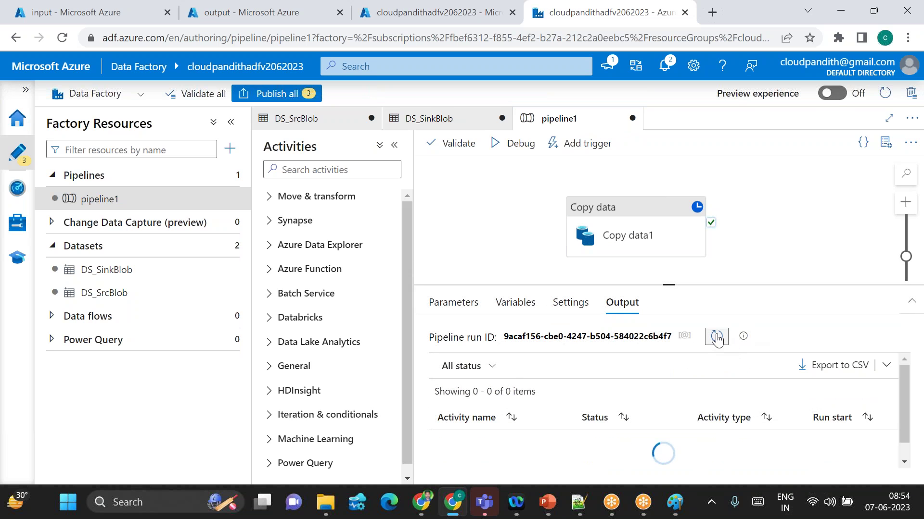
Open the copy activity's run details, examine the files and data read and written and the run status, and close them.
mouse_move(561, 441)
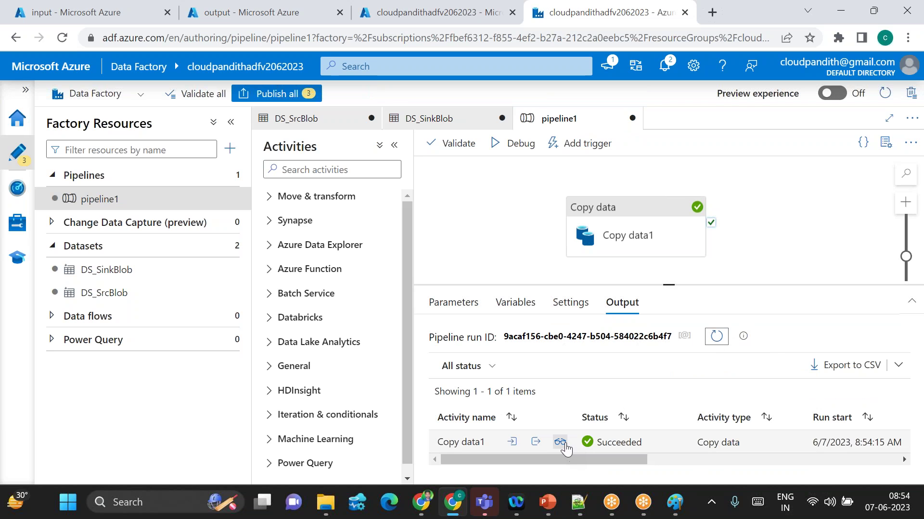
click(559, 442)
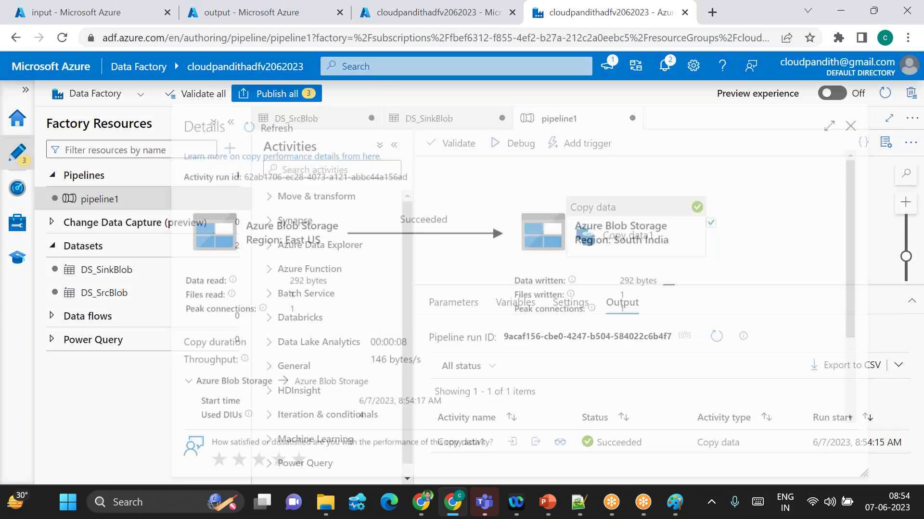
drag(152, 295, 214, 294)
double_click(256, 296)
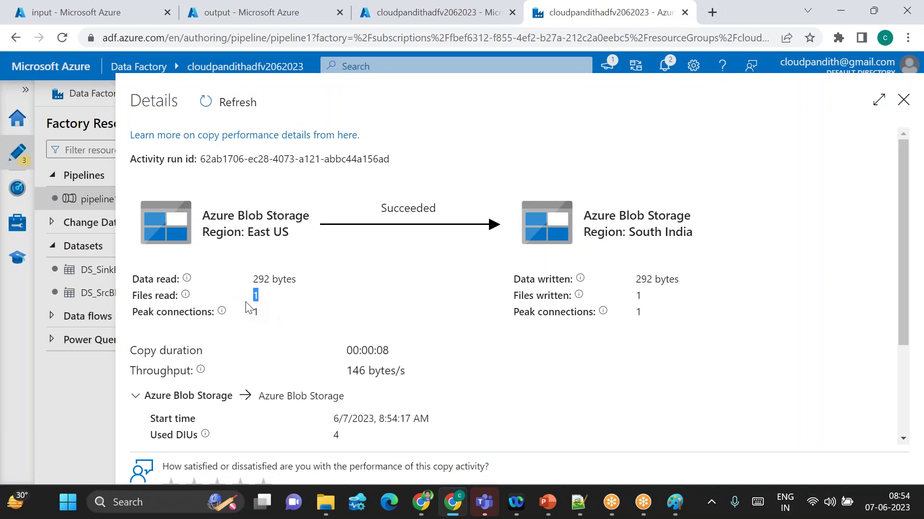
double_click(638, 295)
drag(247, 294, 296, 280)
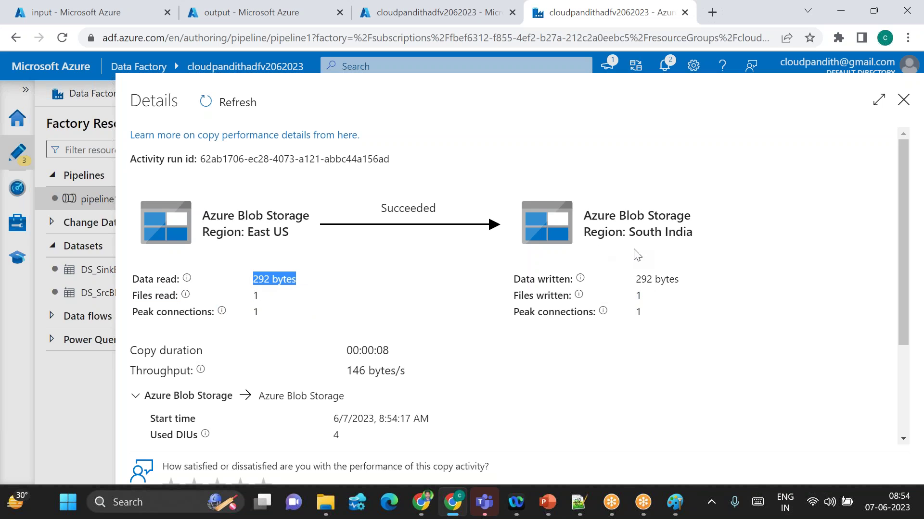
drag(679, 279, 639, 279)
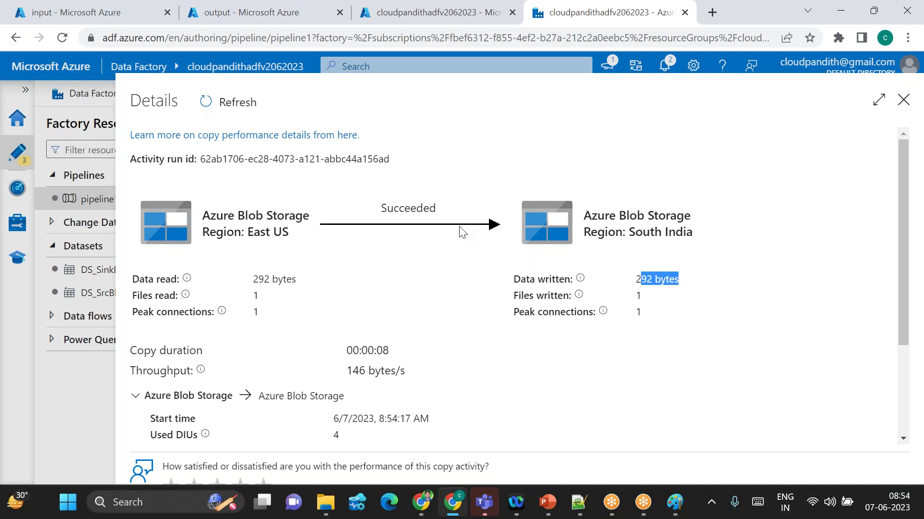
double_click(409, 206)
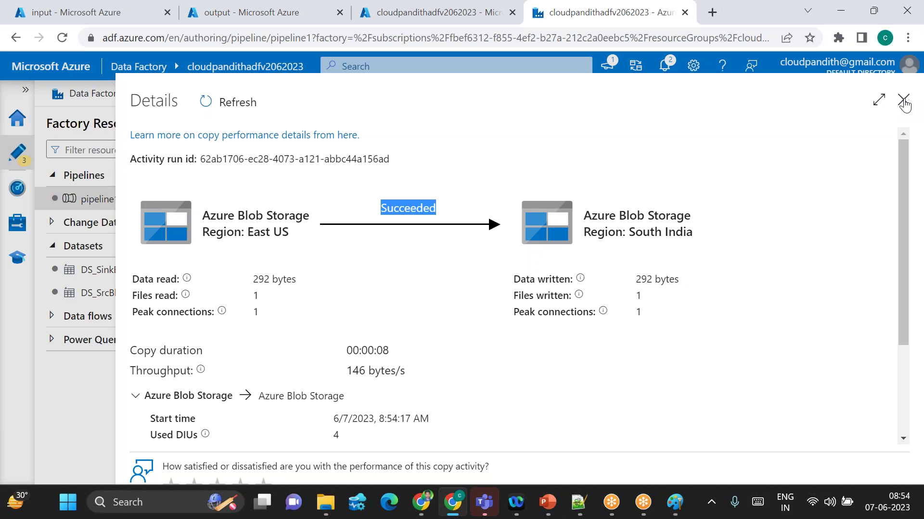
click(903, 101)
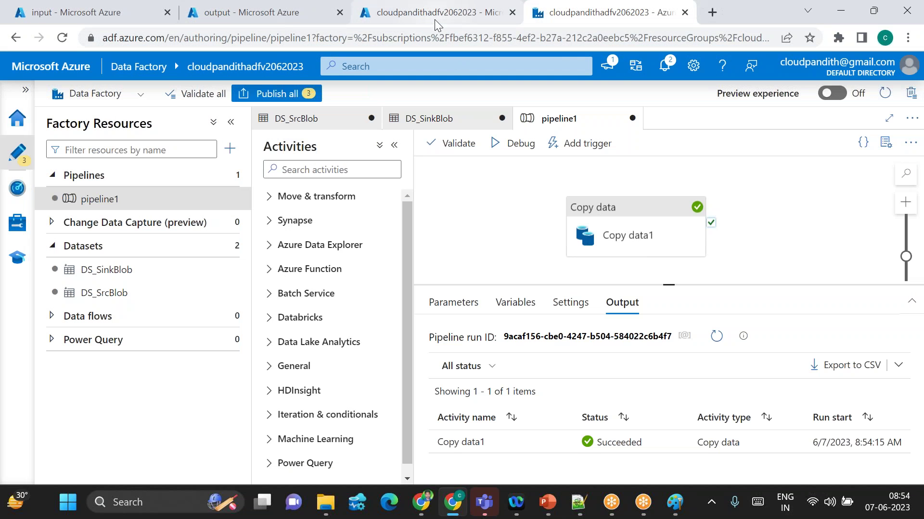
Refresh the sink account's output container in the Azure portal, and open the copied credit1.csv to inspect its contents.
click(236, 15)
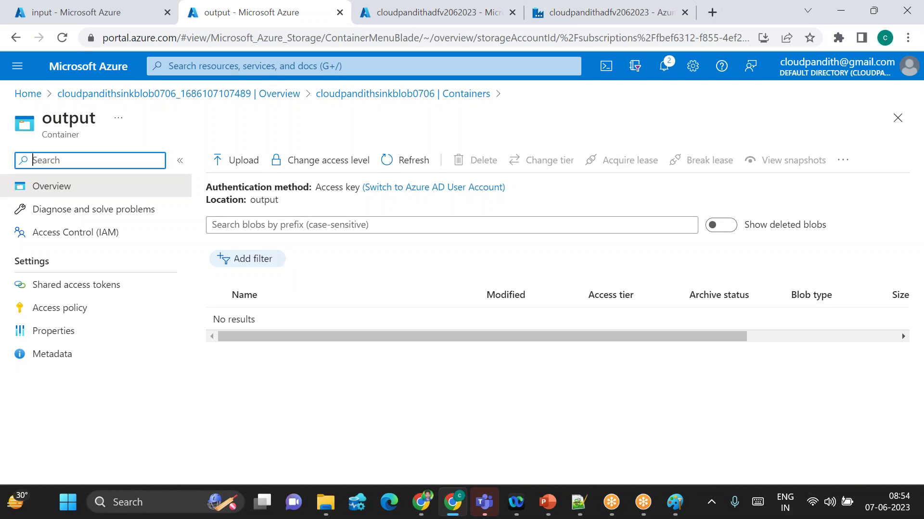
click(412, 161)
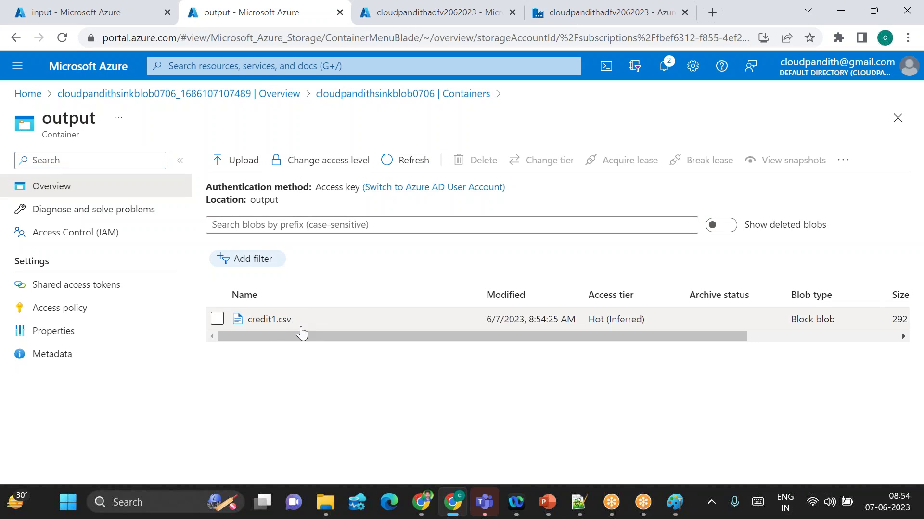
click(290, 321)
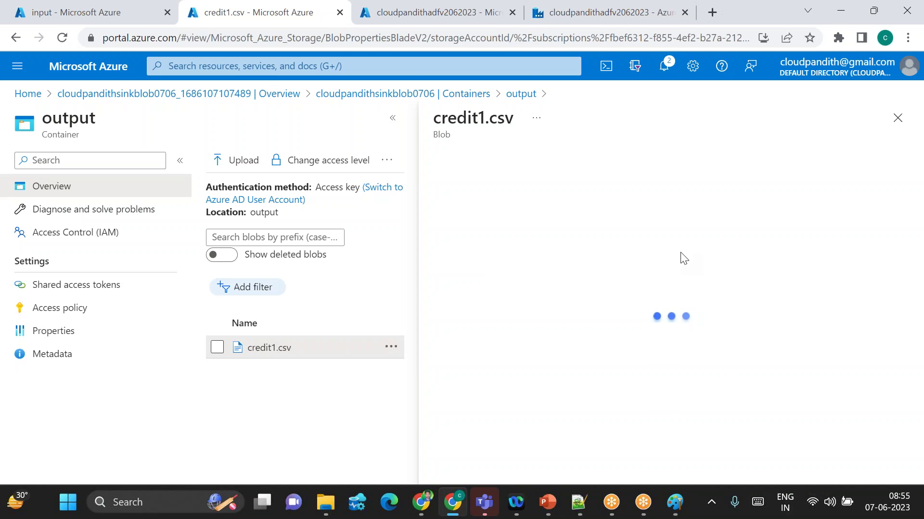
click(626, 197)
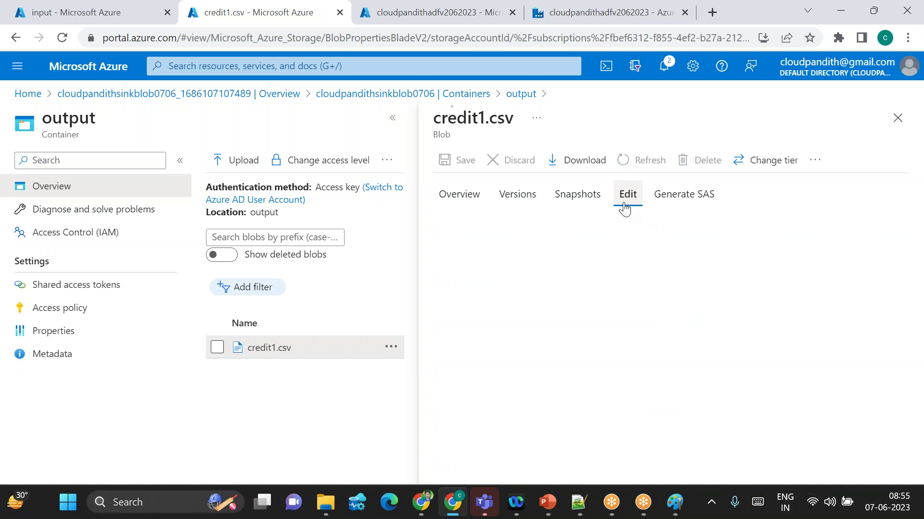
click(645, 279)
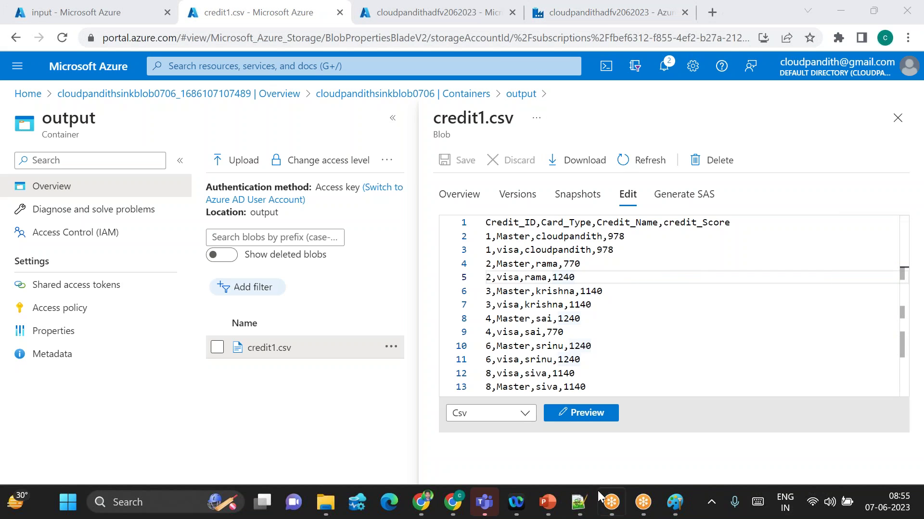
Switch to Notepad++ and add a numbered list at the end of the notes: Linked Services, Datasets, Pipelines, Activities.
click(579, 502)
scroll(268, 264, down, 13)
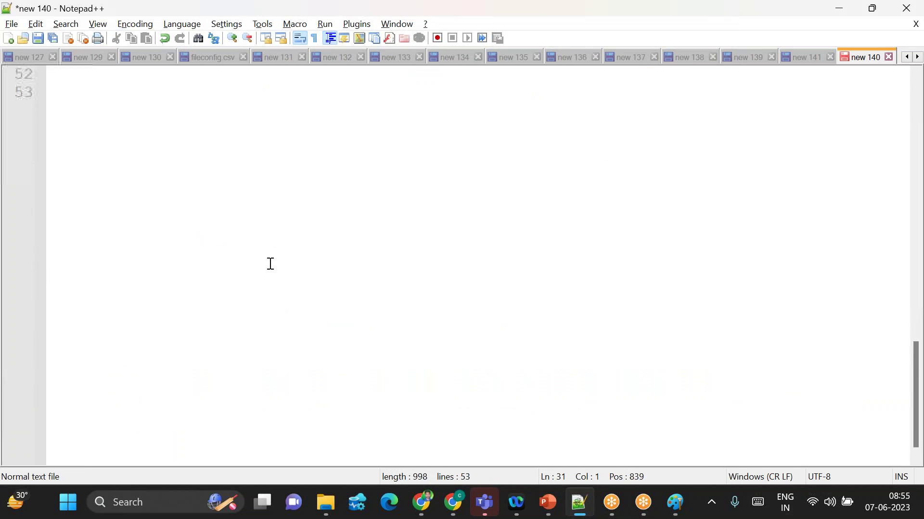
click(165, 141)
text(1.)
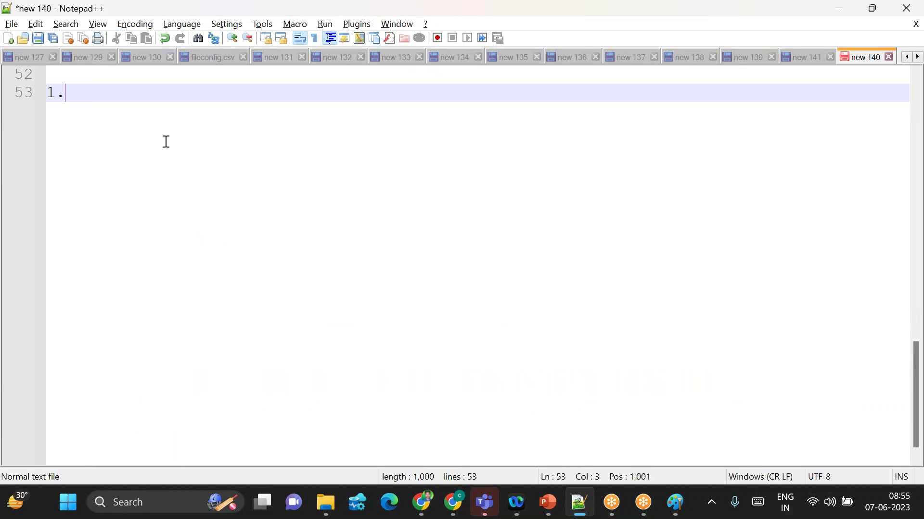
text( Linked Services)
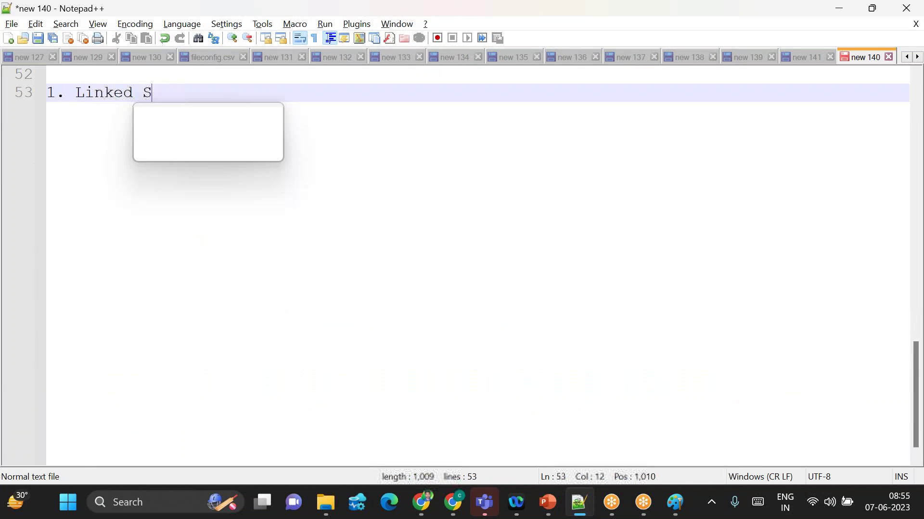
key(Return)
text(2.)
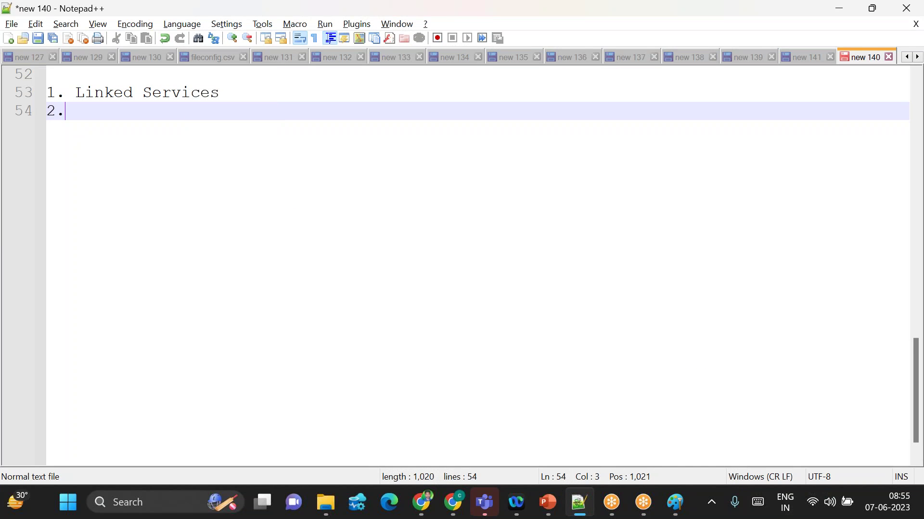
text( Datasets)
key(Return)
text(3. Pipe)
text(lin)
key(BackSpace)
text(ines)
key(Return)
text(4. Activities)
Add the counts to the list: Linked Services 2, Datasets 2, Pipelines 1, and Activities 1 (copy activity), followed by two line breaks.
click(235, 93)
text(-2)
key(Down)
text(: 2)
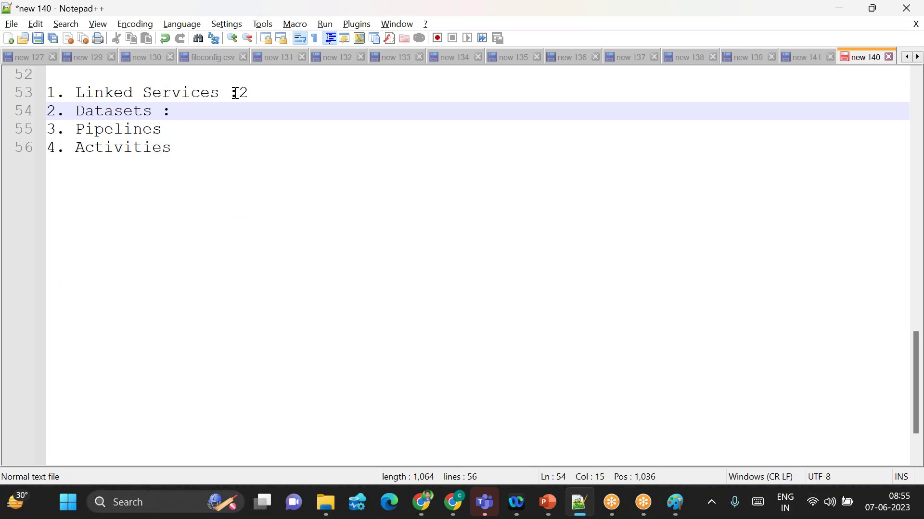
key(Down)
text(: 1)
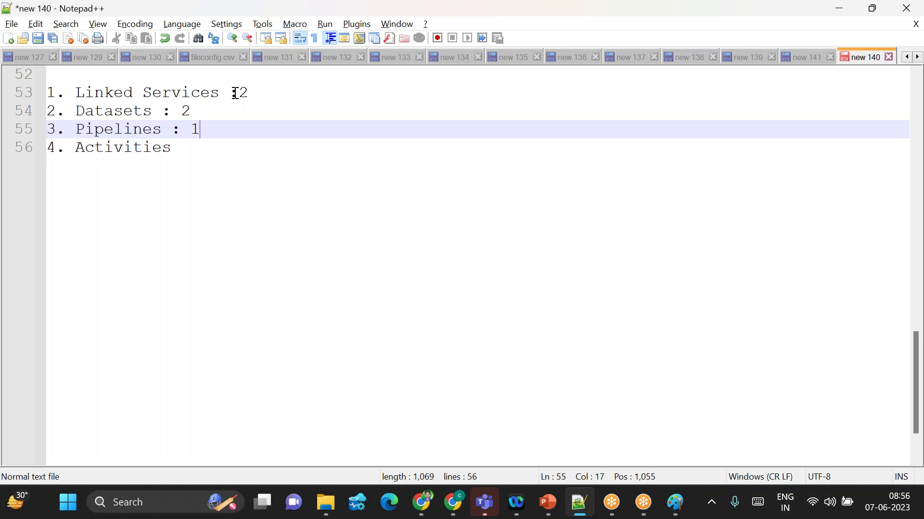
key(Down)
text(: 1 (copy)
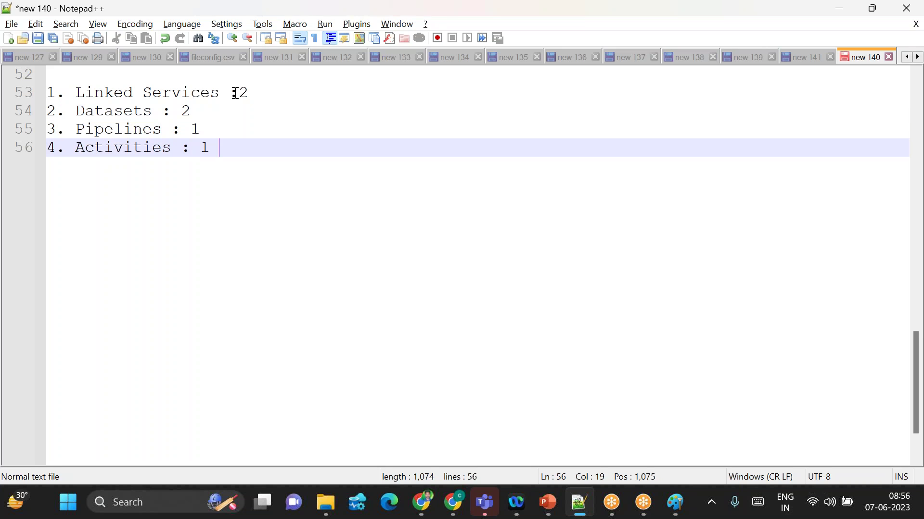
text( activity))
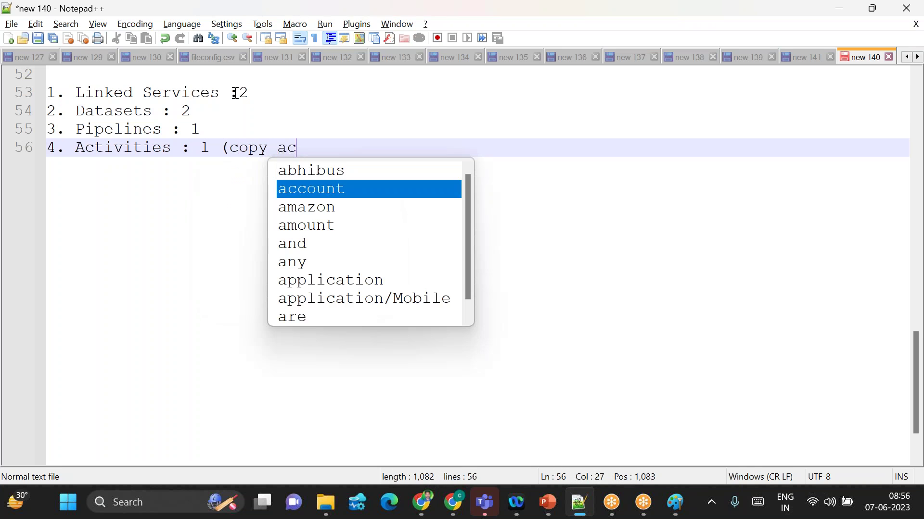
key(Return)
key(Return)
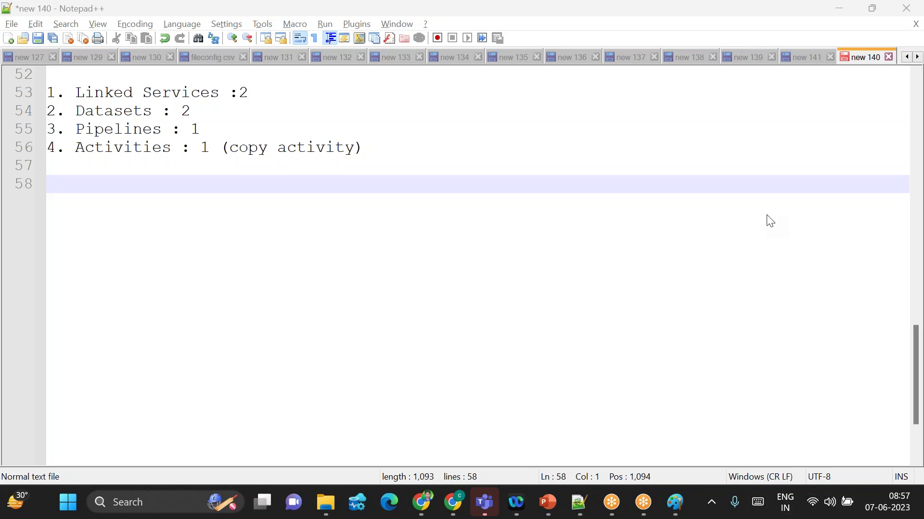
Append the naming prefix act_ to the Activities line and pl_ to the Pipelines line.
click(460, 150)
text(: )
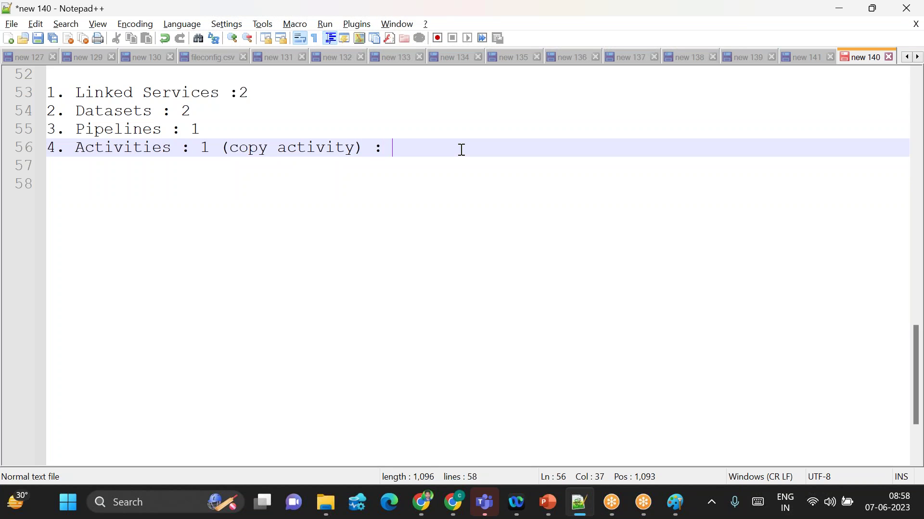
text(act)
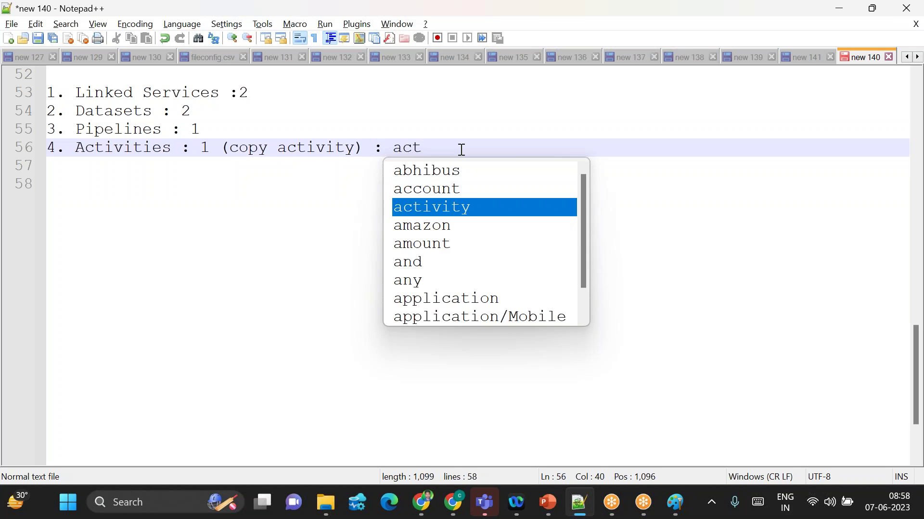
text(_)
click(291, 127)
text(:pl)
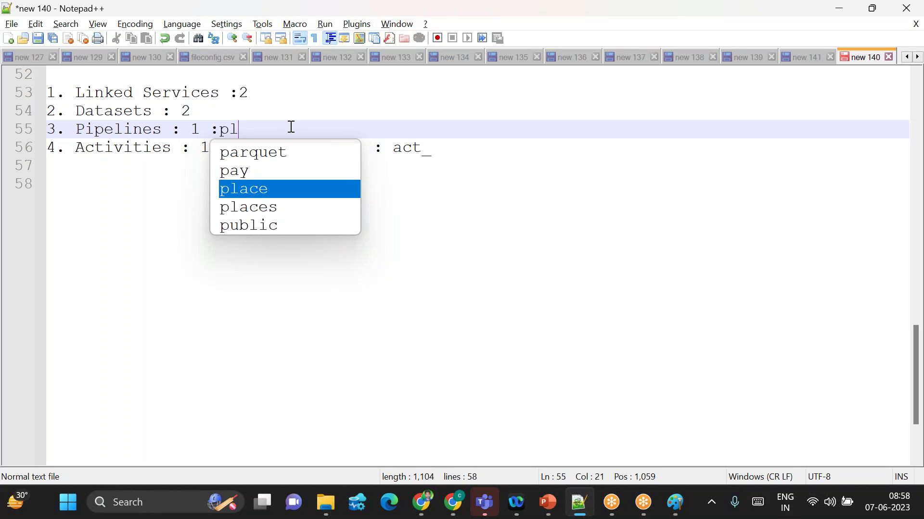
text(_)
Append the naming prefix ds_ to the Datasets line and ls_ to the Linked Services line.
click(256, 110)
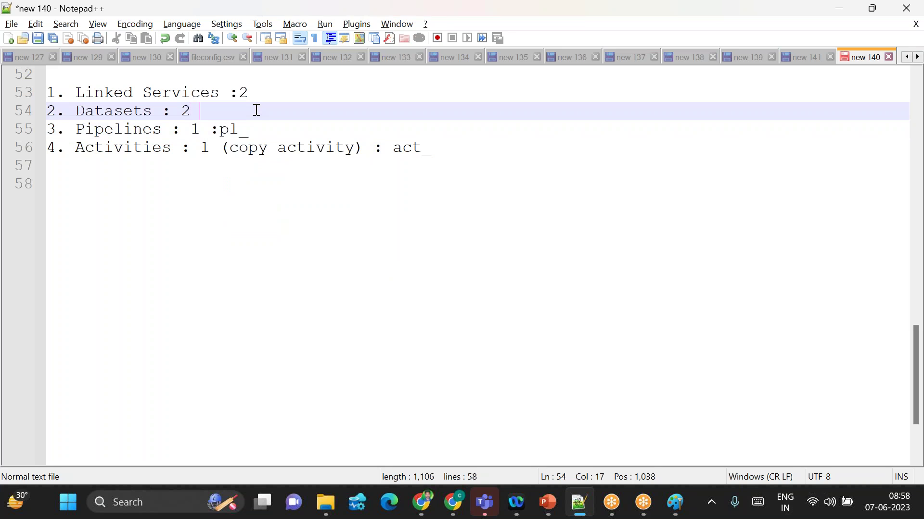
text(:ds_)
click(273, 93)
text(:lds)
key(BackSpace)
key(BackSpace)
text(s_)
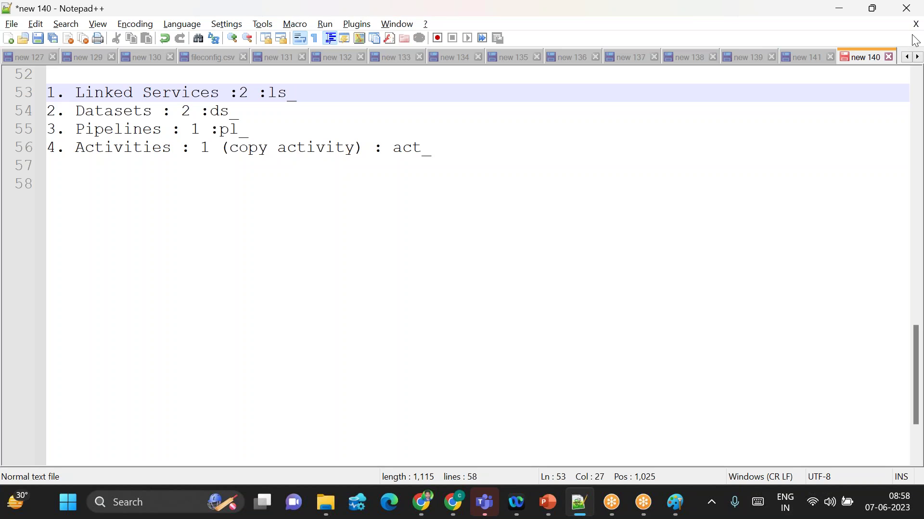
key(alt+Tab)
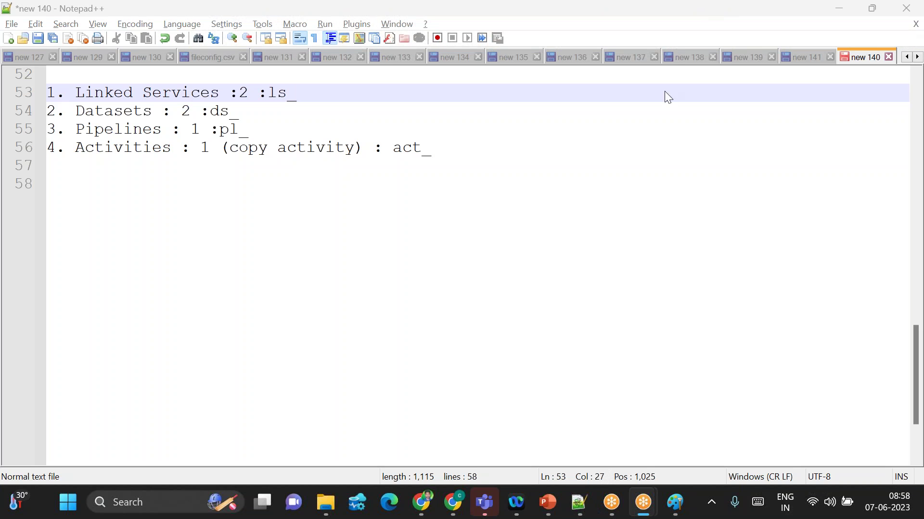